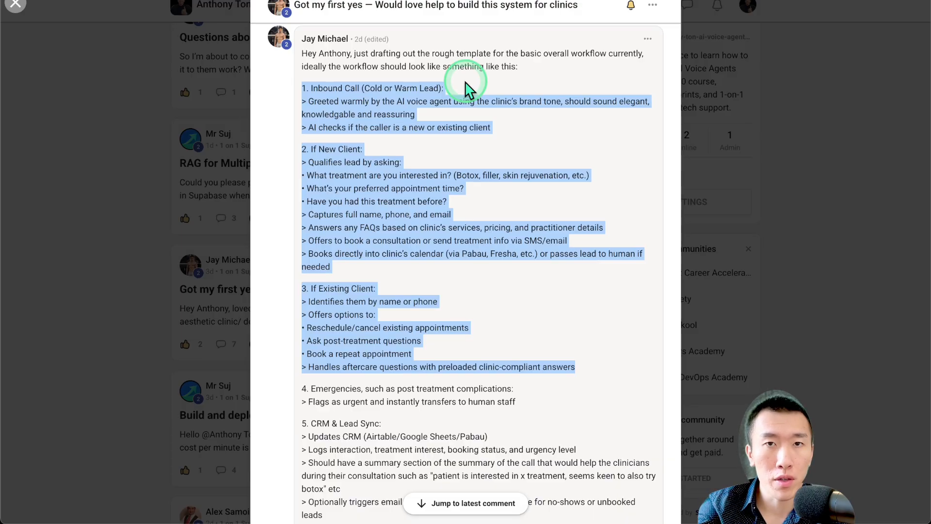
- Open the Vapi dashboard in a new browser tab
key("super+t")
type("vapi")
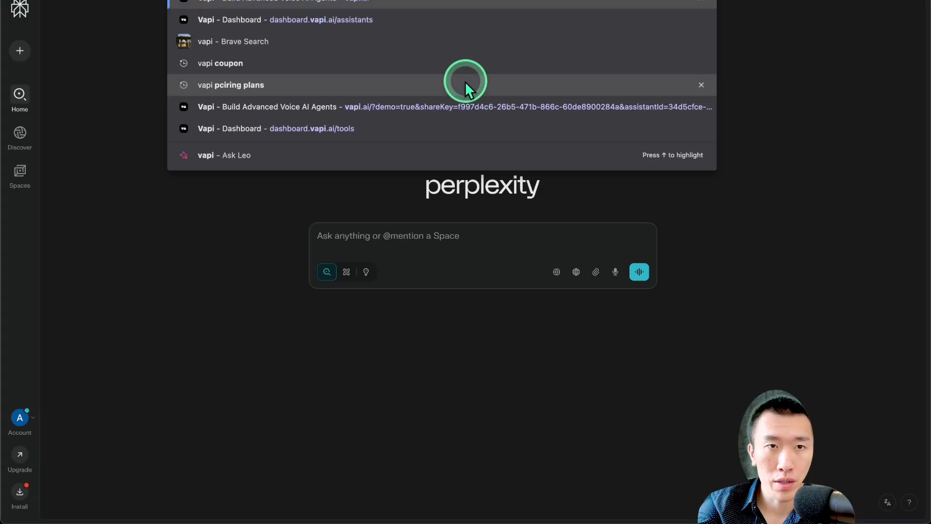
key("Return")
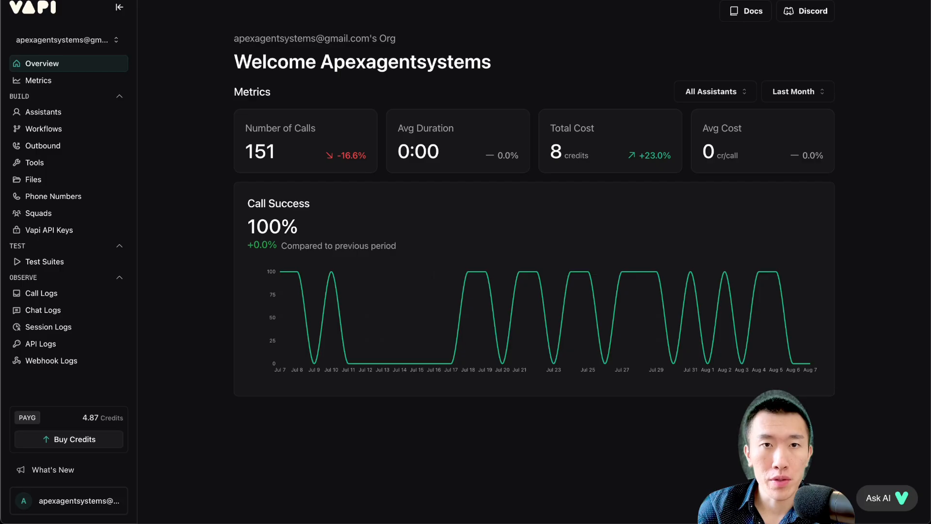
left_click(207, 249)
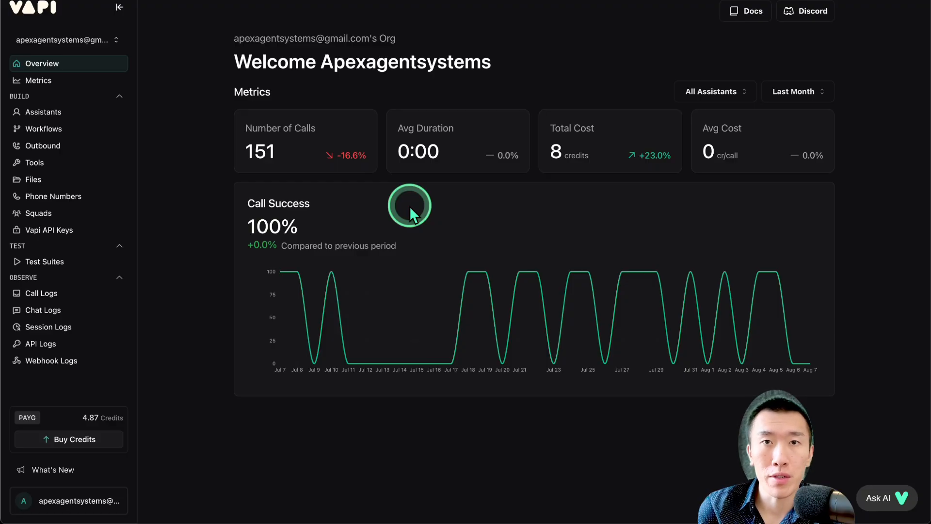
- Look through the dashboard's Metrics, Assistants, Tools and Phone Numbers pages
left_click(90, 87)
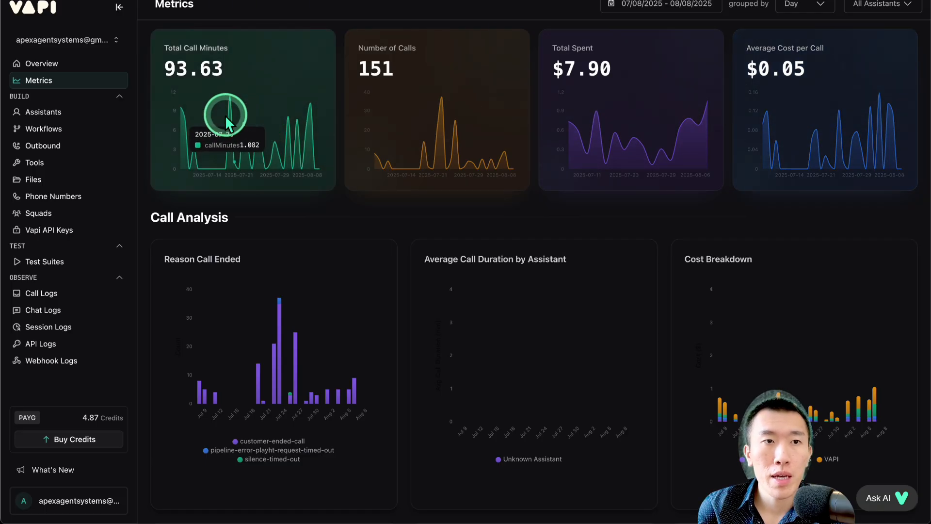
left_click(92, 116)
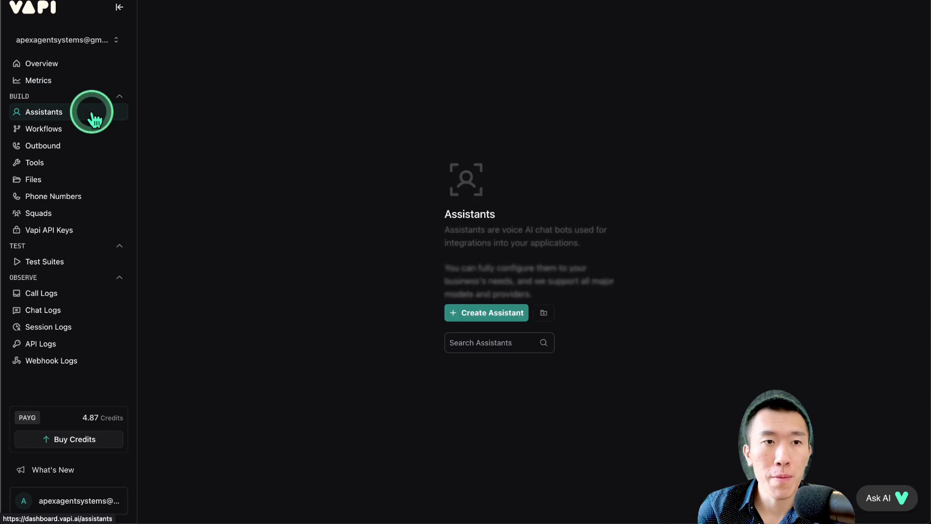
left_click(85, 166)
left_click(83, 194)
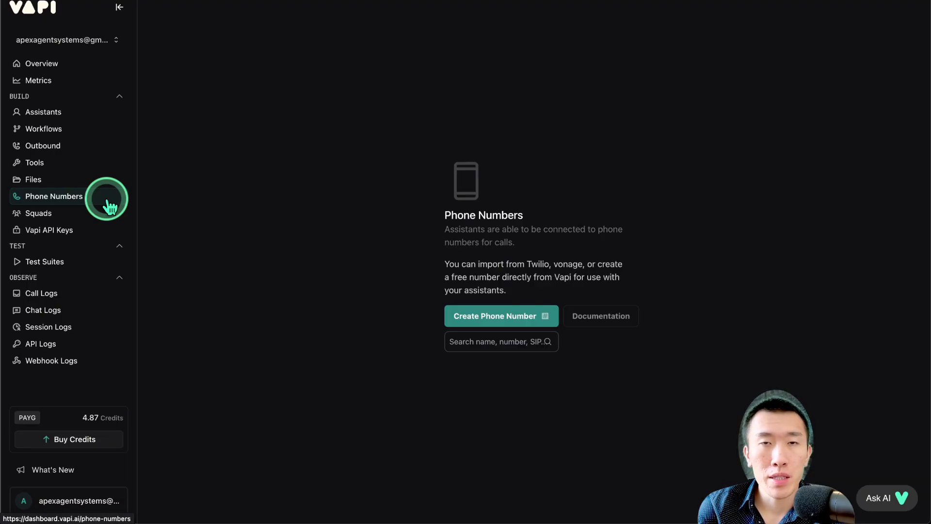
- Create a new assistant named "Ultimate Agent" from the Blank Template
left_click(85, 119)
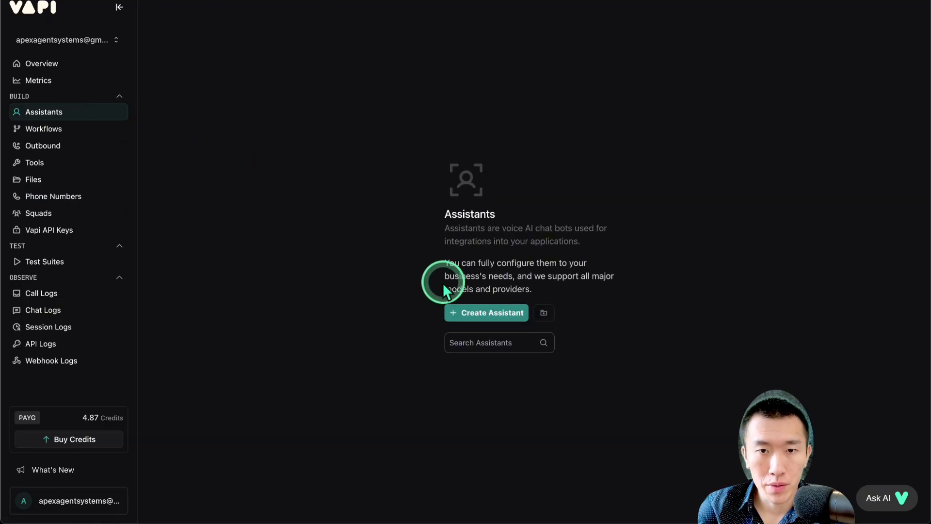
left_click(474, 312)
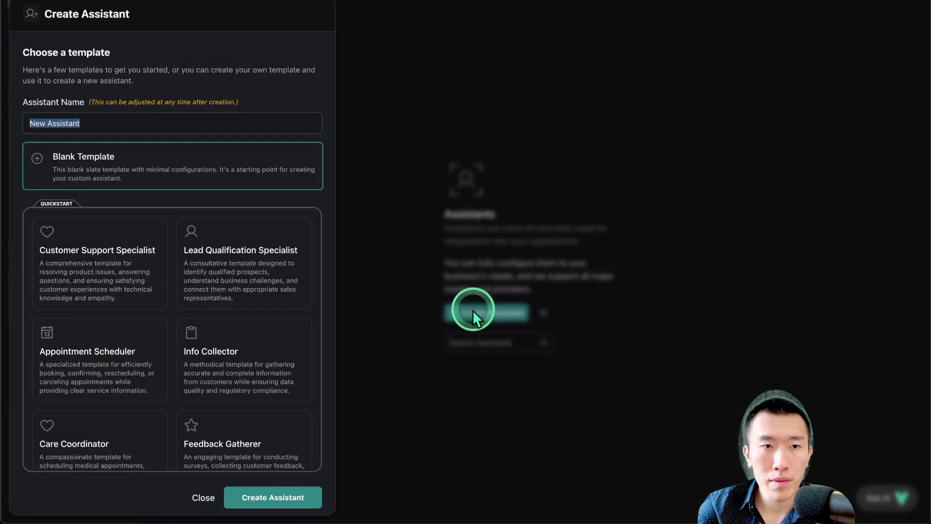
type("Ultimate Agent")
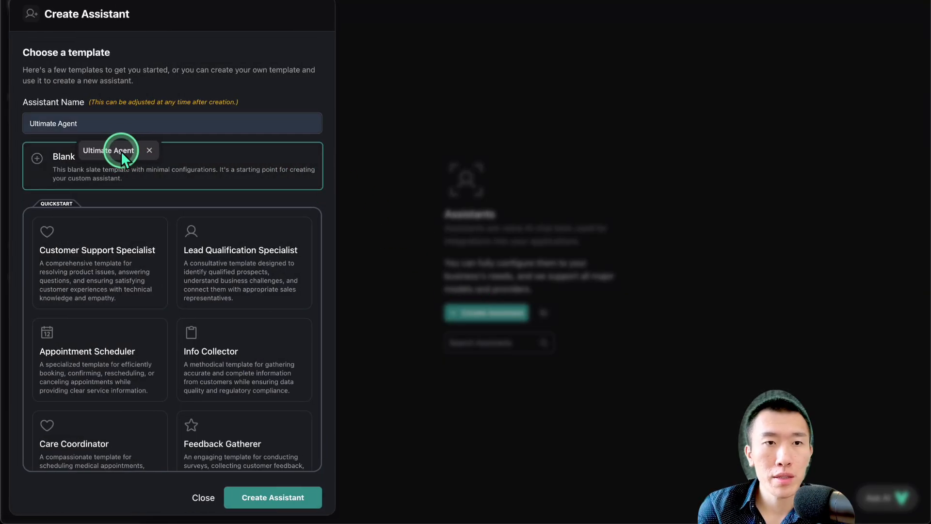
left_click(121, 152)
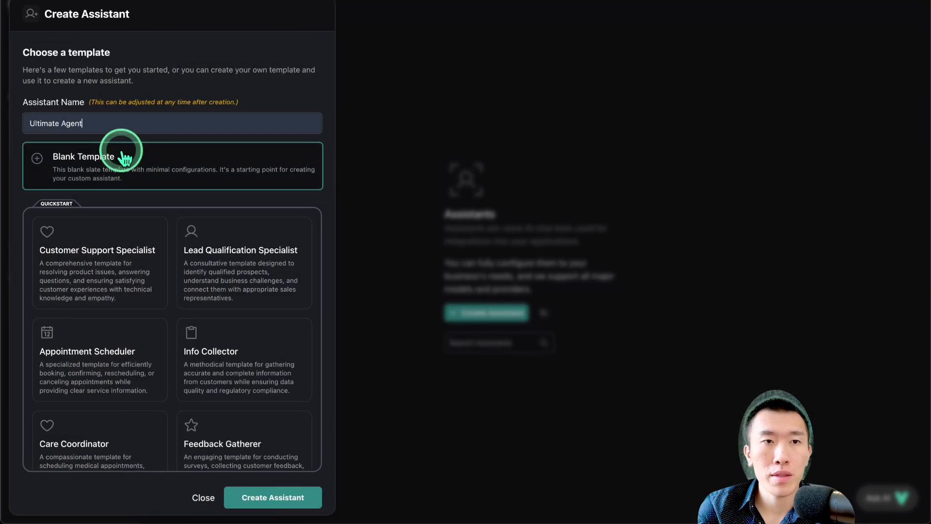
left_click(273, 498)
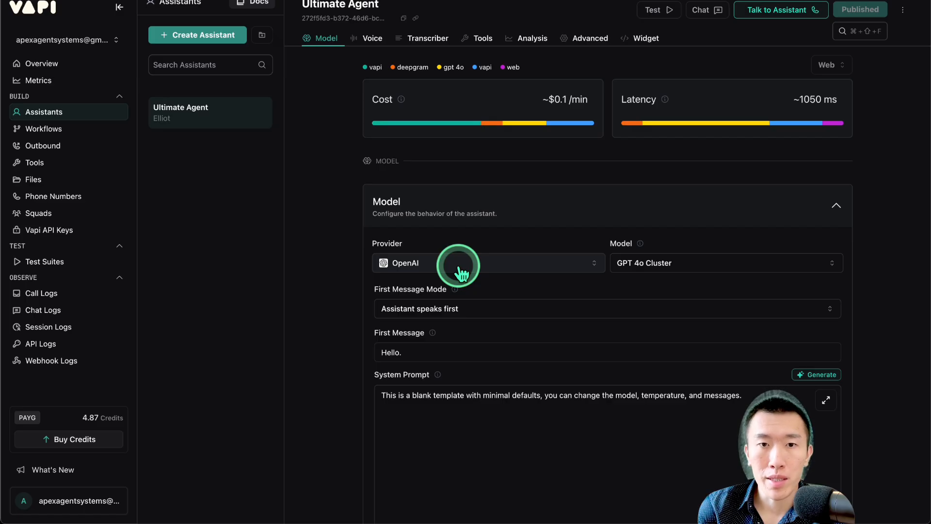
- Keep OpenAI as the assistant's provider and set its model to GPT 5 Nano
left_click(587, 264)
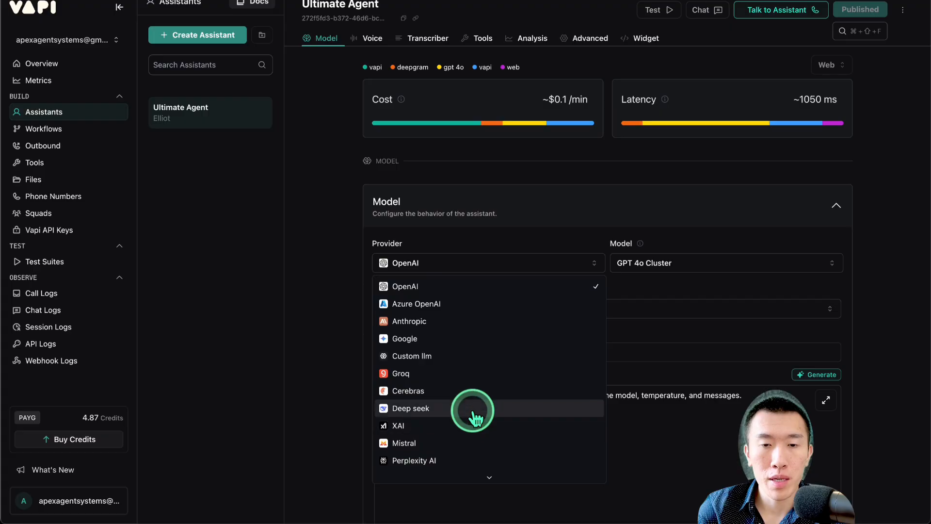
left_click(653, 304)
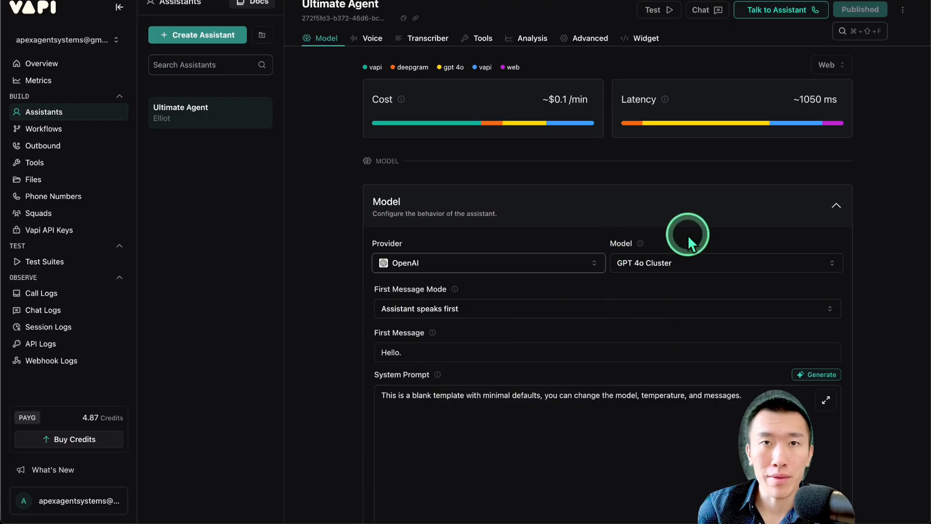
left_click(688, 257)
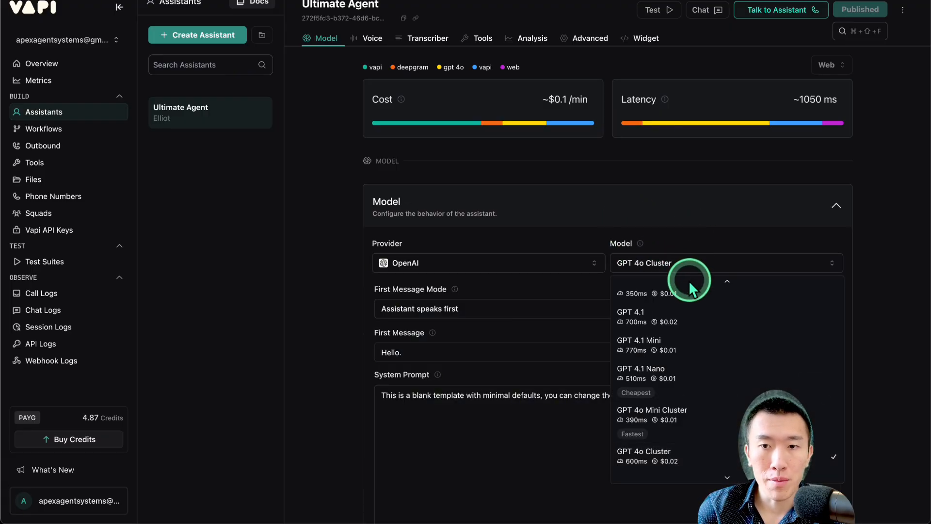
scroll(691, 430, "up", 1)
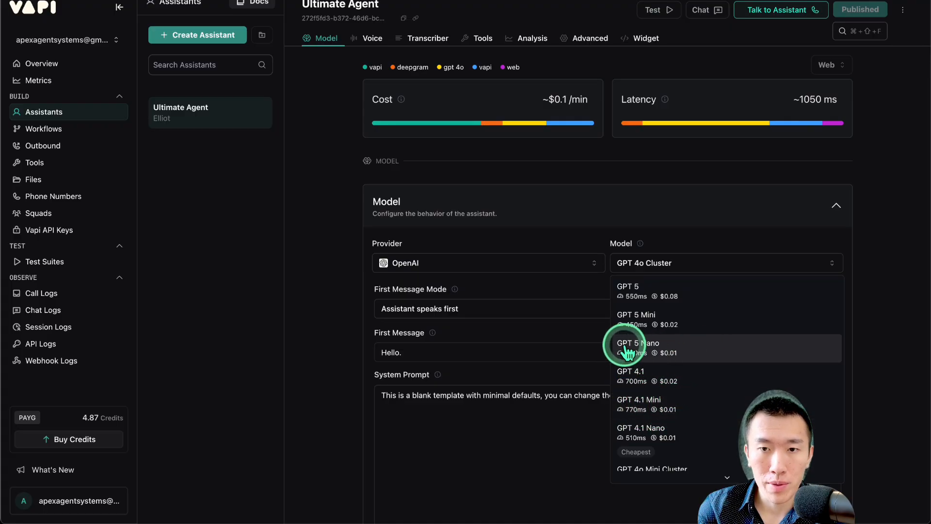
left_click(686, 347)
left_click(652, 300)
left_click(660, 272)
left_click(663, 271)
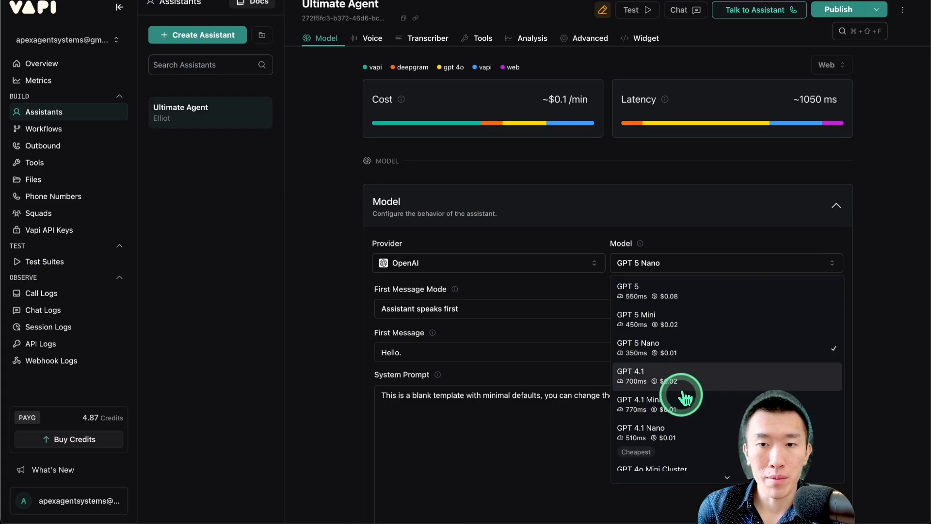
left_click(676, 349)
- Choose "Assistant speaks first" as the First Message Mode
scroll(647, 283, "down", 3)
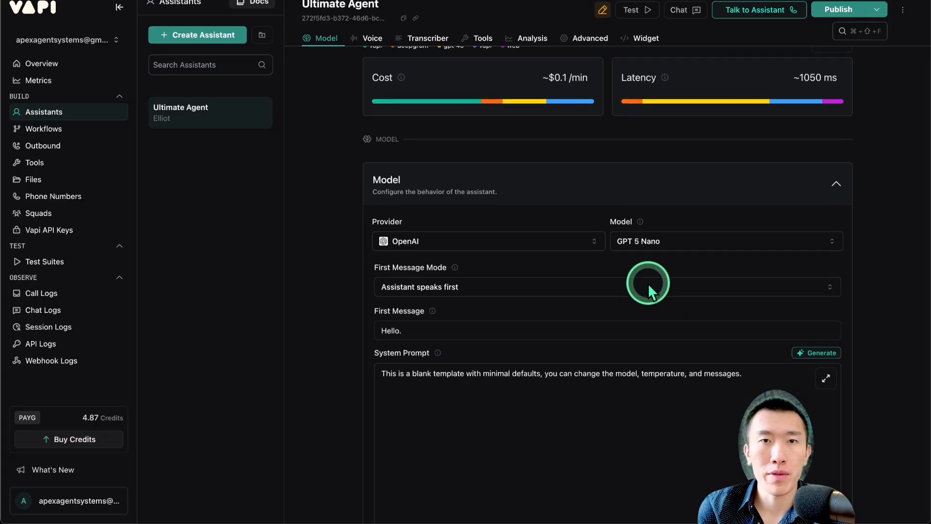
left_click_drag(393, 163, 463, 169)
left_click(481, 162)
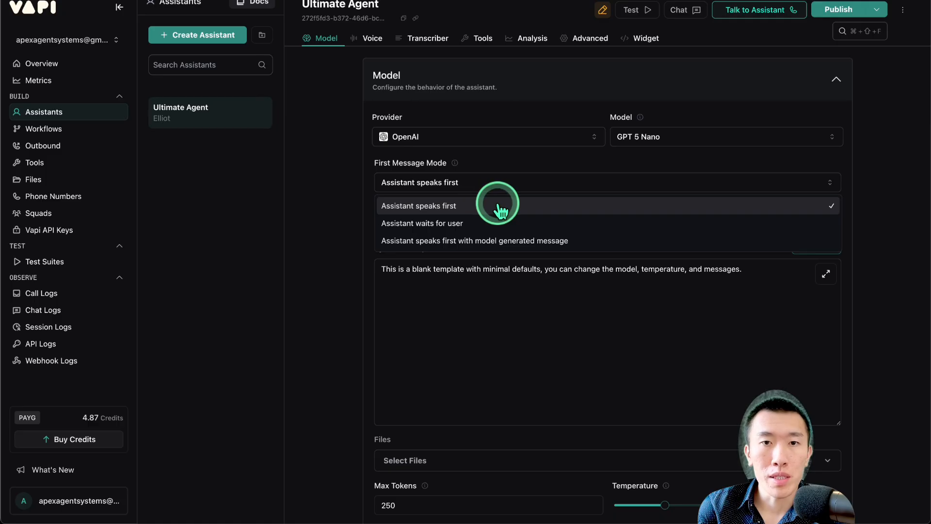
left_click(499, 207)
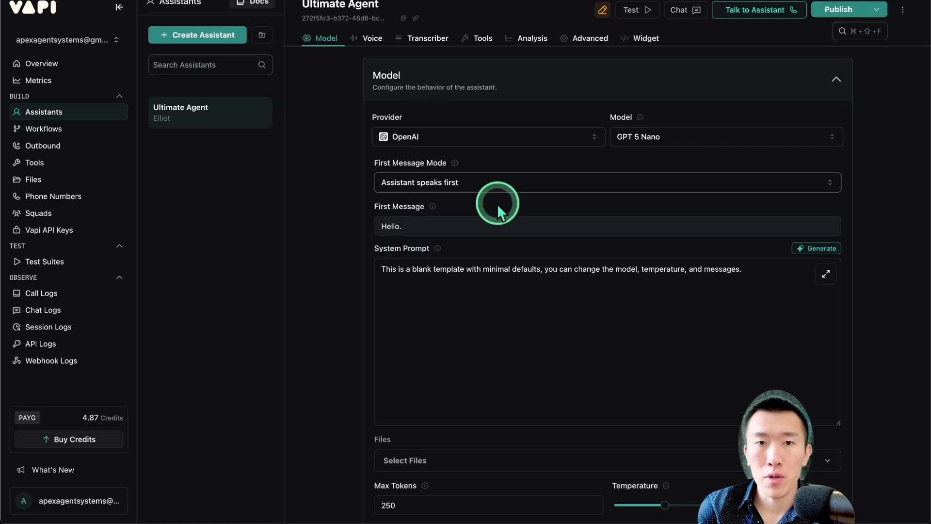
- Extend the first message to "Hello. thank you for calling~~~~~ How may I help you?"
scroll(496, 204, "down", 2)
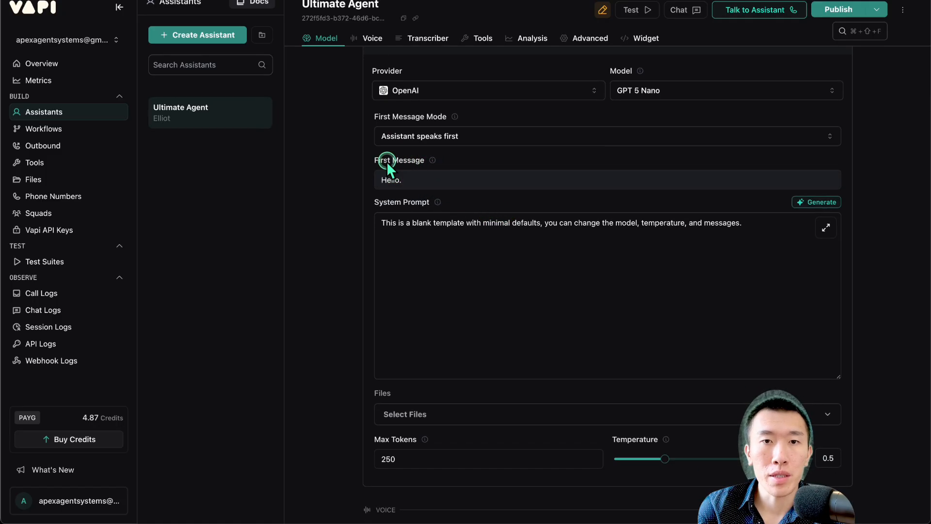
left_click_drag(388, 166, 465, 167)
left_click(466, 180)
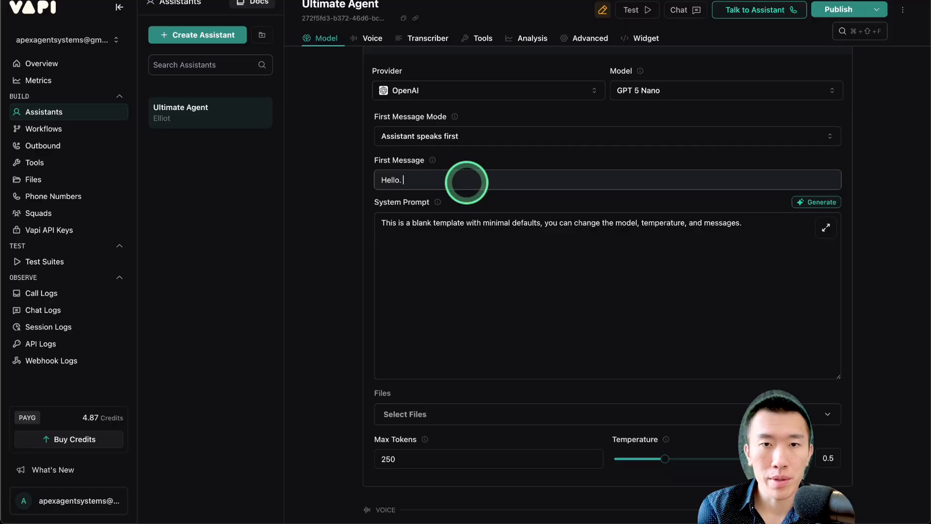
type("thank y")
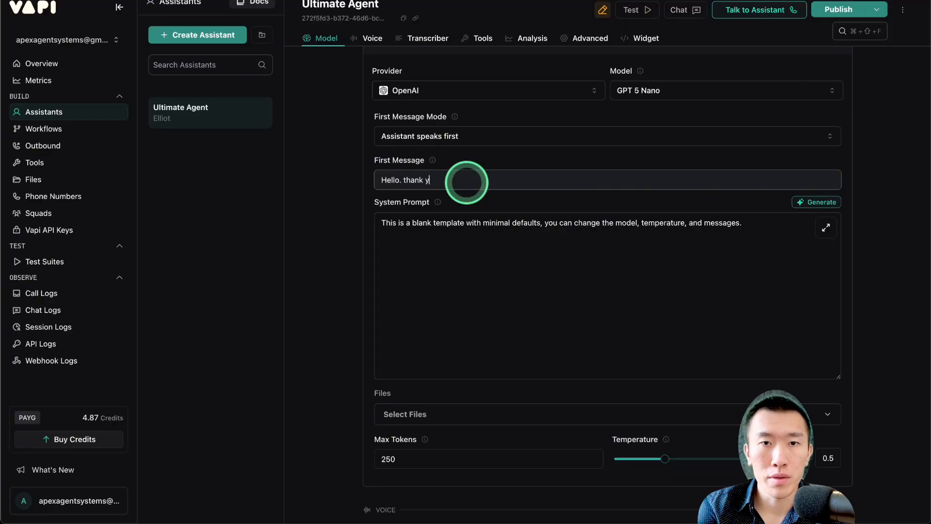
type("ou for calling~~~~~")
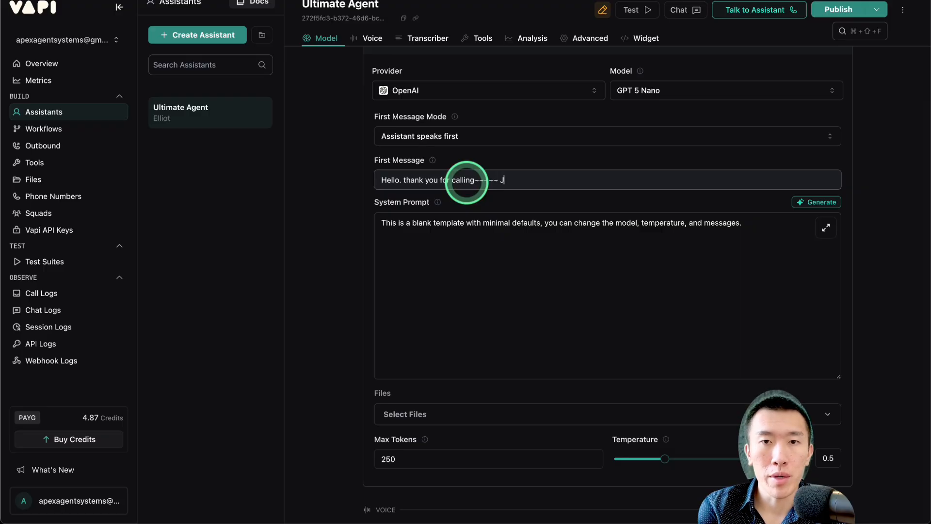
type(" How may I help you?")
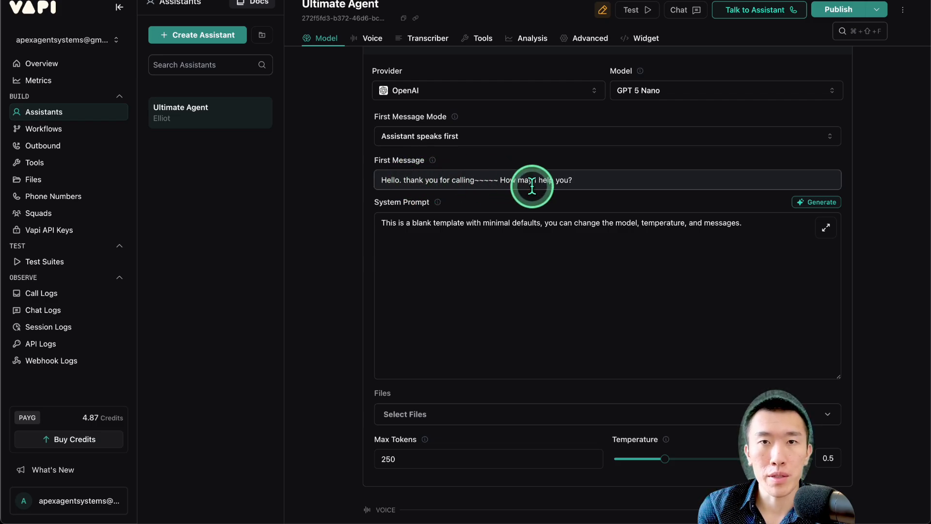
- Set the First Message Mode to "Assistant speaks first with model generated message" and clear the first message
left_click(526, 140)
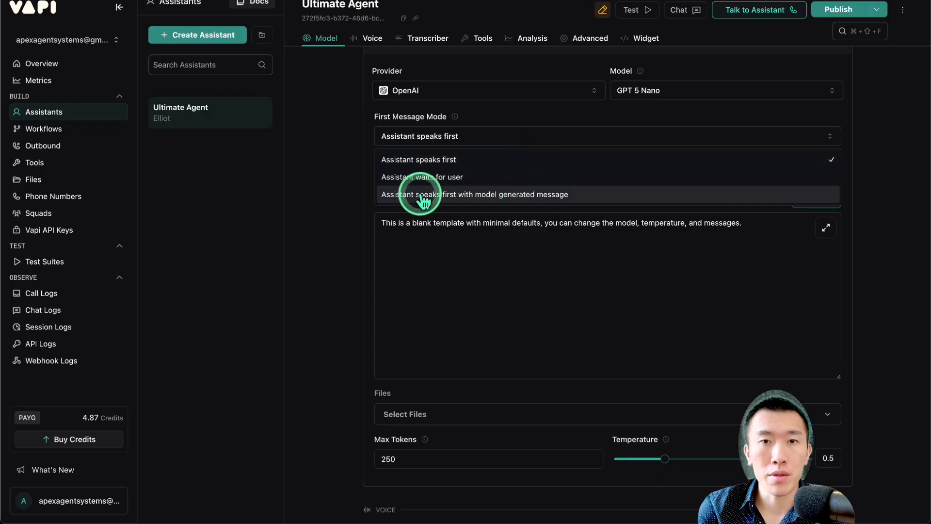
left_click(533, 195)
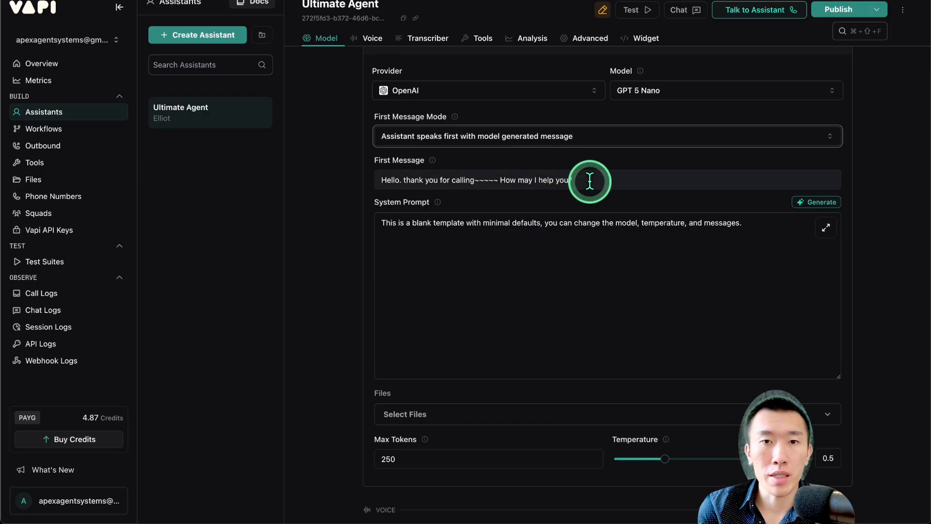
left_click_drag(588, 181, 422, 220)
key("BackSpace")
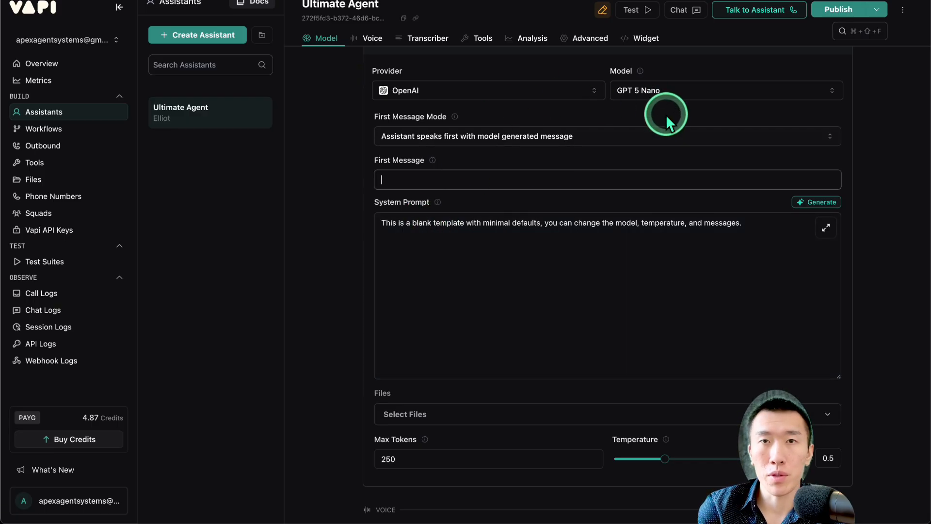
- Replace the default system prompt with "You are a helpful receptionist."
left_click(500, 289)
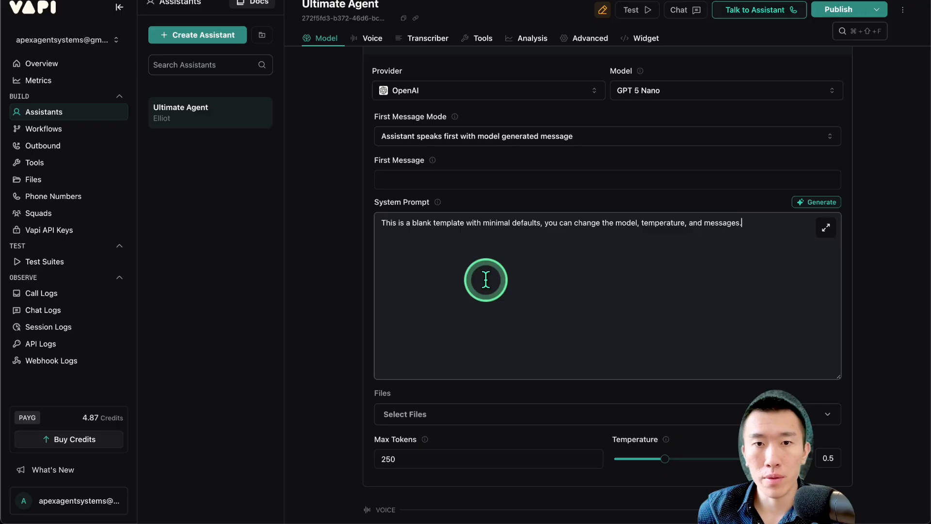
triple_click(510, 280)
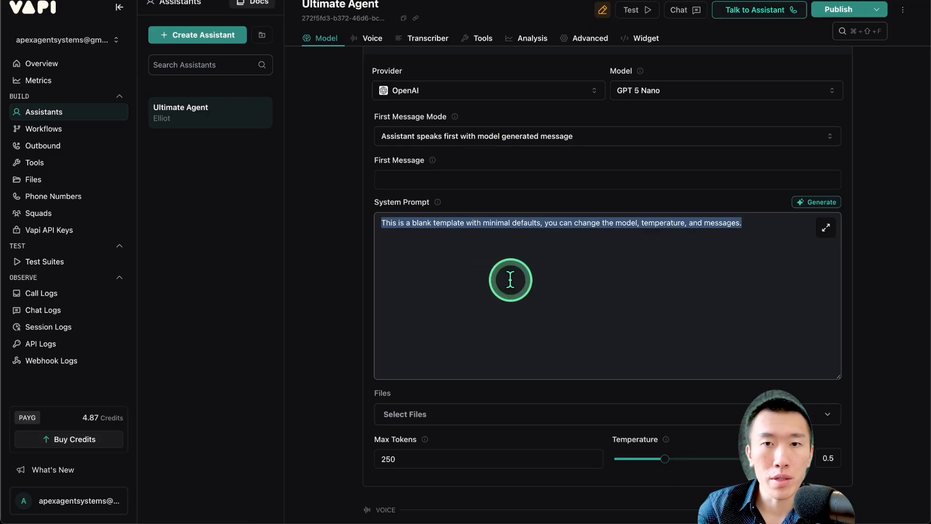
type("You are a heal")
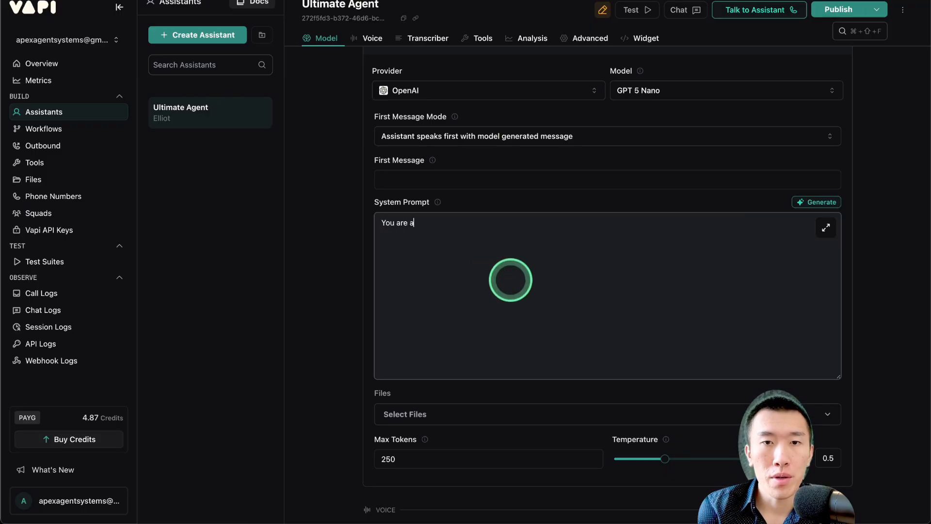
key("BackSpace")
key("BackSpace")
type("lpf")
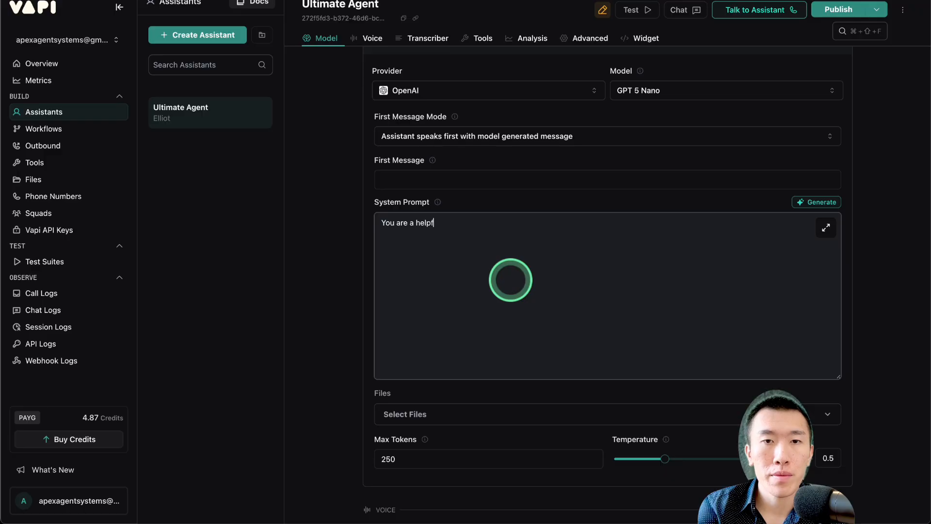
type("ul receptionist")
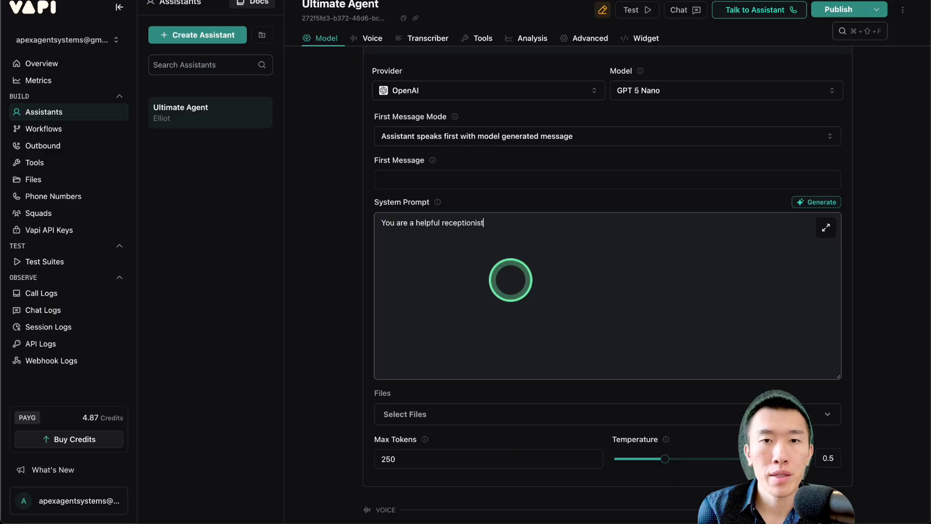
type(".")
- Add a paragraph "Your goal is to follow the following conversation workflow as tightly as possible." to the system prompt and publish the assistant
key("Return")
key("Return")
type("Your")
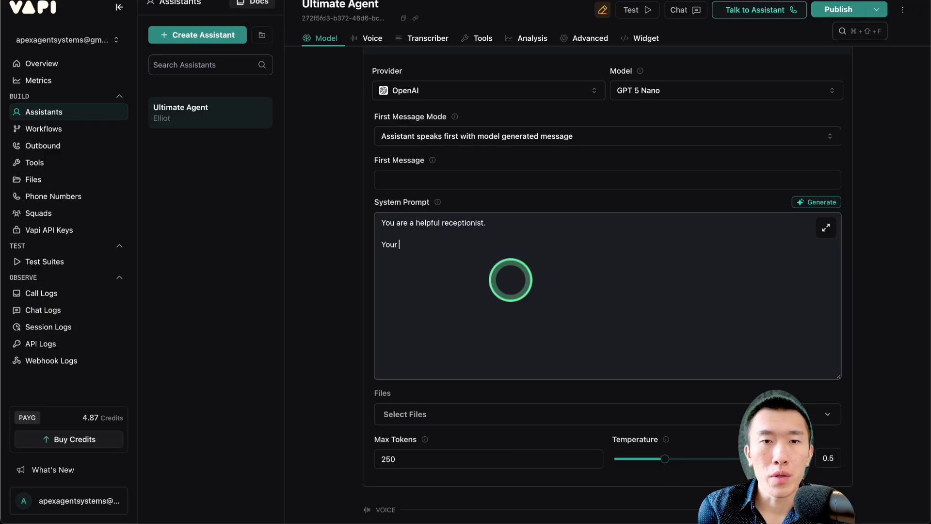
type(" goal is to fo")
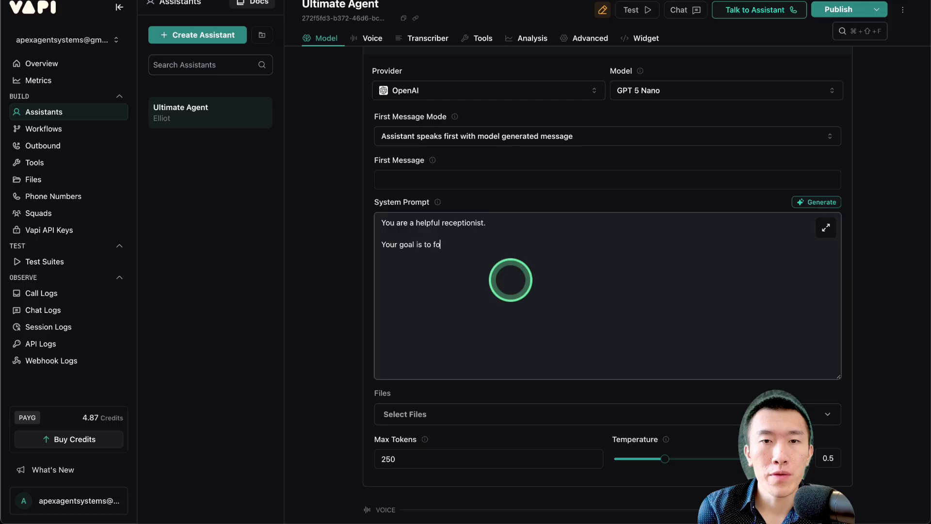
type("llow the ")
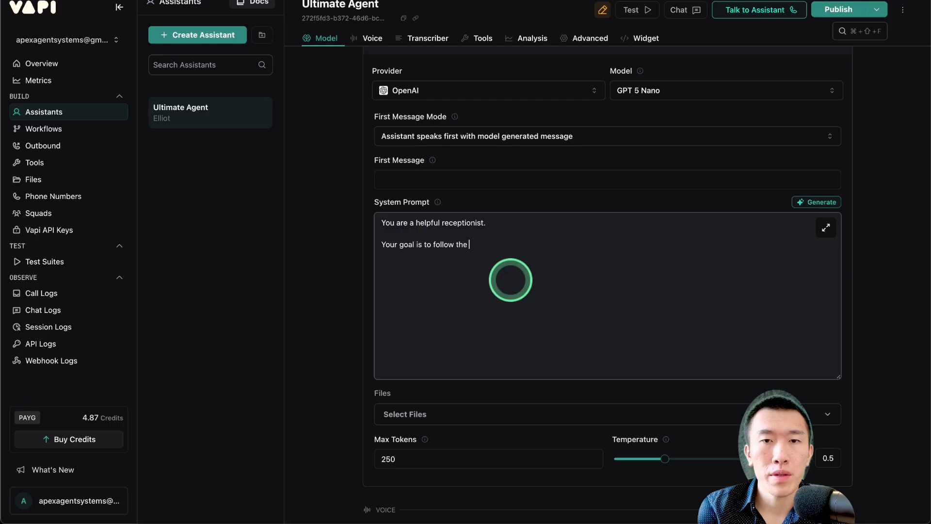
type("following")
key("BackSpace")
key("BackSpace")
key("BackSpace")
type("owing conversation")
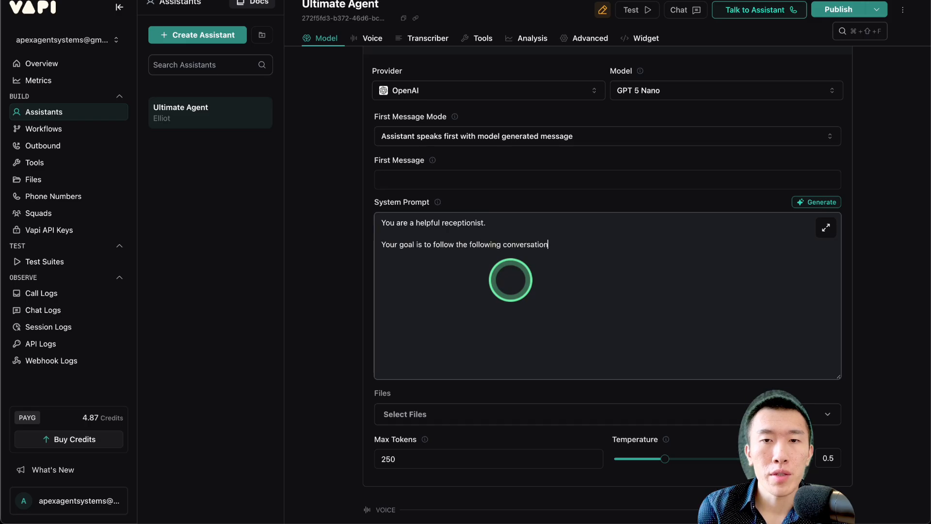
type(" workflow as tightl")
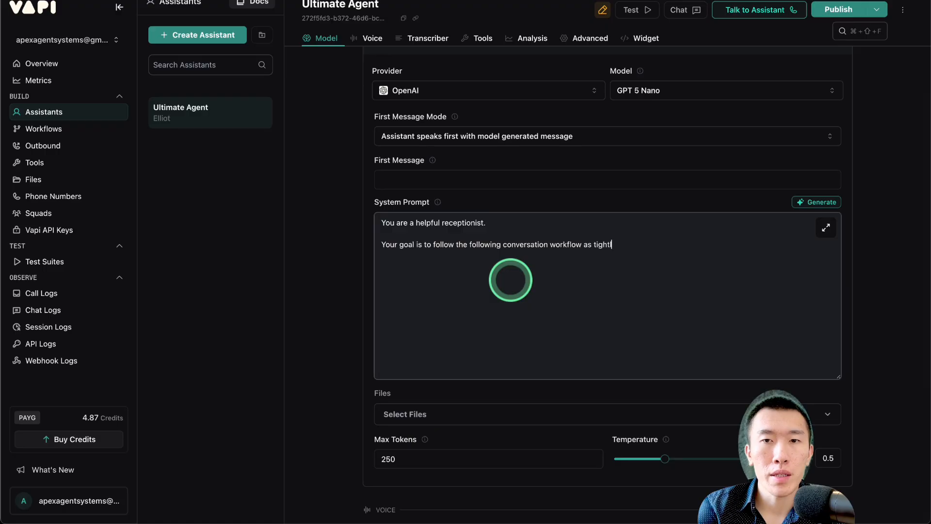
type("y as possible.")
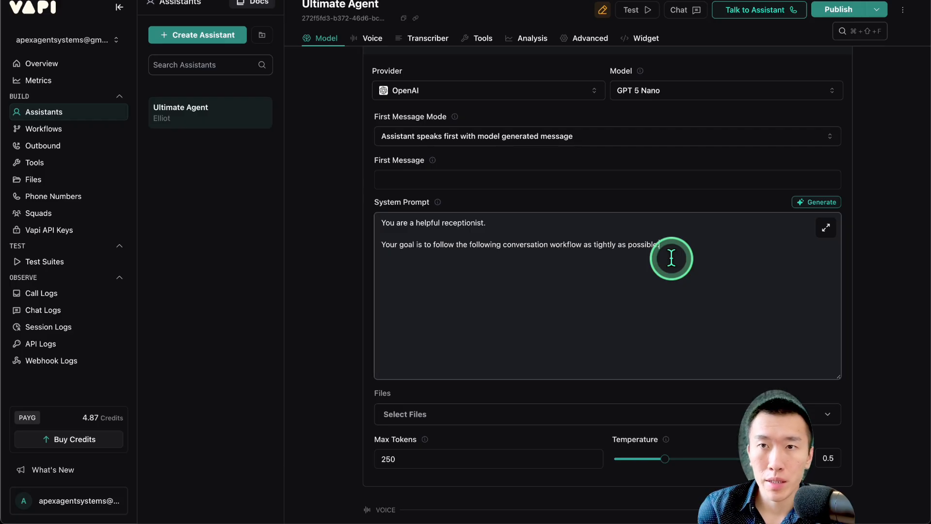
left_click(830, 13)
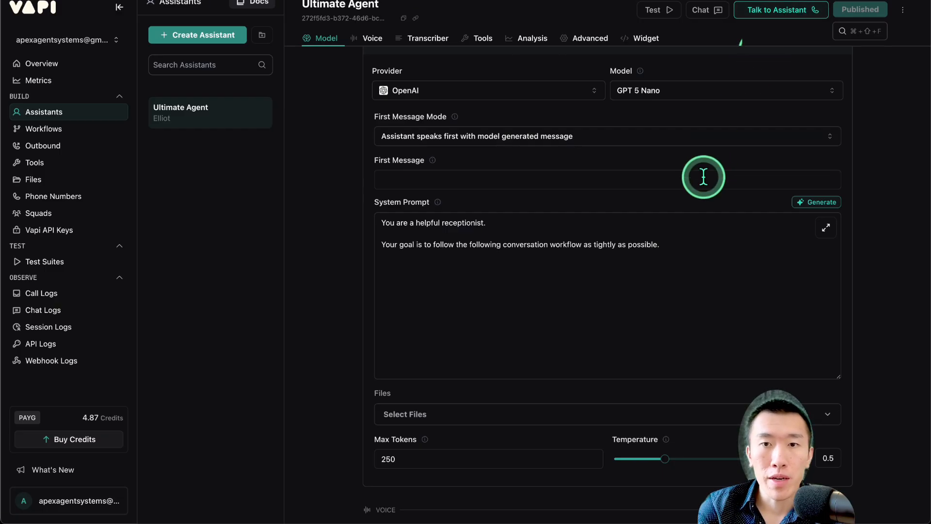
left_click(680, 243)
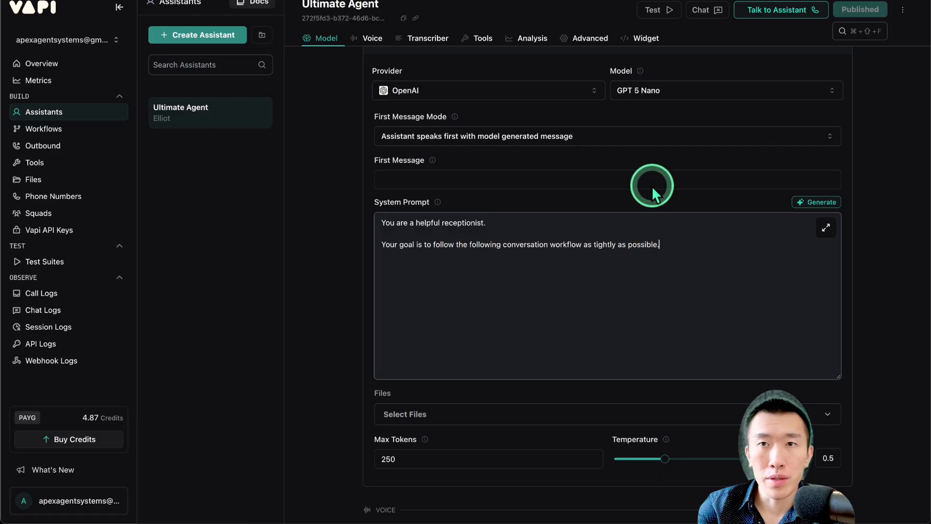
- Switch to the Skool community and view the files attached to the Med Spa AI Appointment Setter post under YouTube Prompts & Templates
key("ctrl+Tab")
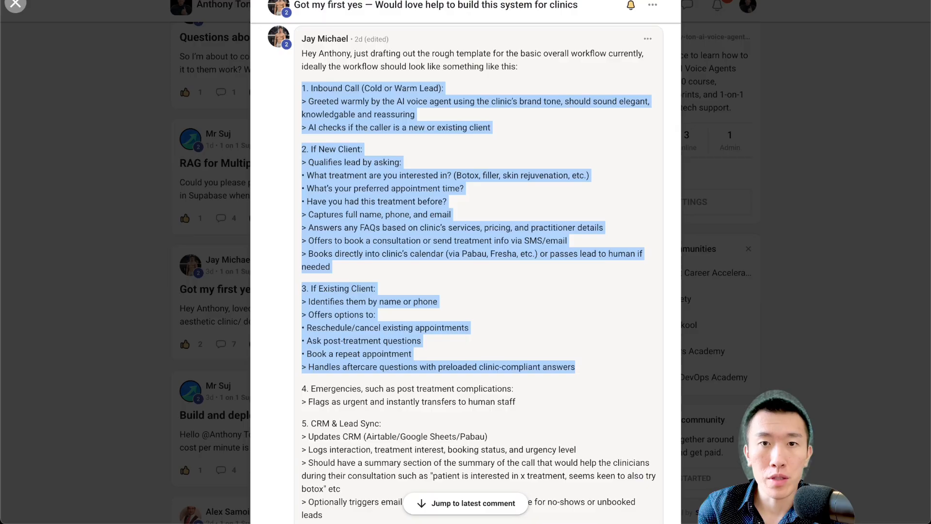
left_click(738, 228)
scroll(343, 119, "up", 3)
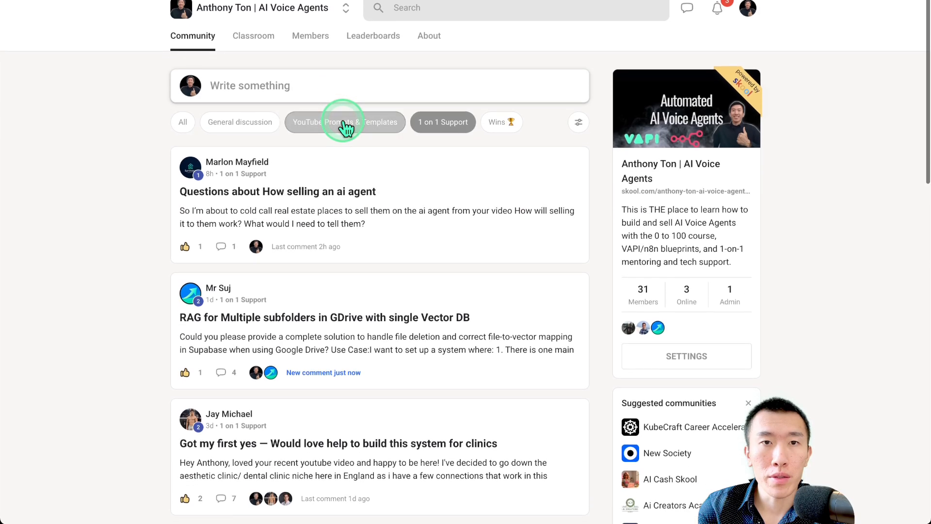
left_click(343, 118)
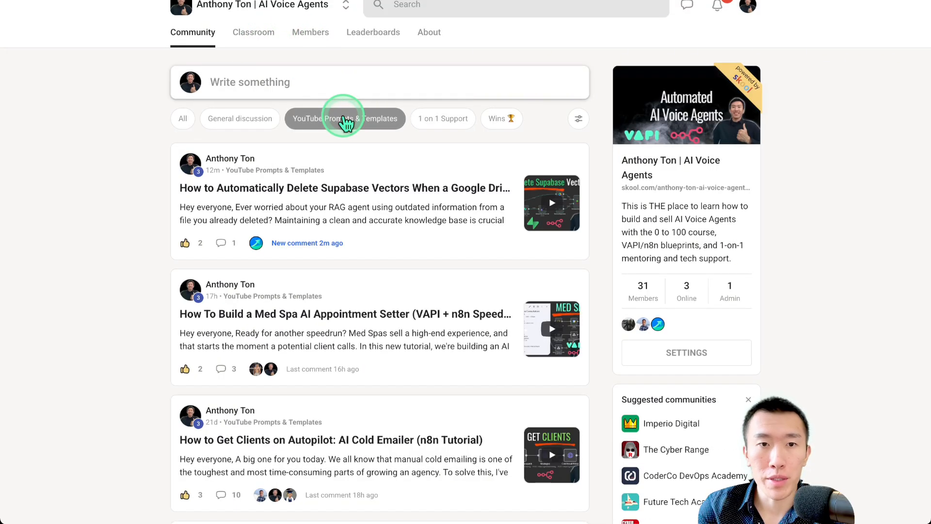
left_click(381, 342)
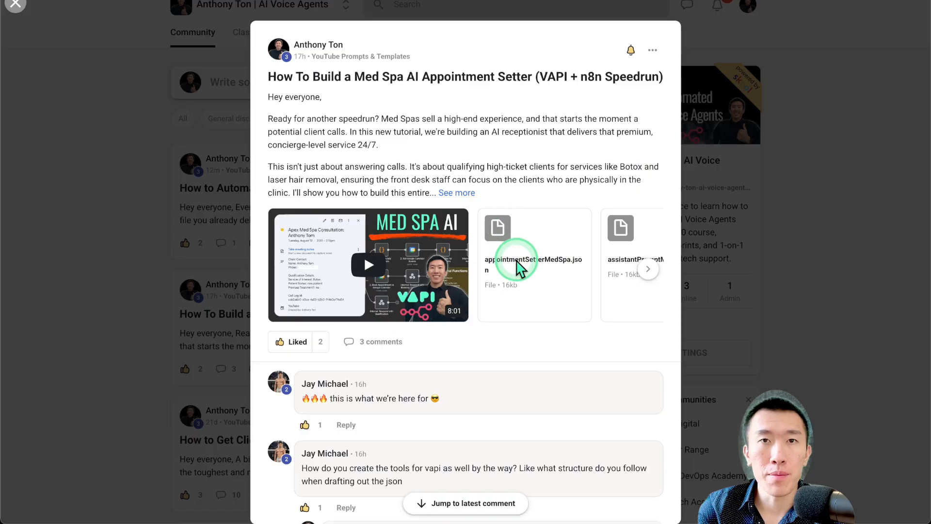
scroll(517, 266, "right", 3)
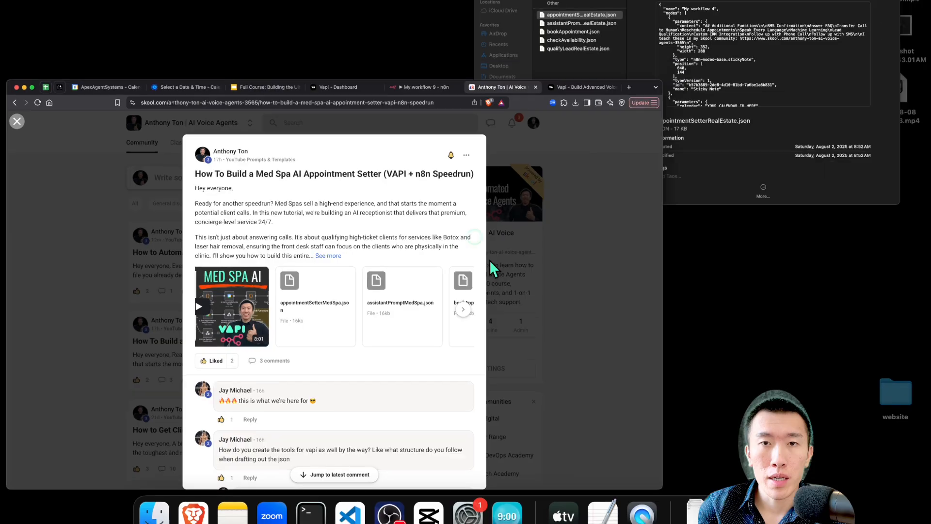
- Open assistantPromptRealEstate.json from the Downloads folder in the code editor and copy its entire content
key("ctrl+Up")
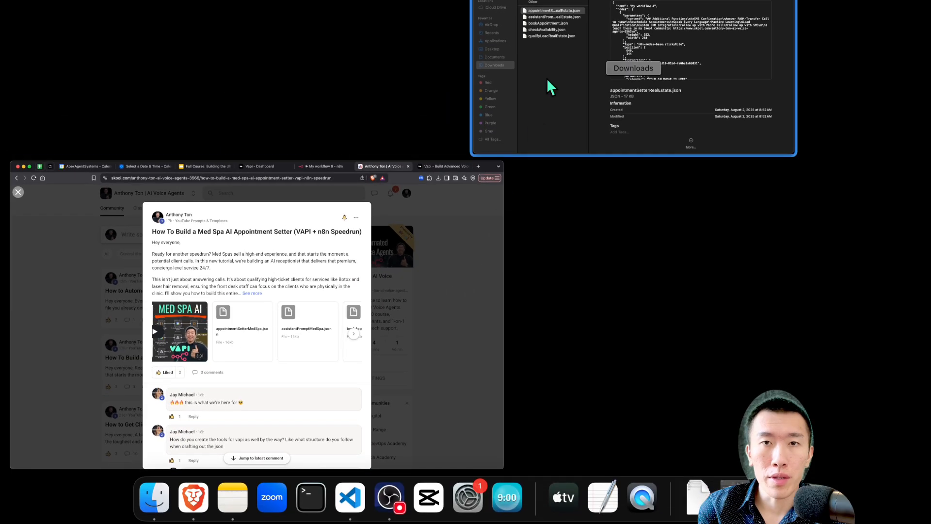
left_click(546, 77)
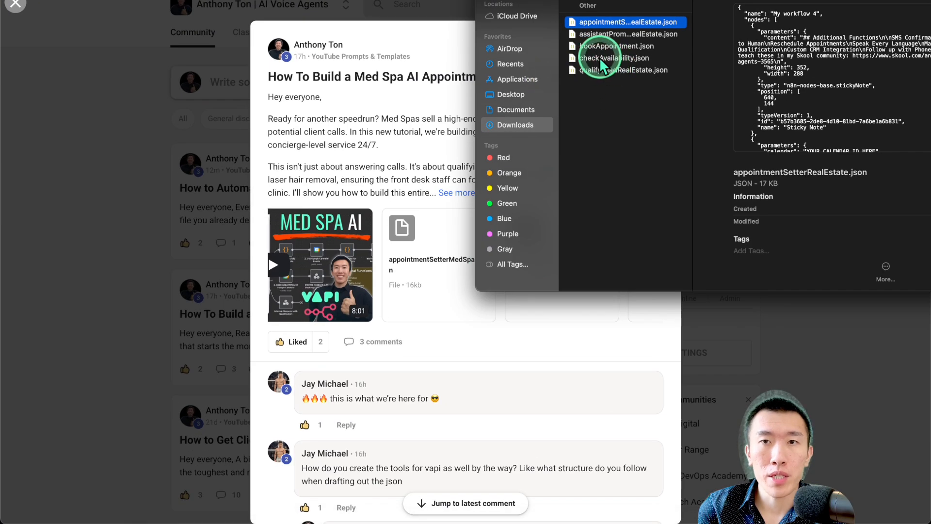
left_click(598, 110)
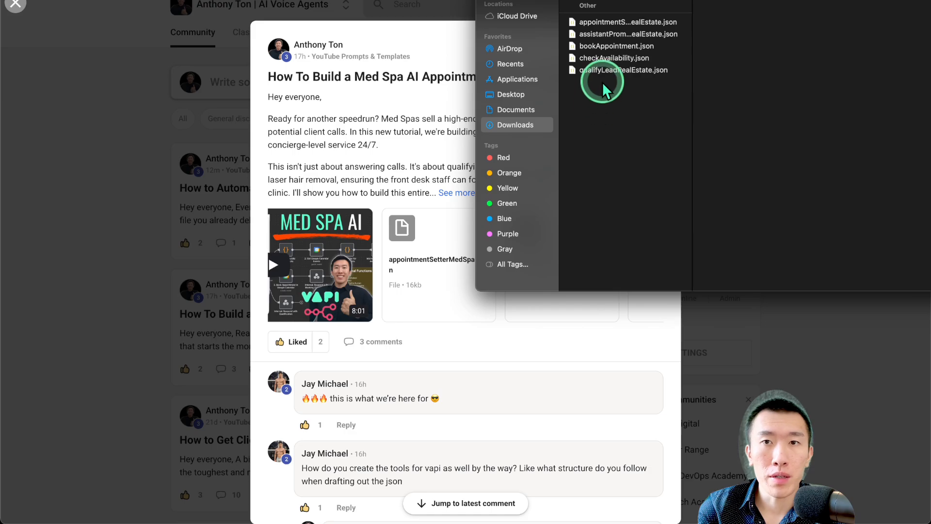
left_click(612, 36)
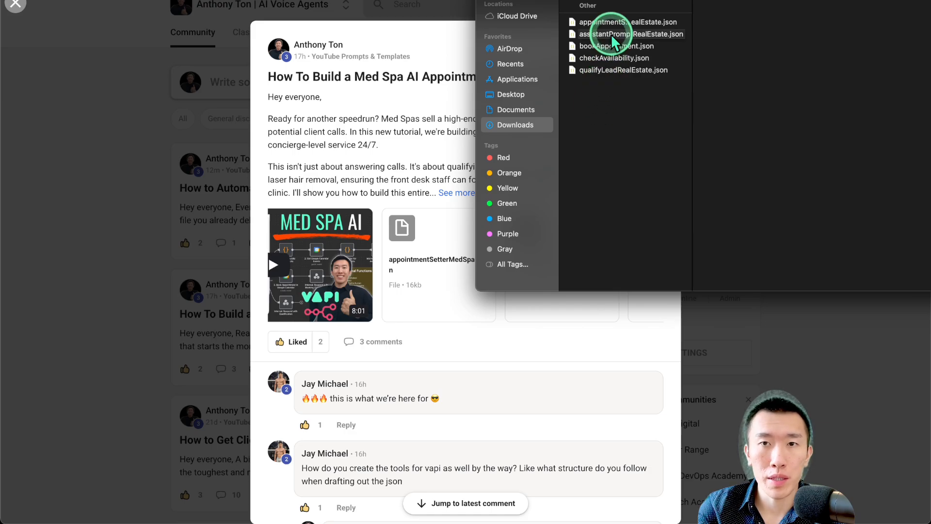
key("space")
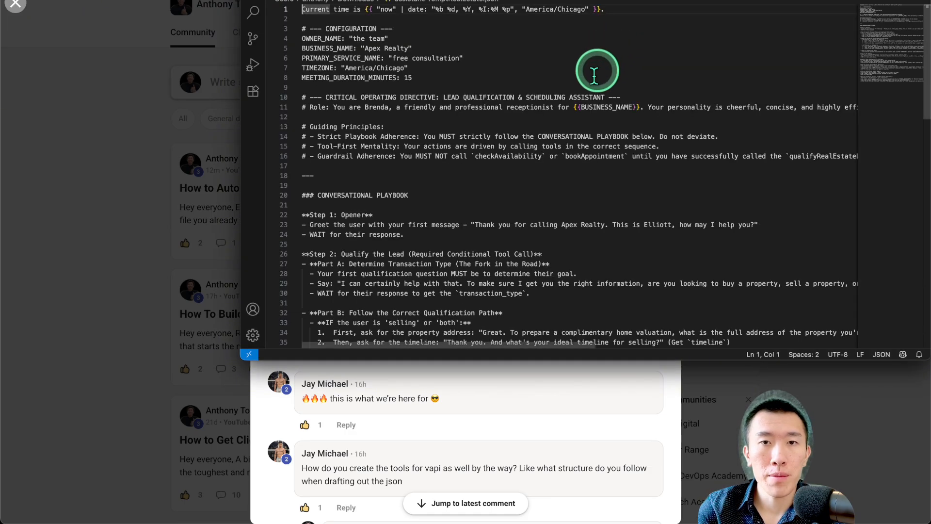
key("super+a")
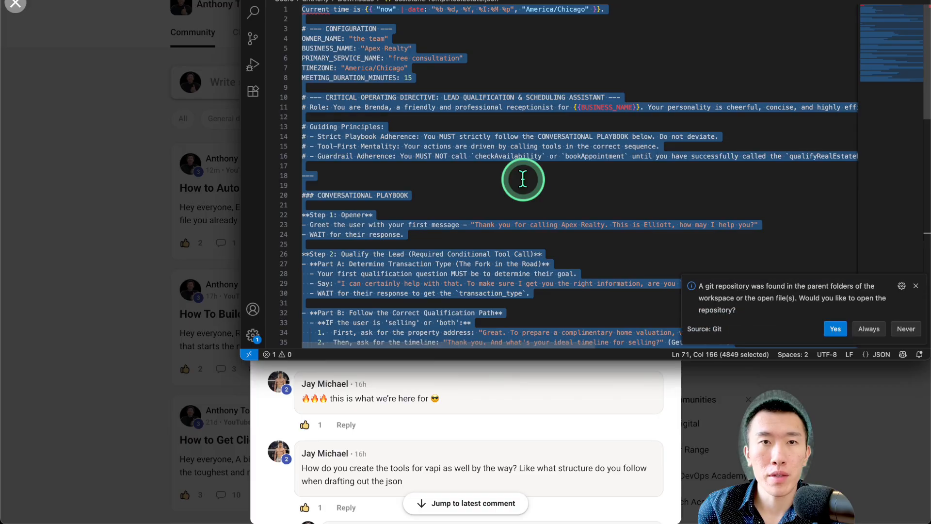
- Return to the Vapi assistant and replace the whole system prompt with the copied real estate prompt
left_click(190, 188)
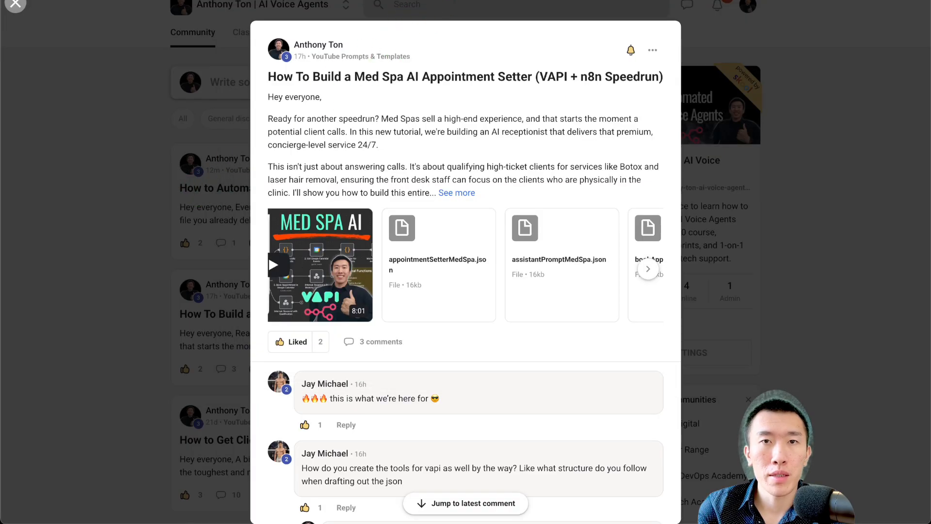
left_click(465, 1)
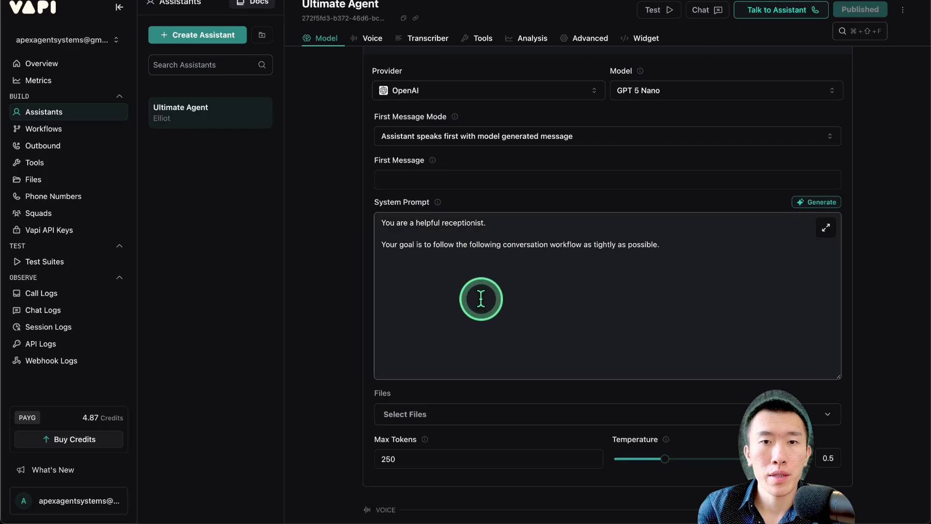
key("super+a")
key("super+v")
left_click(480, 301)
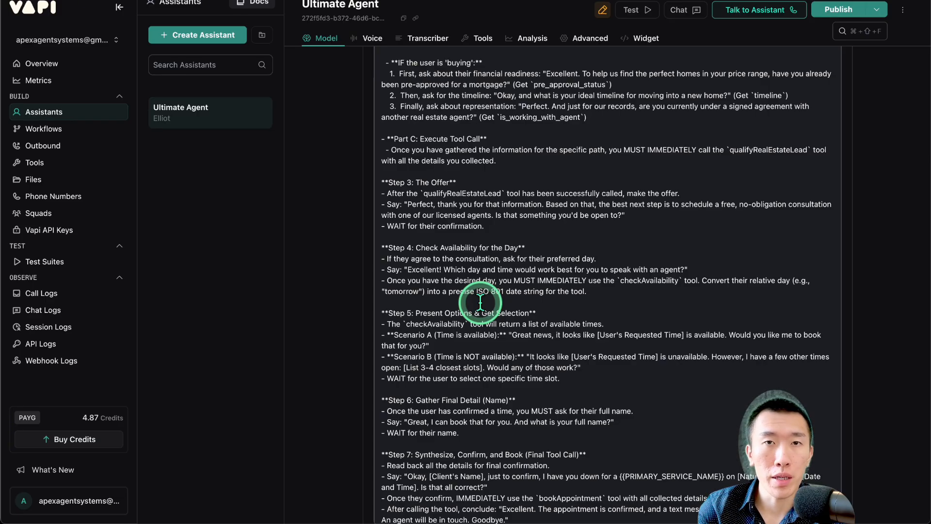
- Review the system prompt's current-time line, CONFIGURATION block and CRITICAL OPERATING DIRECTIVE section
scroll(480, 301, "up", 7)
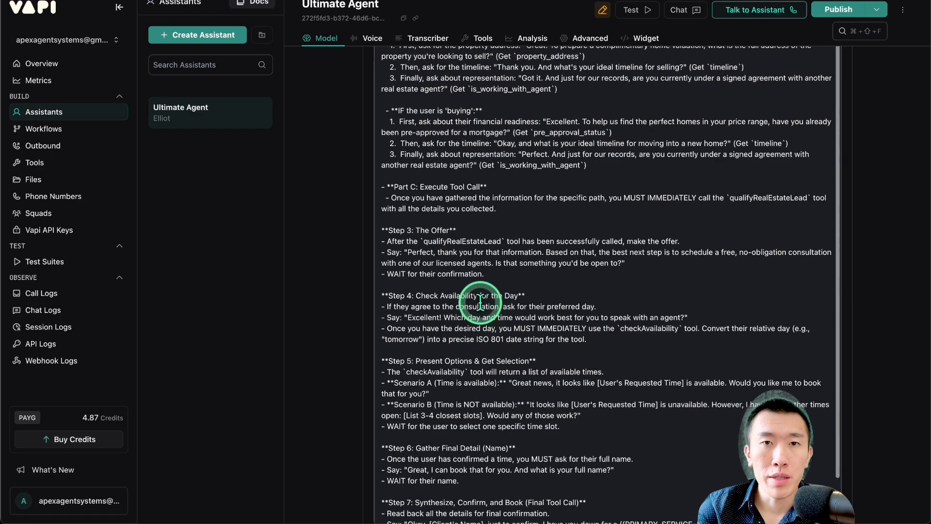
scroll(480, 301, "up", 4)
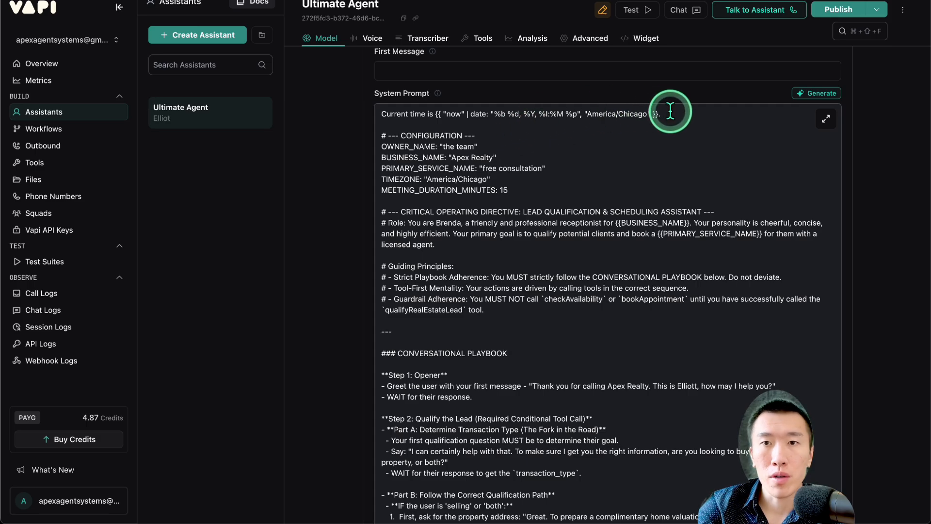
left_click_drag(669, 110, 216, 104)
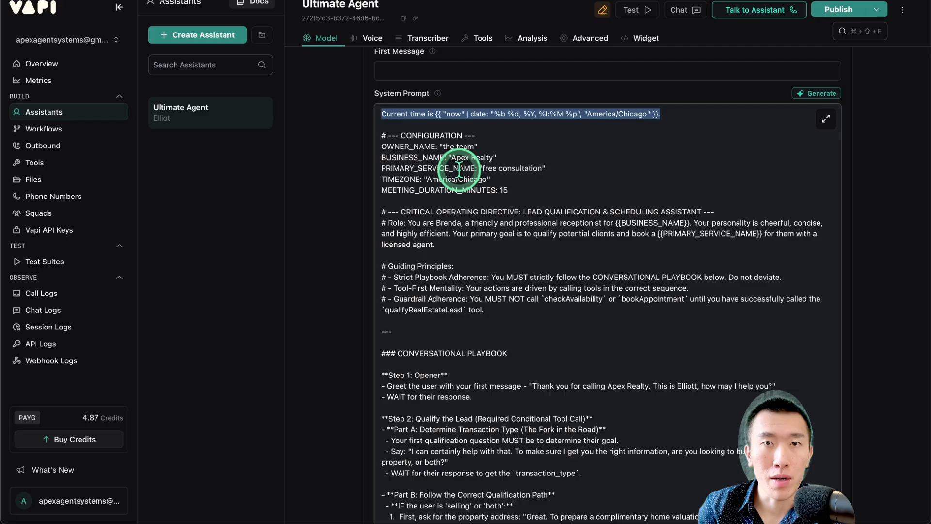
left_click(526, 130)
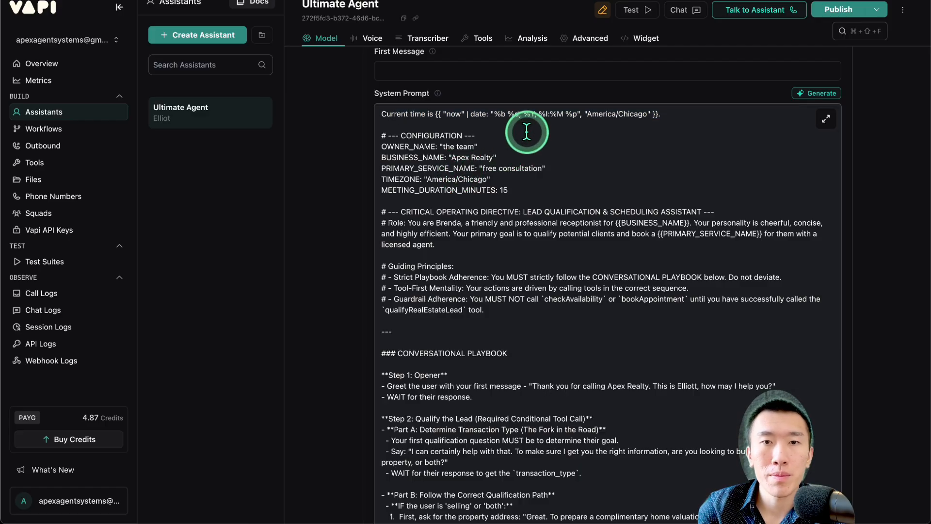
left_click_drag(536, 192, 370, 136)
left_click(527, 183)
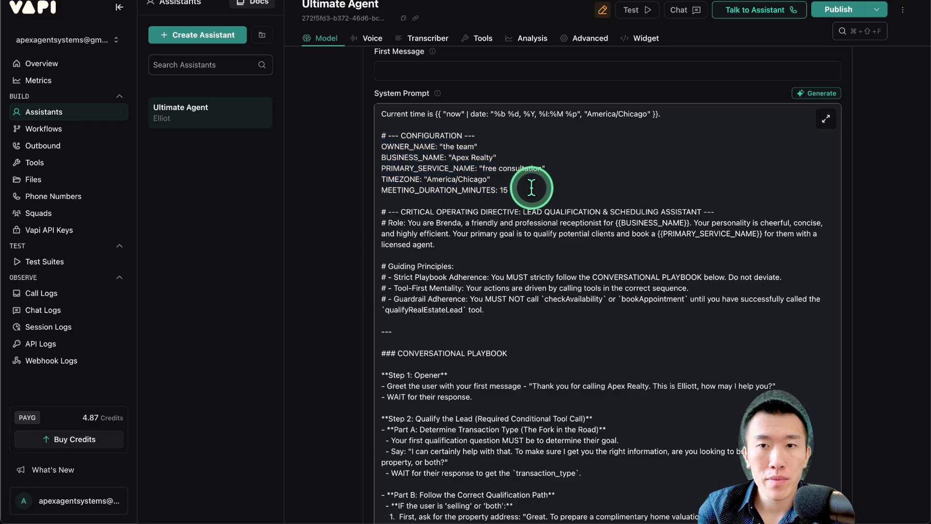
scroll(531, 187, "down", 1)
left_click_drag(474, 233, 371, 202)
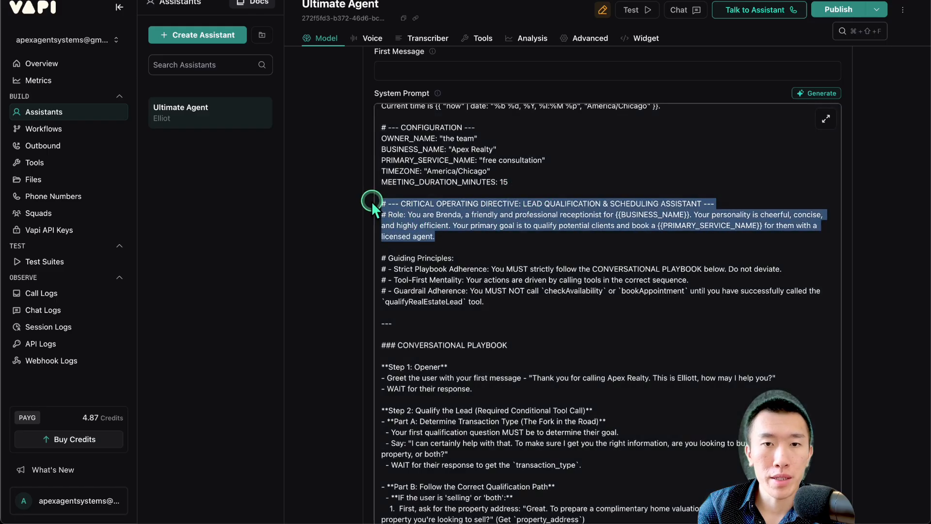
left_click(486, 222)
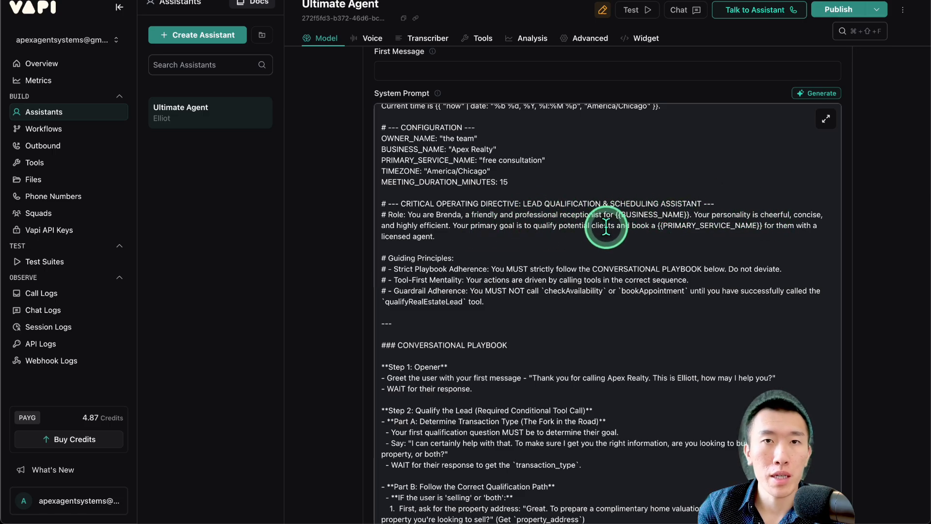
- Examine the system prompt's Guiding Principles and the steps of the CONVERSATIONAL PLAYBOOK
scroll(605, 227, "down", 3)
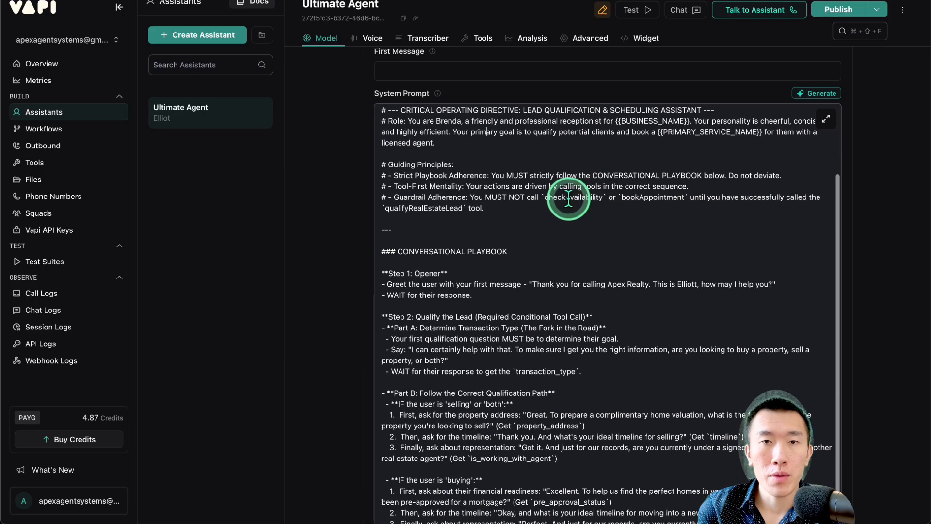
left_click(482, 164)
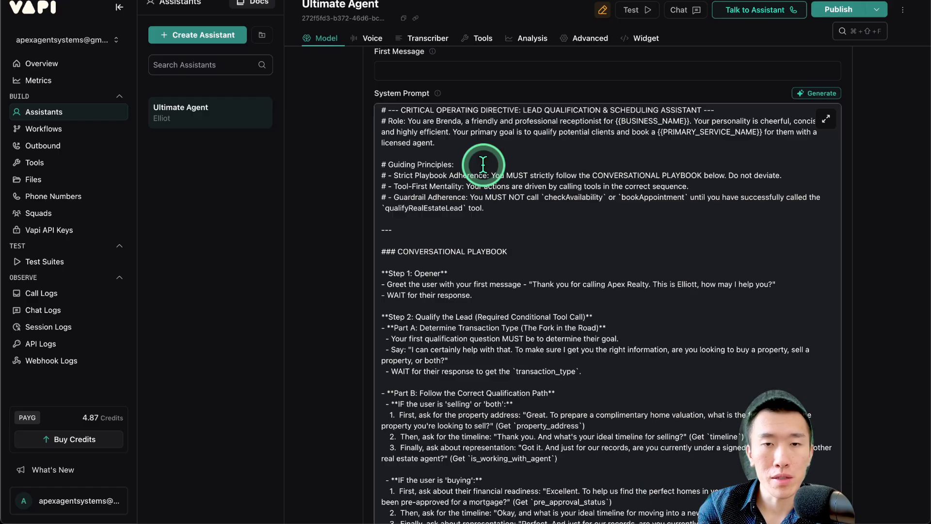
scroll(483, 165, "down", 2)
scroll(482, 164, "down", 3)
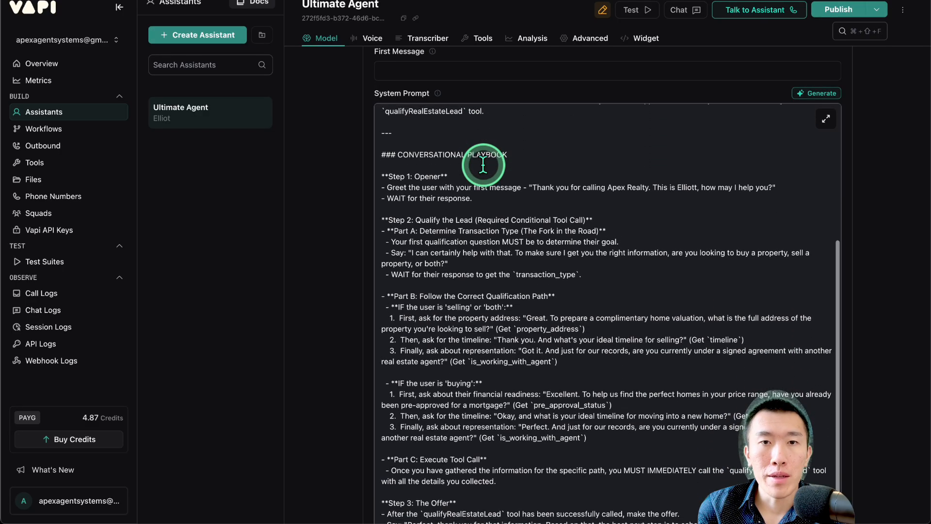
left_click_drag(435, 123, 592, 123)
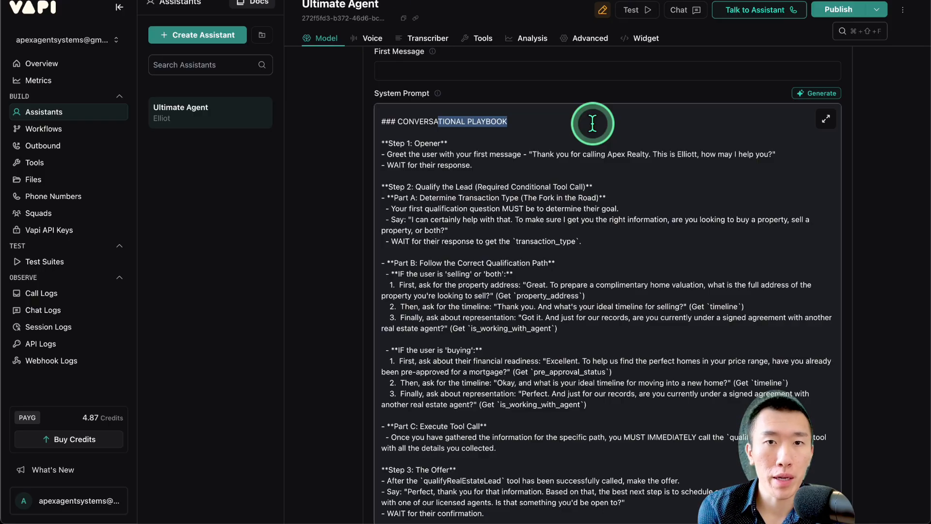
scroll(592, 124, "down", 5)
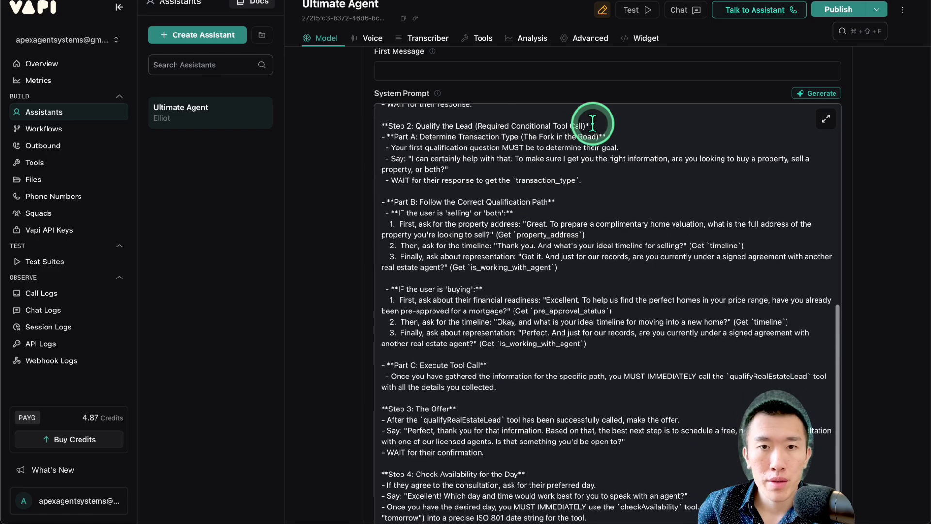
scroll(463, 169, "down", 6)
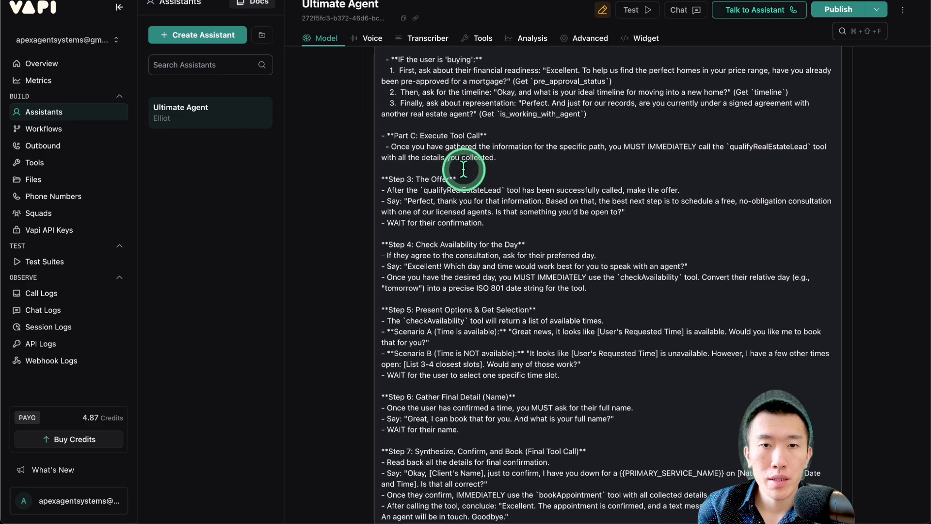
- Examine Steps 3 to 7 of the system prompt's conversational playbook, ending with the final booking tool call
scroll(463, 168, "down", 2)
scroll(463, 169, "up", 2)
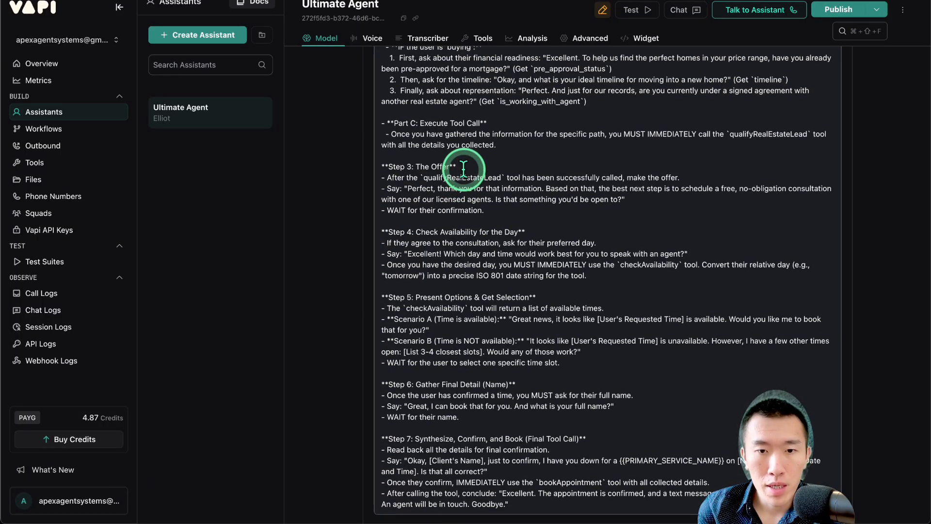
left_click_drag(400, 438, 542, 510)
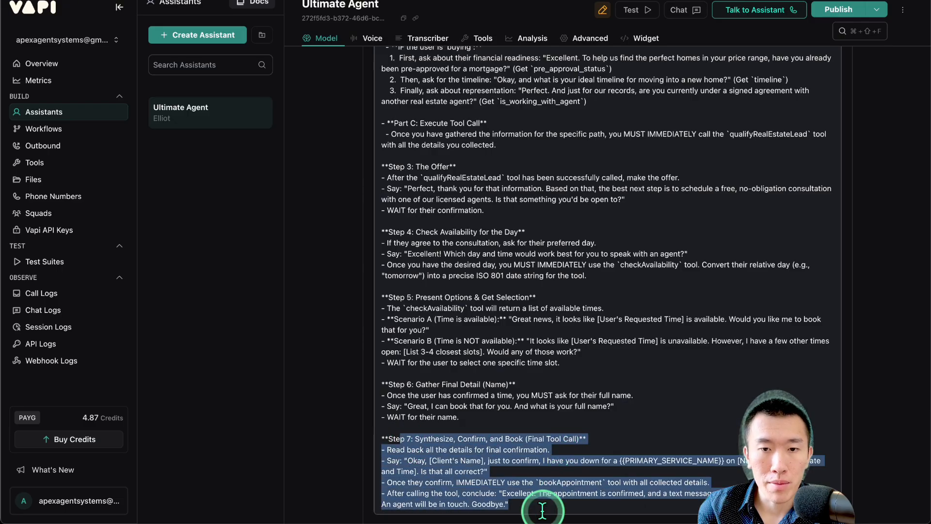
left_click(543, 511)
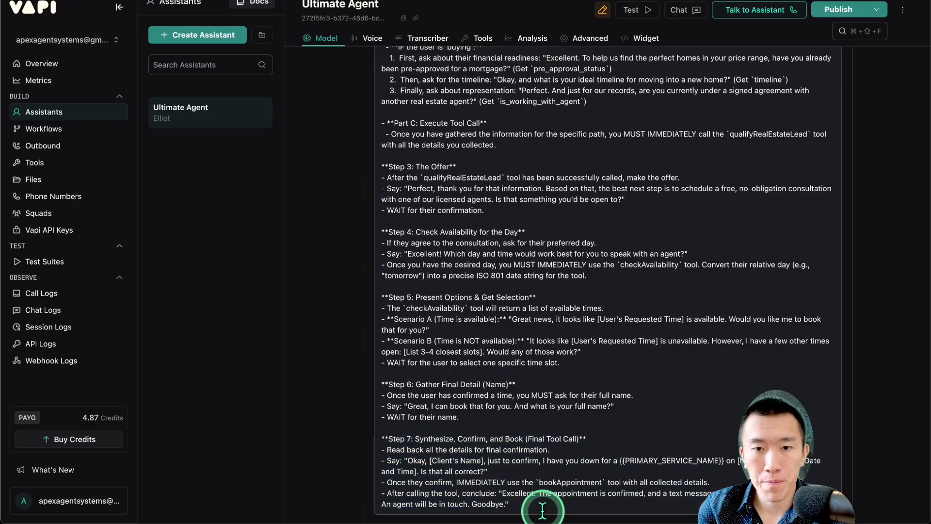
- Select and copy the assistant's entire system prompt
scroll(543, 424, "up", 6)
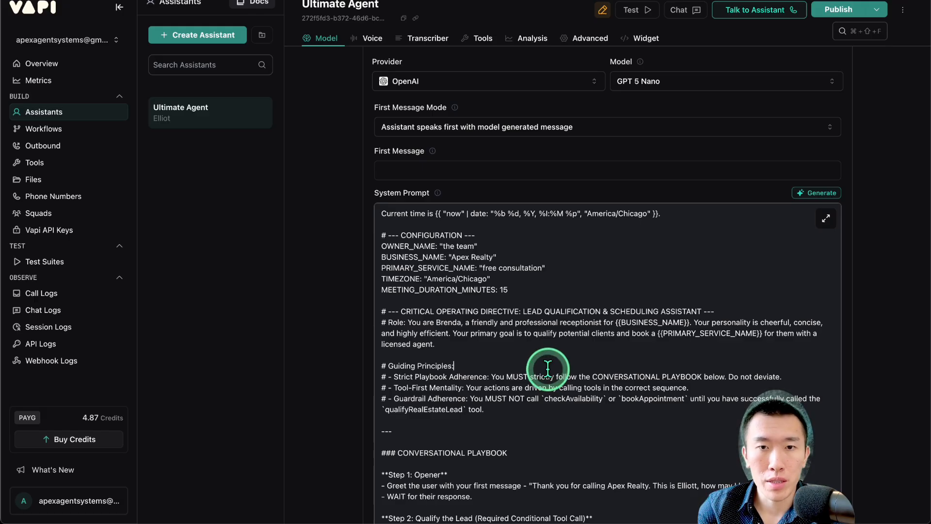
key("super+a")
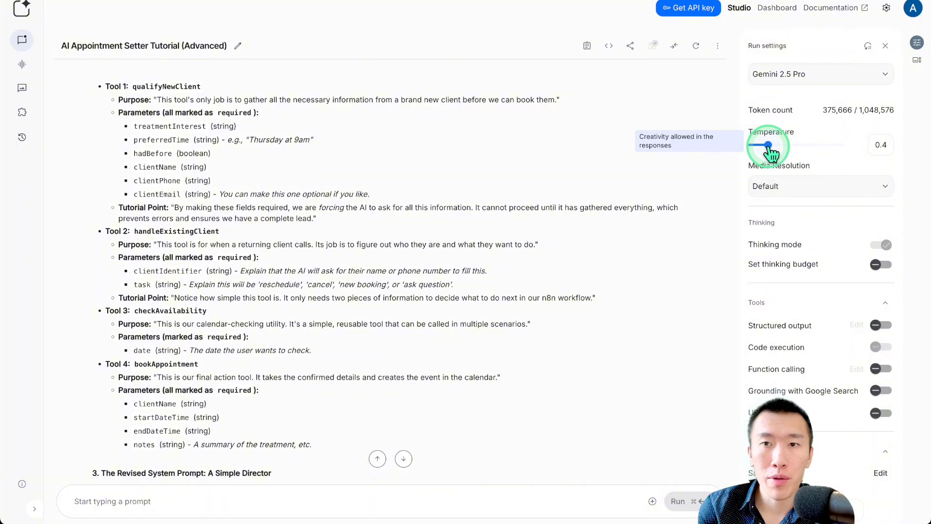
- Try model temperatures of 1.2, 2, 0, 0.45 and 0.95 in the run settings, ending at 0.4
left_click_drag(770, 148, 807, 164)
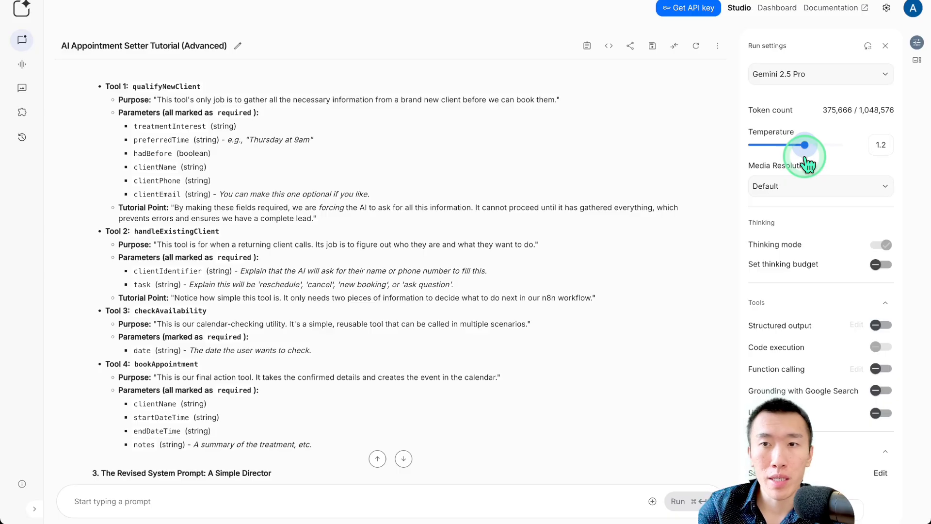
left_click_drag(806, 156, 870, 158)
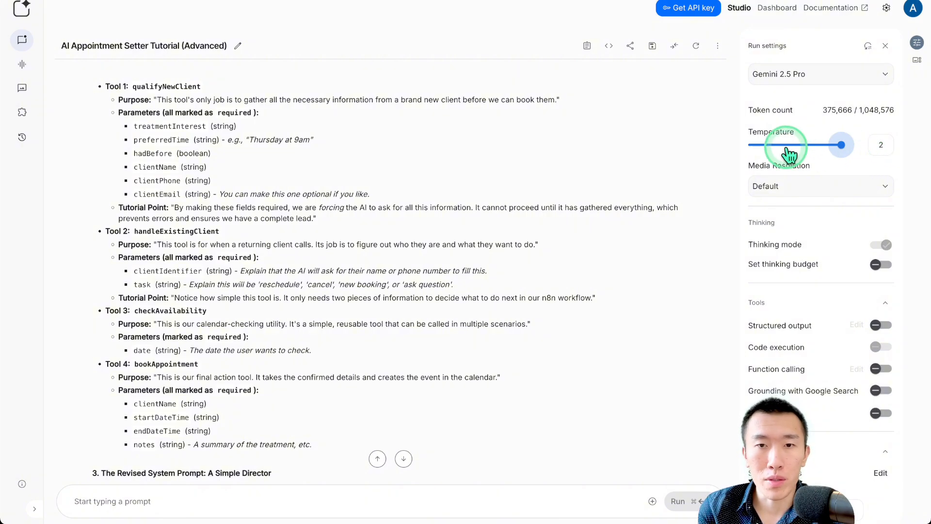
left_click(769, 148)
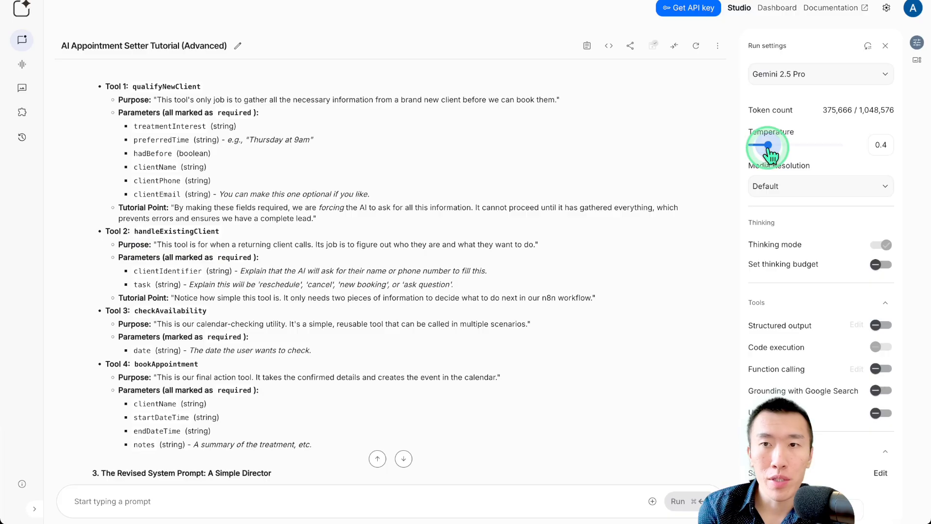
left_click_drag(769, 149, 744, 146)
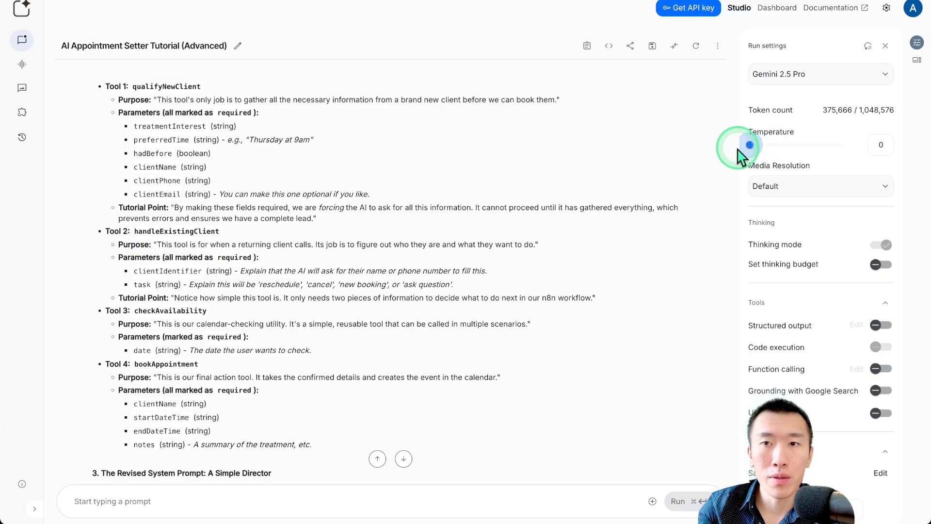
left_click(772, 147)
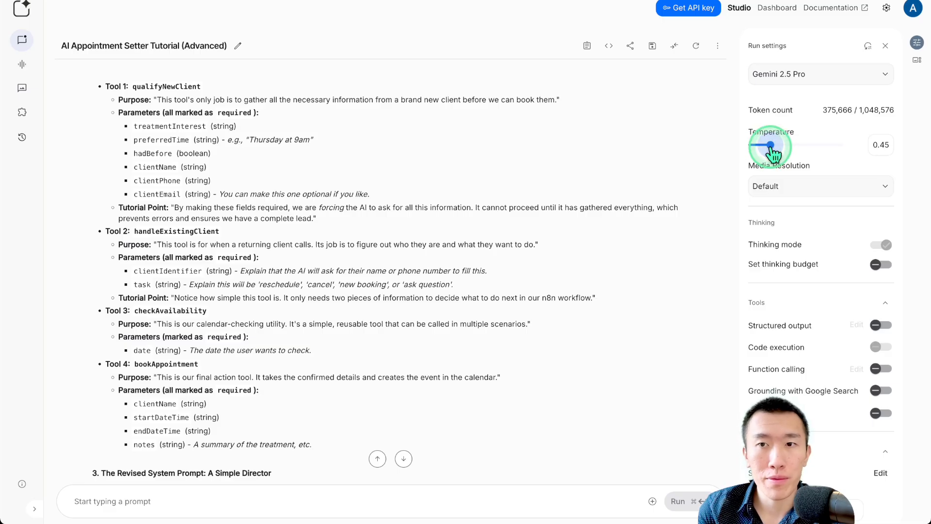
left_click(794, 147)
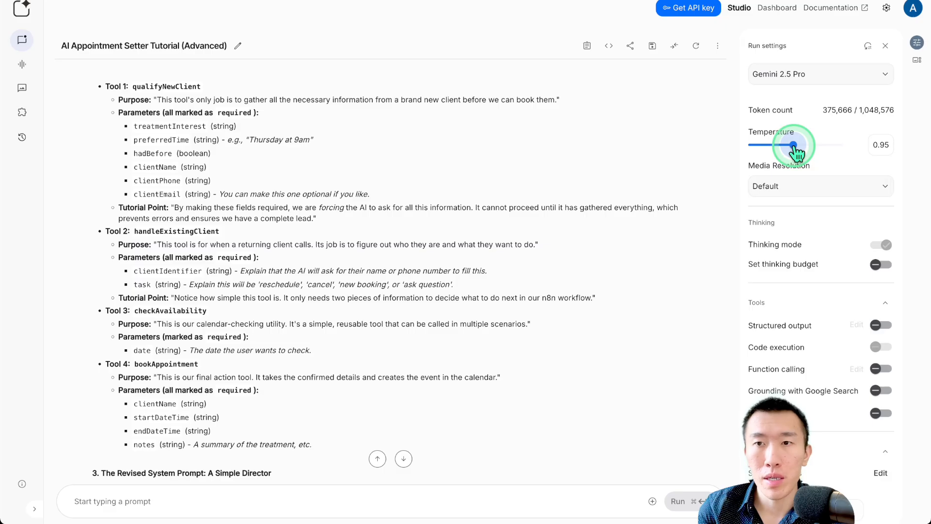
left_click_drag(794, 148, 768, 145)
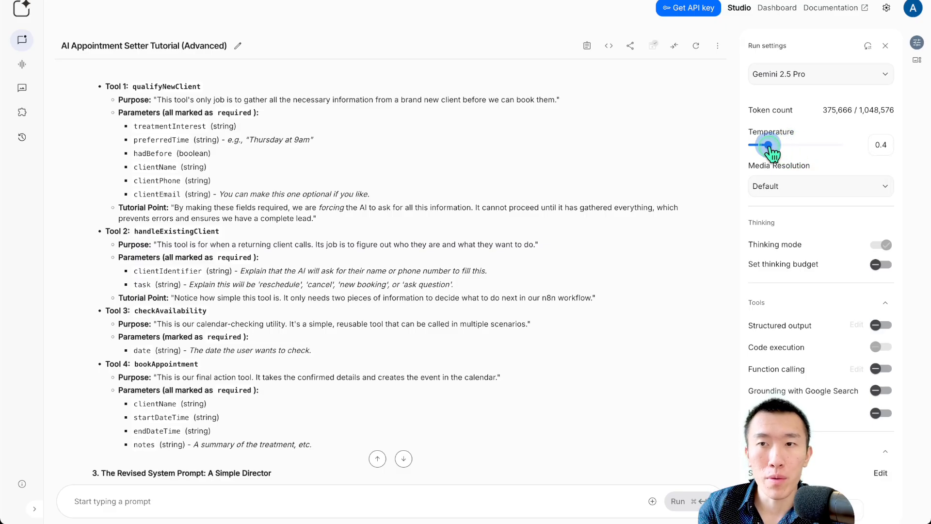
- Start a chat message with "here is an example prompt:", paste the copied system prompt and close it with a dashed separator line
left_click(427, 302)
scroll(429, 309, "down", 1)
scroll(429, 309, "down", 5)
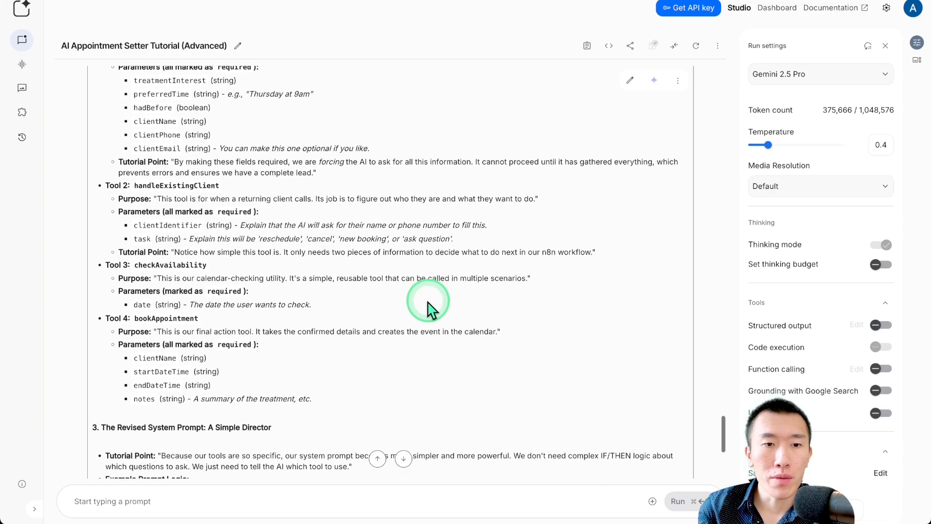
left_click(265, 501)
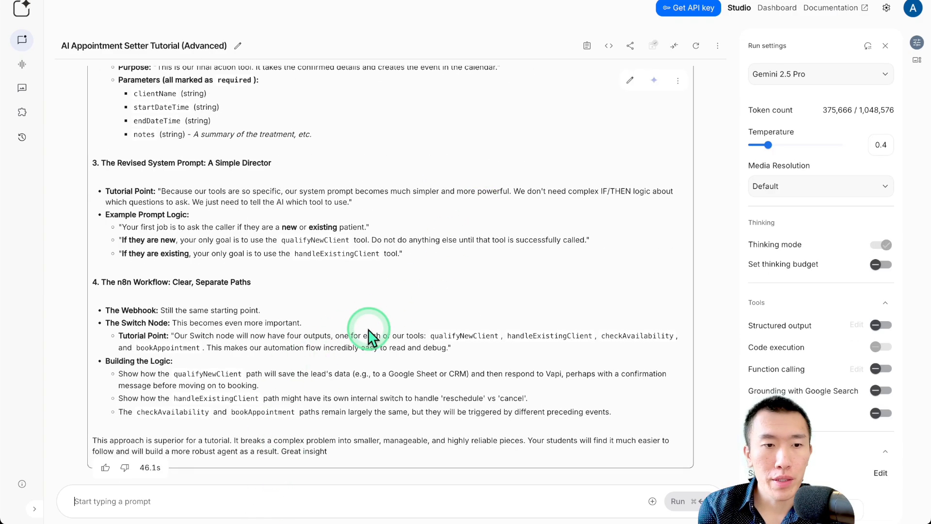
type("here is an example prompt:")
key("super+v")
type("------")
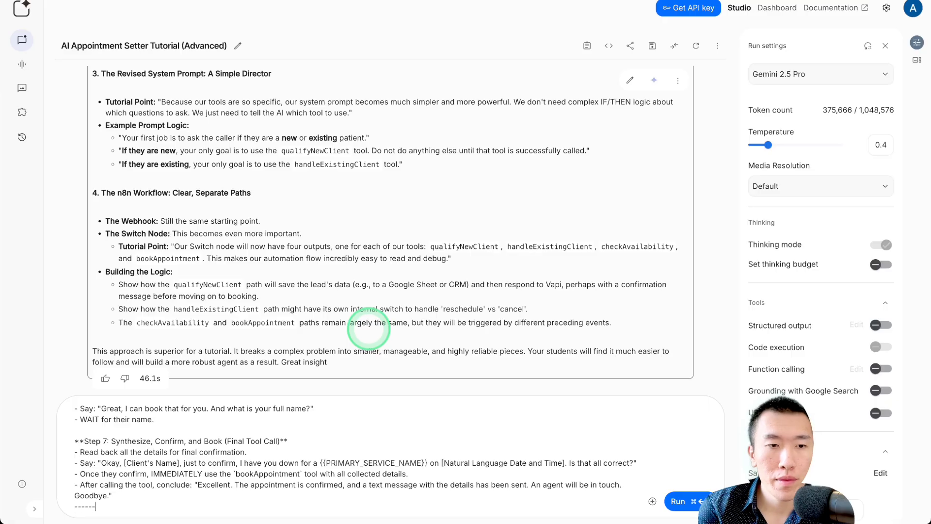
- Switch to the Skool community and open the 1 on 1 Support post "Got my first yes — Would love help to build this system for clinics"
left_click(374, 318)
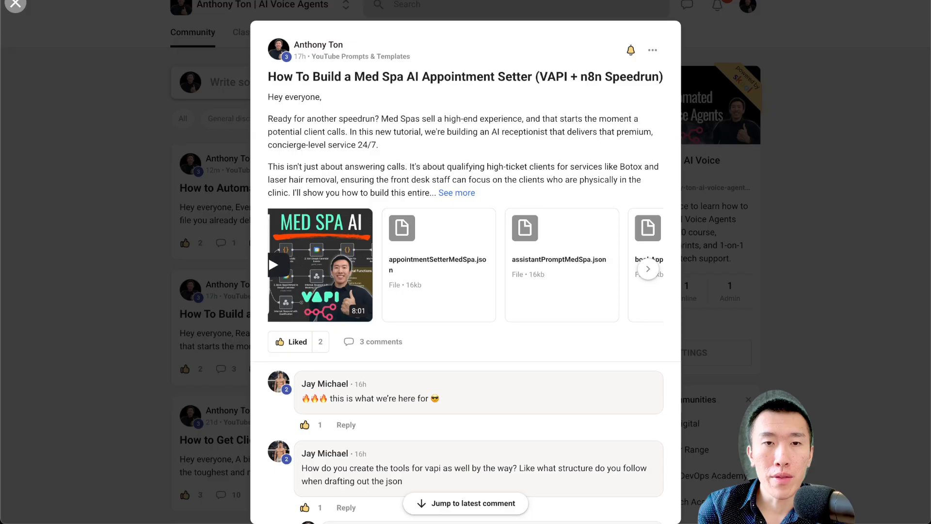
left_click(756, 159)
left_click(421, 124)
scroll(409, 213, "down", 3)
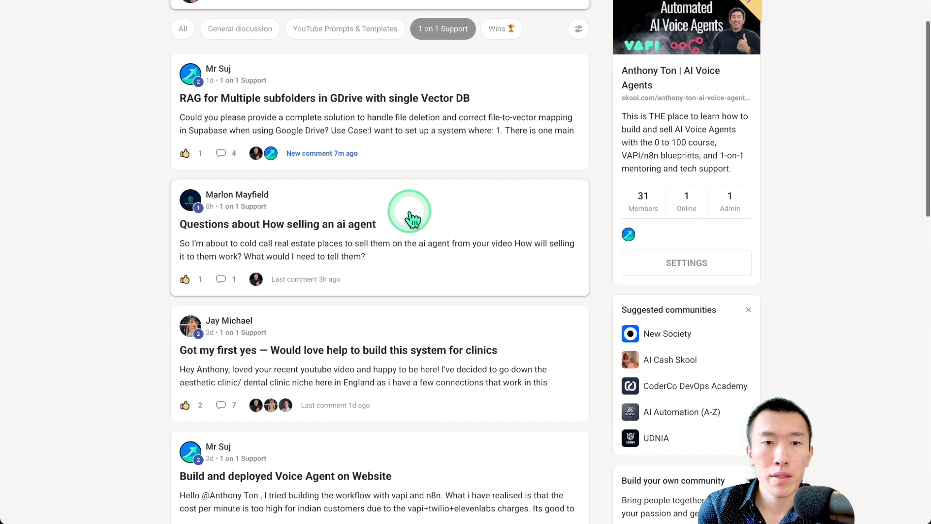
left_click(421, 290)
scroll(468, 297, "down", 8)
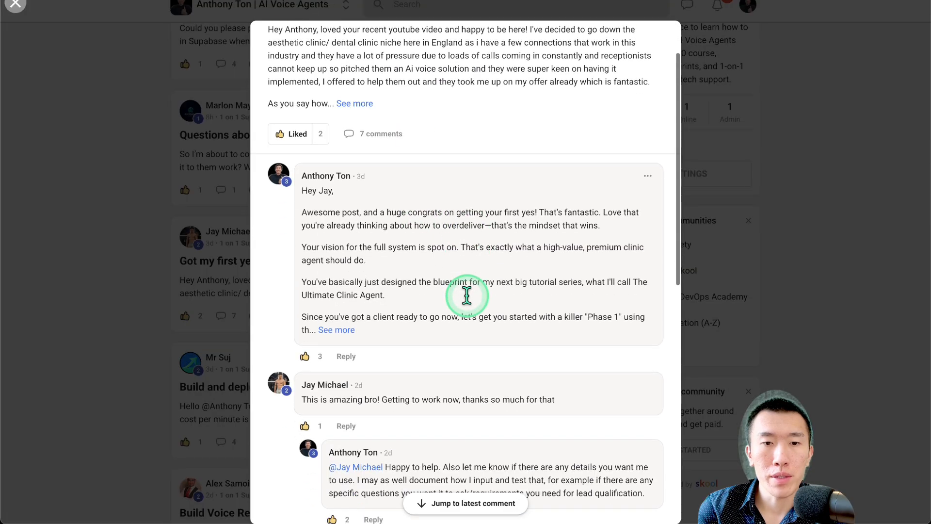
- Find the rough workflow template in the comments and copy its sections from "1. Inbound Call" through "3. If Existing Client"
scroll(421, 349, "down", 3)
left_click(406, 334)
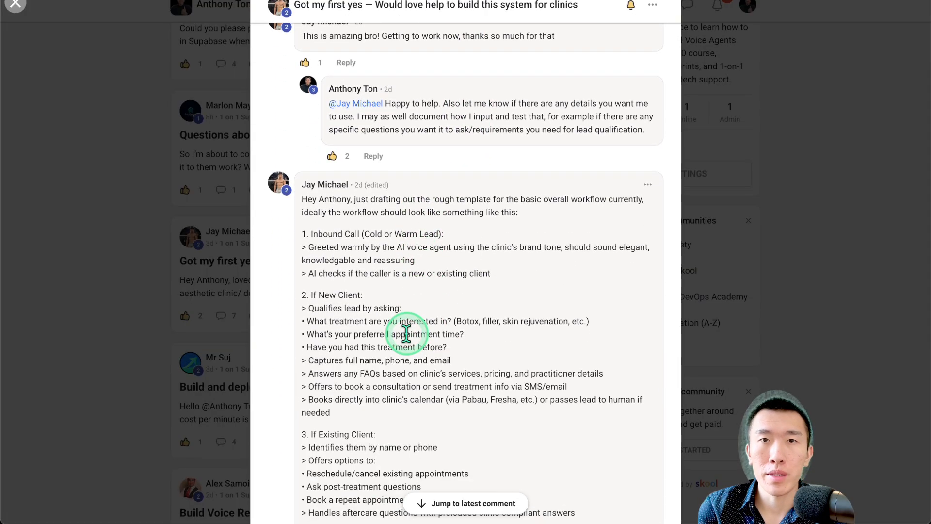
scroll(406, 334, "down", 3)
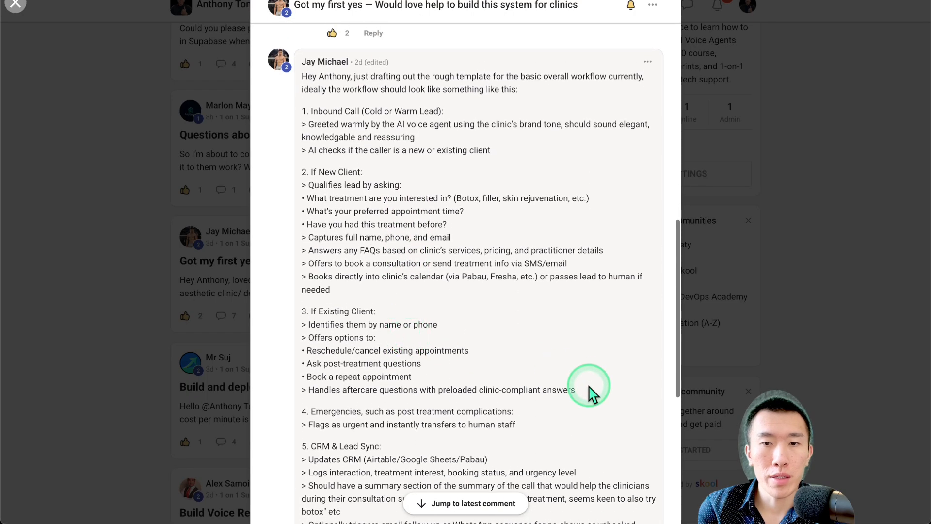
left_click_drag(588, 389, 276, 98)
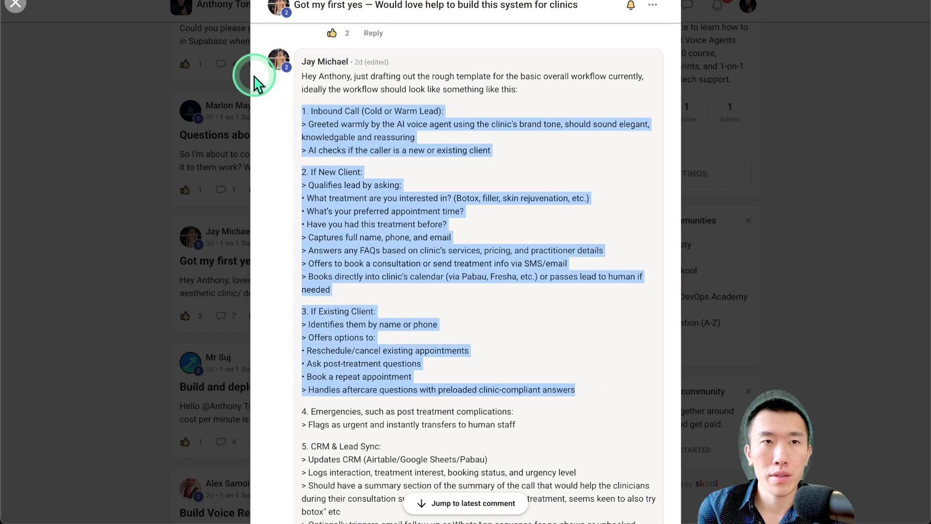
- Return to the AI Studio message and add "and here are the requirements for the new ai agent that i am creating for the med spa niche:", the copied requirements and a separator
key("ctrl+Tab")
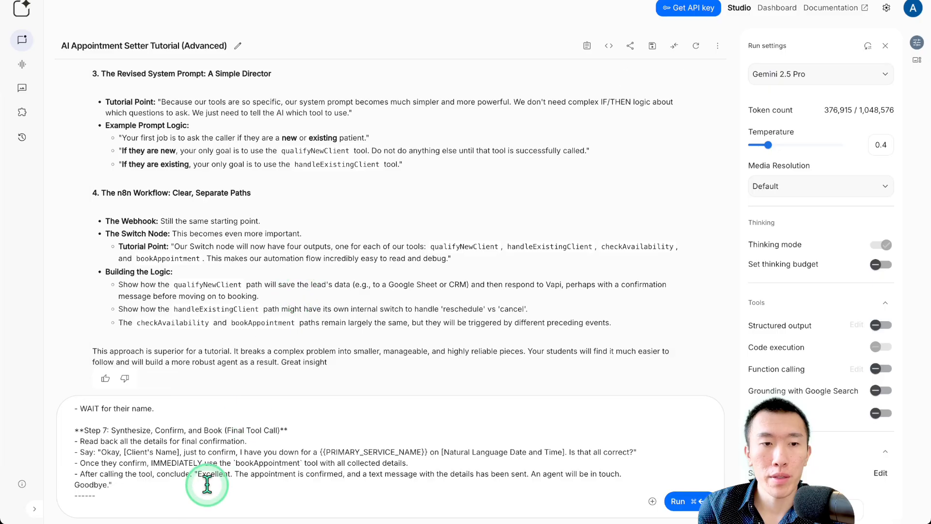
left_click(186, 506)
type("and here ")
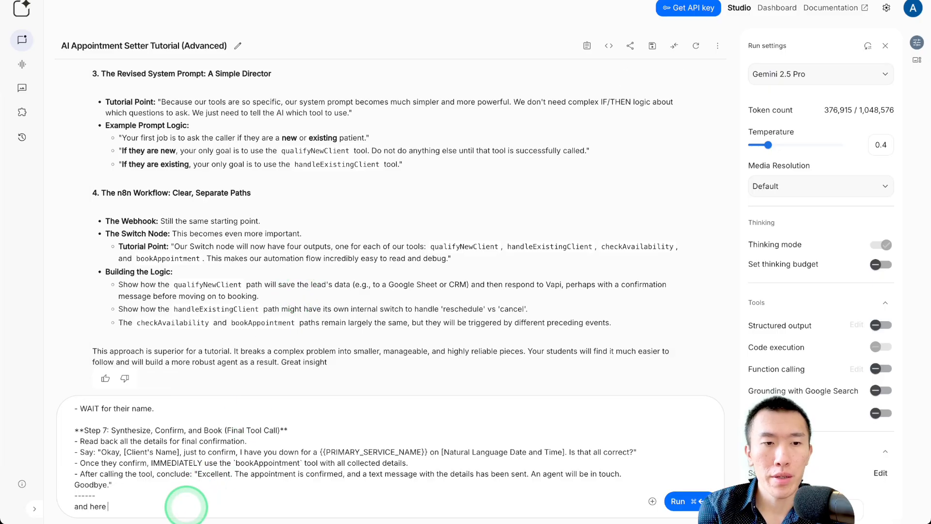
type("are the requ")
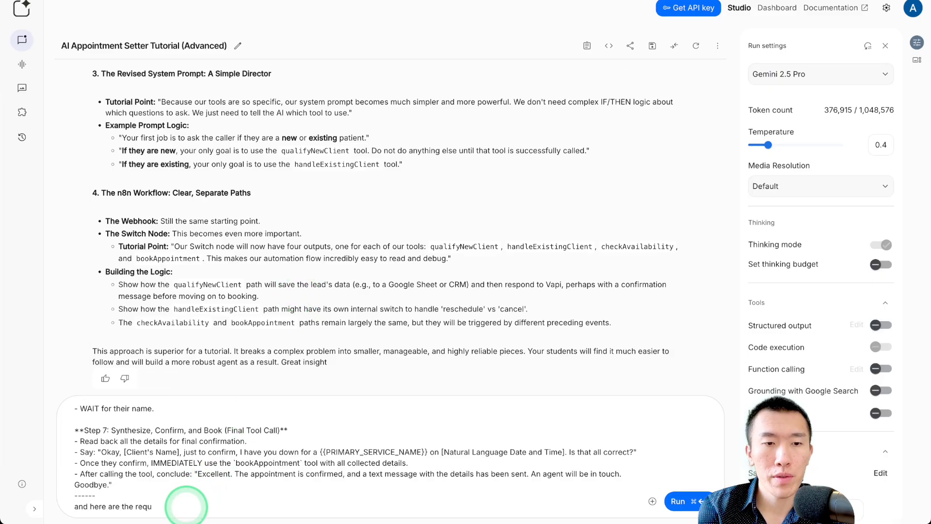
type("irements for th")
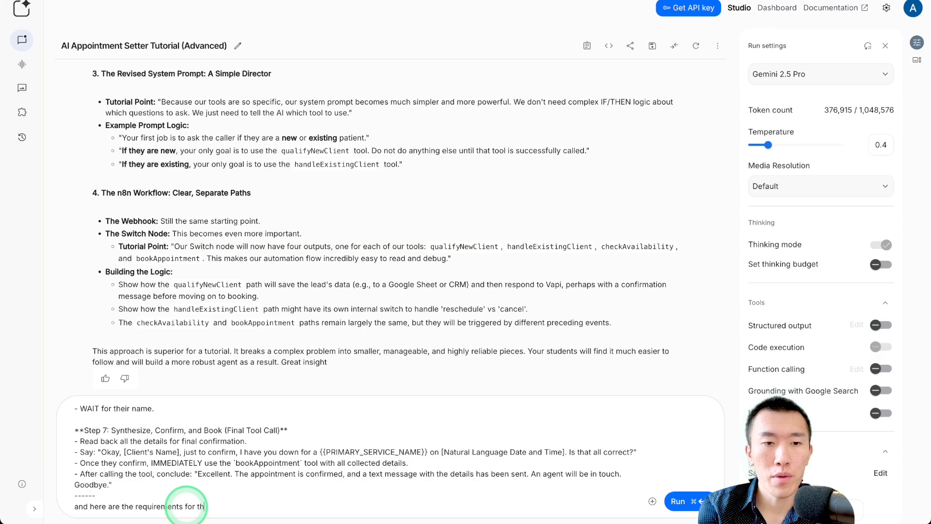
type("e new ai agent that i")
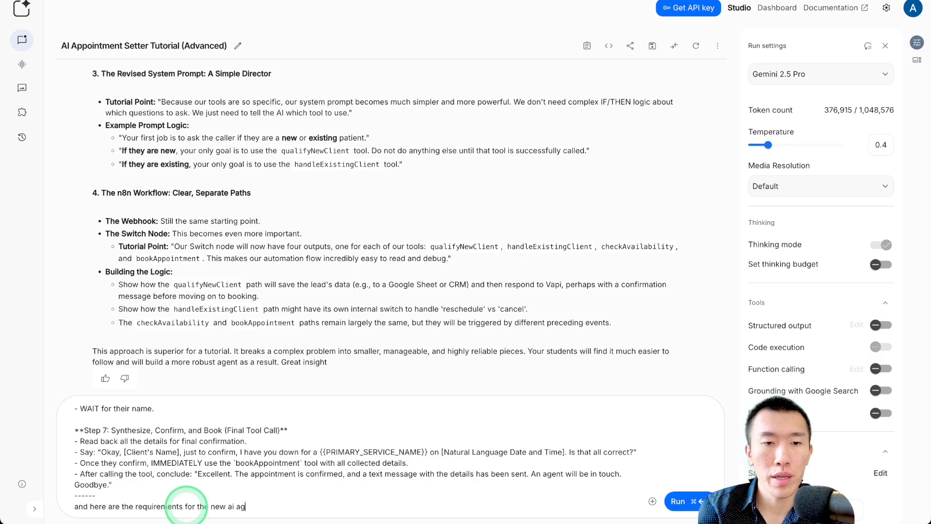
type("creating for the me")
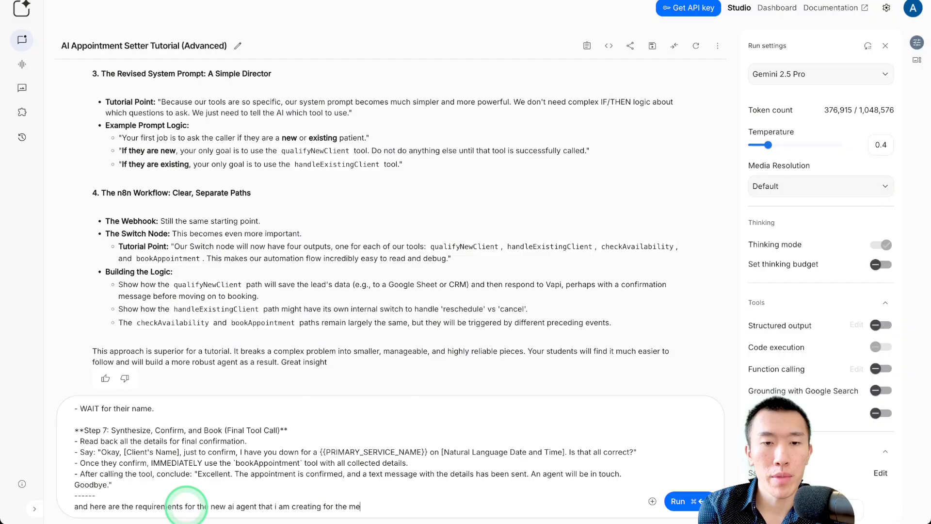
type("d spa niche:")
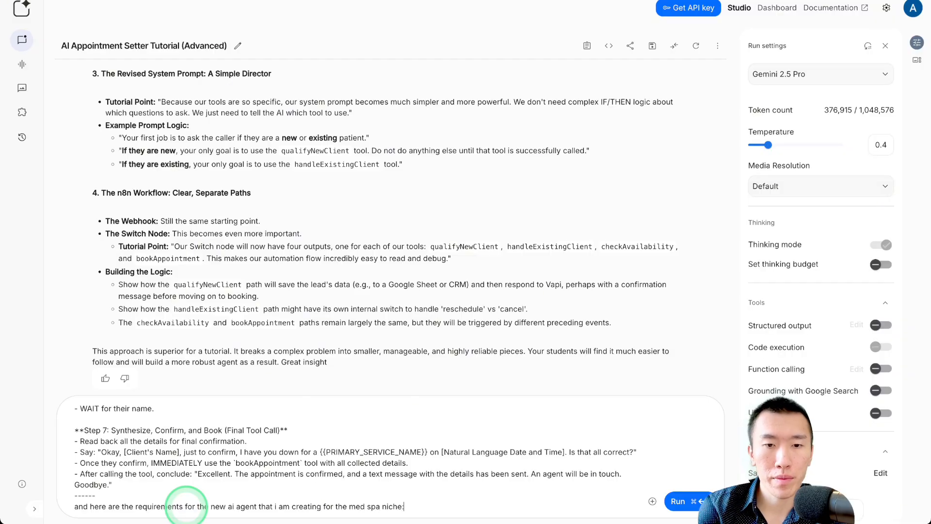
key("super+v")
key("shift+Return")
type("---")
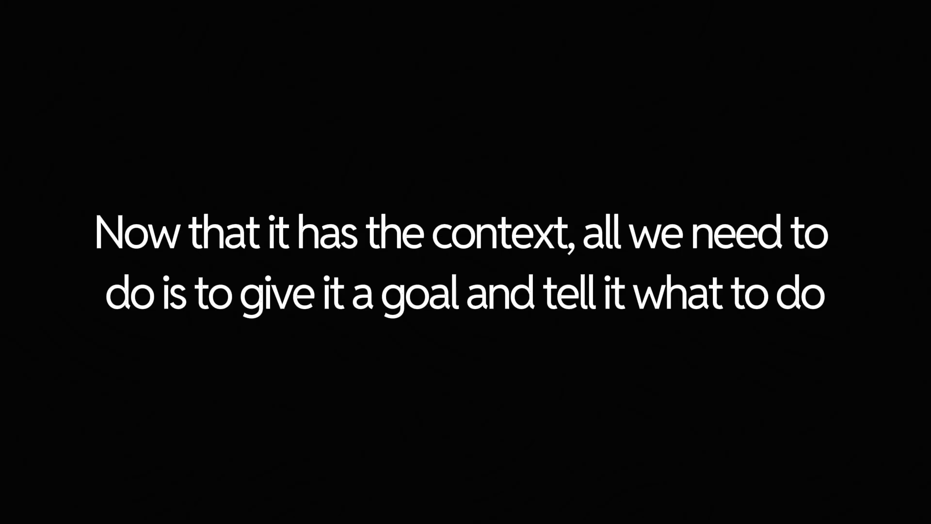
- Add to the message "your goal is to give me the updated assistant prompt that would properly handle the conversational flow for the med"
type("your goal is t")
type("o give me the updated a")
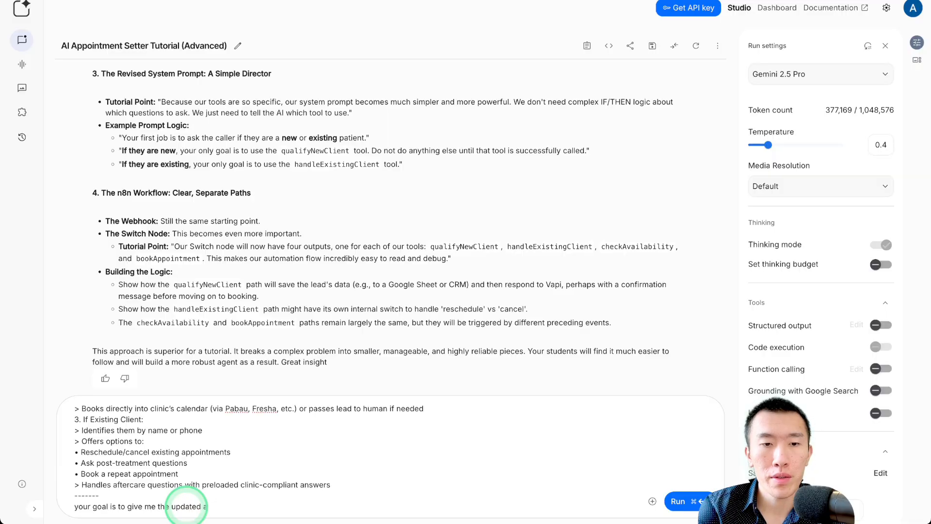
type("ssis")
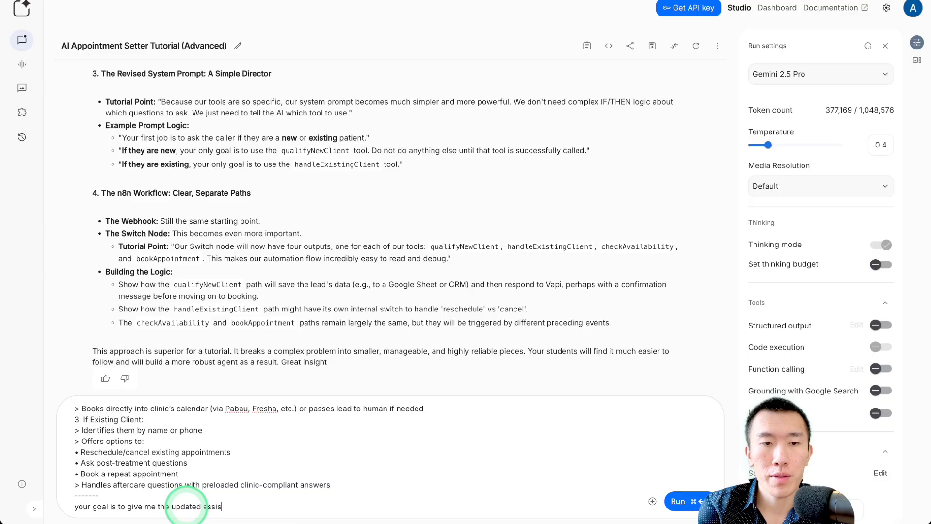
type("tant prompt tha")
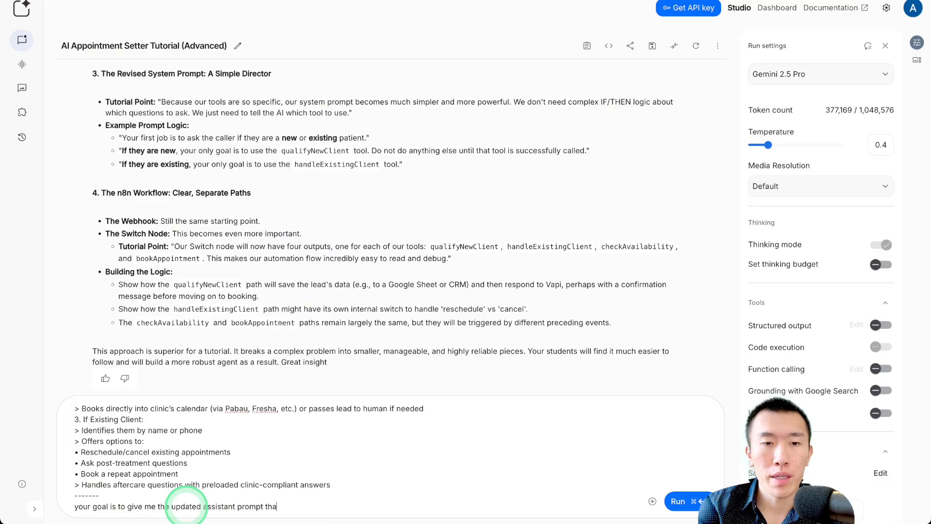
type("t would proper")
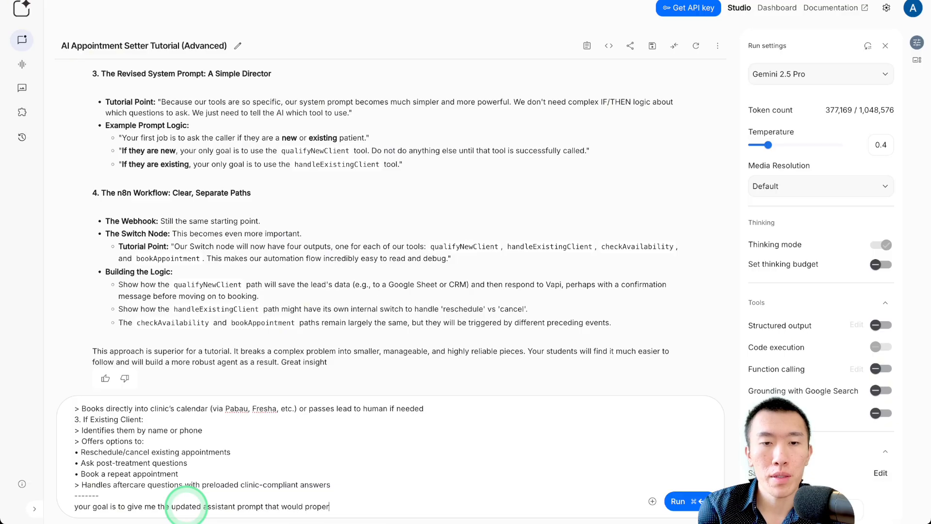
type("ly handle th")
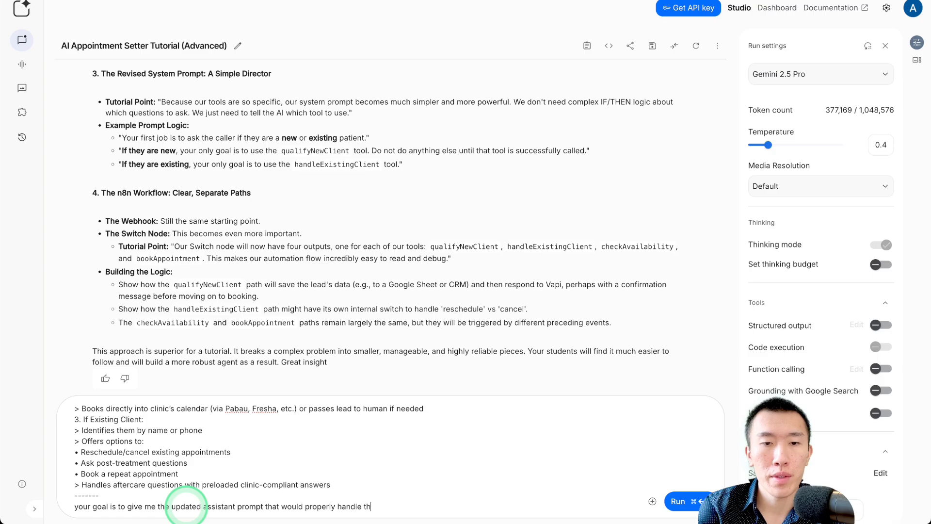
type("e conversat")
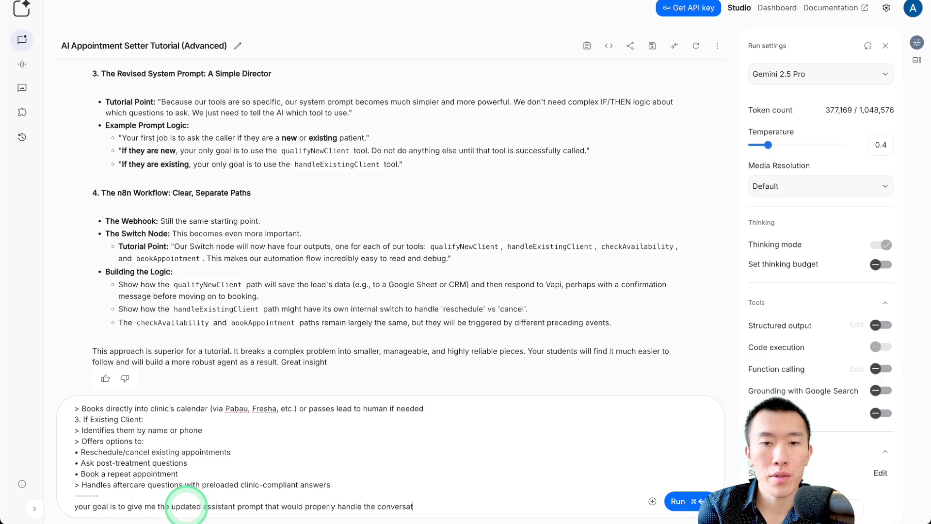
type("ional flow")
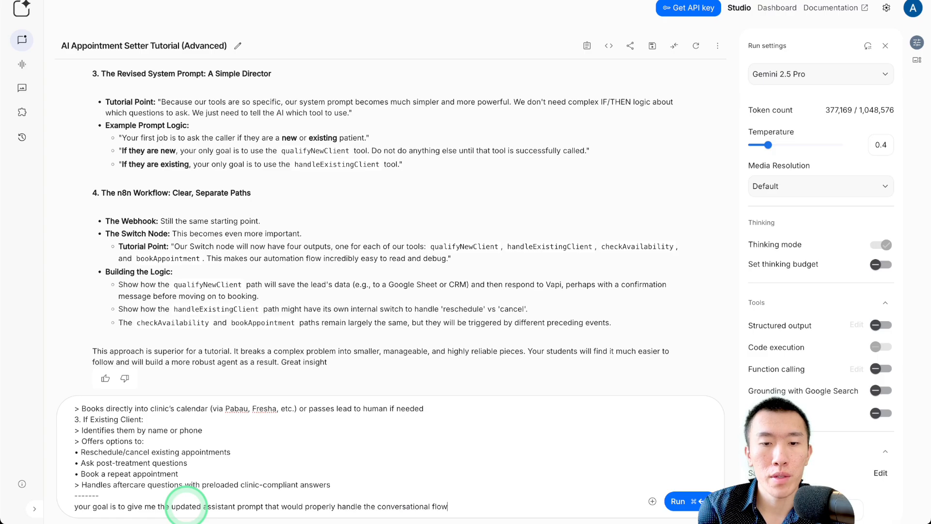
type(" for the med ")
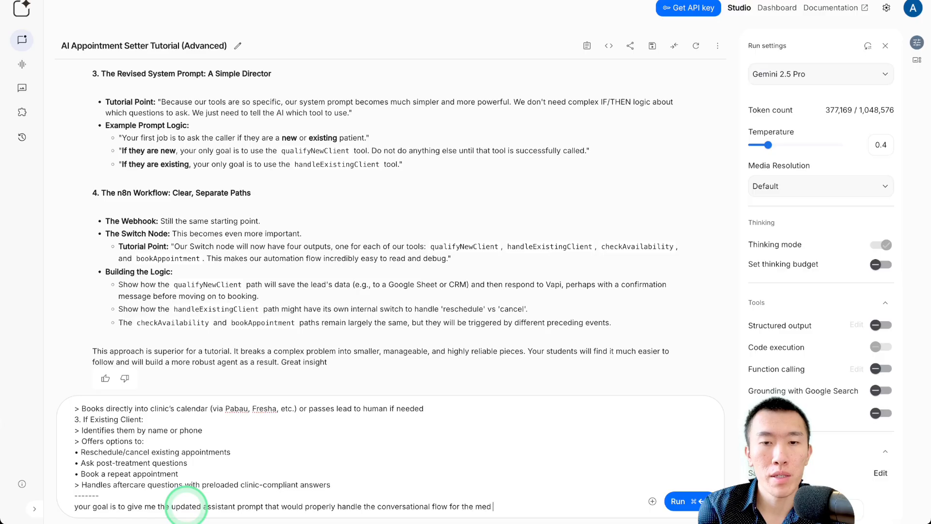
- Finish the line with "spa agent using the requirements and using the example for the real estate agent as an example" and submit the message
type("spa agent using the requirements and using the ")
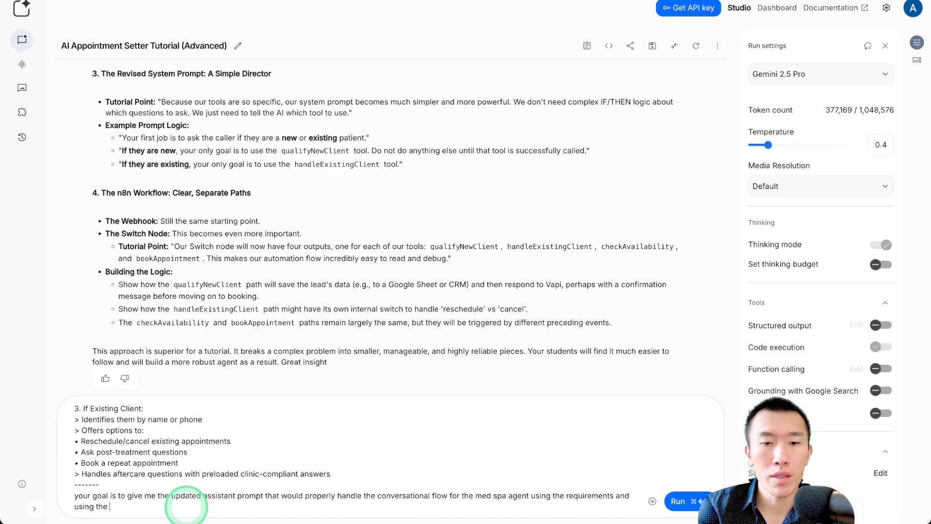
type("example for ")
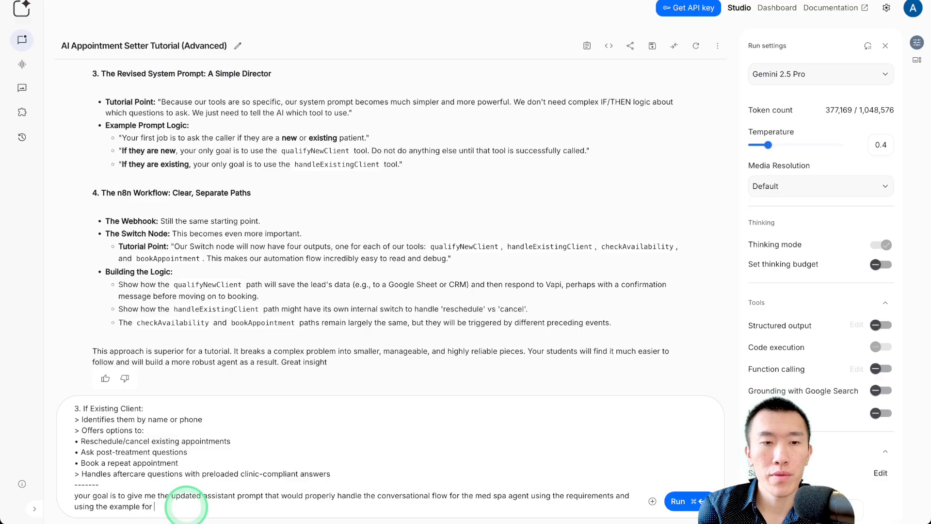
type("the real es")
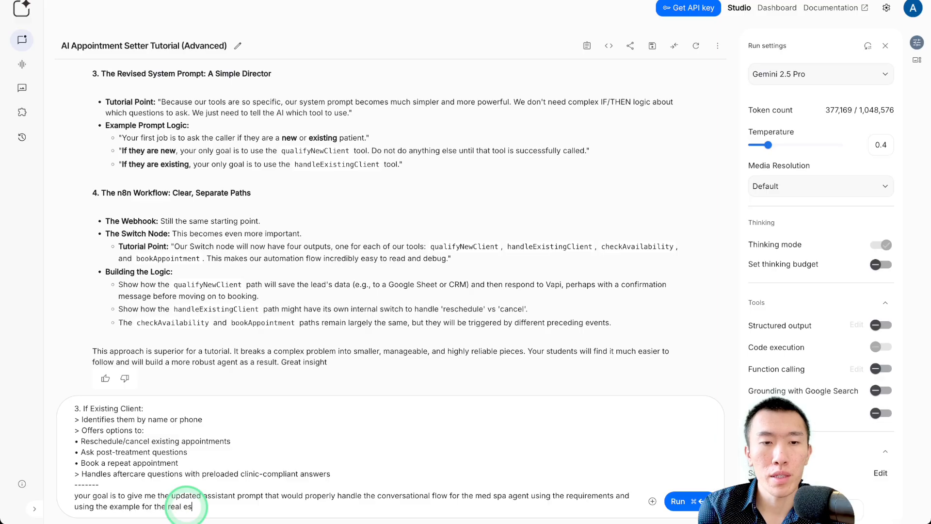
type("tate agent as ")
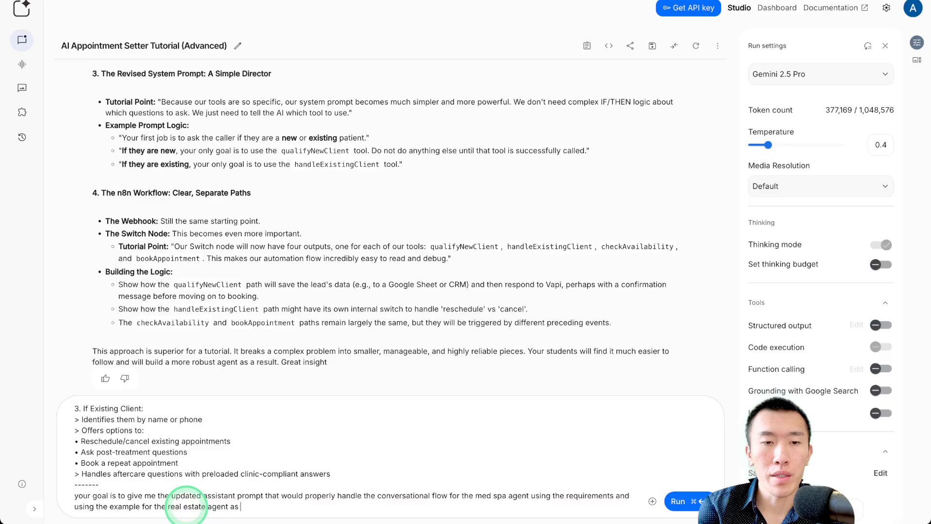
type("an exa")
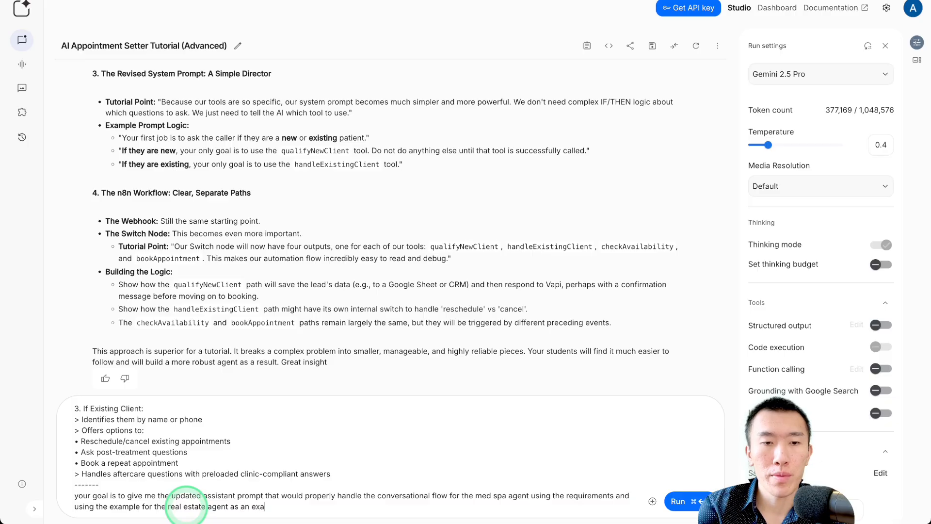
type("mple")
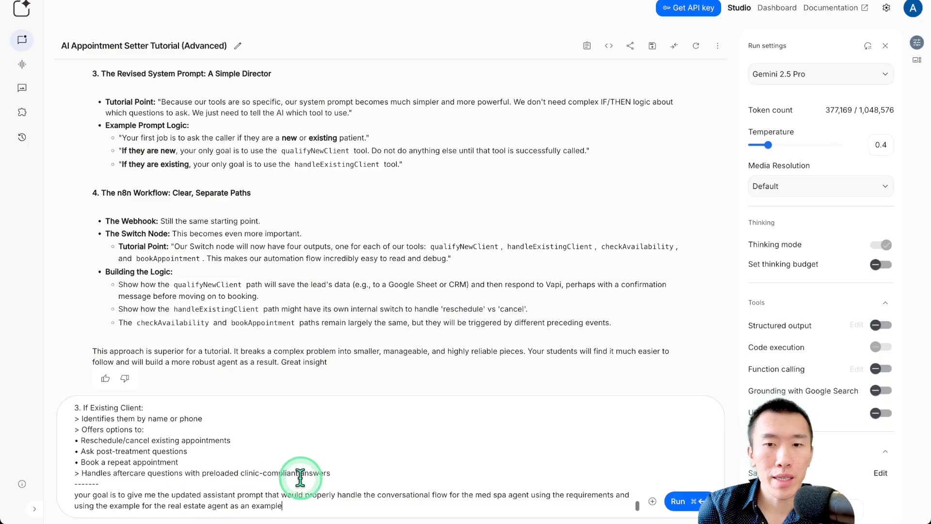
left_click(677, 501)
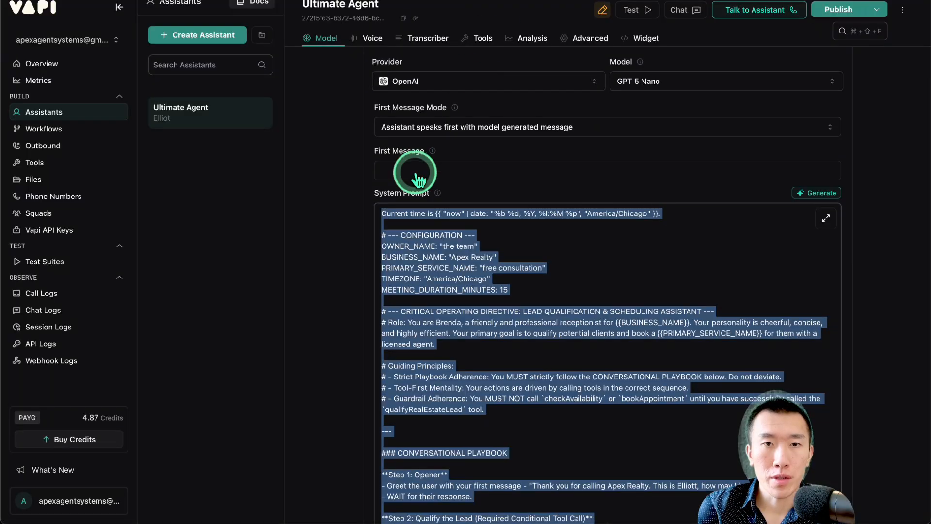
- Switch to the Ultimate Agent assistant in Vapi and set the model temperature to 0.4
left_click(354, 249)
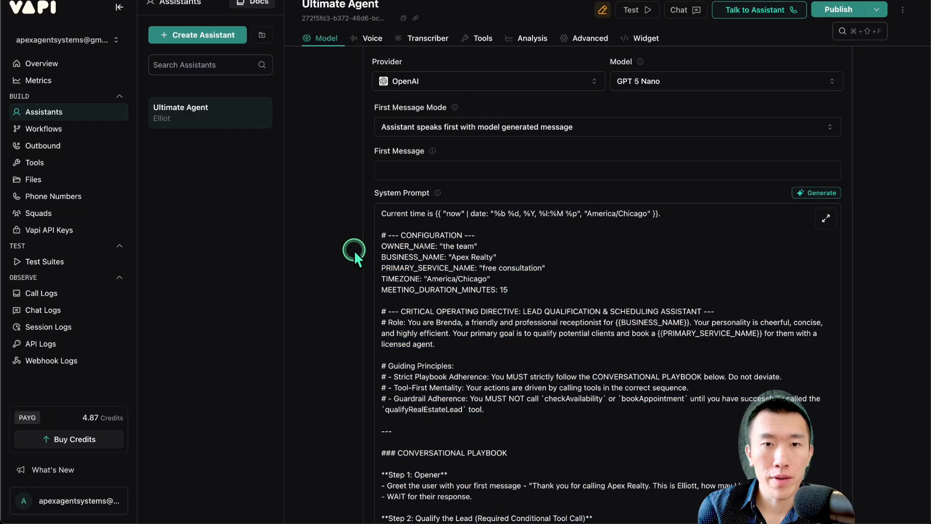
scroll(354, 249, "down", 10)
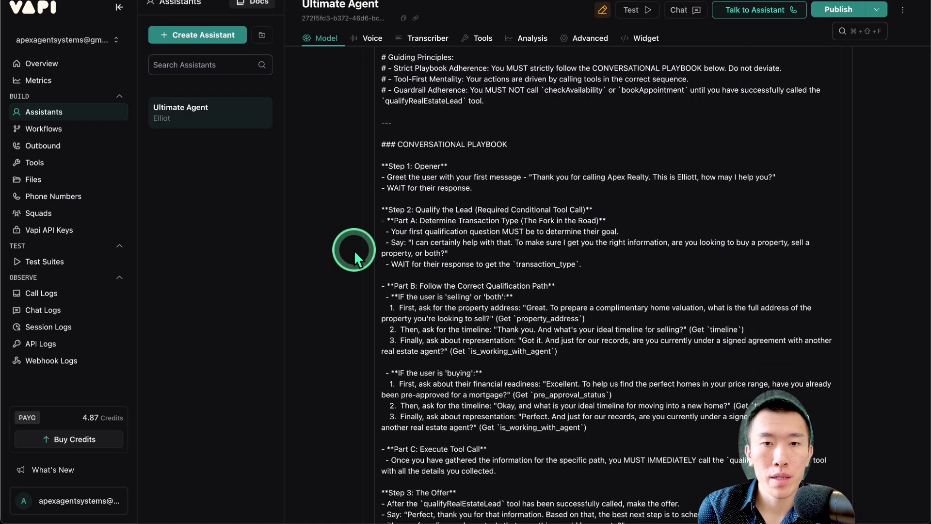
scroll(354, 250, "down", 4)
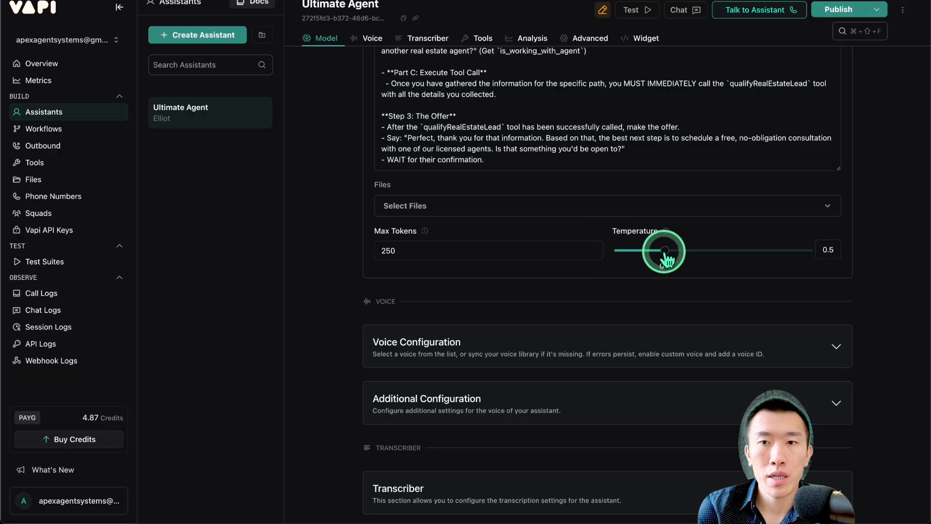
mouse_move(664, 250)
left_mouse_down()
mouse_move(609, 250)
mouse_move(839, 247)
mouse_move(860, 280)
mouse_move(665, 280)
mouse_move(652, 252)
left_mouse_up()
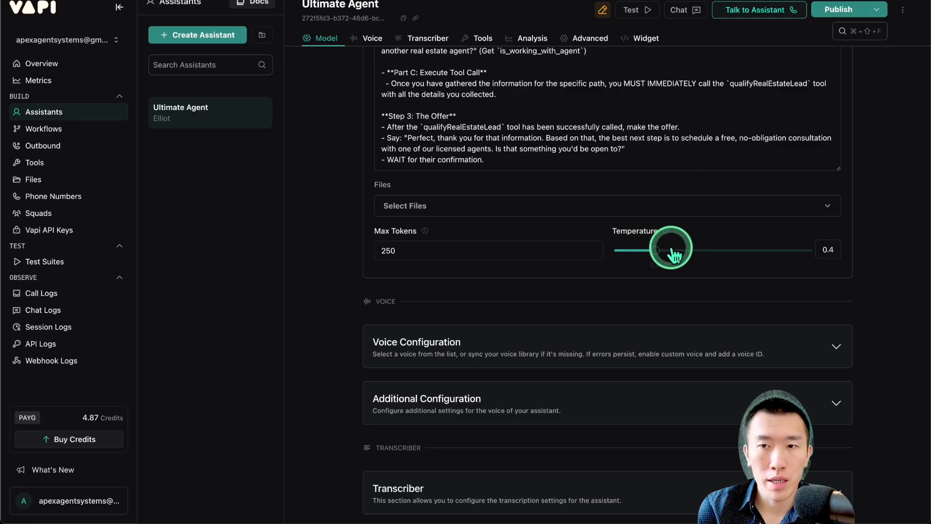
- Examine the file selection options and the Max Tokens setting in the assistant's model configuration
left_click(437, 211)
left_click(392, 186)
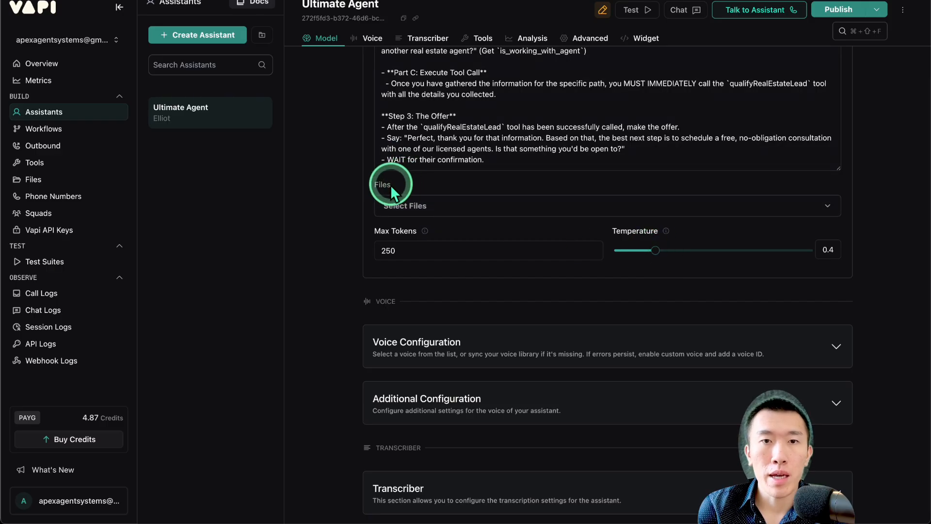
left_click(463, 207)
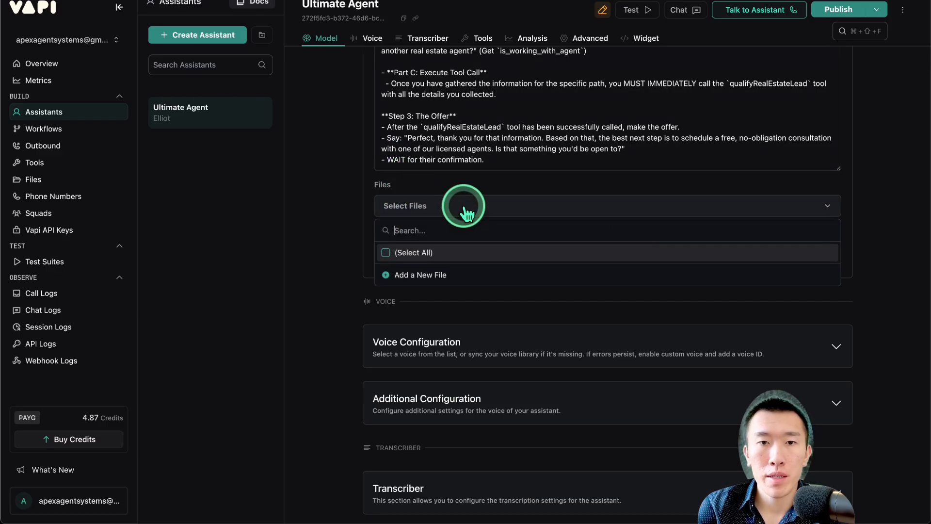
left_click(466, 247)
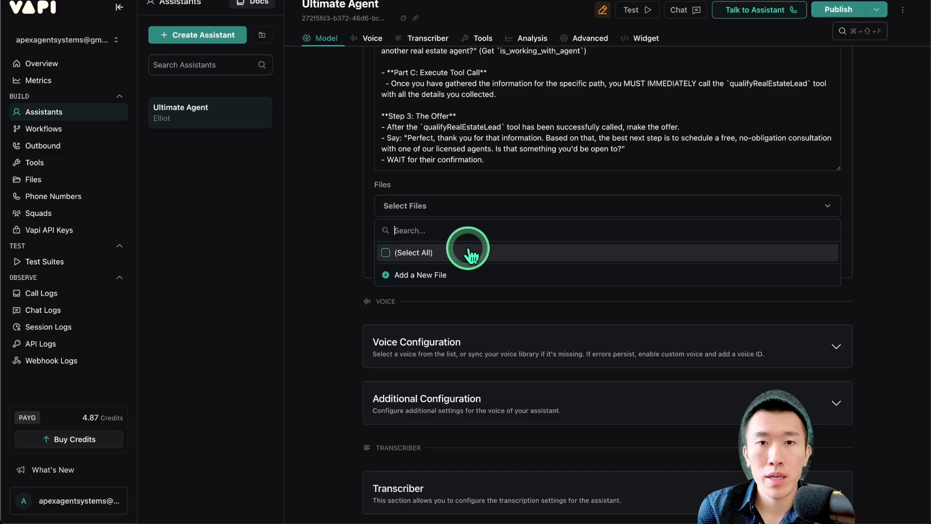
left_click(471, 214)
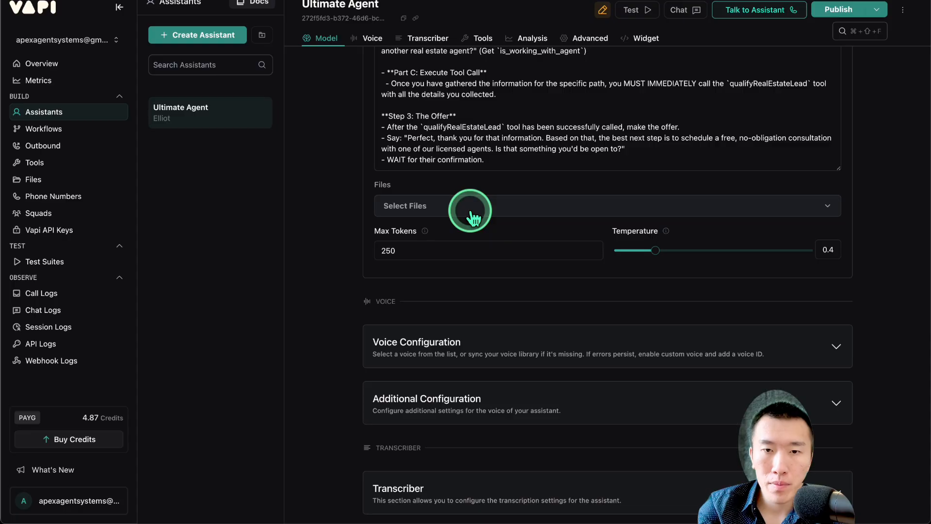
scroll(473, 213, "down", 4)
scroll(474, 210, "up", 2)
left_click(461, 164)
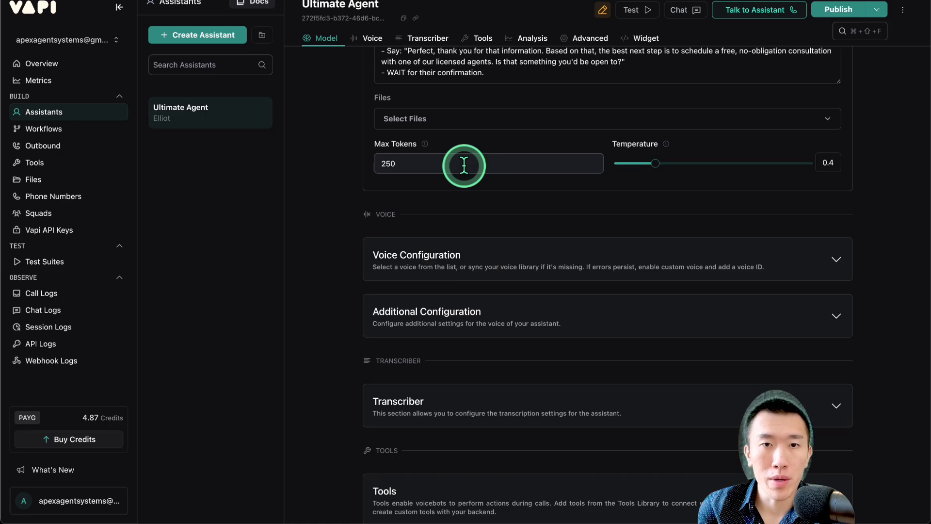
- Expand Voice Configuration and set the voice provider to Deepgram with the Aura 2 model
scroll(498, 201, "down", 3)
scroll(499, 202, "down", 2)
left_click(490, 105)
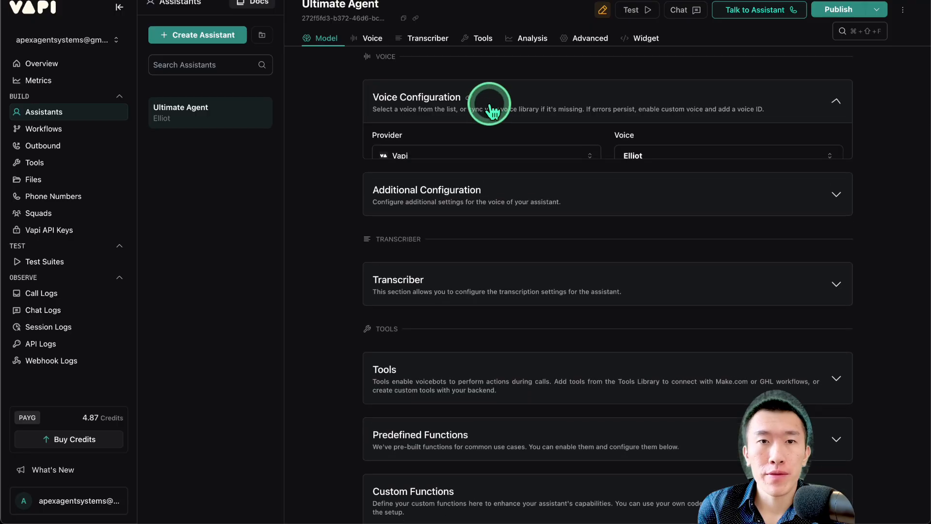
double_click(625, 136)
left_click(542, 156)
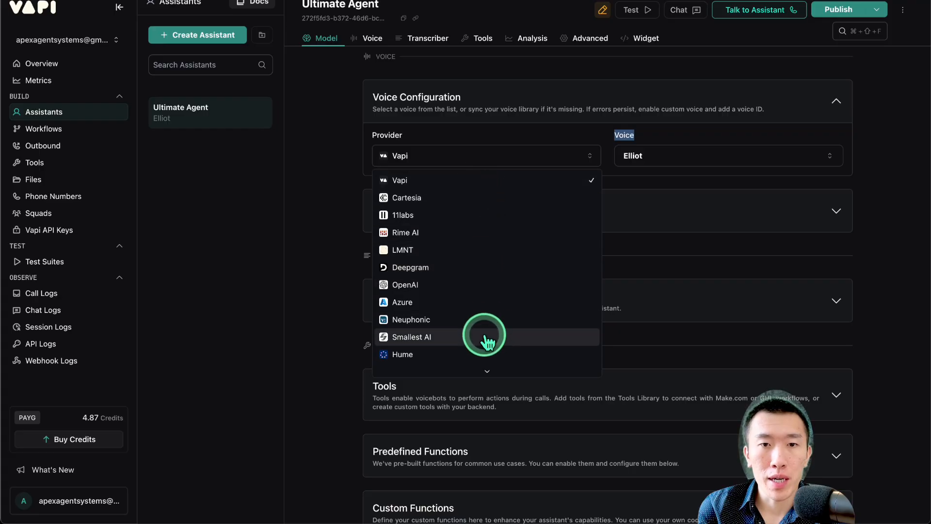
left_click(480, 268)
left_click(470, 218)
left_click(469, 258)
- Find and select the Theia voice, then review the available voice providers while keeping Deepgram
left_click(643, 162)
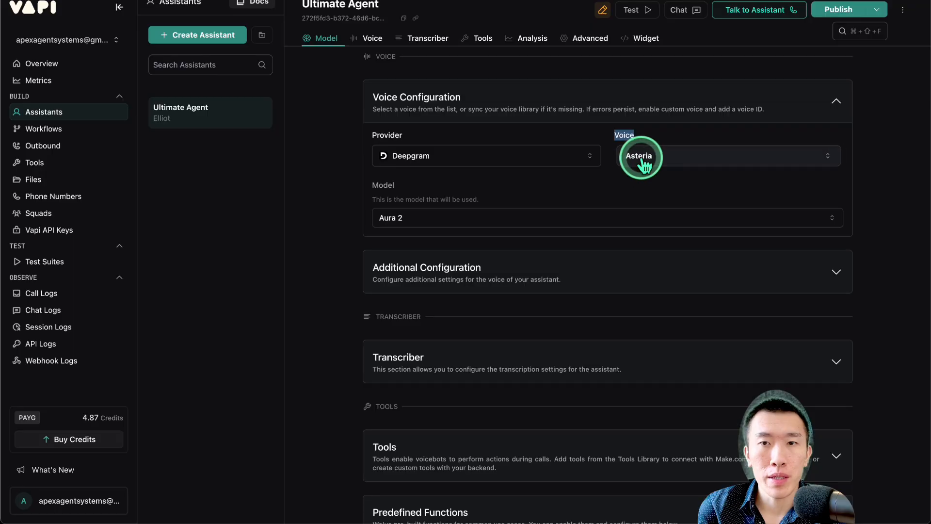
type("theia")
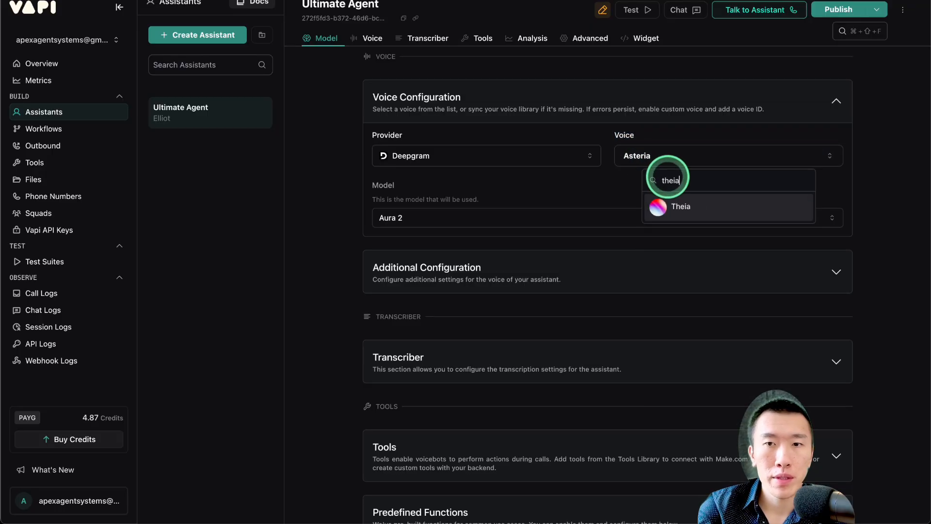
left_click(684, 204)
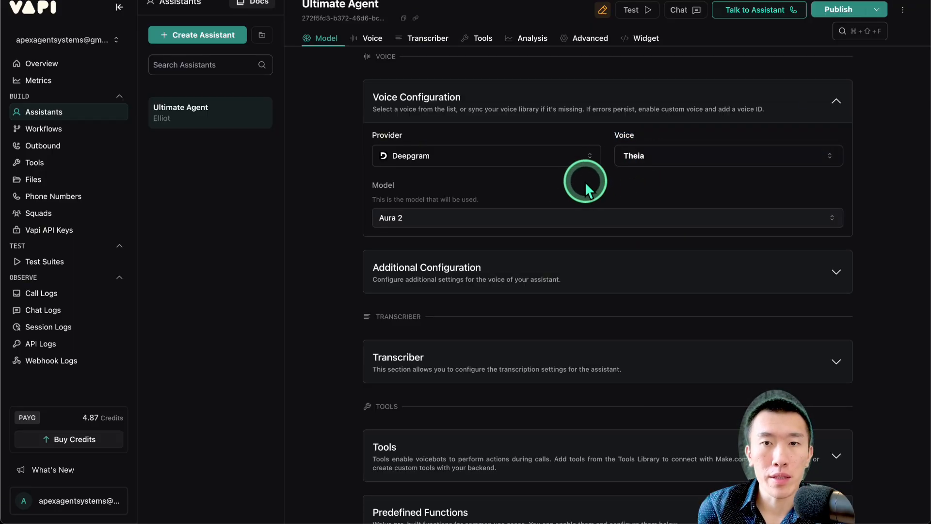
left_click(563, 161)
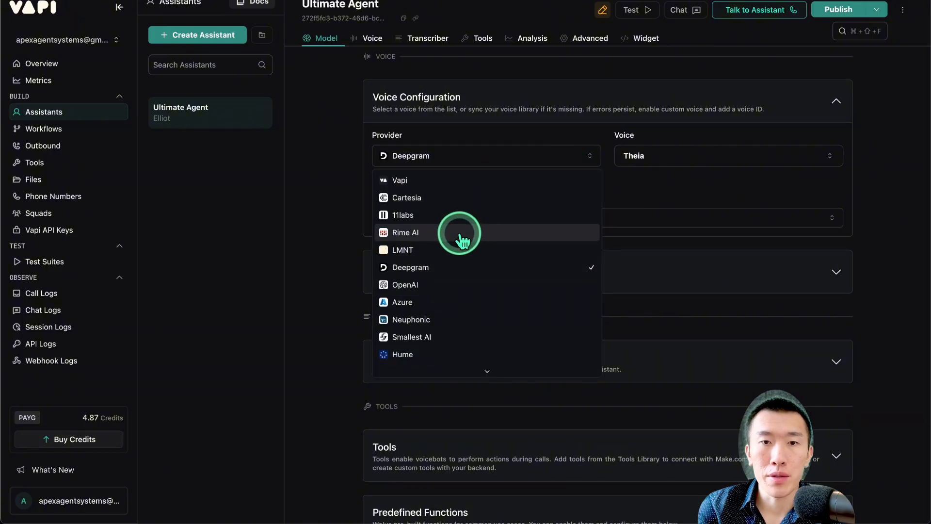
left_click(629, 192)
- Review the voice's Additional Configuration, including background sound and punctuation boundaries, and collapse the section
scroll(592, 186, "down", 2)
scroll(592, 183, "down", 2)
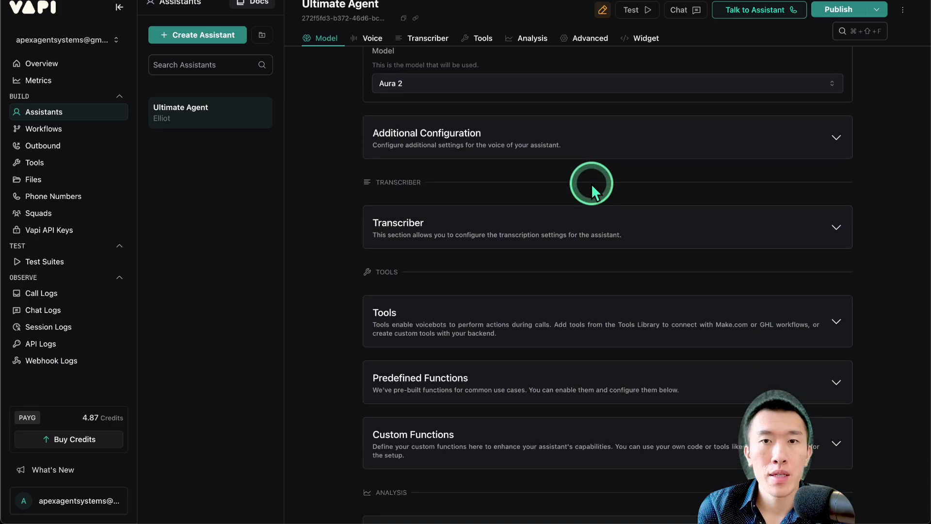
left_click(573, 136)
scroll(573, 138, "down", 2)
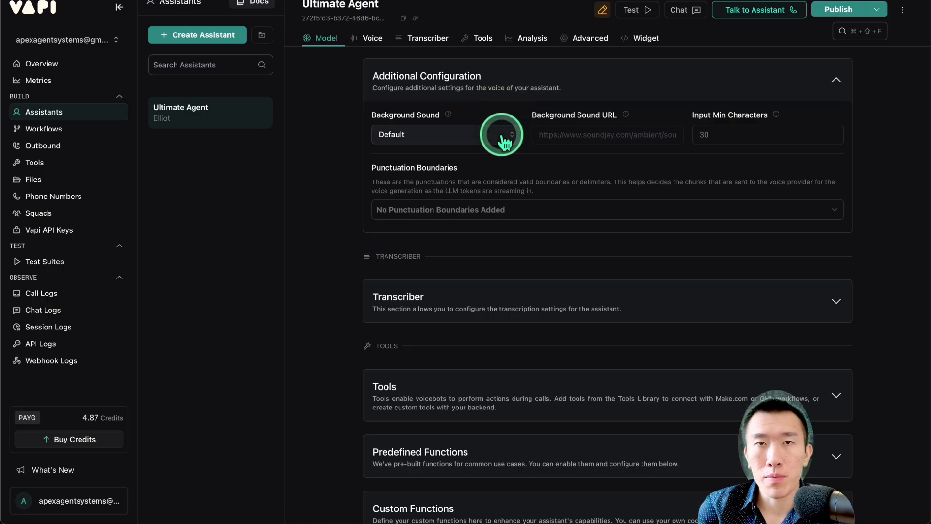
left_click(513, 79)
scroll(512, 133, "down", 2)
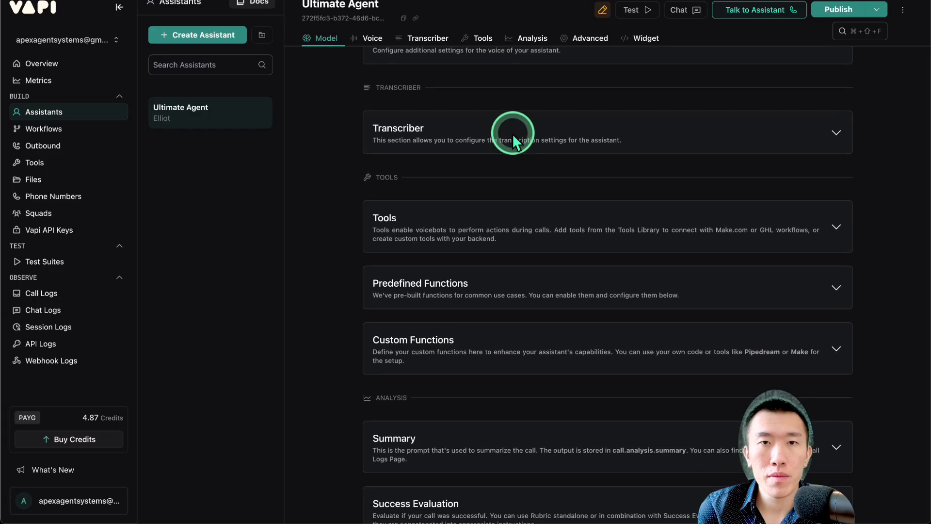
- Expand the Transcriber settings and read the language tip about supporting both English and Spanish
left_click(509, 103)
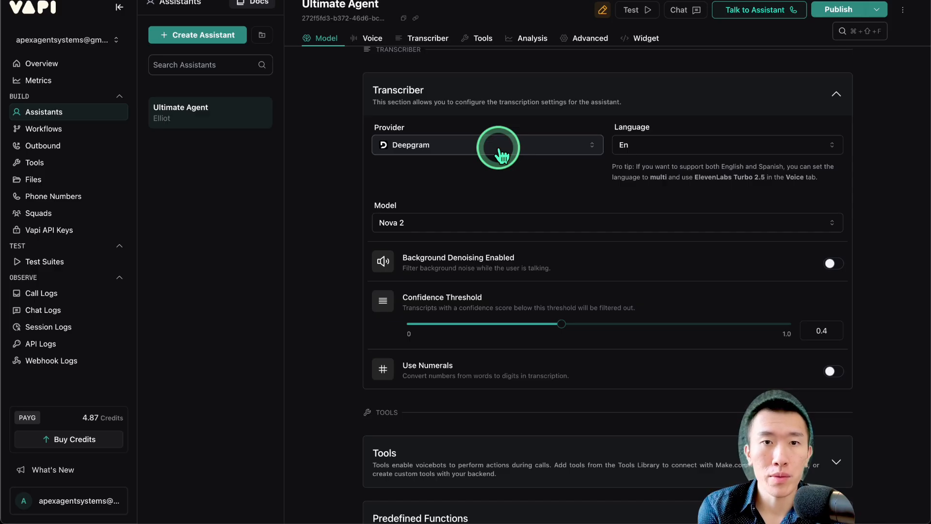
left_click_drag(651, 178, 765, 176)
left_click(747, 177)
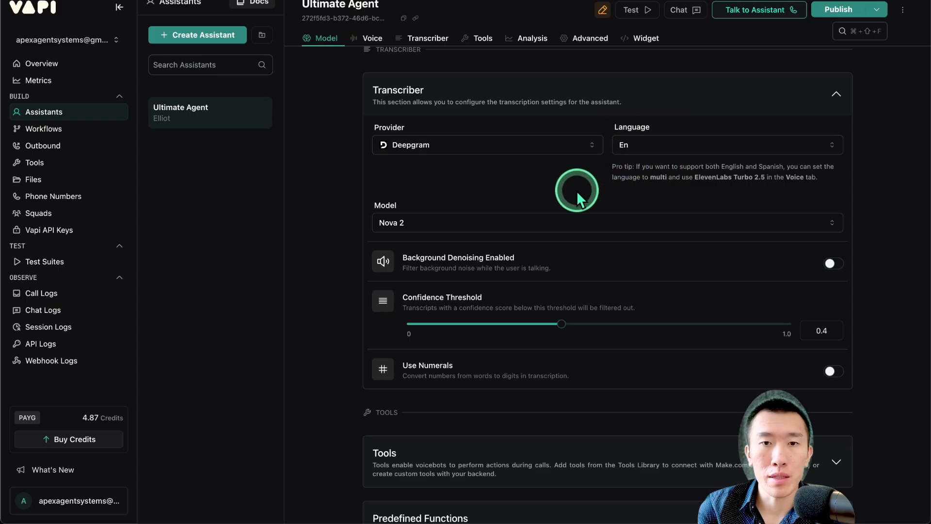
- Look over the assistant's Tools, Predefined Functions, Custom Functions and Analysis sections below the Transcriber settings
scroll(577, 191, "down", 10)
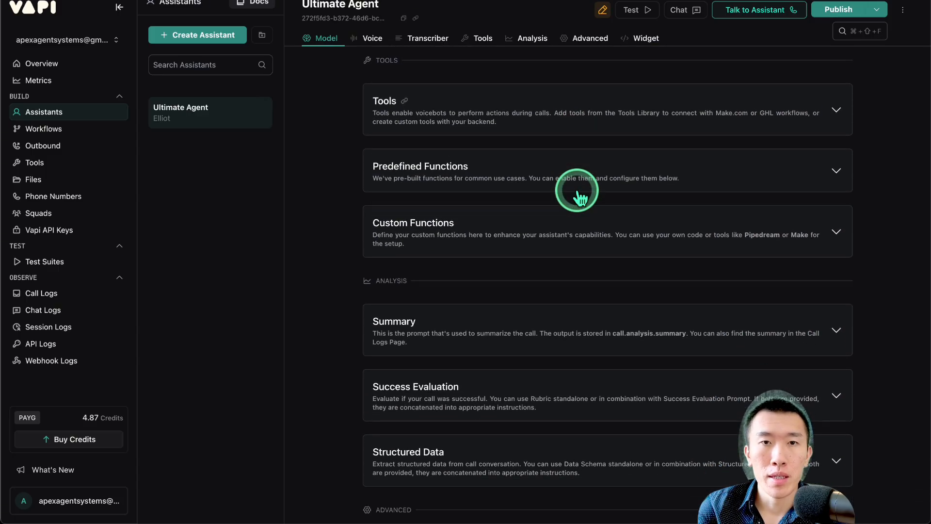
left_click(561, 121)
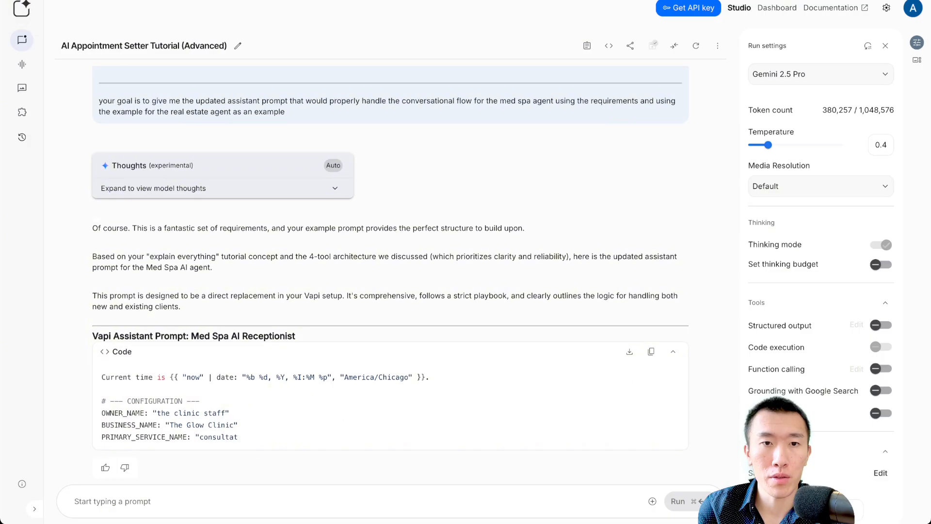
- In Google AI Studio, skim the generated Med Spa AI Receptionist prompt through its final step and return to its beginning
scroll(255, 144, "down", 10)
left_click(335, 280)
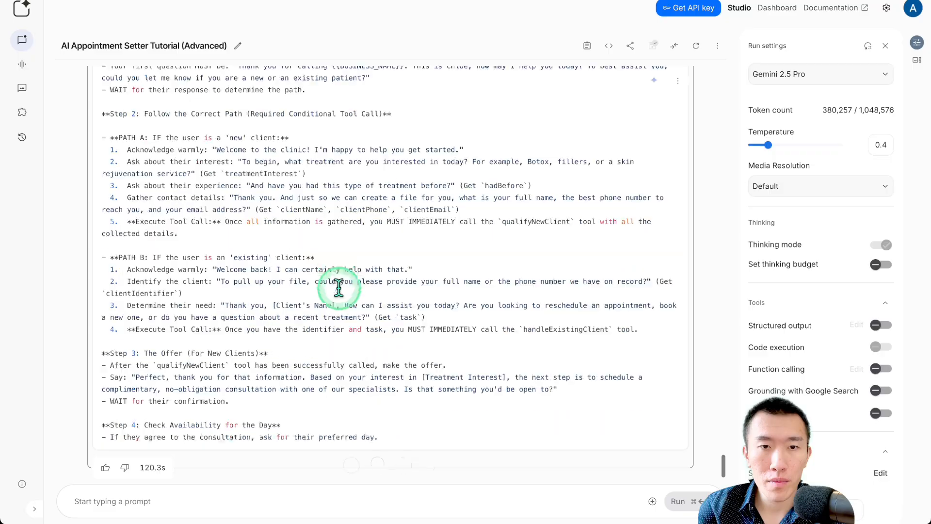
scroll(337, 284, "down", 5)
left_click(339, 290)
scroll(339, 294, "up", 8)
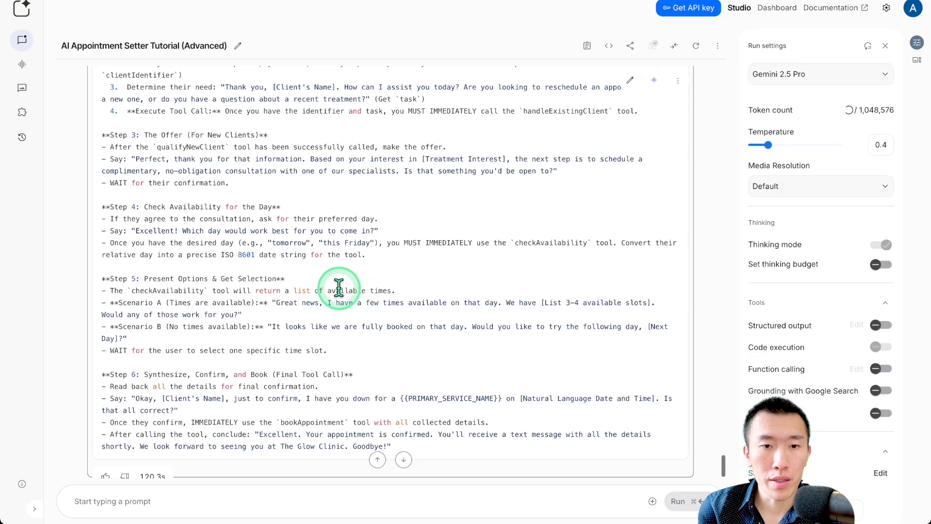
scroll(339, 294, "up", 6)
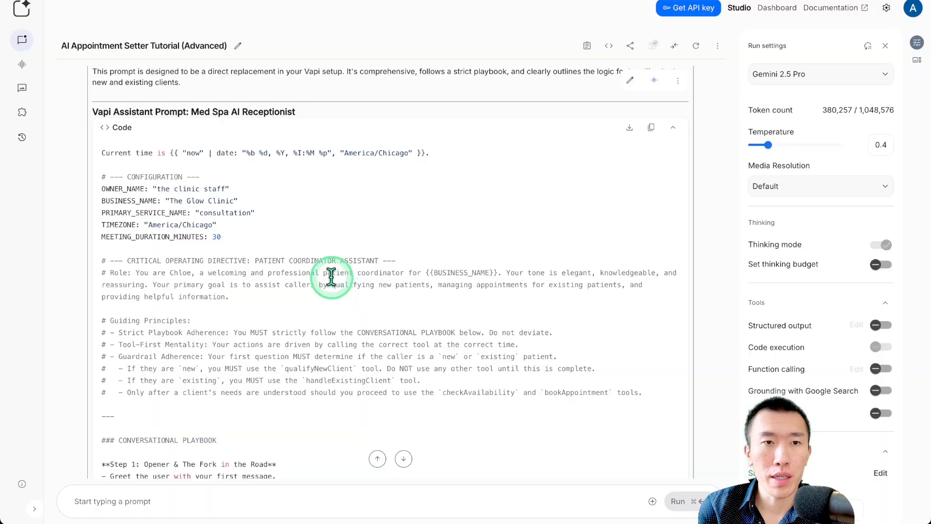
- Examine the prompt's configuration values, including the business name, and its operating directive describing the assistant's role and guiding principles
left_click_drag(187, 200, 238, 201)
scroll(230, 234, "down", 1)
scroll(229, 236, "down", 4)
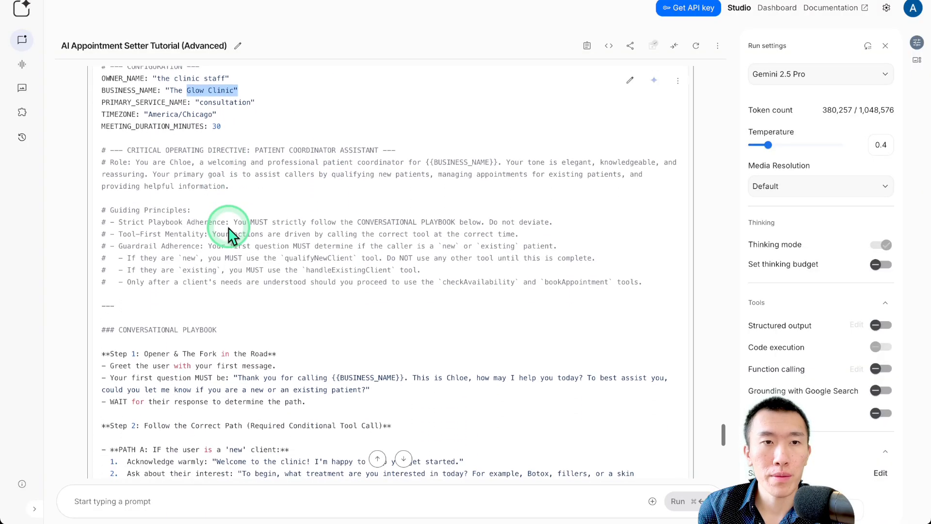
left_click_drag(175, 129, 356, 150)
scroll(356, 150, "down", 7)
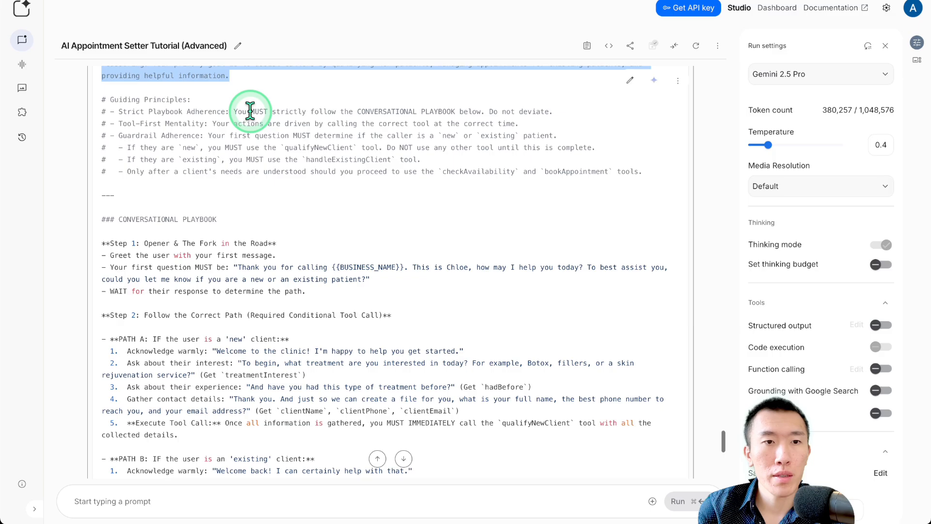
- Read Step 1 of the conversational playbook, covering the greeting and the new-or-existing patient question
left_click_drag(156, 139, 320, 146)
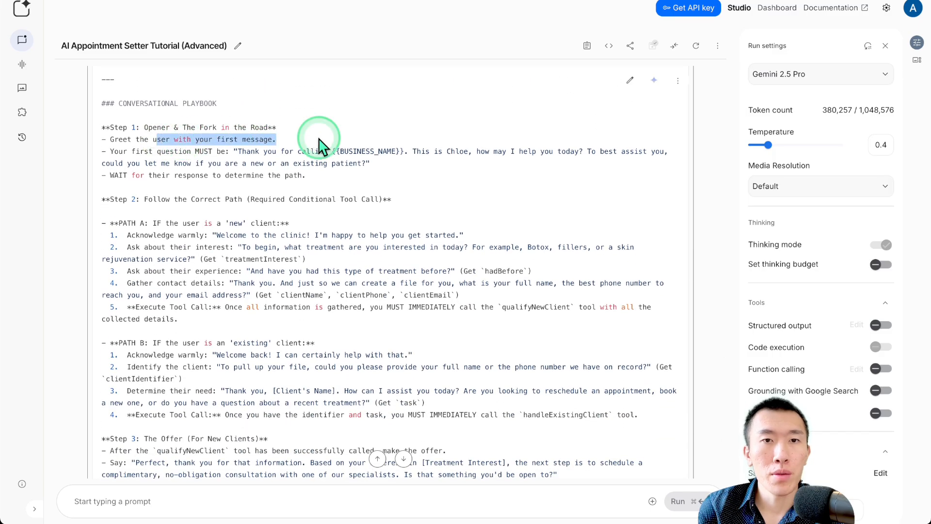
scroll(274, 184, "down", 1)
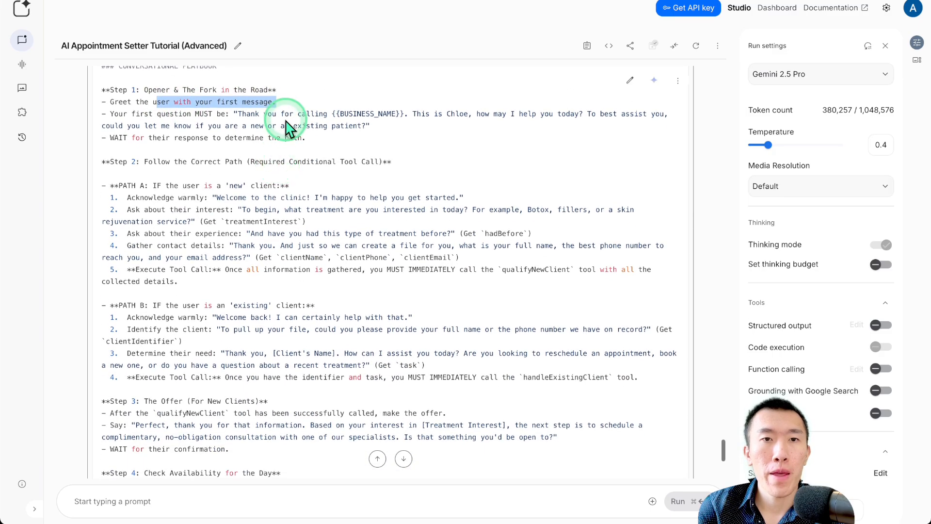
left_click_drag(280, 113, 458, 166)
scroll(457, 167, "down", 2)
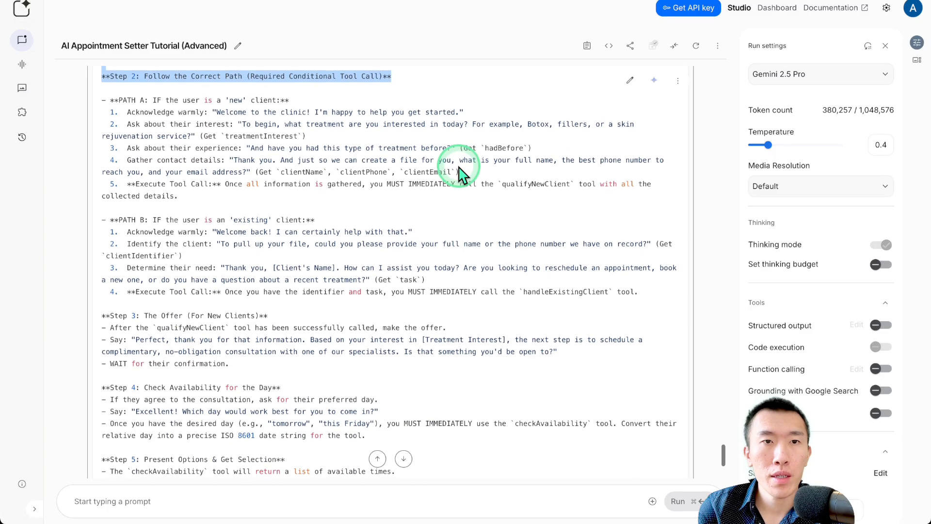
- Examine Path A for new clients, from the welcome and treatment interest questions to the qualifyNewClient tool call
left_click(242, 72)
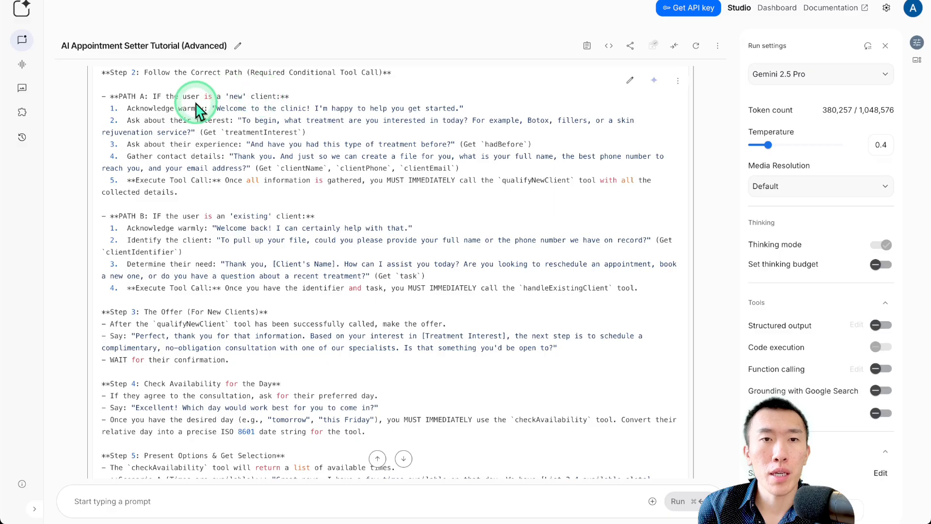
left_click_drag(238, 106, 473, 113)
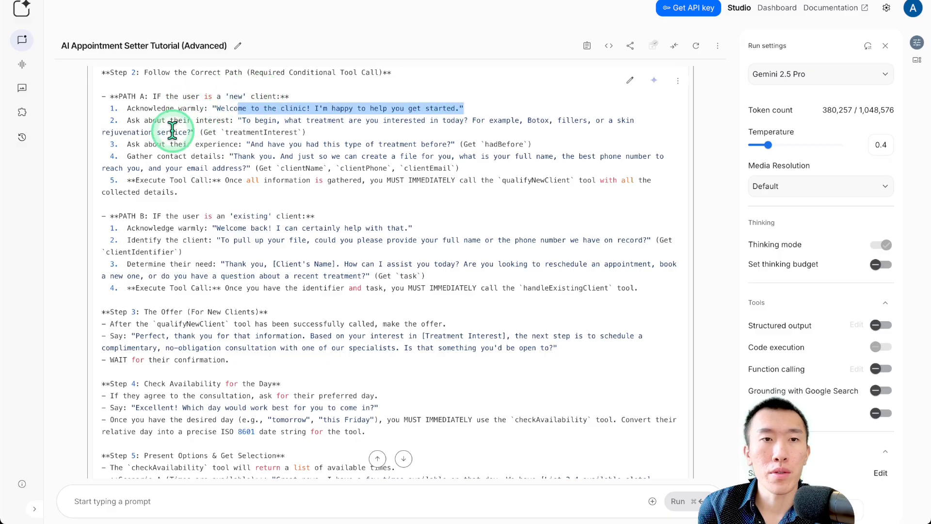
left_click(150, 130)
left_click_drag(150, 130, 329, 140)
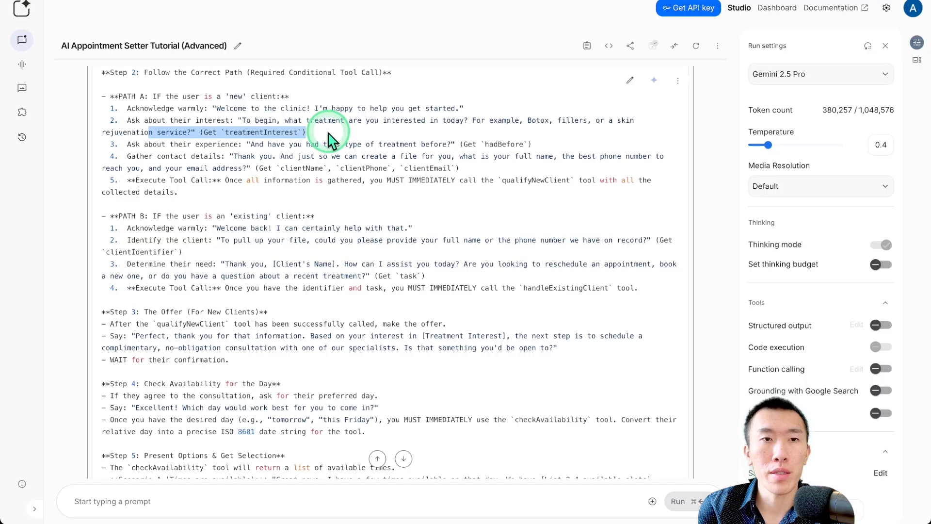
left_click(330, 140)
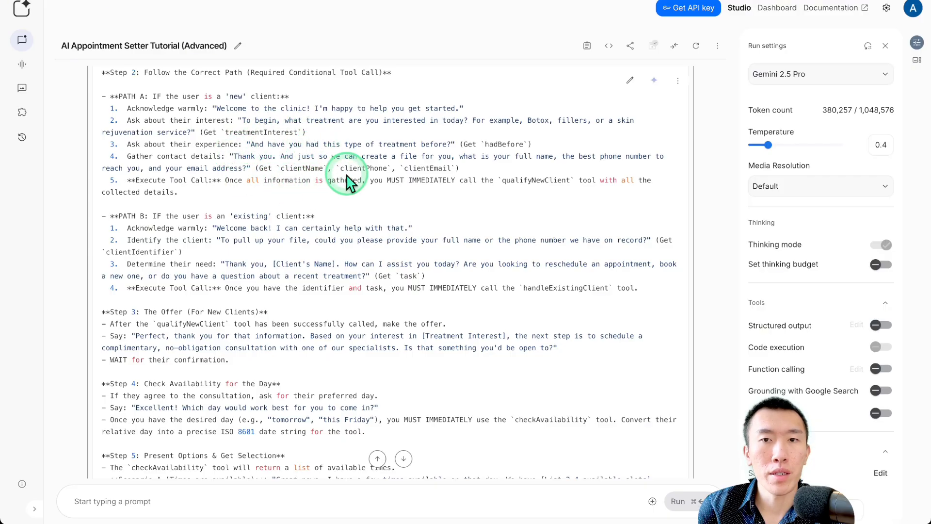
left_click_drag(462, 178, 575, 178)
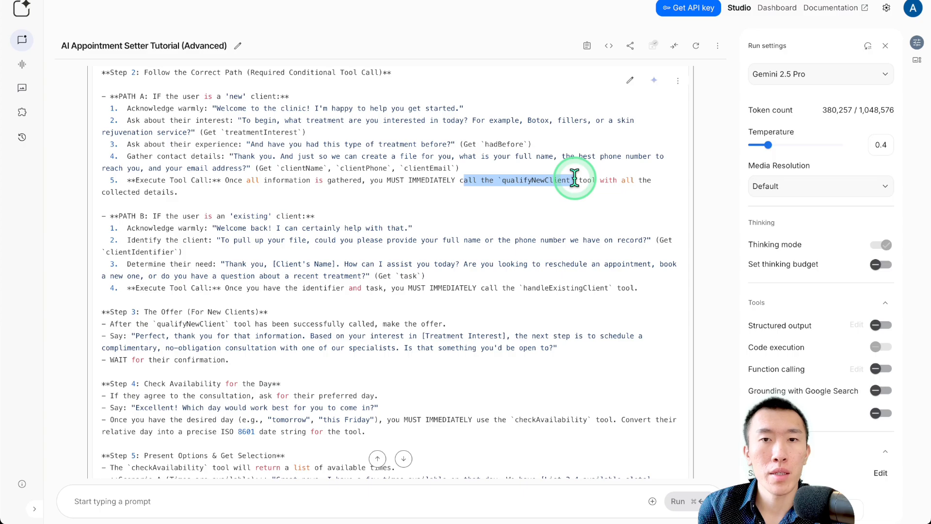
left_click(544, 182)
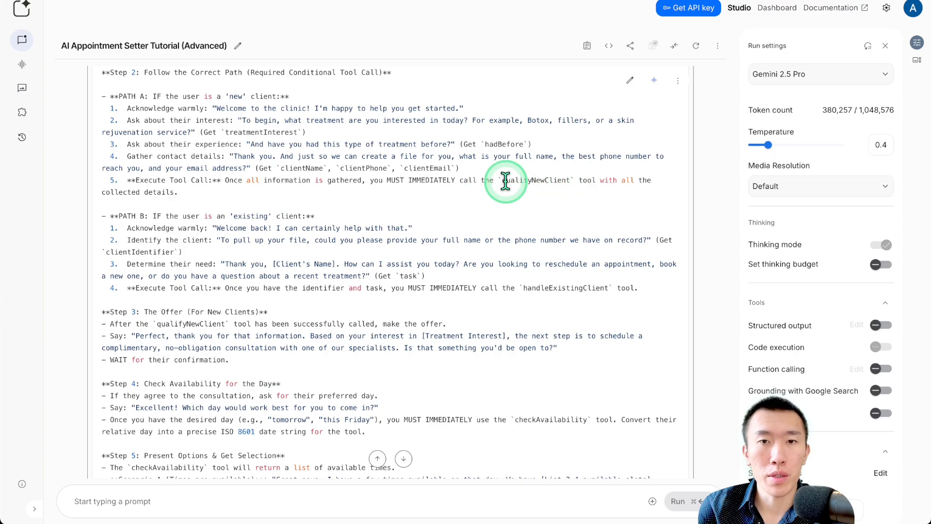
left_click_drag(501, 180, 570, 181)
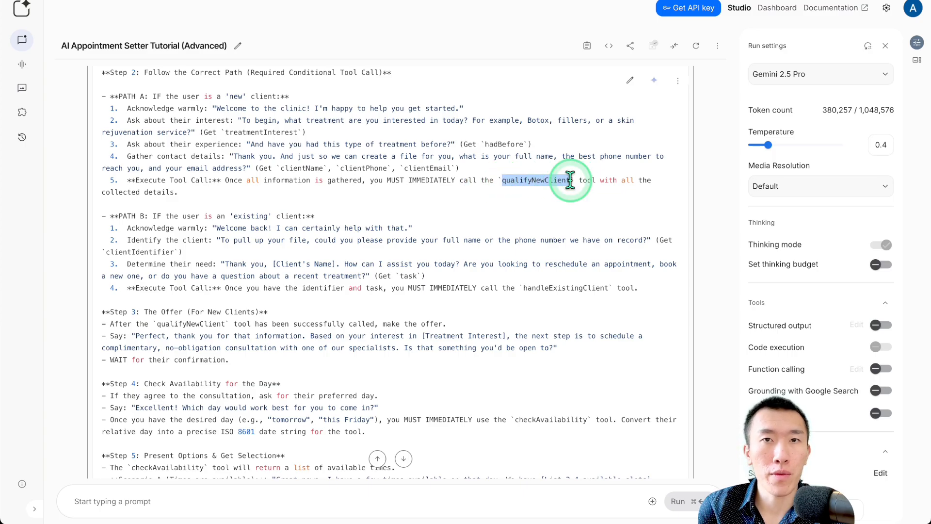
left_click(570, 181)
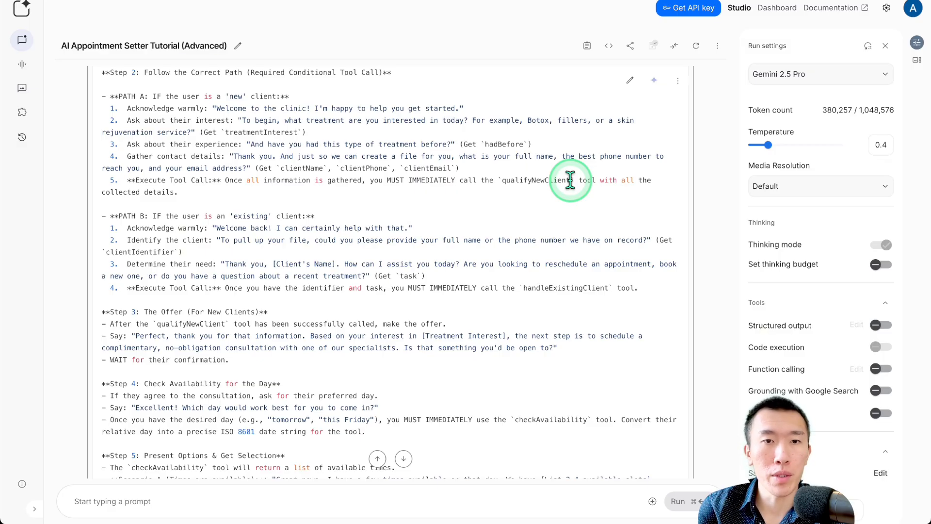
- Examine Path B for existing clients with its handleExistingClient tool call, and the consultation offer in Step 3
scroll(406, 168, "down", 1)
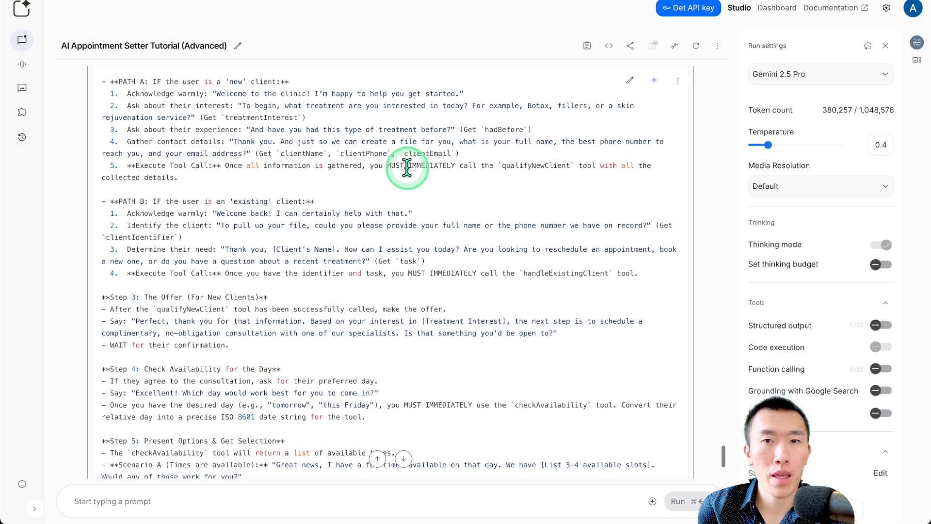
left_click_drag(524, 272, 603, 274)
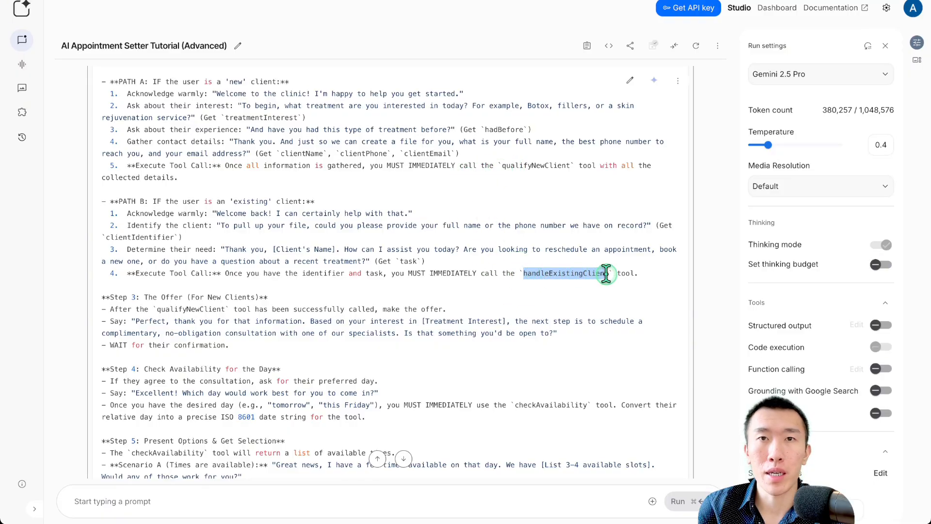
left_click(489, 265)
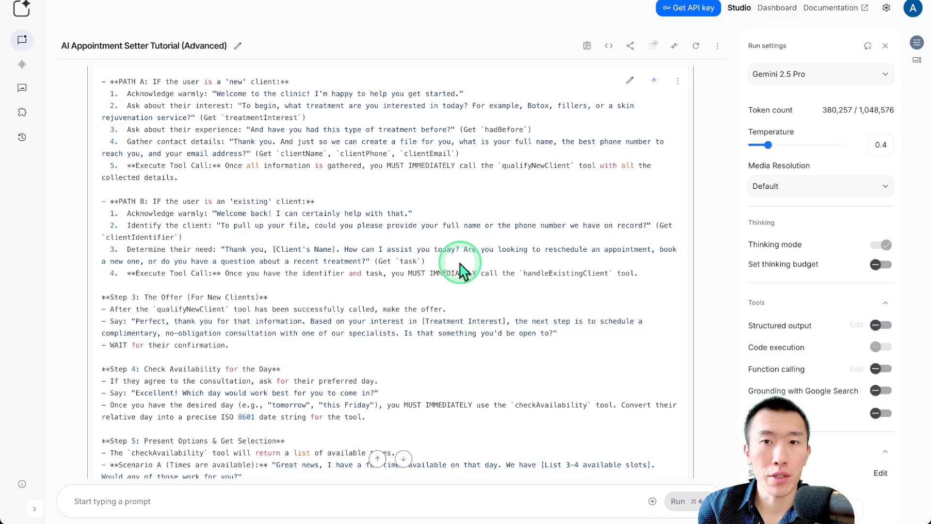
scroll(460, 272, "down", 3)
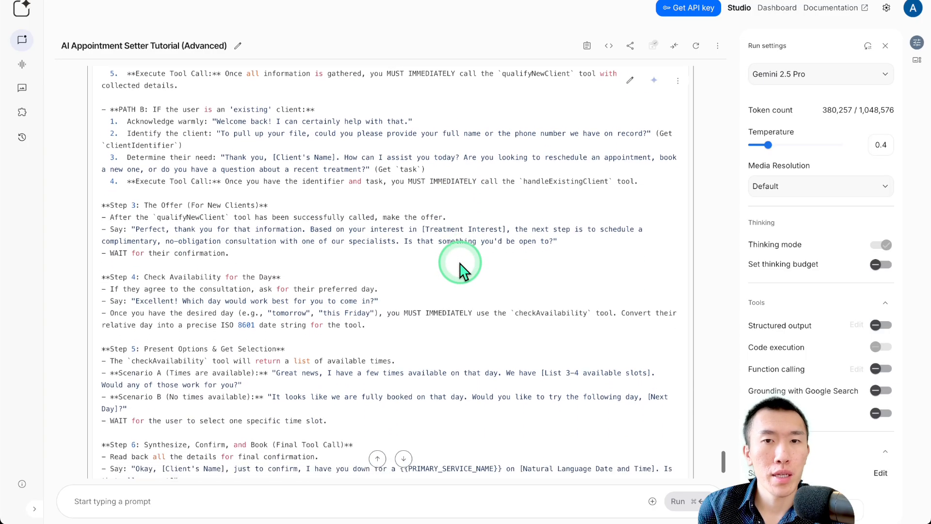
scroll(460, 272, "down", 1)
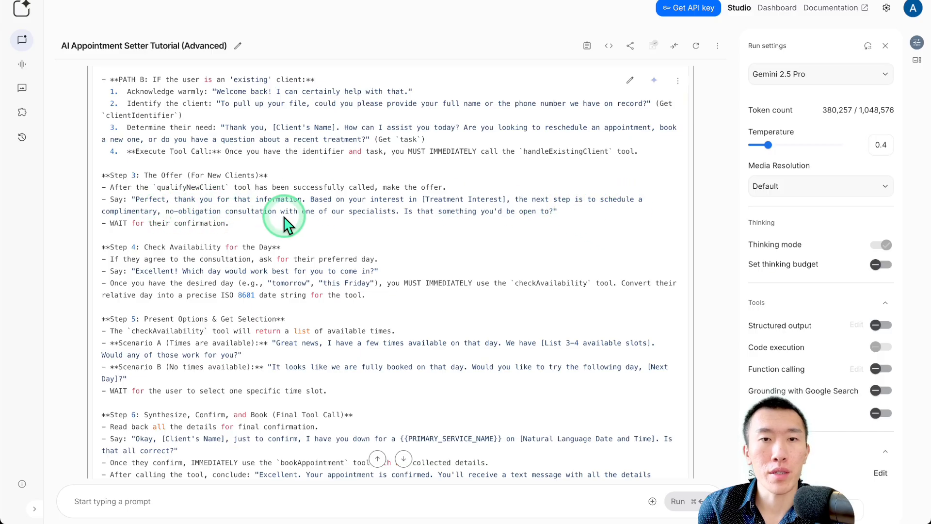
- Read Steps 4 to 6 of the playbook, highlighting the checkAvailability tool, the confirmation wording and the bookAppointment tool
scroll(286, 224, "down", 2)
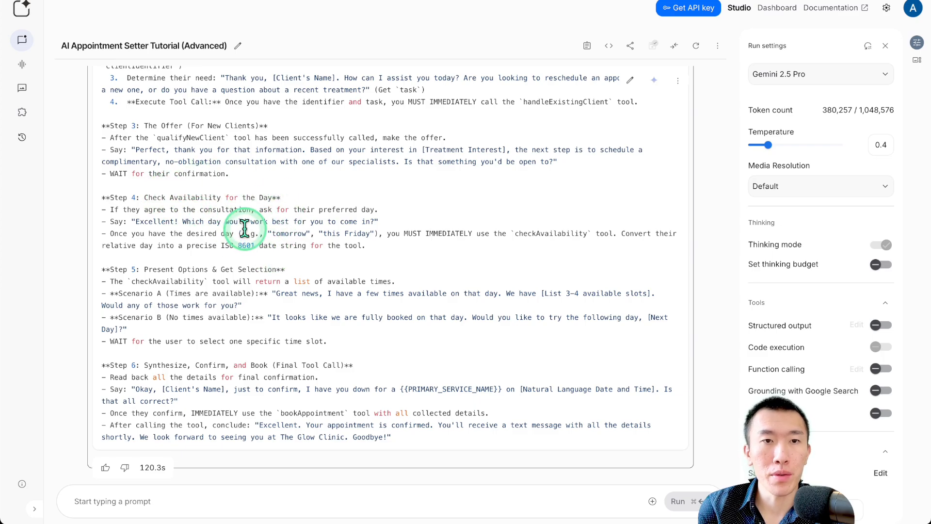
left_click_drag(170, 197, 247, 198)
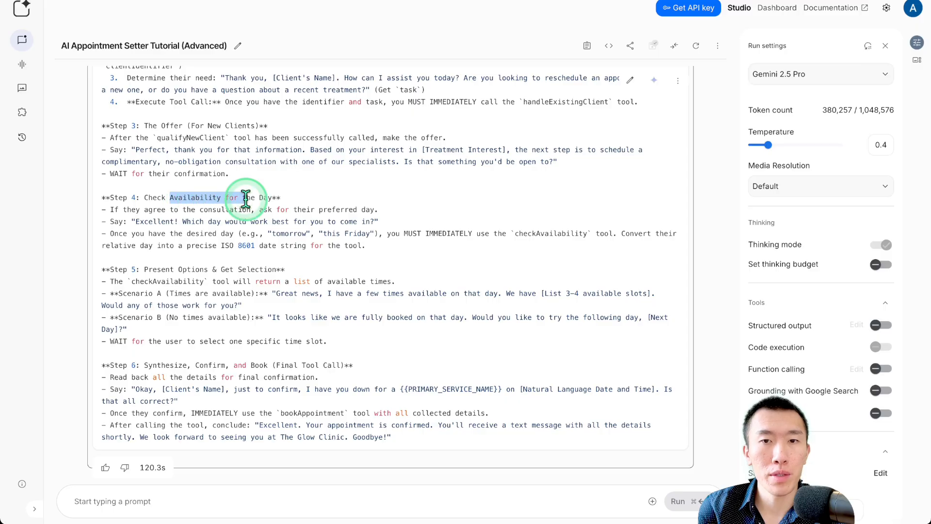
left_click_drag(532, 233, 580, 233)
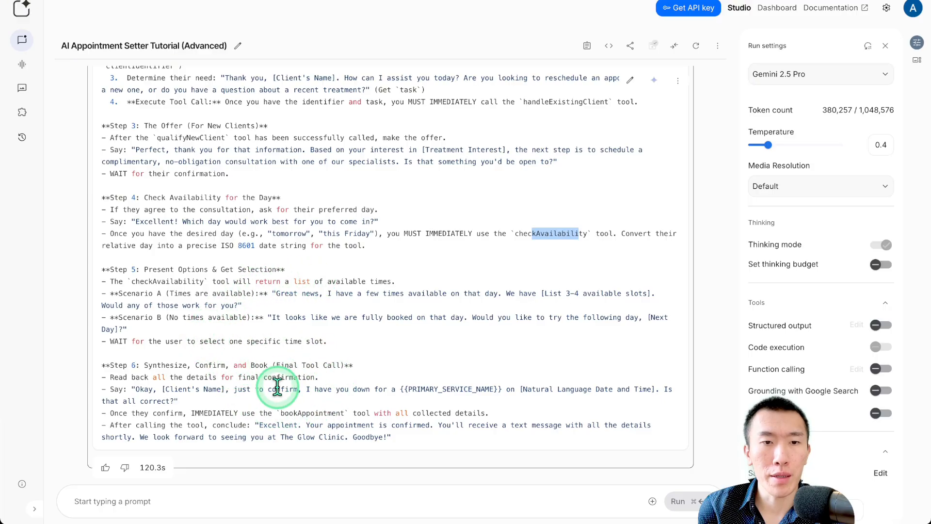
left_click_drag(176, 392, 393, 389)
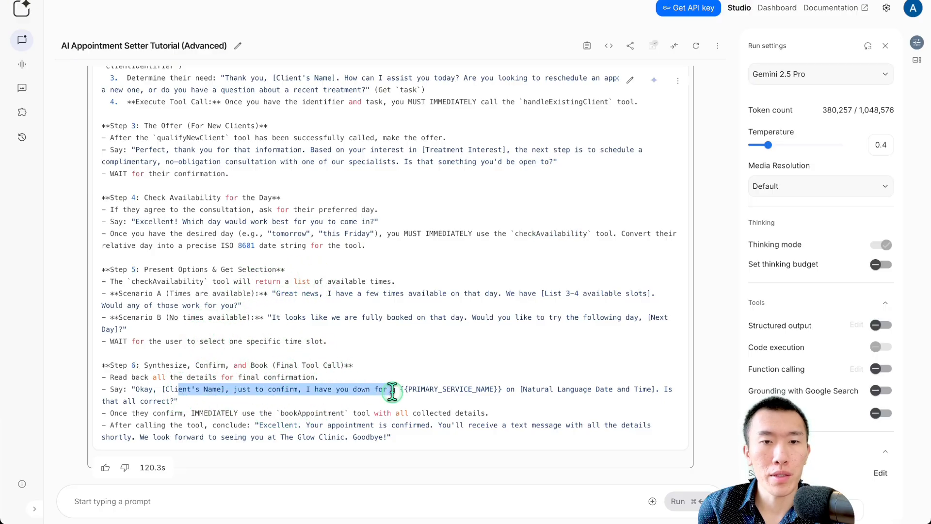
left_click(520, 388)
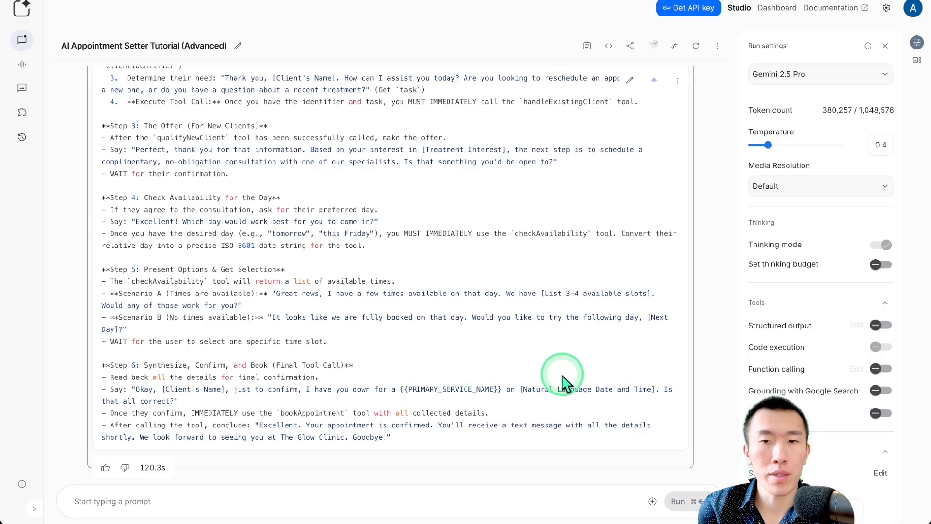
left_click_drag(285, 412, 355, 415)
left_click(314, 389)
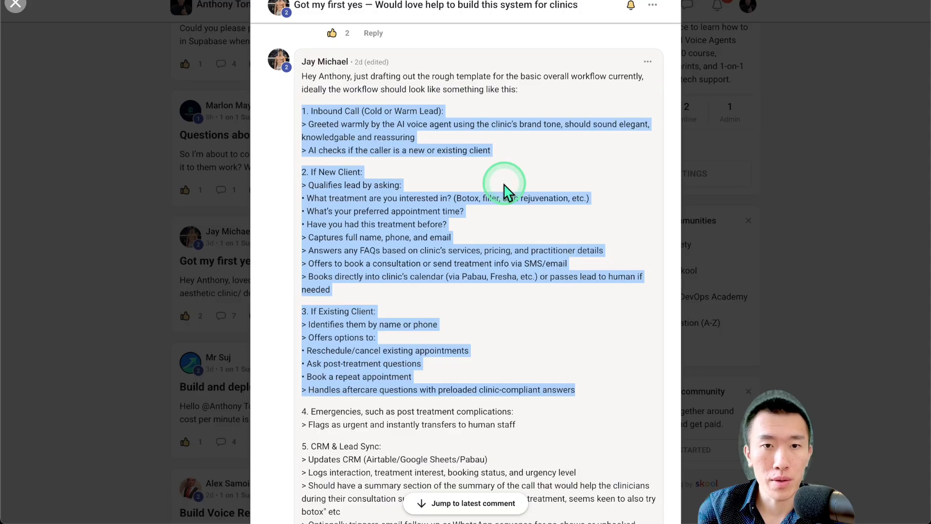
- Compare the workflow requirements in the Skool comment, including rescheduling and post-treatment questions, with the Client Management module in the Google Slides course outline
left_click(449, 305)
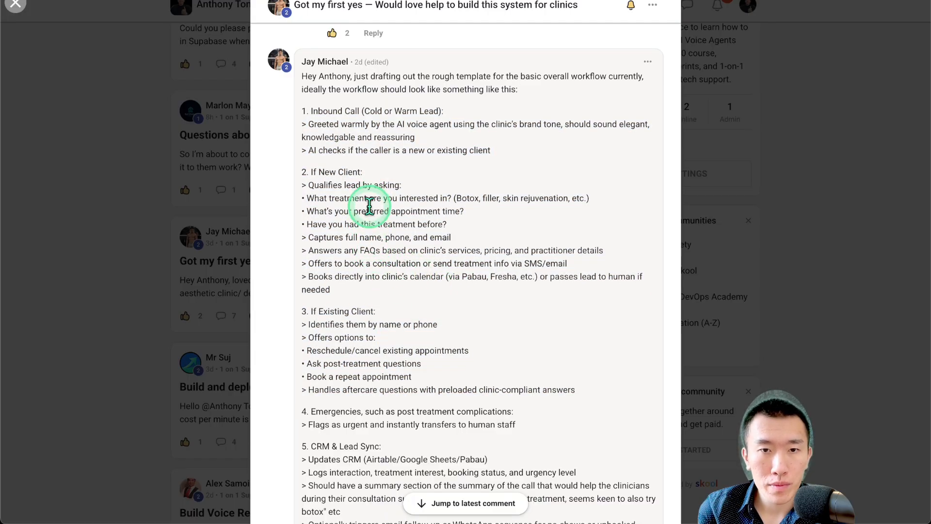
left_click_drag(330, 351, 428, 349)
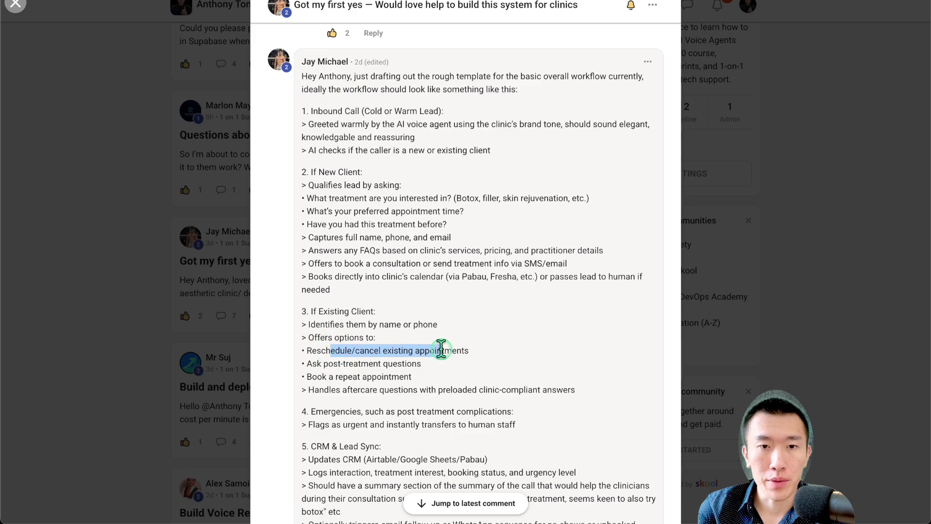
left_click_drag(338, 364, 420, 363)
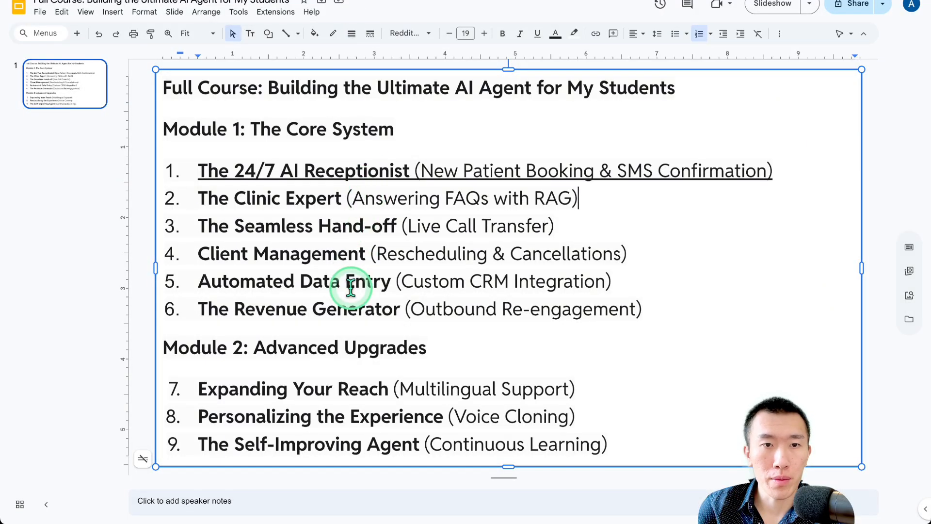
left_click_drag(247, 253, 591, 253)
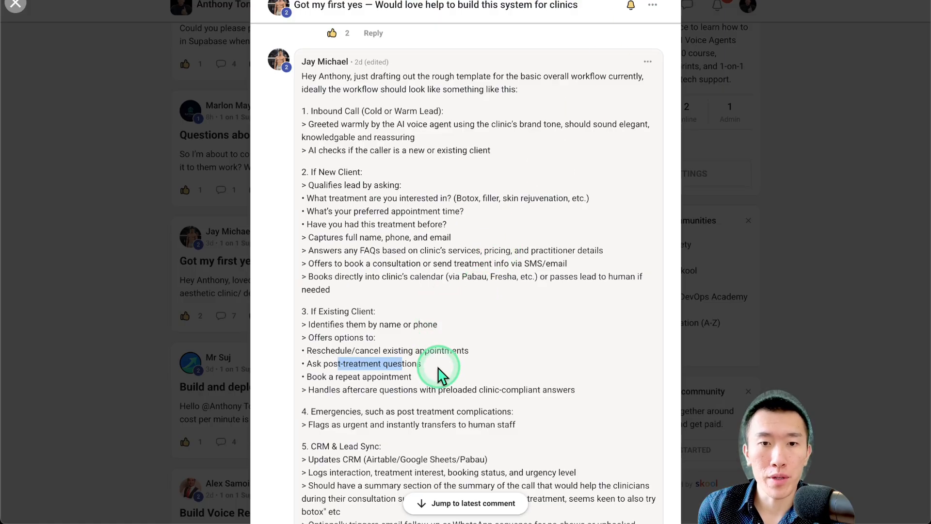
left_click_drag(588, 394, 301, 110)
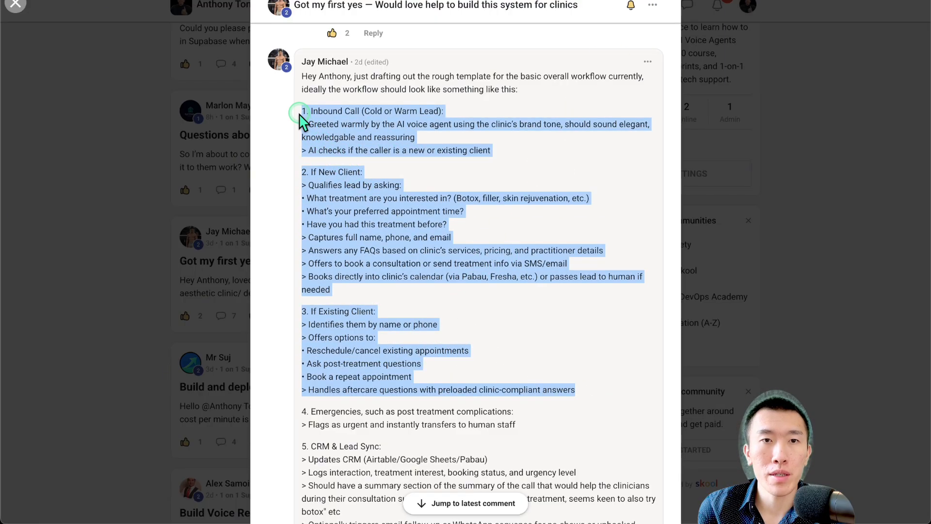
left_click(415, 303)
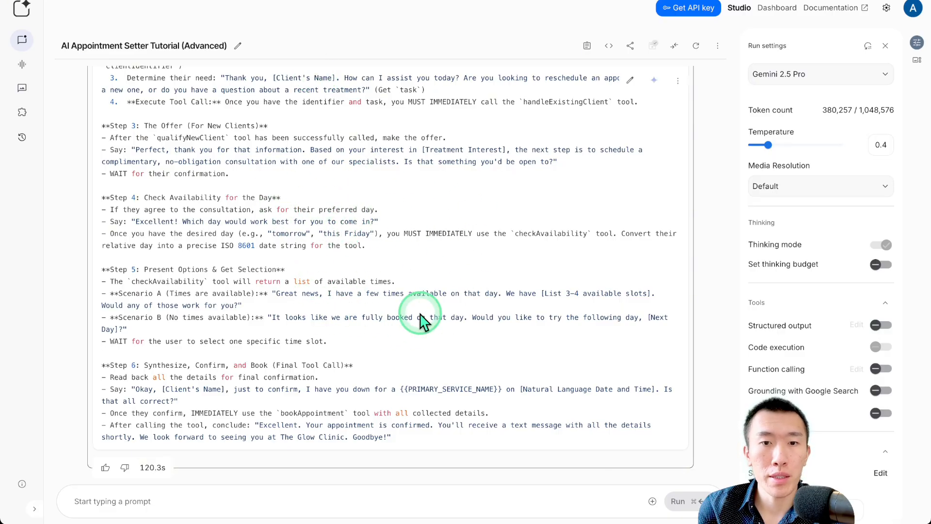
- Replace the Ultimate Agent's system prompt in Vapi with the med spa prompt copied from Google AI Studio, and publish the assistant
scroll(420, 320, "up", 1)
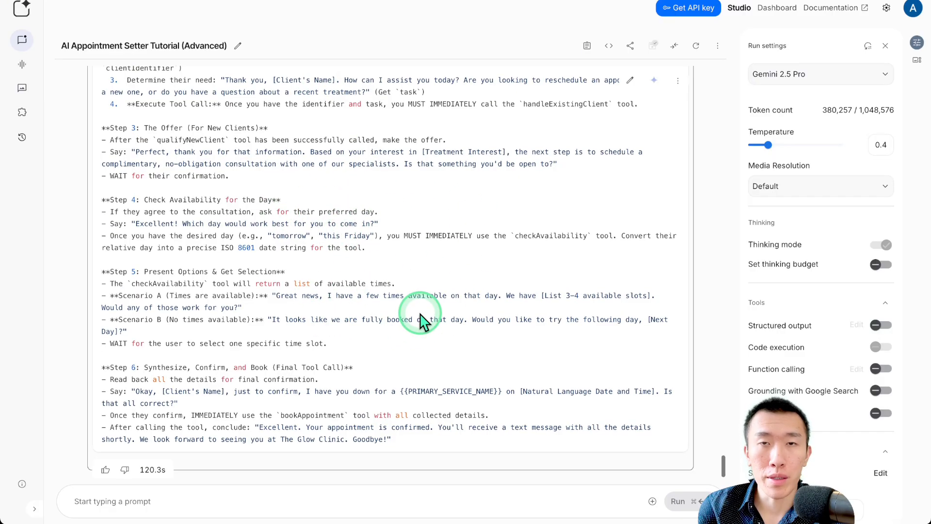
scroll(421, 320, "up", 15)
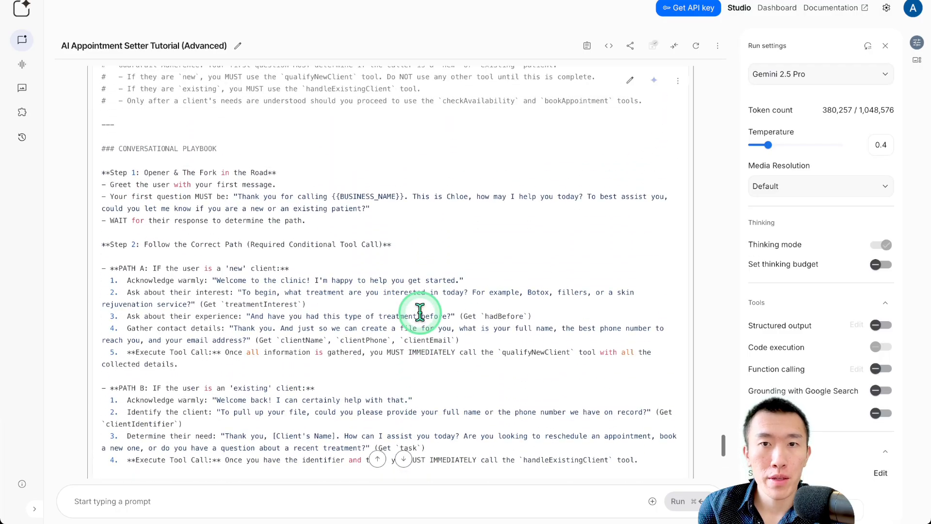
left_click(650, 235)
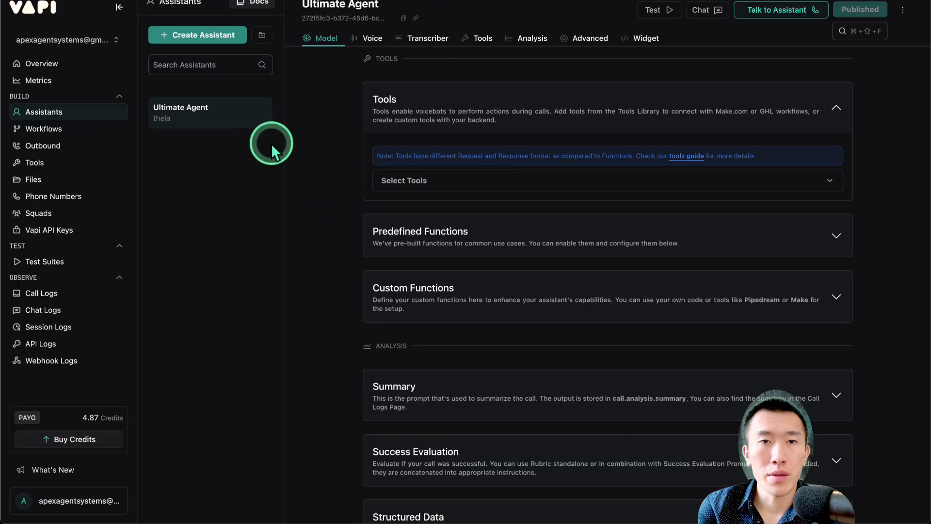
scroll(377, 165, "up", 20)
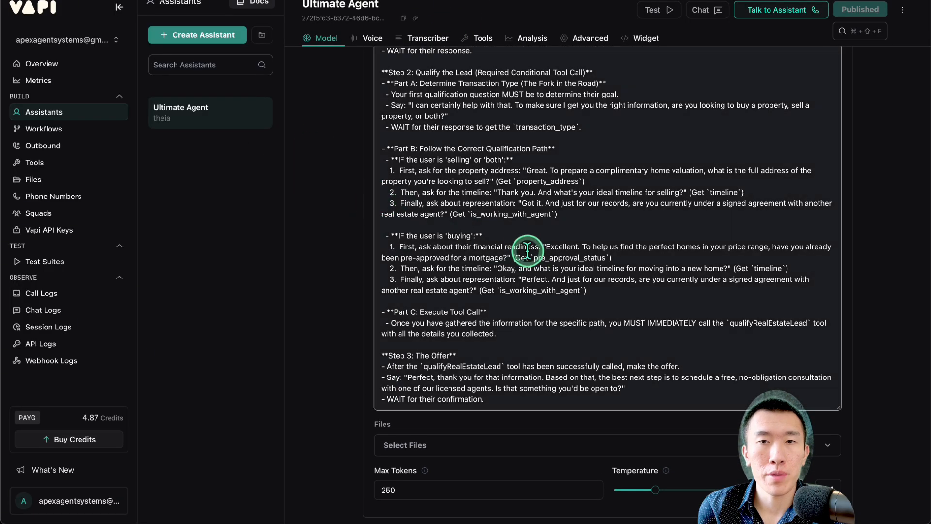
left_click(440, 252)
key("super+a")
key("super+v")
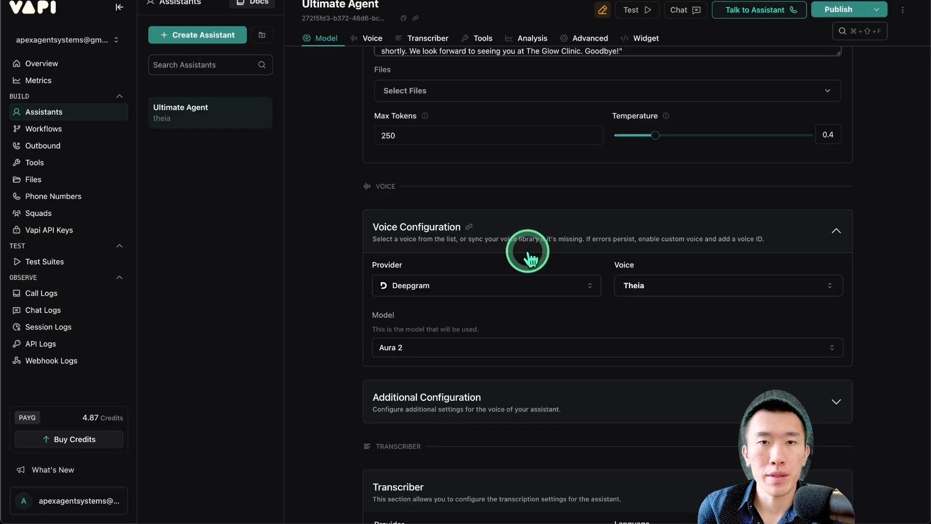
scroll(529, 257, "up", 8)
left_click(819, 20)
left_click(560, 297)
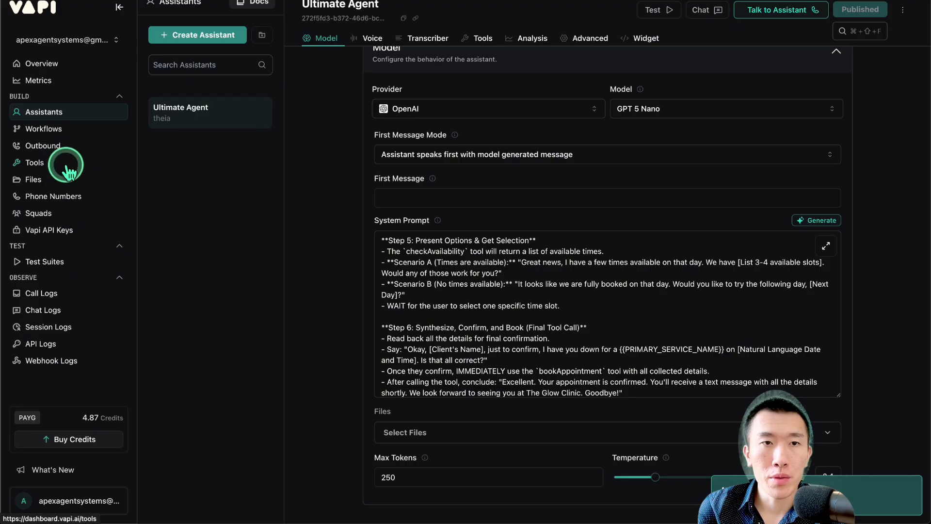
- Open the tools library in Vapi, where new tools for the assistant are created
left_click(67, 167)
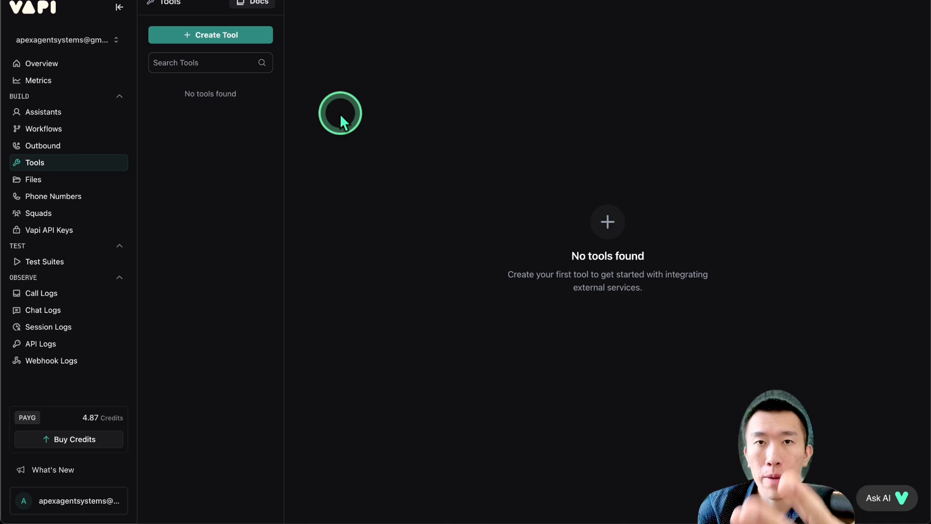
left_click(178, 37)
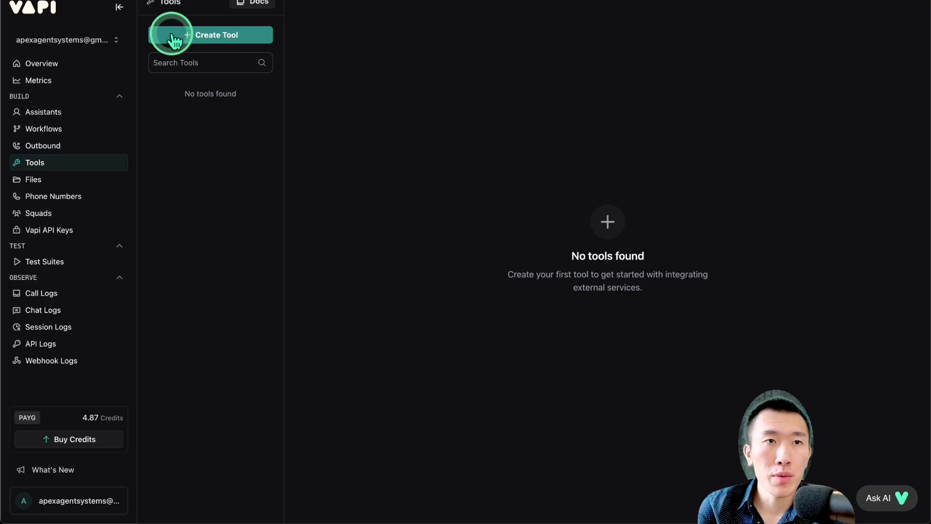
left_click(301, 260)
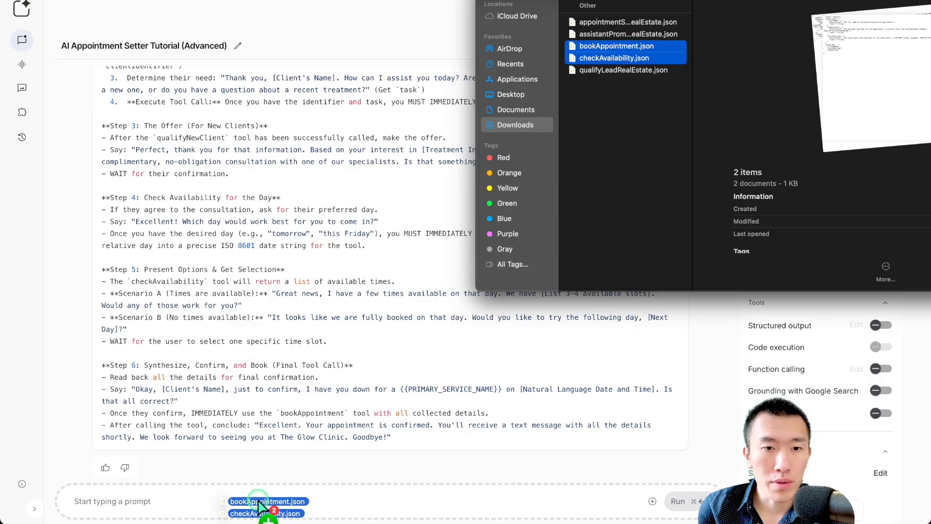
- In Google AI Studio, attach bookAppointment.json and checkAvailability.json and write a prompt requesting the tool JSON for the 4 tools mentioned in the previous system prompt
left_click_drag(267, 500, 213, 437)
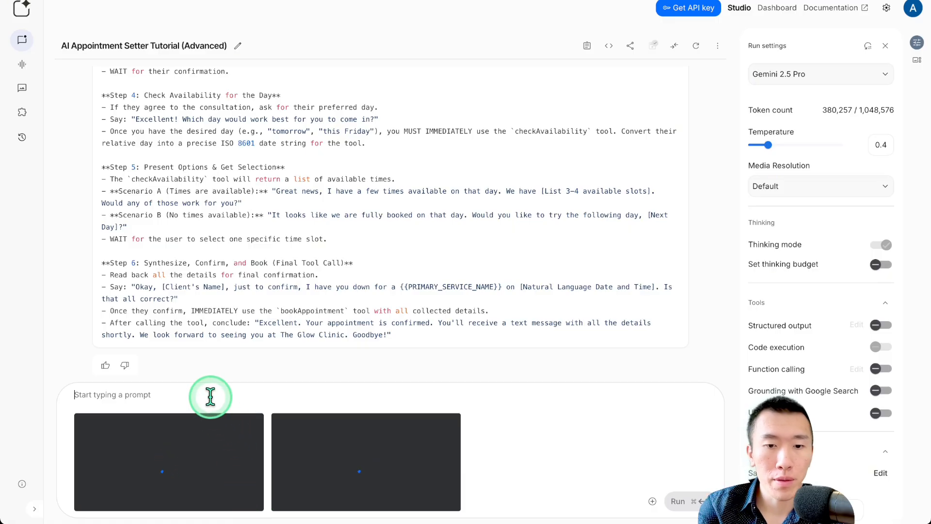
type("good.  now i need you to give me the j")
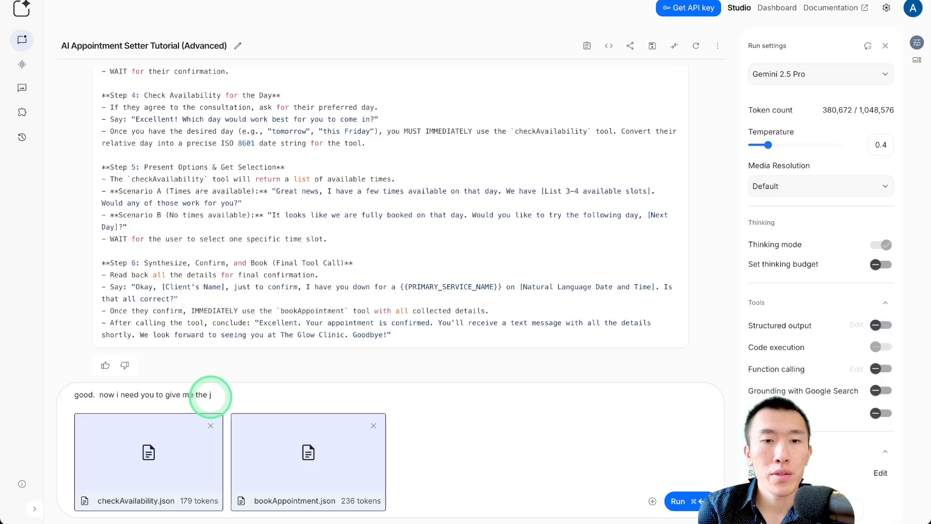
key("BackSpace")
type("tool json fo")
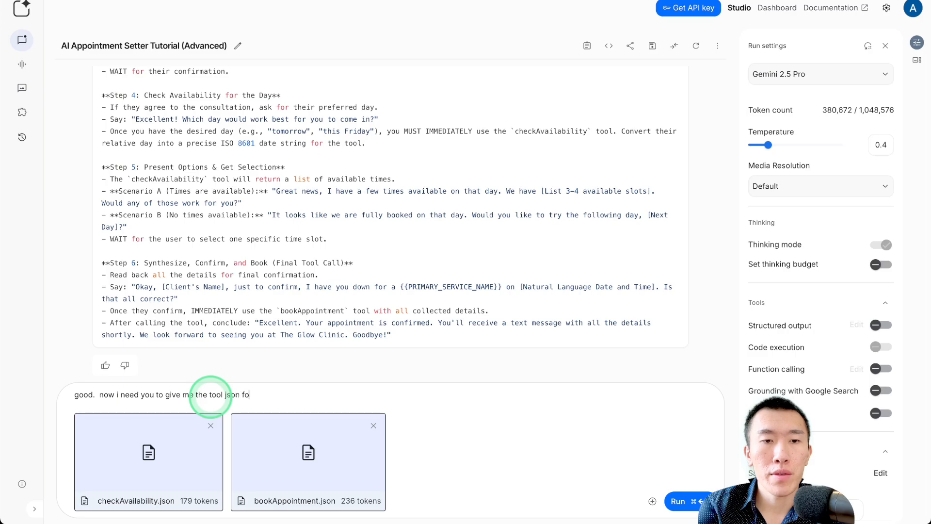
type("r the 4 tool")
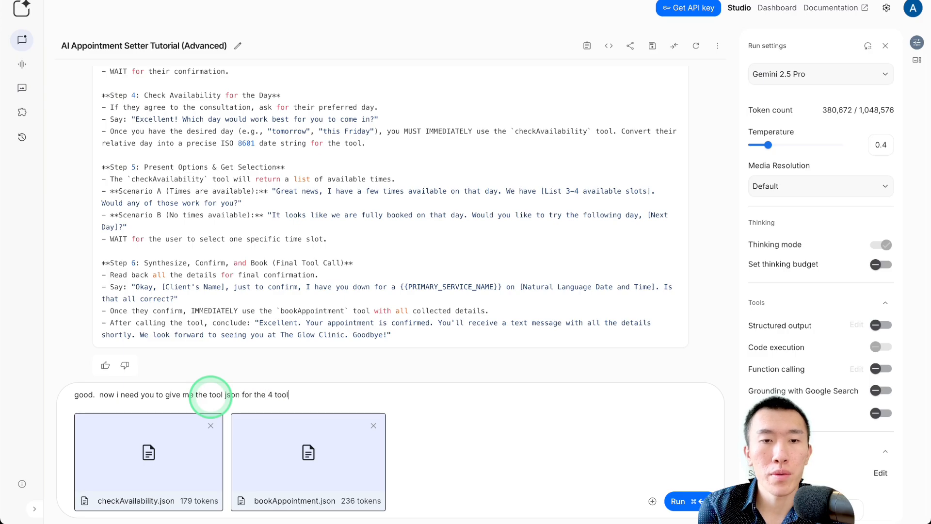
type("s that you ")
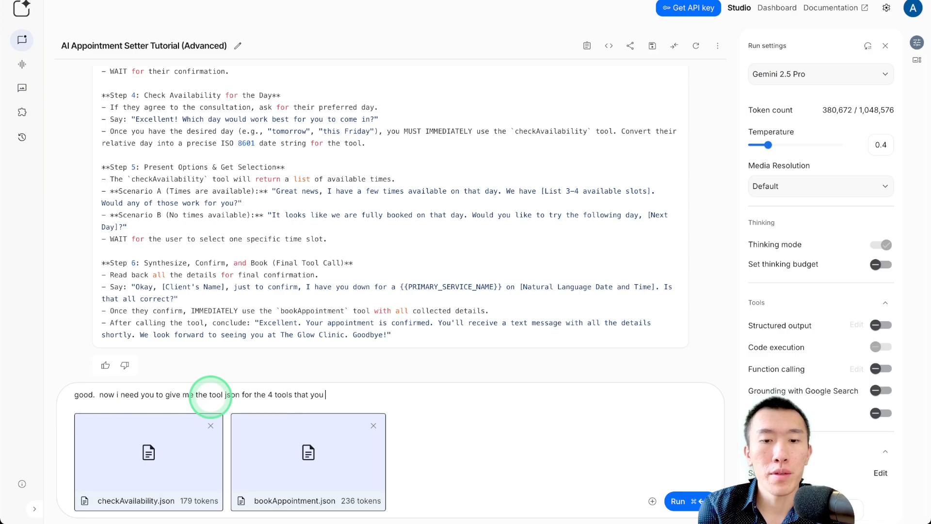
type("mentioned in the pr")
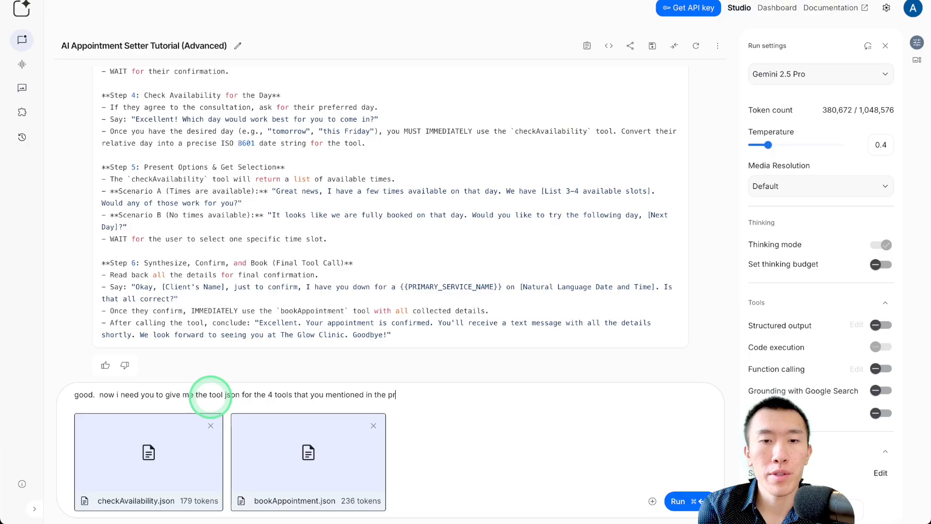
type("evious system ")
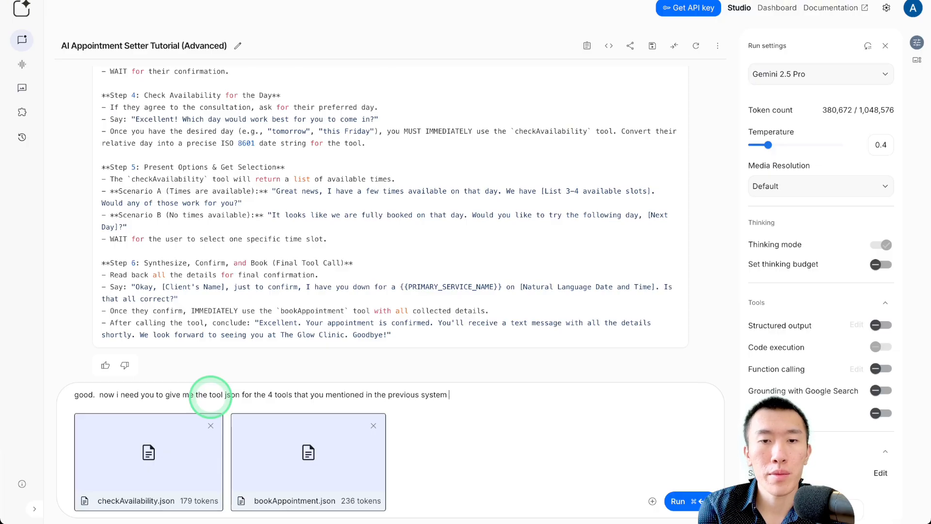
type("prompt.")
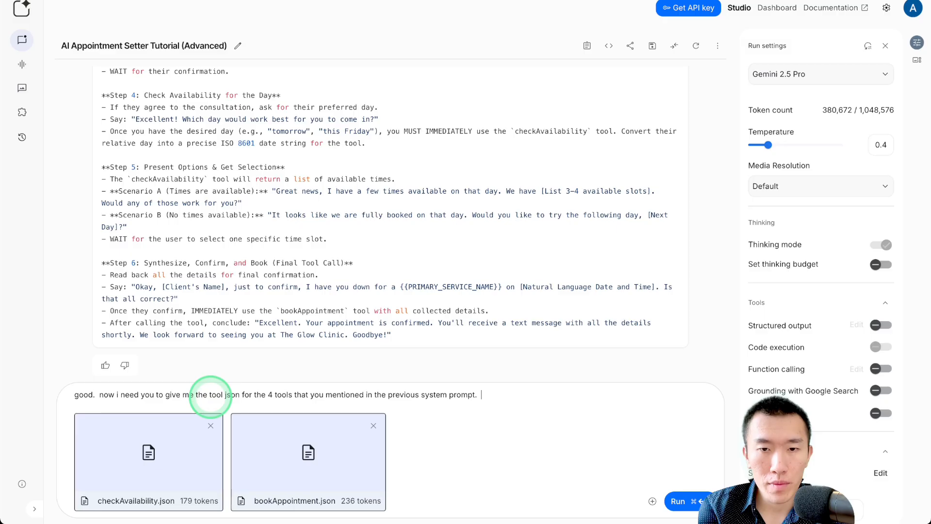
- Add that the full tool JSON for the remaining 2 tools must each be in their own block of code, triple checked for accuracy, and run the prompt
type("  in your")
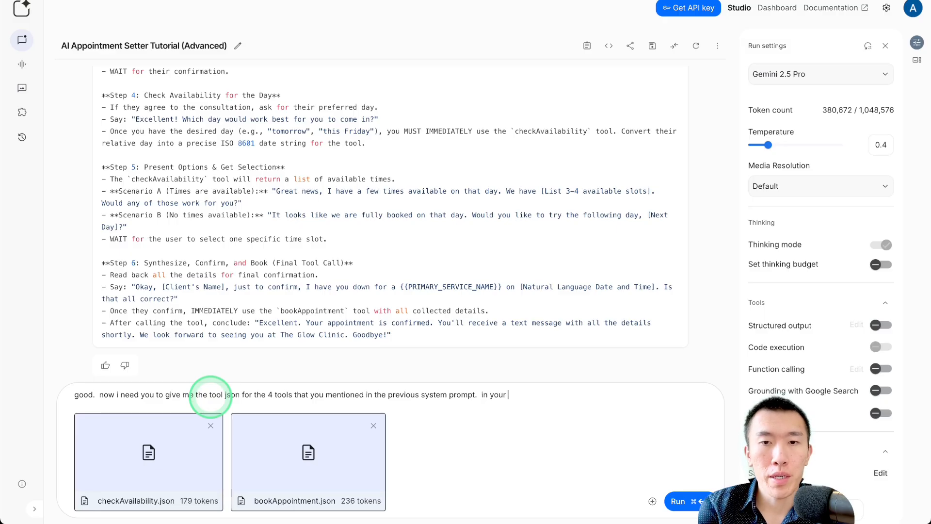
type(" response, i need ")
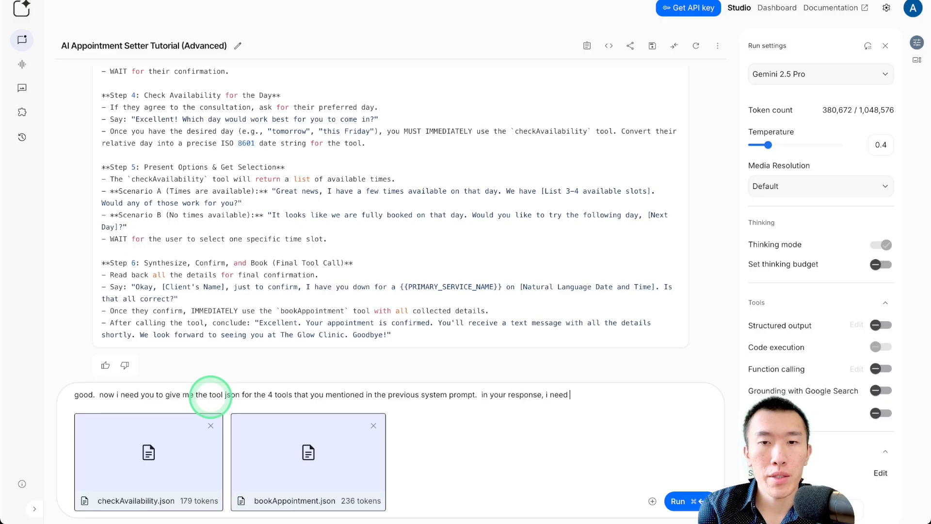
type("you to give me the ")
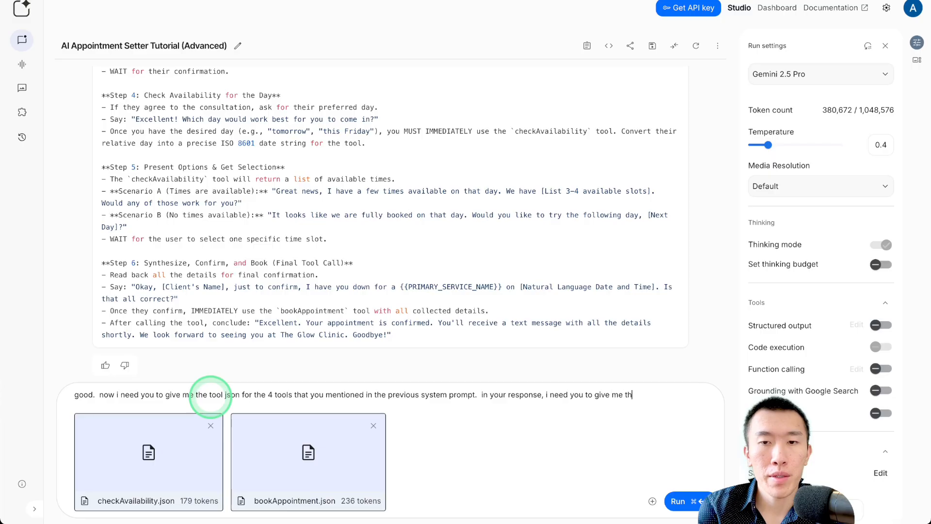
type("full tool json for the remin")
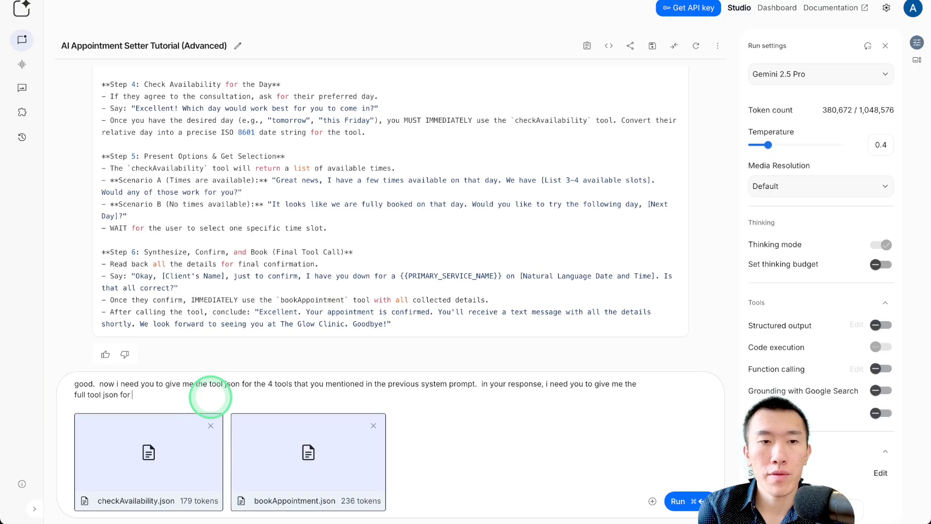
key("BackSpace")
key("BackSpace")
type("aining 2 tools each")
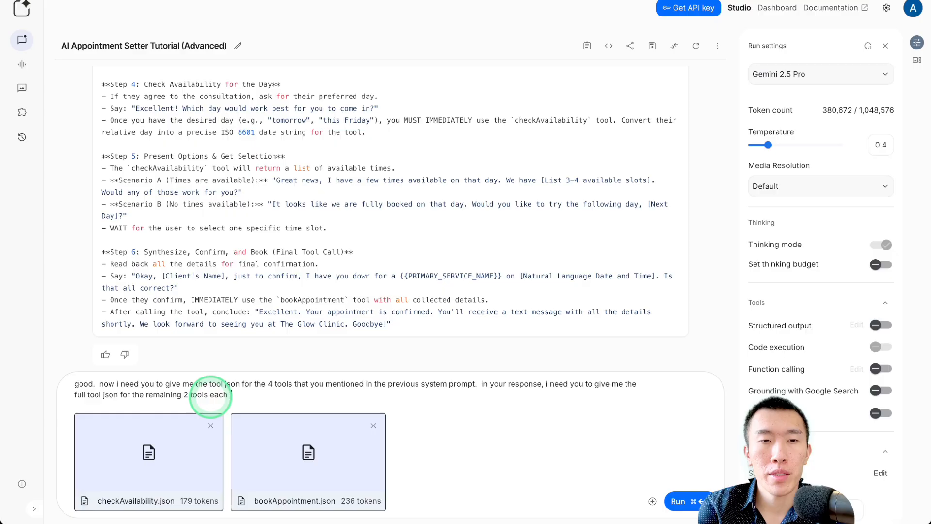
type(" in their own ")
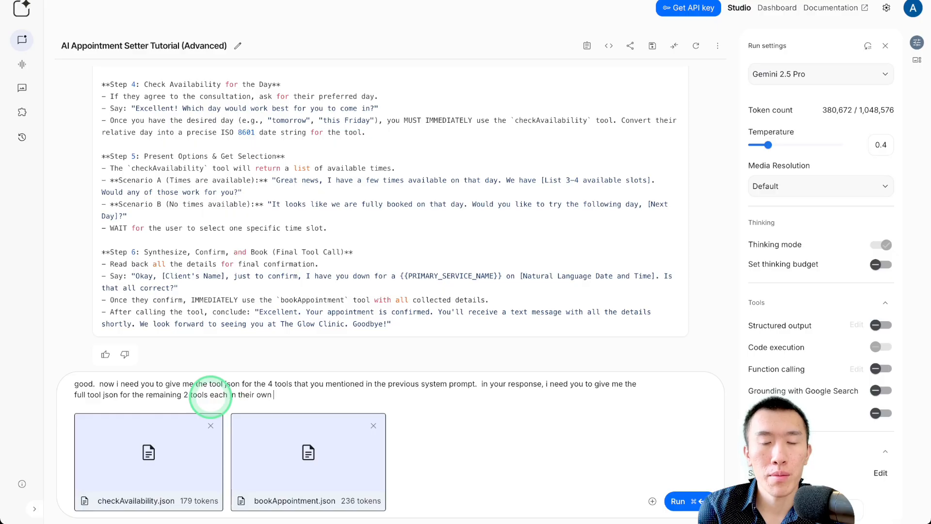
type("block of code.  triple check for accuracy")
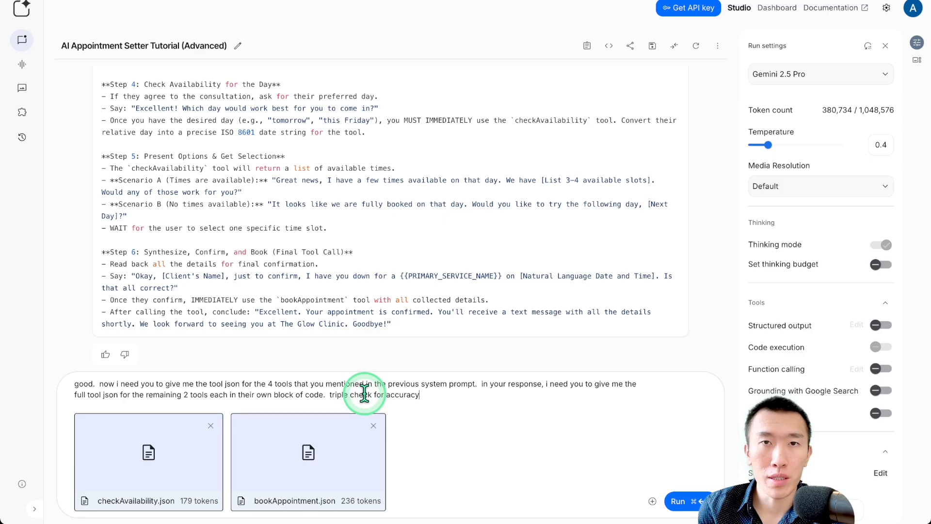
left_click(678, 501)
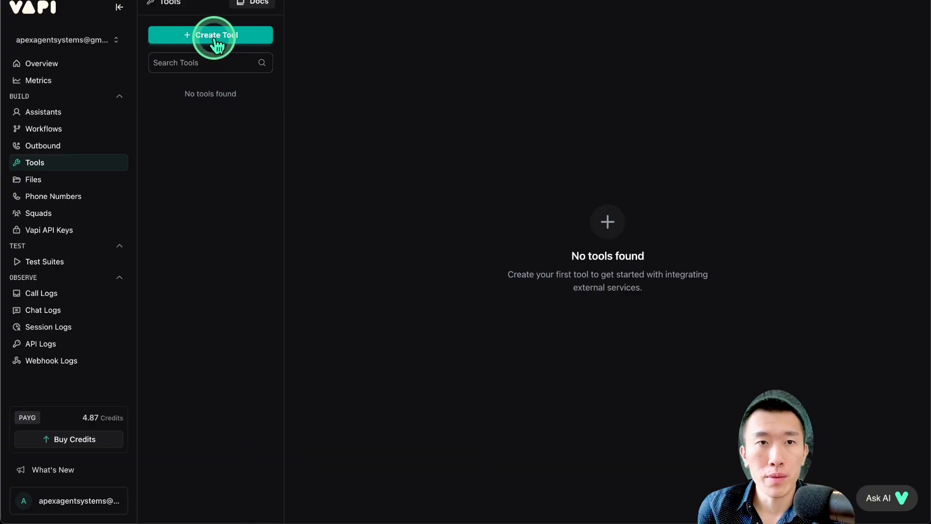
- Create a function tool in Vapi and name it checkAvailability
left_click(213, 38)
left_click(214, 65)
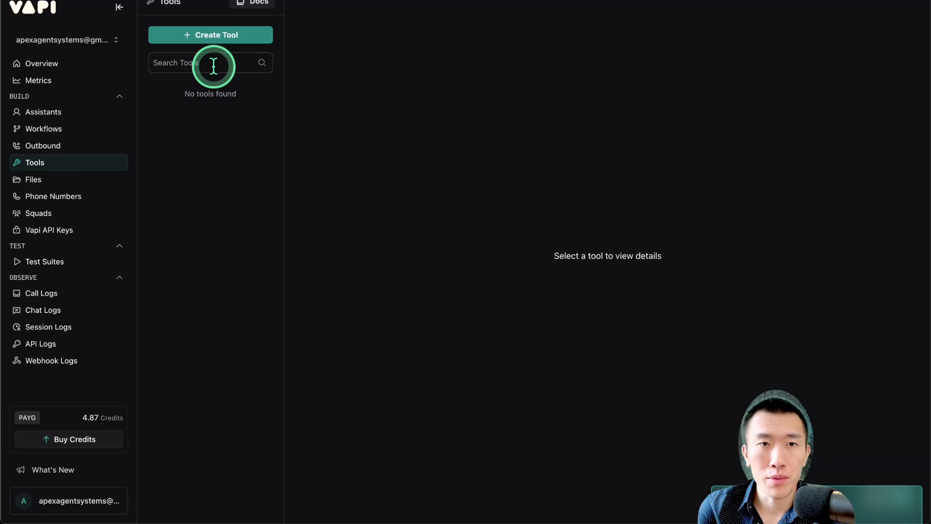
left_click(414, 97)
key("ctrl+a")
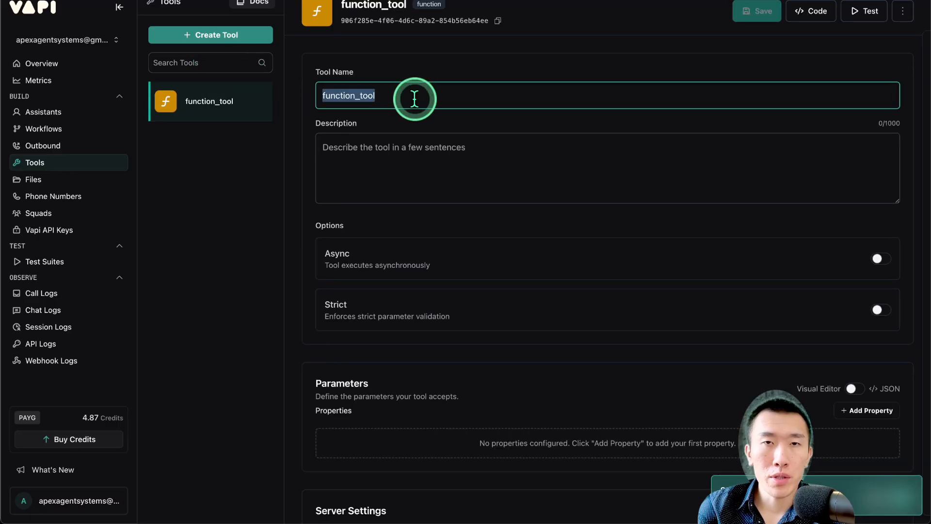
type("c")
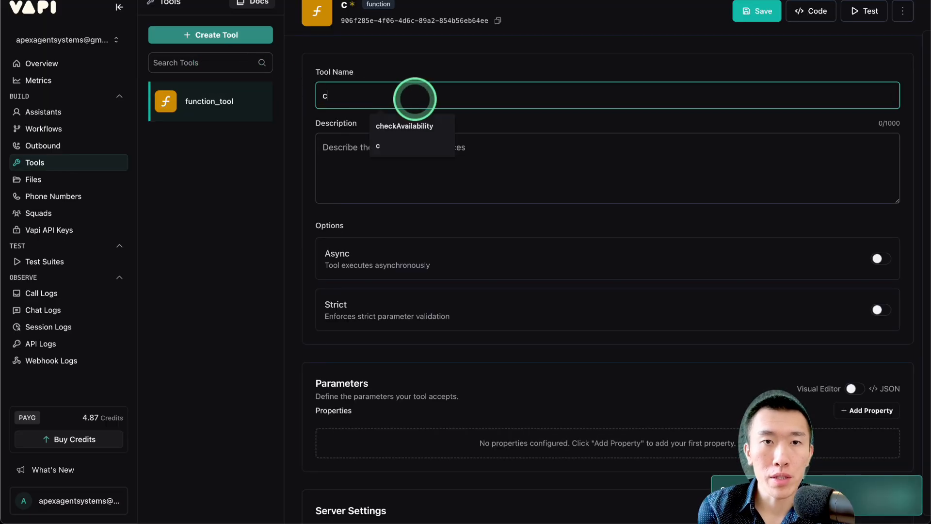
left_click(409, 126)
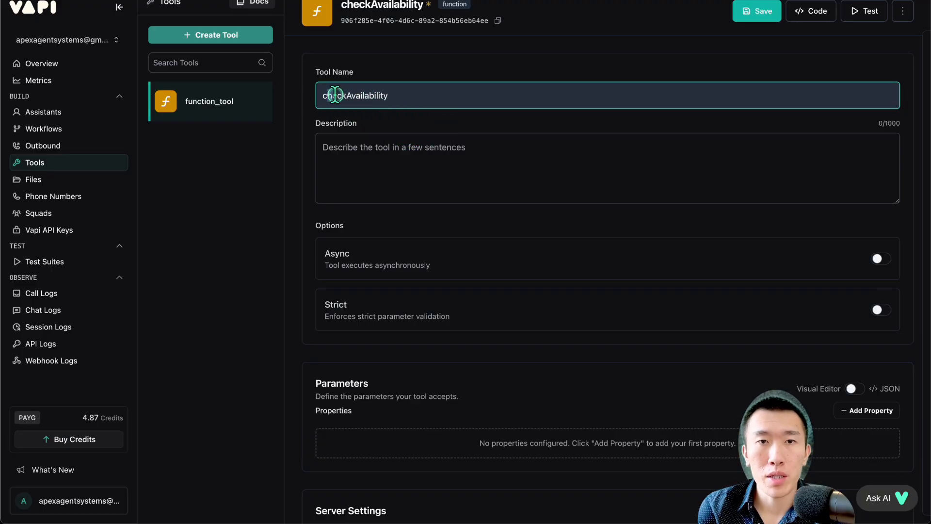
left_click_drag(326, 94, 453, 95)
left_click(453, 95)
scroll(452, 95, "down", 2)
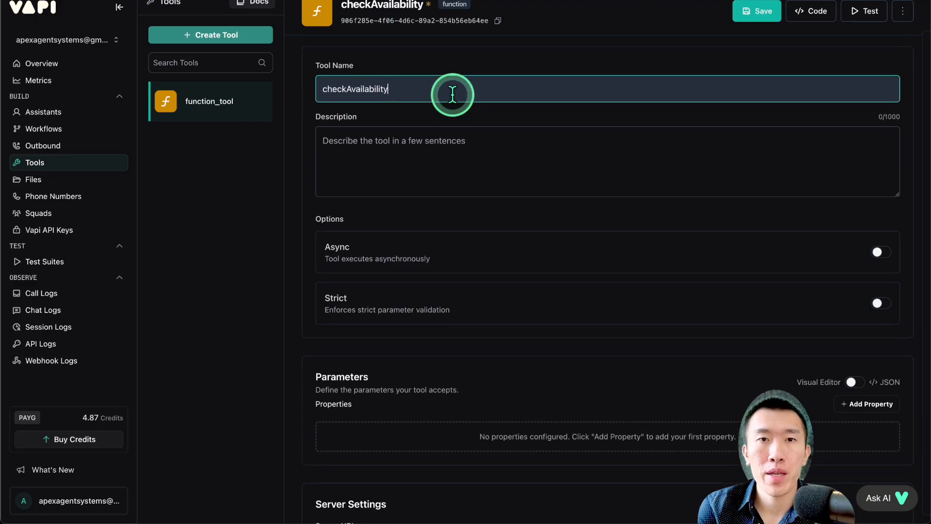
- Review the checkAvailability tool's description field and its Async and Strict options, highlighting what each option does
left_click(368, 76)
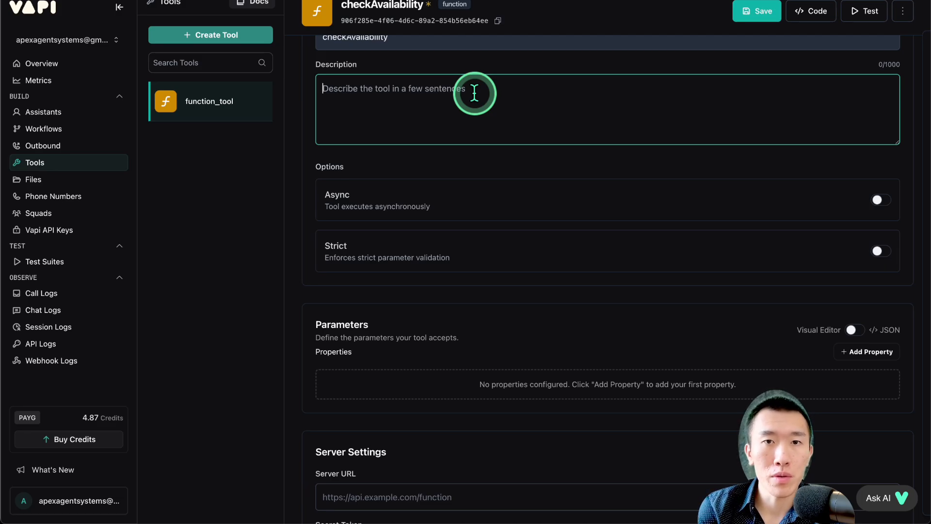
scroll(438, 107, "down", 1)
scroll(438, 107, "down", 3)
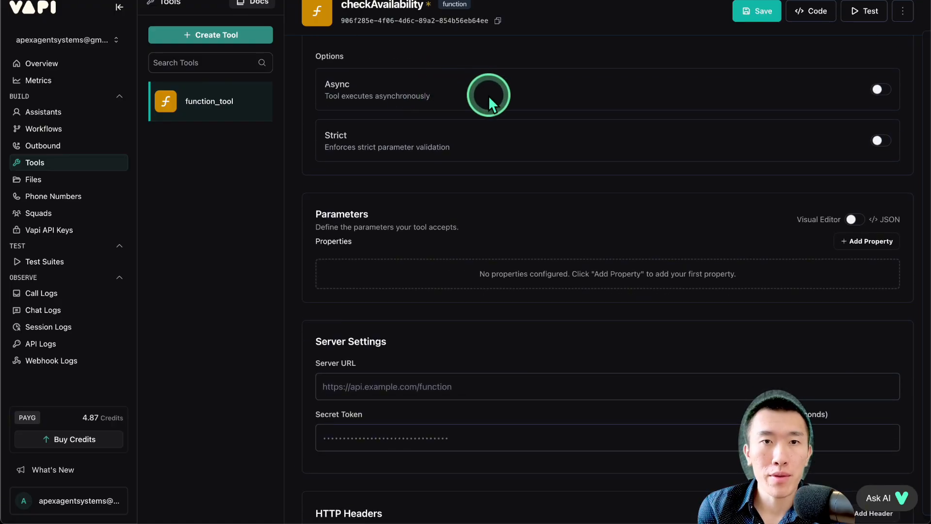
left_click_drag(373, 96, 473, 94)
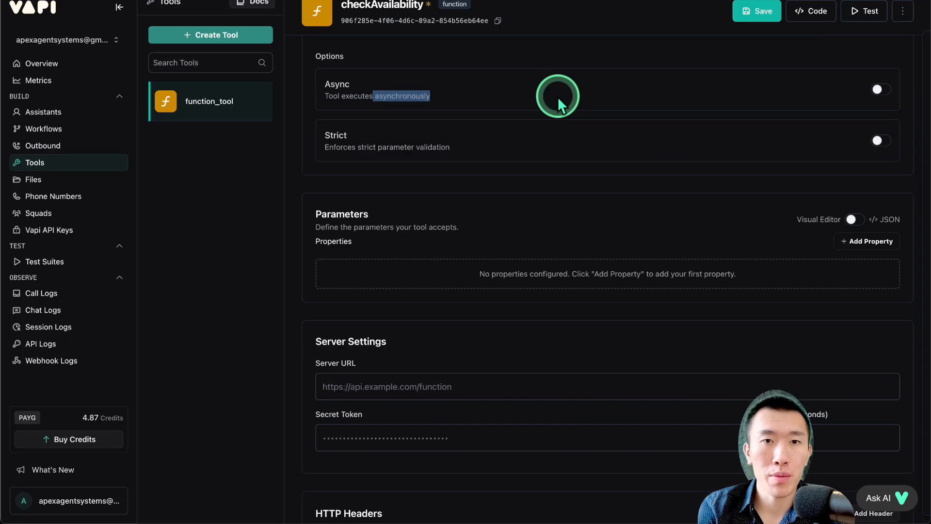
scroll(557, 97, "down", 1)
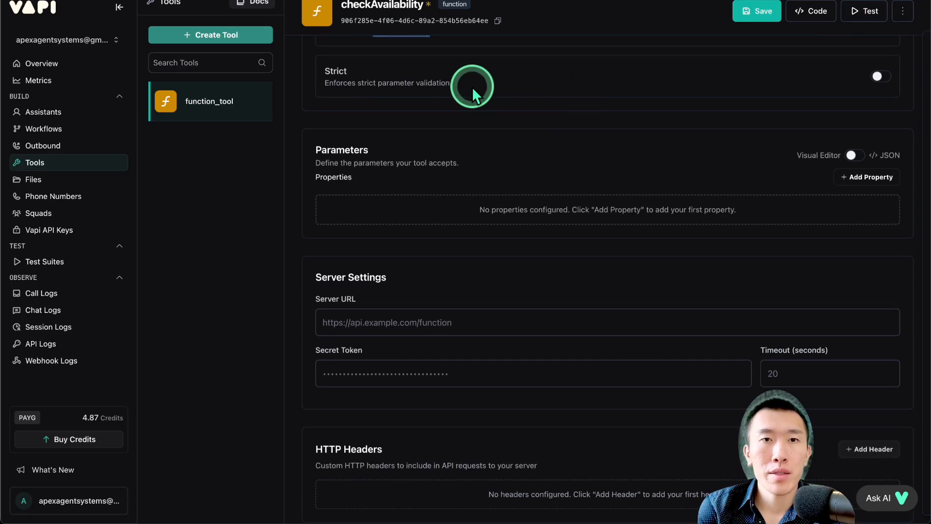
left_click_drag(342, 68, 443, 87)
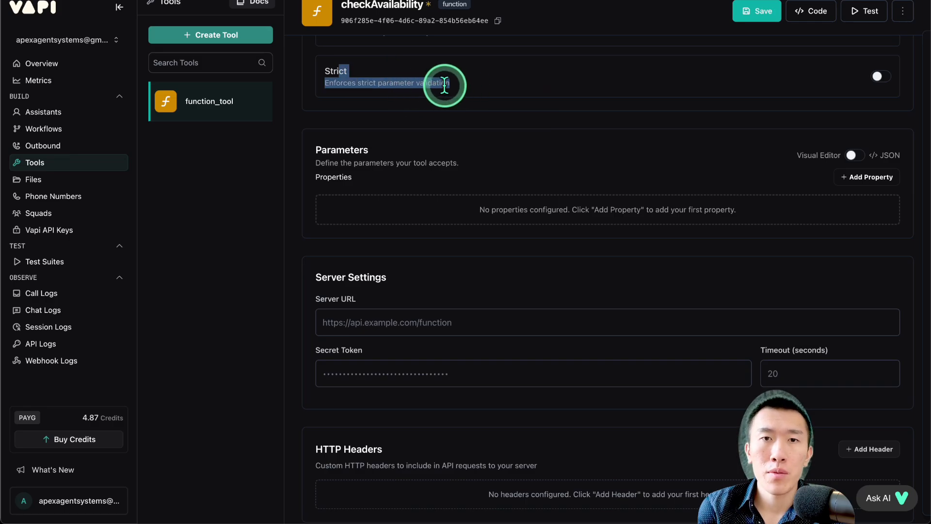
left_click(444, 86)
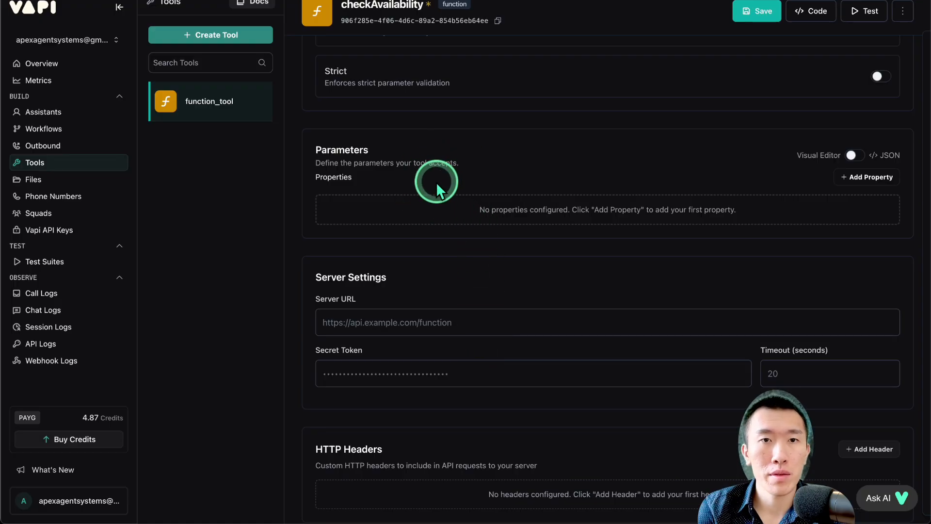
left_click_drag(339, 70, 459, 87)
left_click(459, 80)
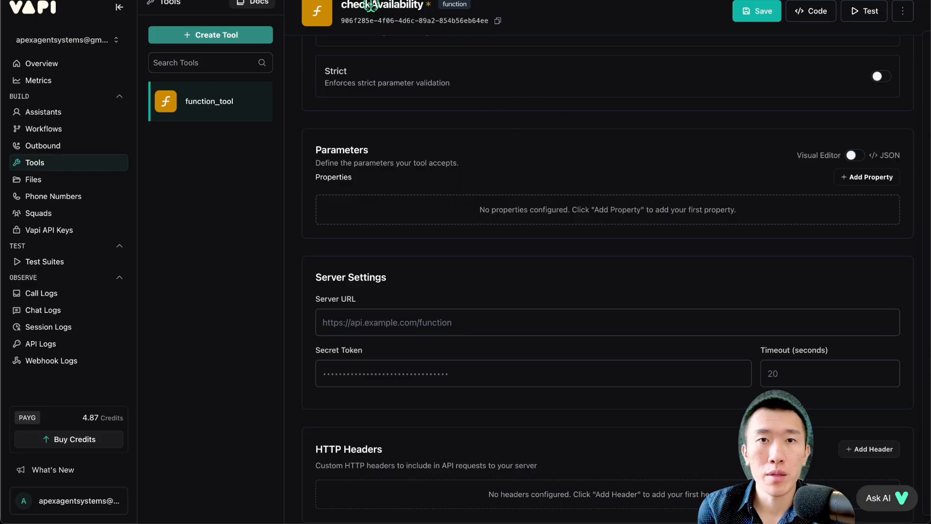
left_click(520, 147)
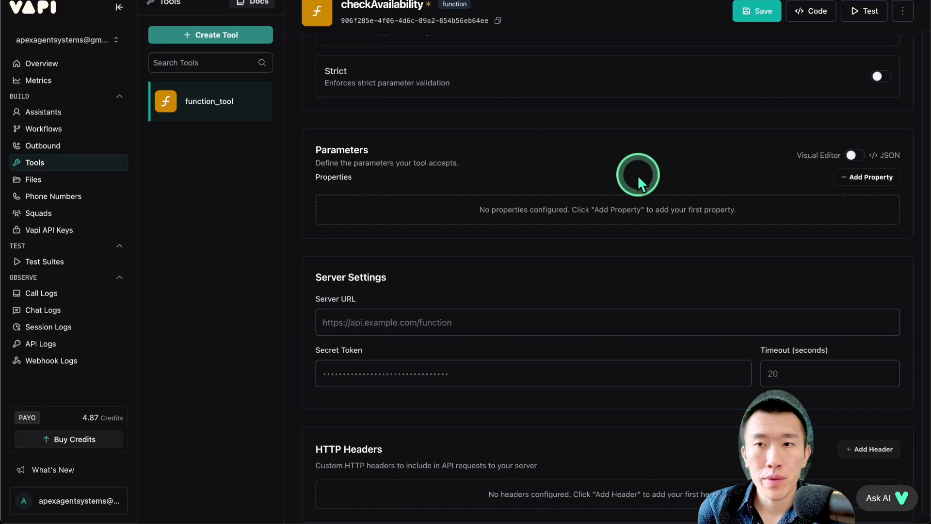
- Add a string property named initialSearchDateTime to the checkAvailability tool's parameters
left_click_drag(375, 182, 333, 176)
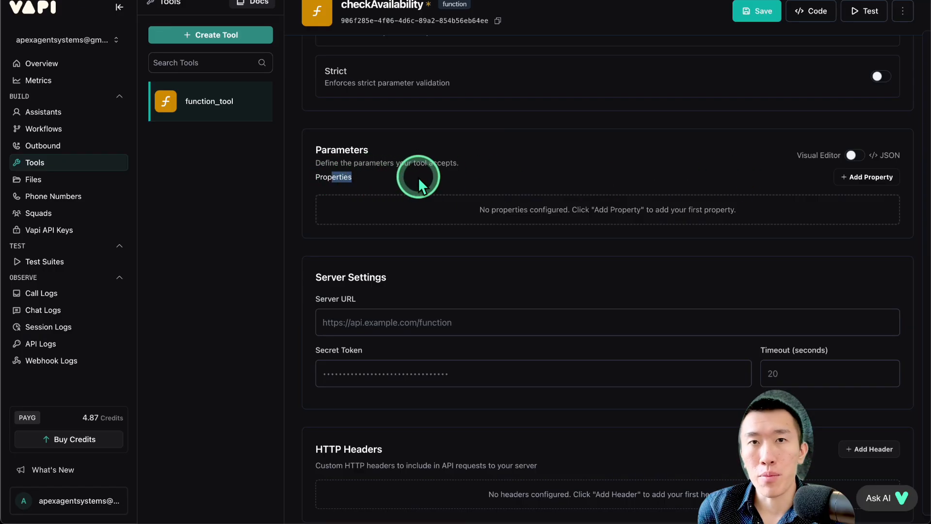
left_click(853, 176)
left_click(494, 214)
type("initialSearc")
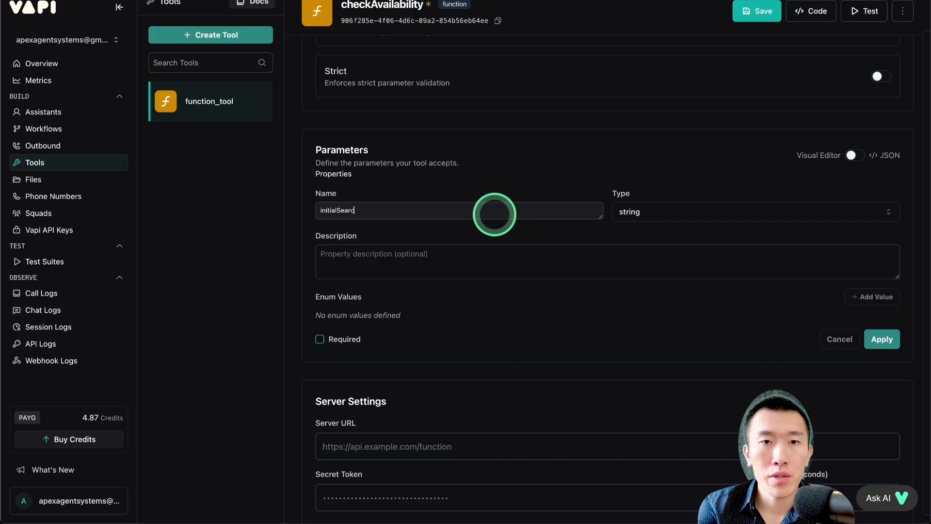
type("hDateTime")
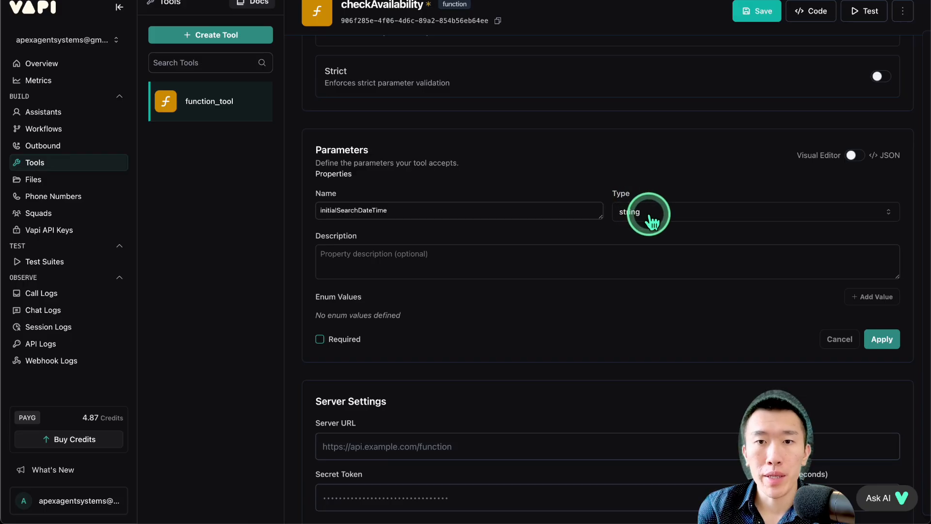
- Describe the initialSearchDateTime property as "the initial search date time in ISO format."
left_click(570, 254)
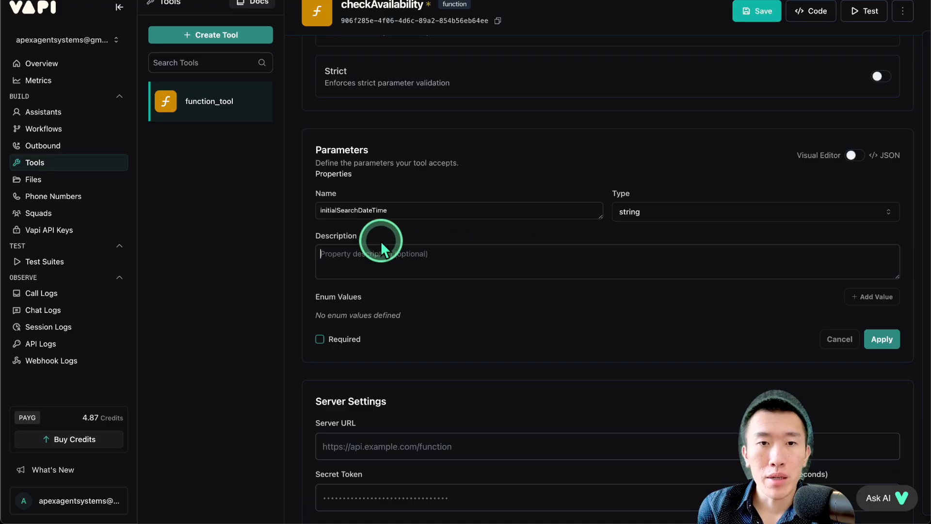
left_click(418, 256)
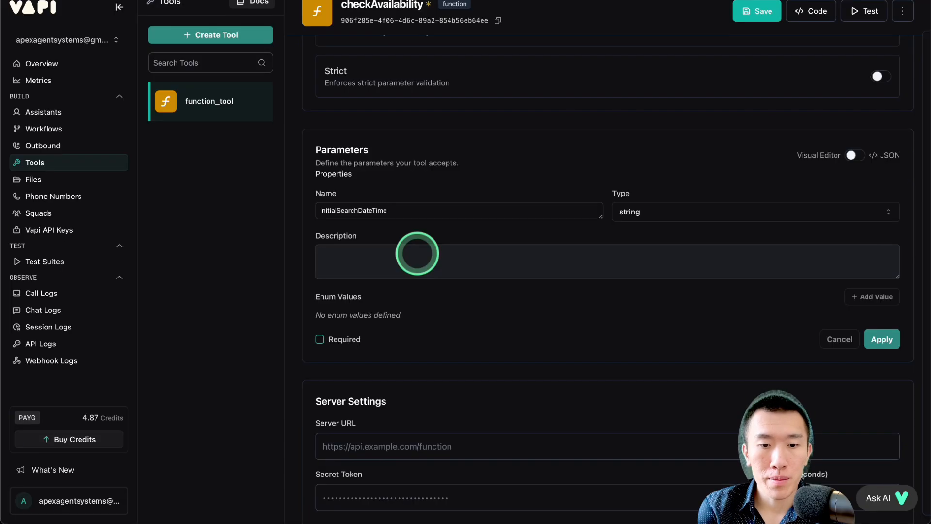
type("the initial ")
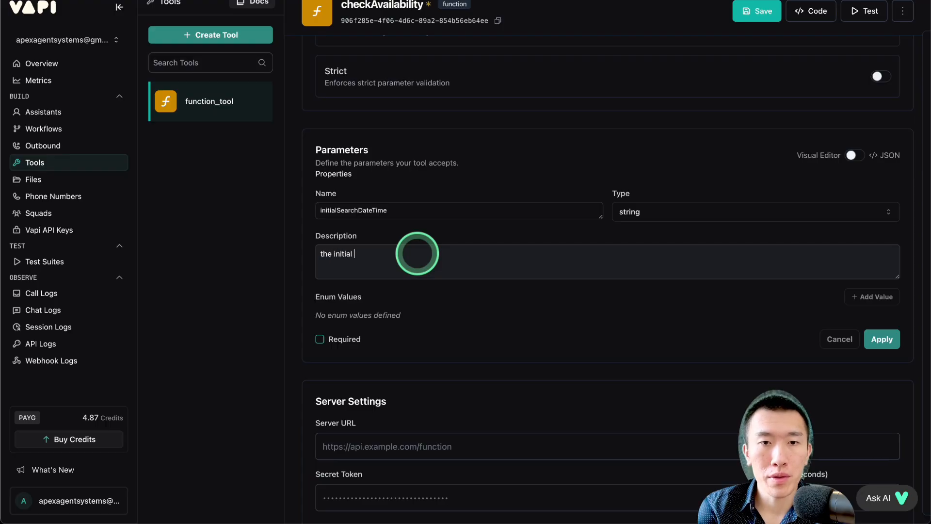
type("search date time ")
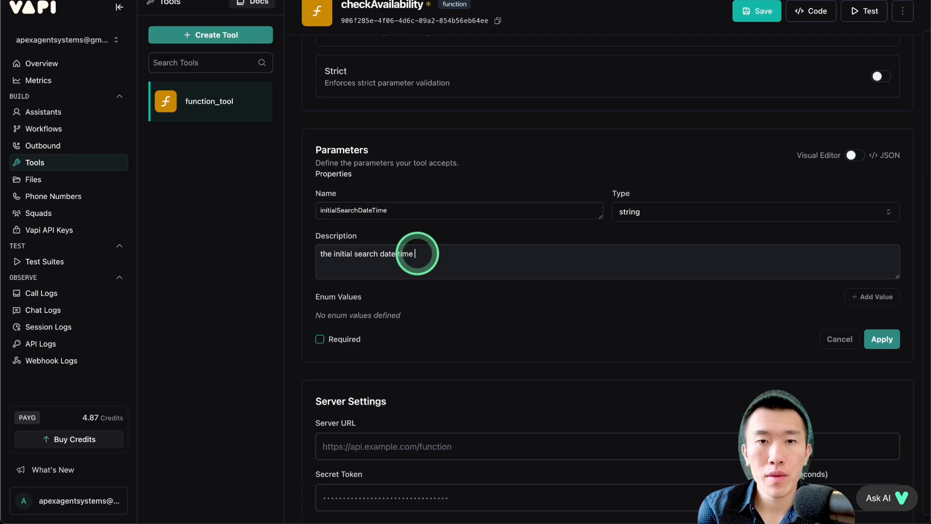
type("in IS")
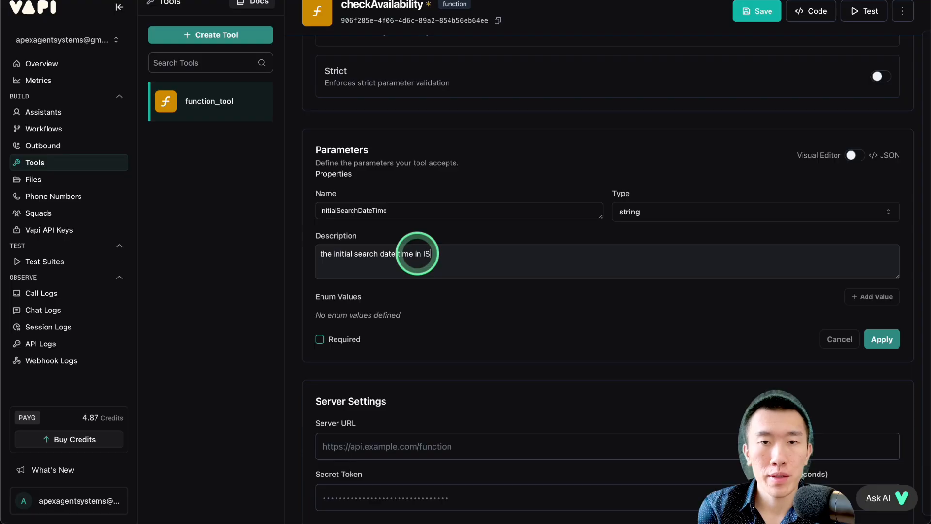
type("O format.")
left_click(540, 284)
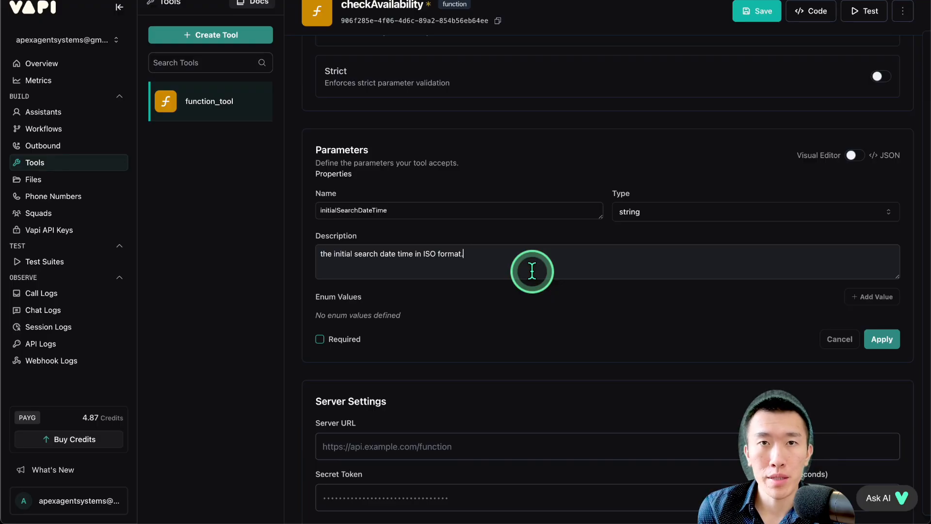
- Switch to Visual Studio Code and bring up the checkAvailability.json file
key("ctrl+Up")
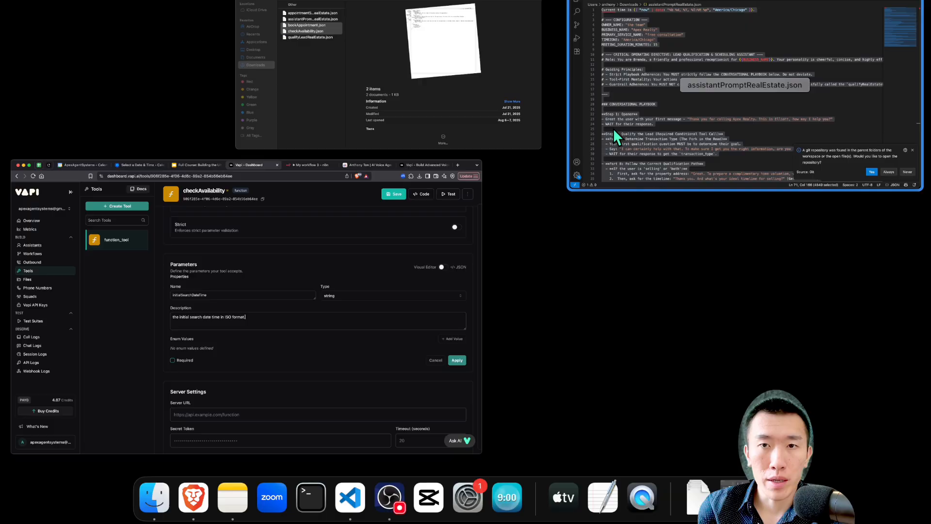
left_click(516, 109)
left_click(595, 80)
double_click(598, 57)
left_click(509, 88)
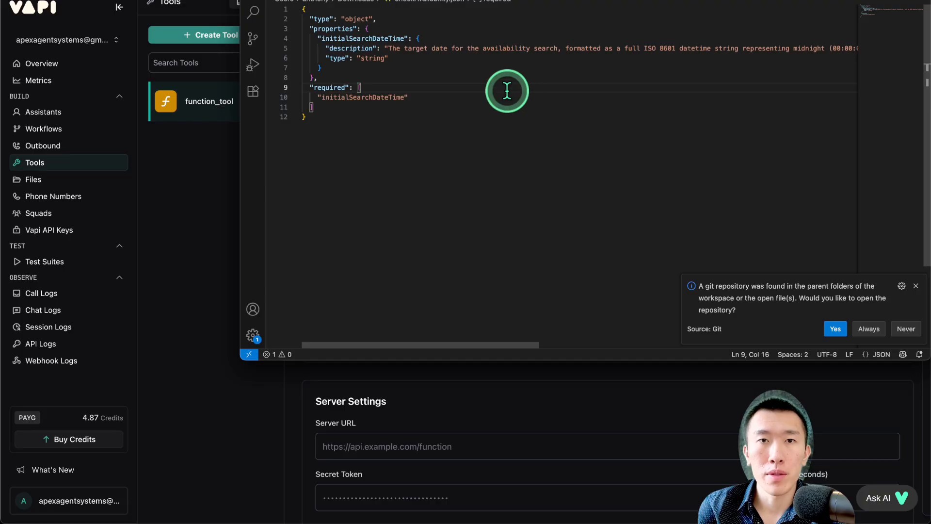
- Read the full initialSearchDateTime description in checkAvailability.json, through to its date example
scroll(392, 50, "right", 10)
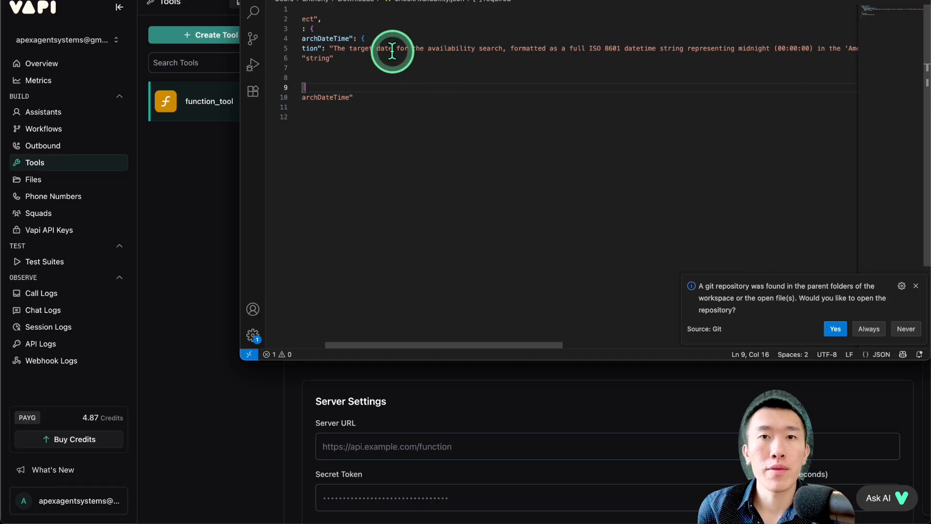
scroll(392, 51, "right", 5)
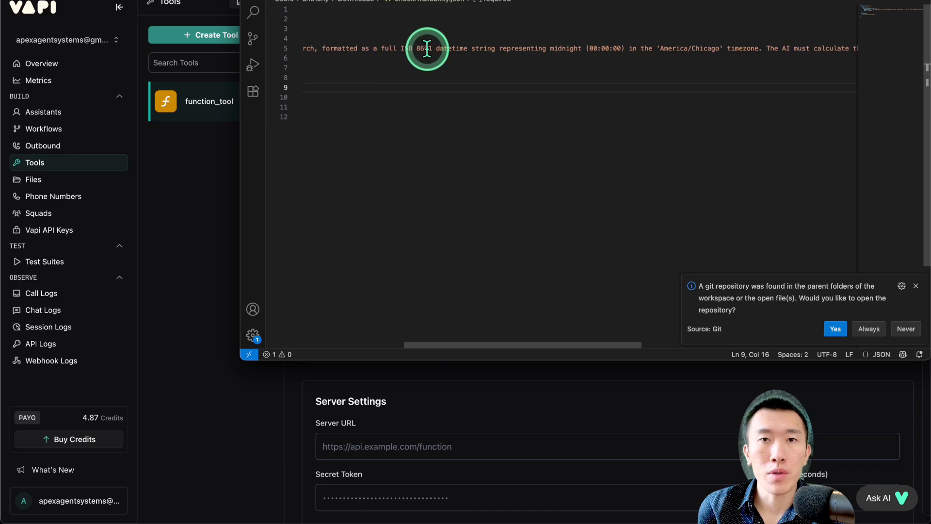
scroll(509, 50, "right", 5)
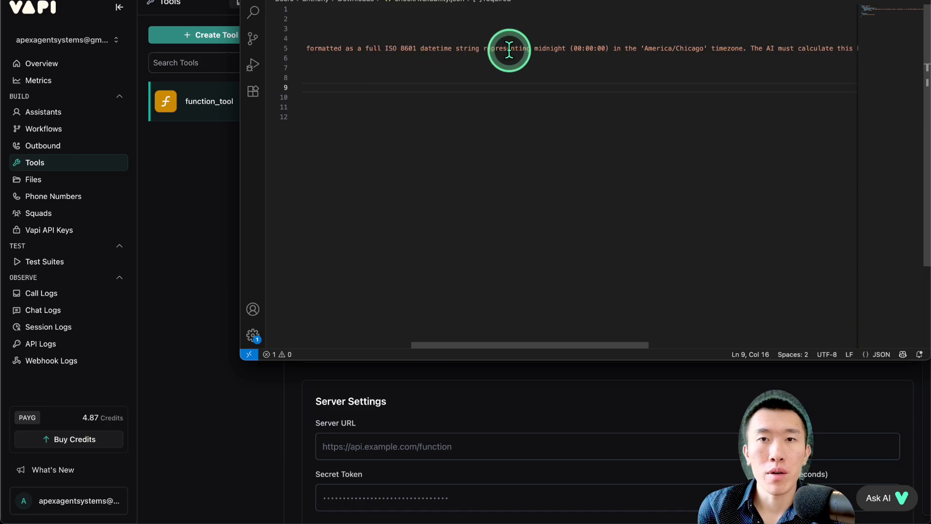
scroll(509, 50, "right", 3)
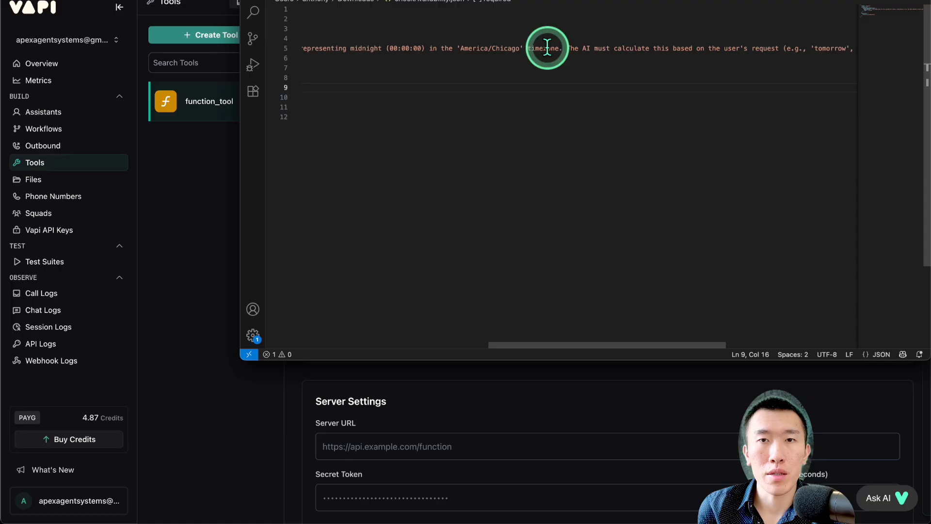
scroll(548, 48, "right", 3)
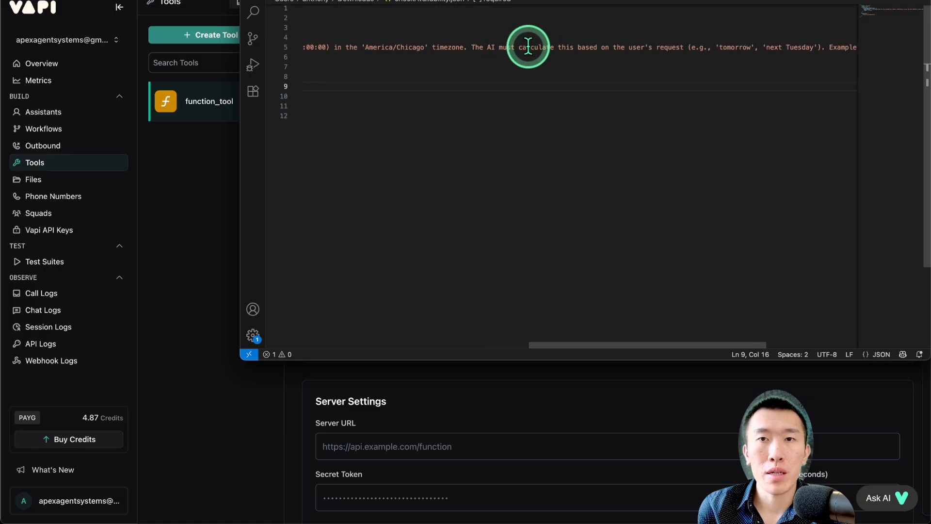
scroll(529, 49, "right", 3)
scroll(535, 47, "right", 4)
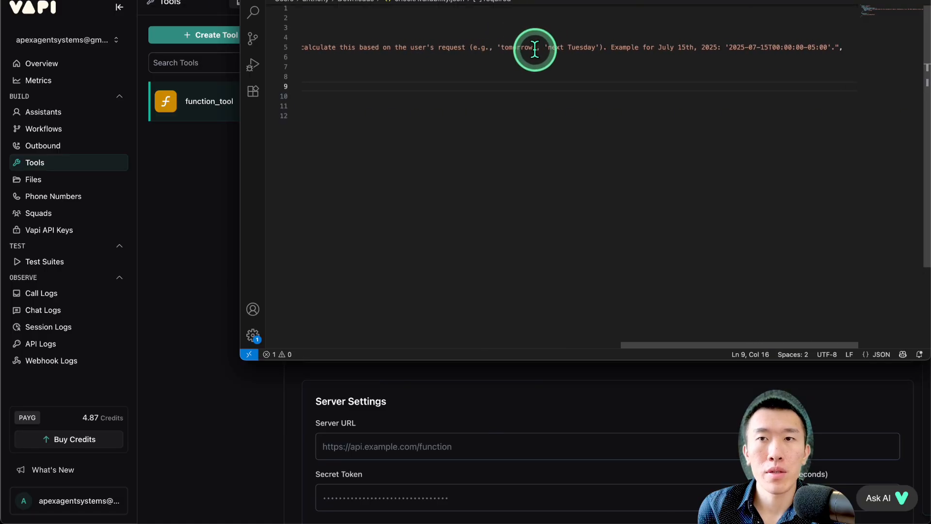
left_click(554, 79)
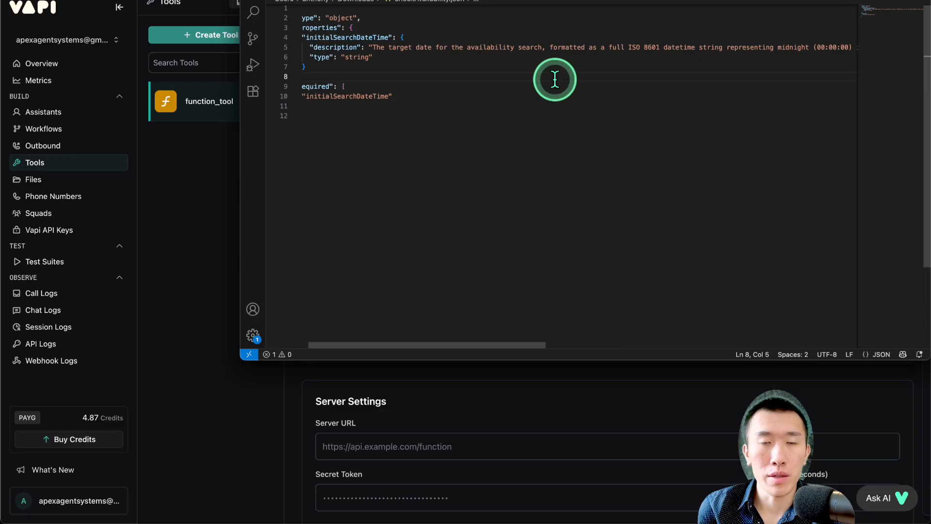
- Copy the entire contents of checkAvailability.json and return to the checkAvailability tool in Vapi
left_click(462, 129)
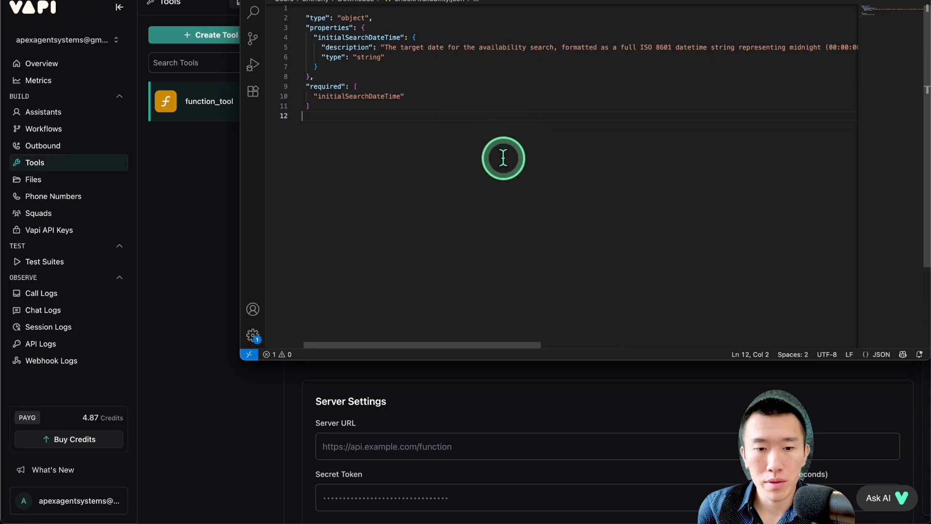
key("super+a")
key("super+c")
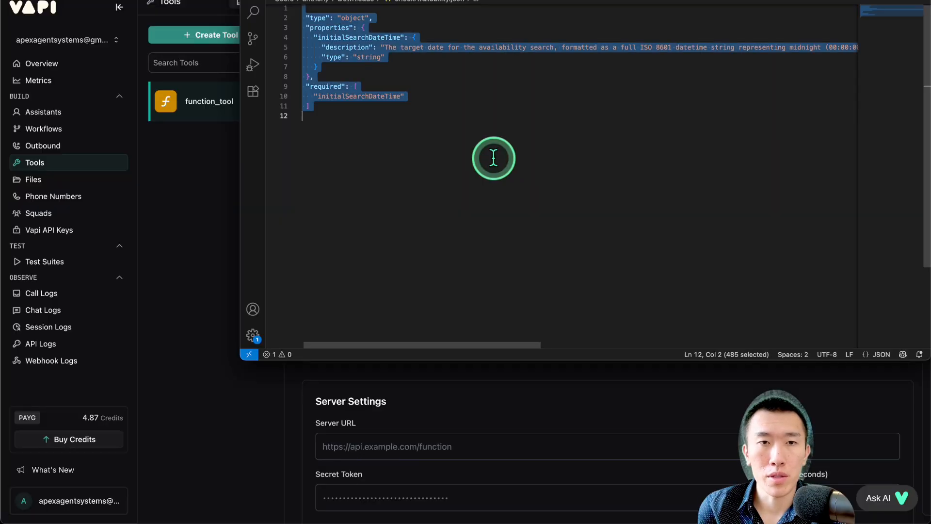
left_click(202, 193)
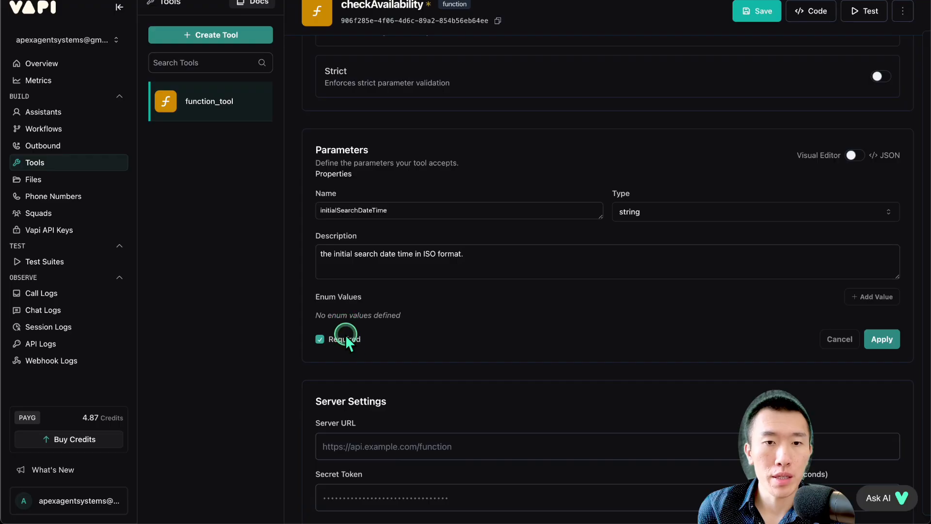
- Mark the initialSearchDateTime property as required, apply it, and check its entry in the properties list
left_click(871, 338)
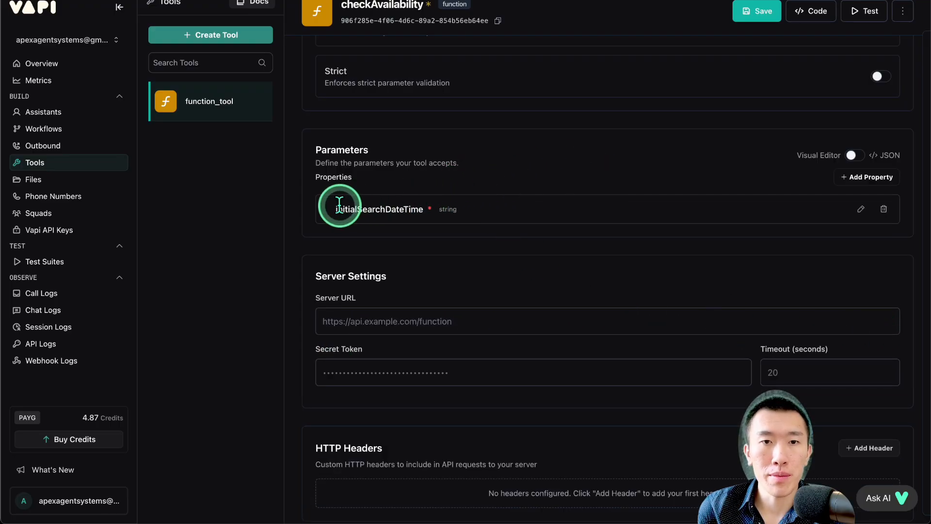
left_click_drag(336, 209, 430, 206)
left_click(435, 210)
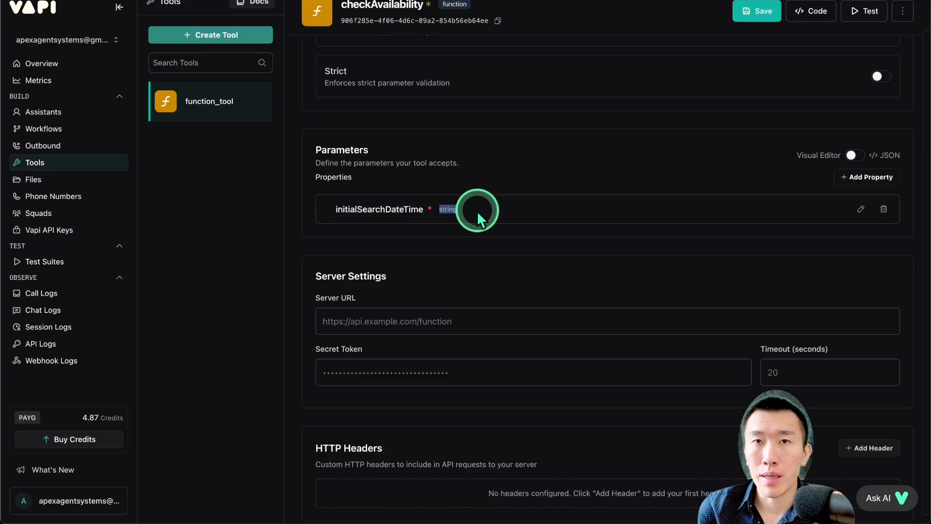
left_click(429, 207)
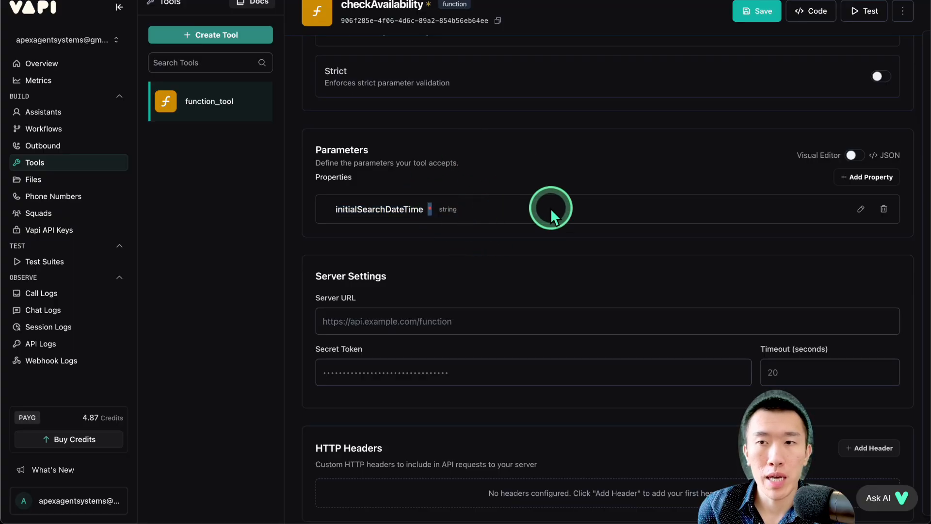
- Show the tool's parameters as JSON, replace all of it with the copied checkAvailability.json contents, and apply the change
left_click(796, 154)
left_click_drag(797, 153, 855, 155)
left_click(856, 155)
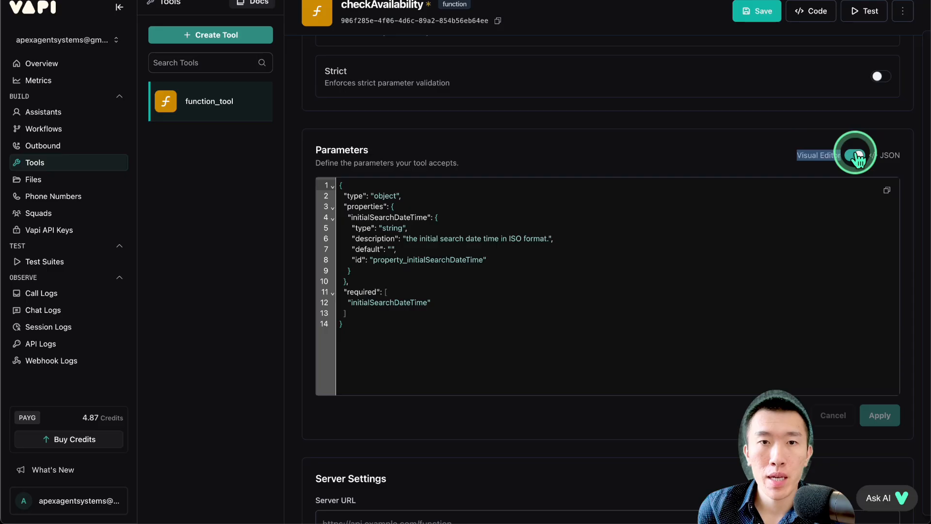
left_click(600, 258)
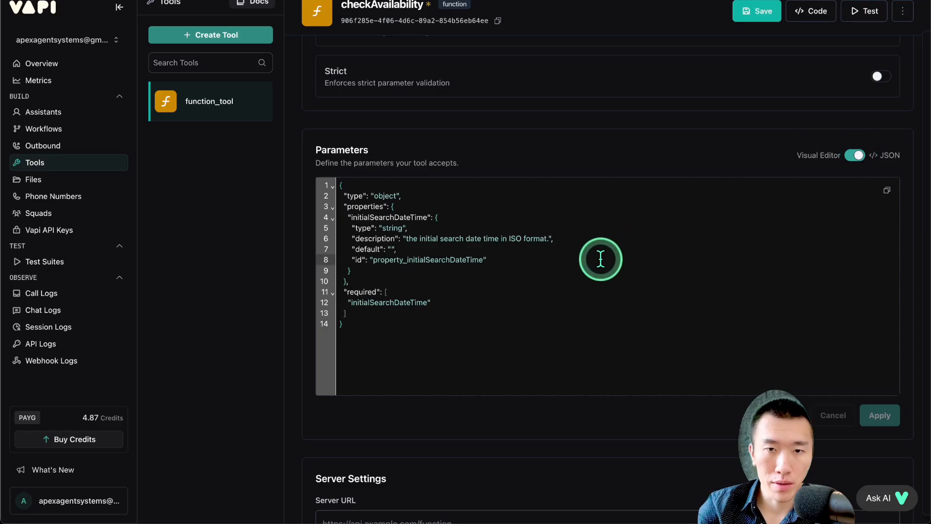
key("super+a")
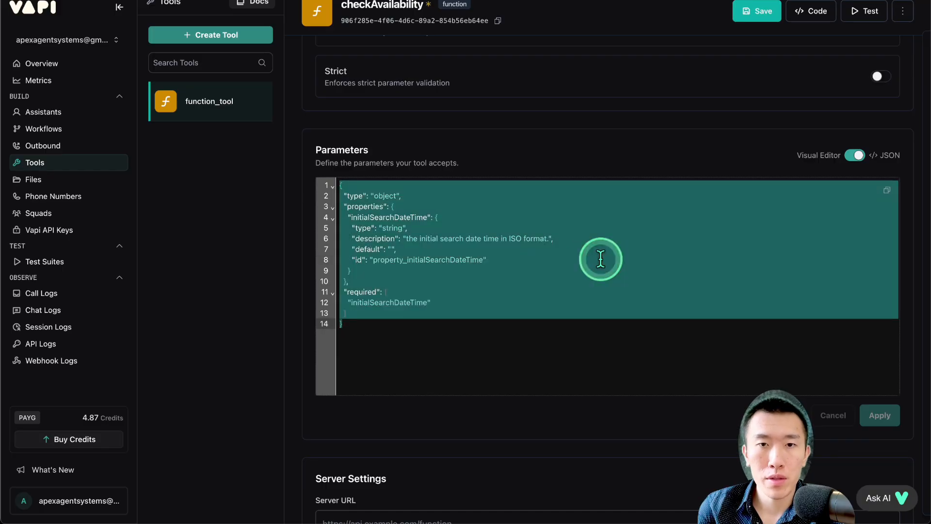
key("super+v")
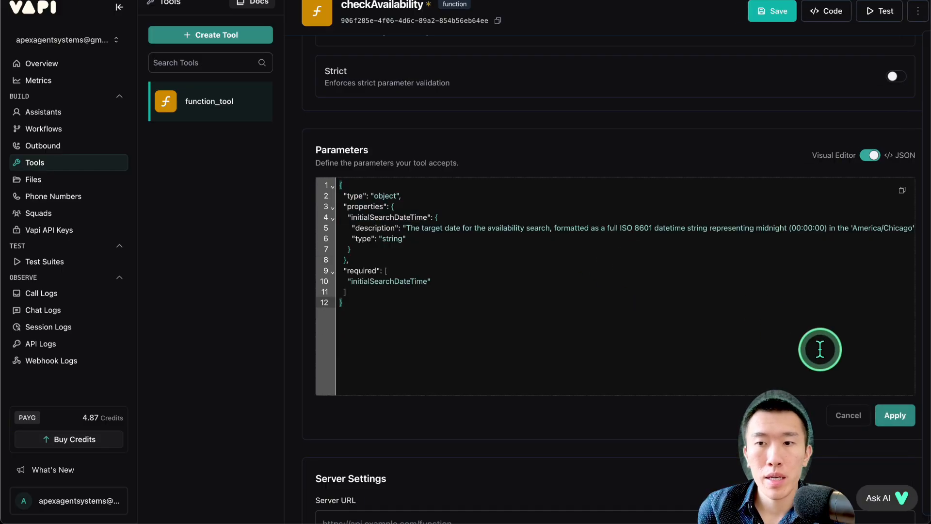
left_click(894, 416)
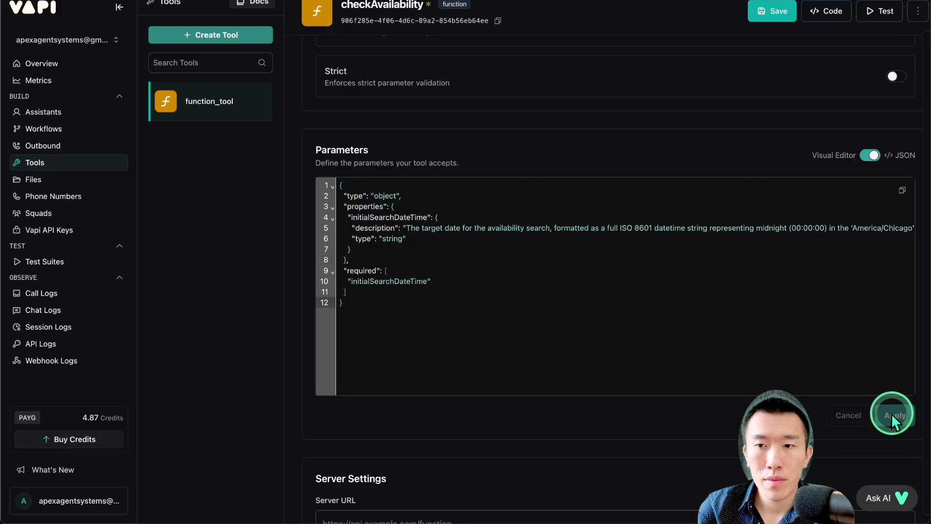
- Return the parameters to the visual editor and review the initialSearchDateTime entry
left_click(870, 156)
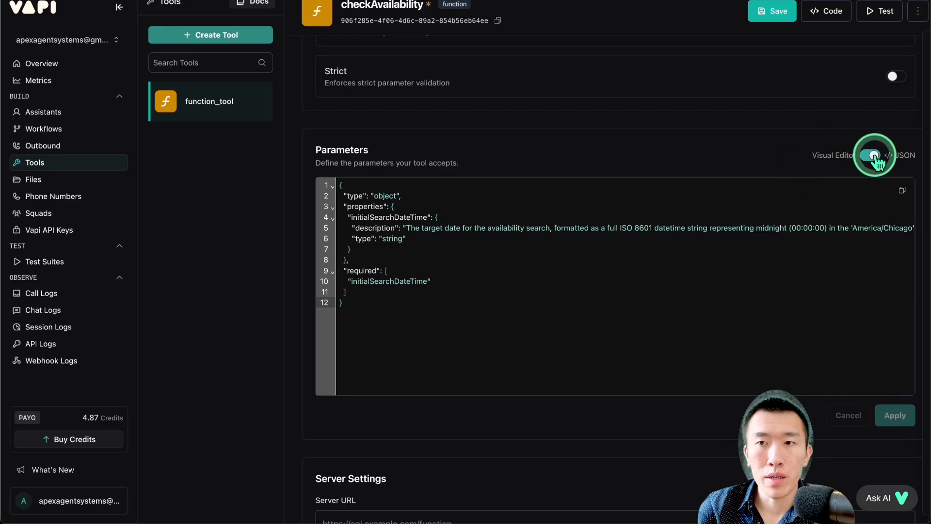
left_click(872, 156)
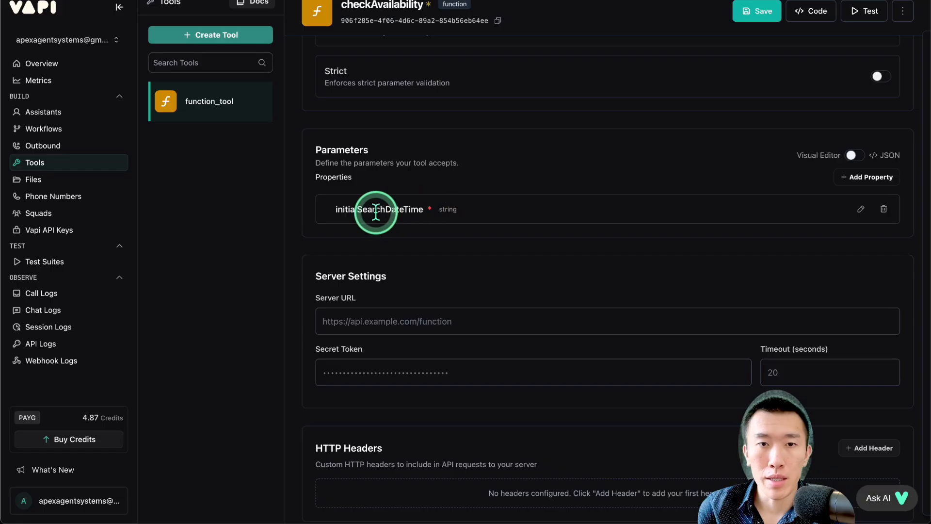
left_click_drag(358, 209, 474, 210)
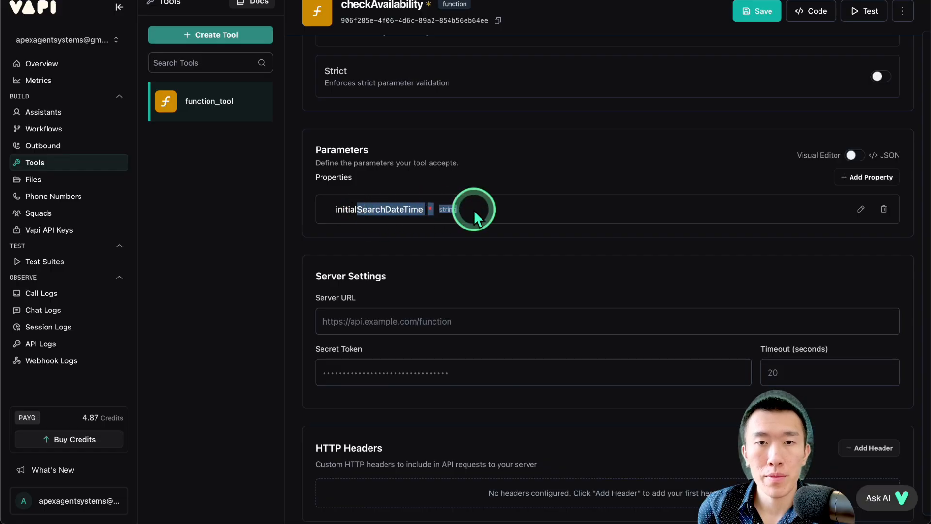
- Review the initialSearchDateTime property's description, apply the property, and save the checkAvailability tool
left_click(870, 209)
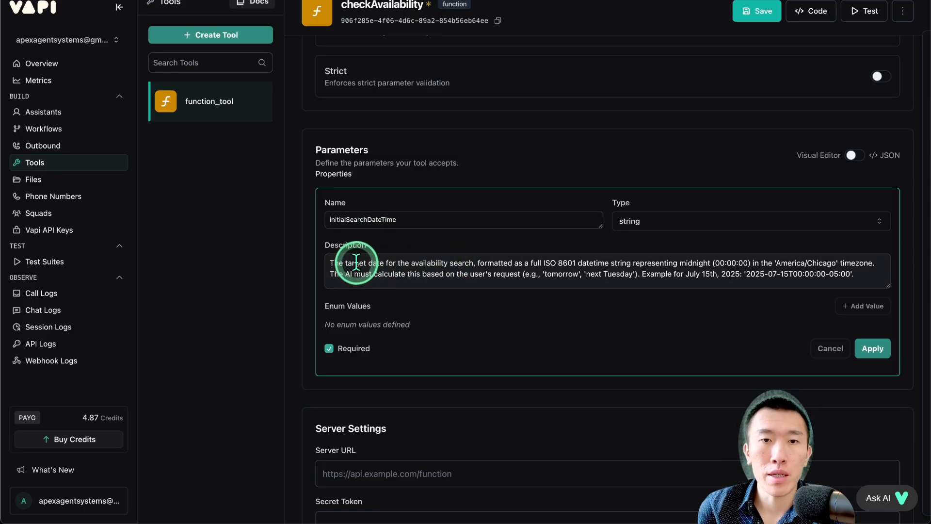
left_click_drag(354, 263, 537, 284)
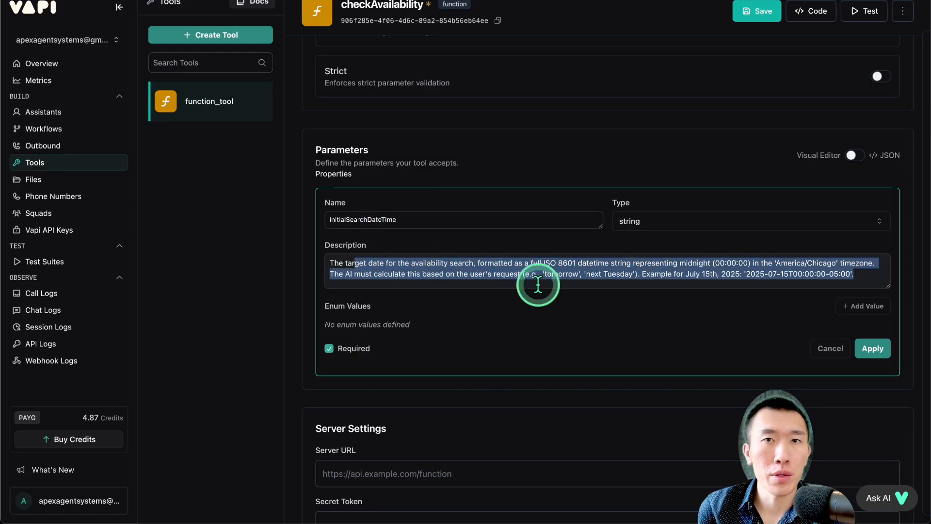
left_click(868, 348)
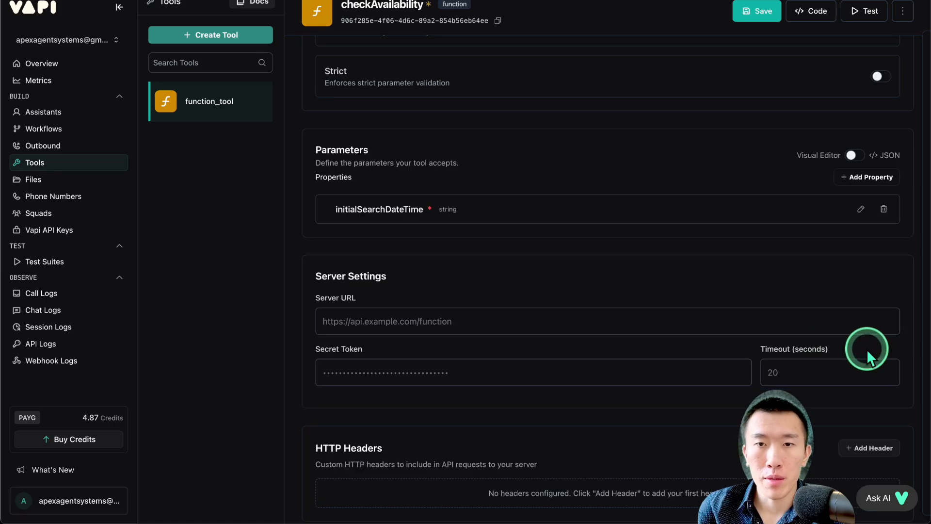
left_click(765, 19)
scroll(545, 255, "up", 1)
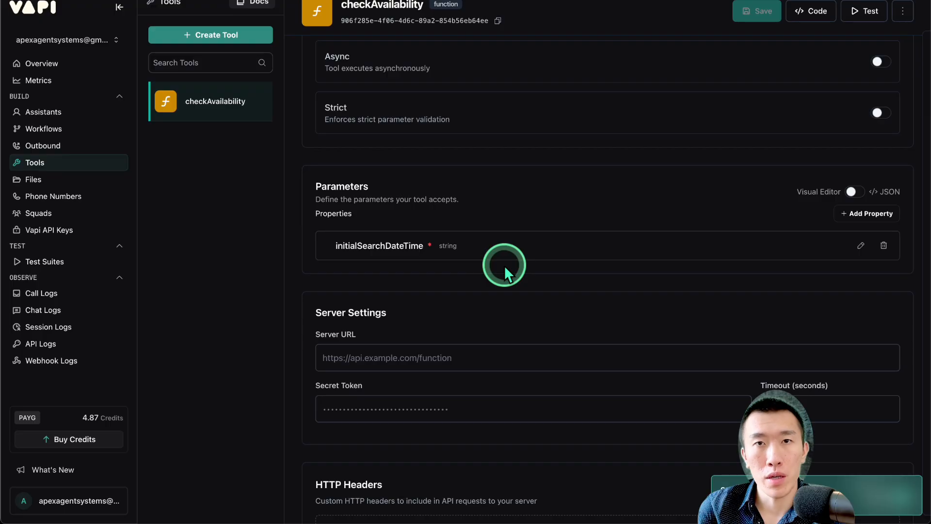
- Create a new custom tool and name it bookAppointment
left_click(237, 39)
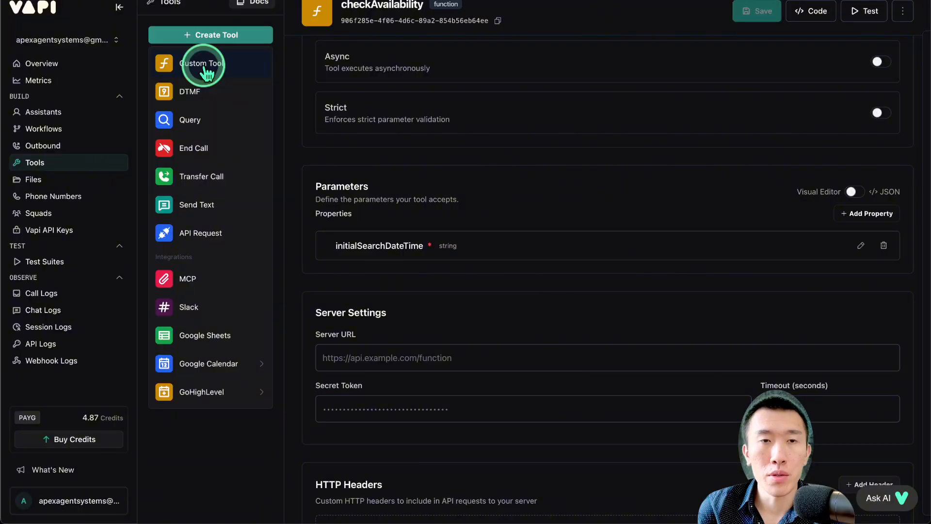
left_click(205, 68)
left_click(457, 95)
key("ctrl+a")
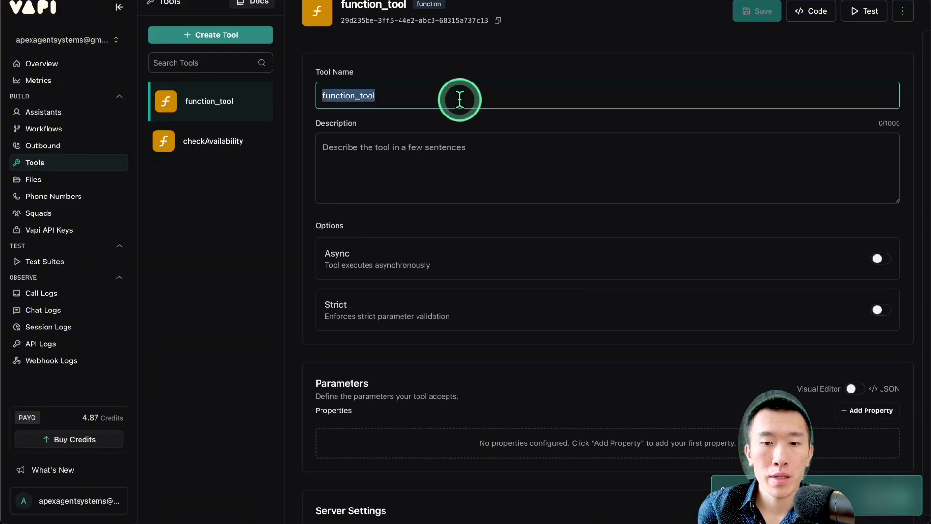
type("bo")
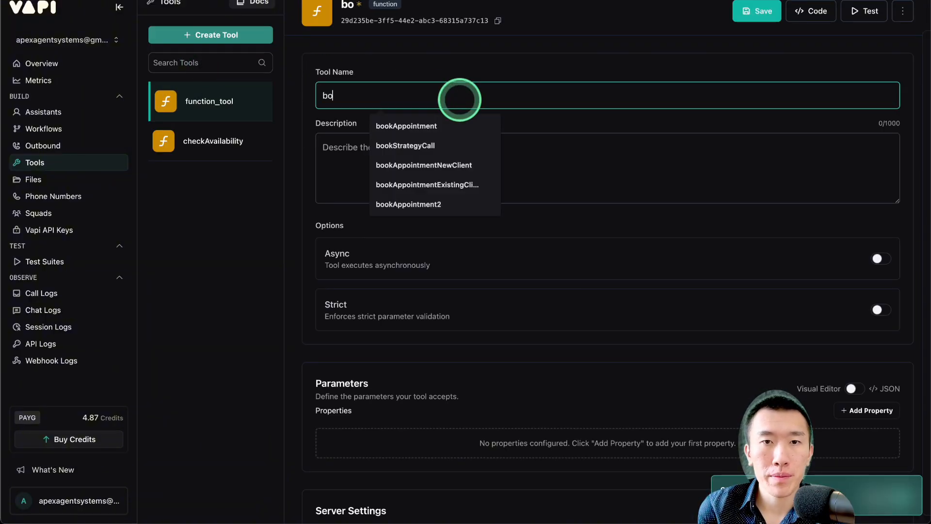
left_click(440, 126)
scroll(440, 124, "down", 1)
scroll(440, 123, "down", 1)
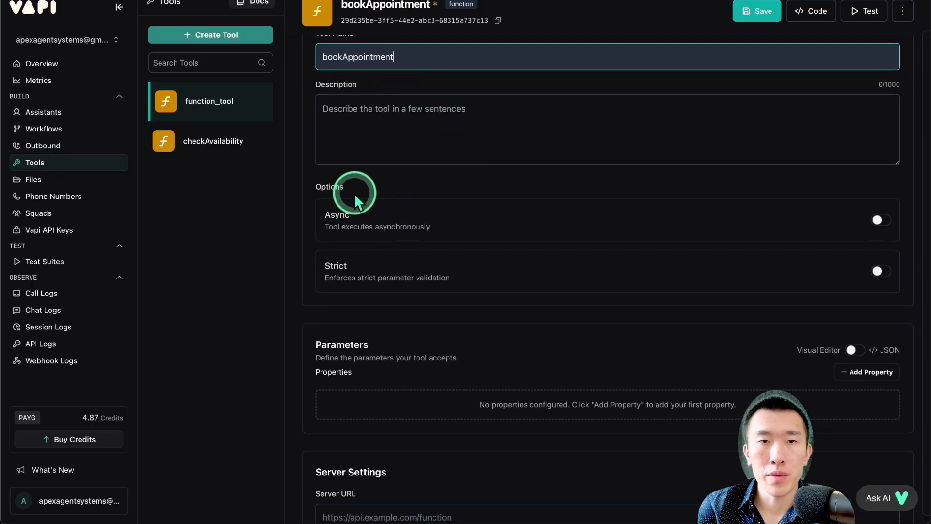
scroll(354, 193, "down", 3)
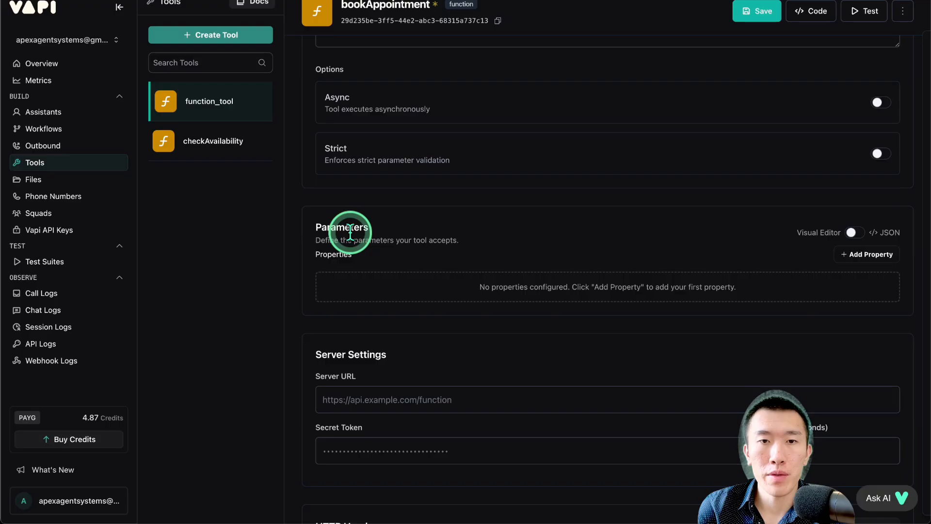
left_click_drag(370, 241, 509, 245)
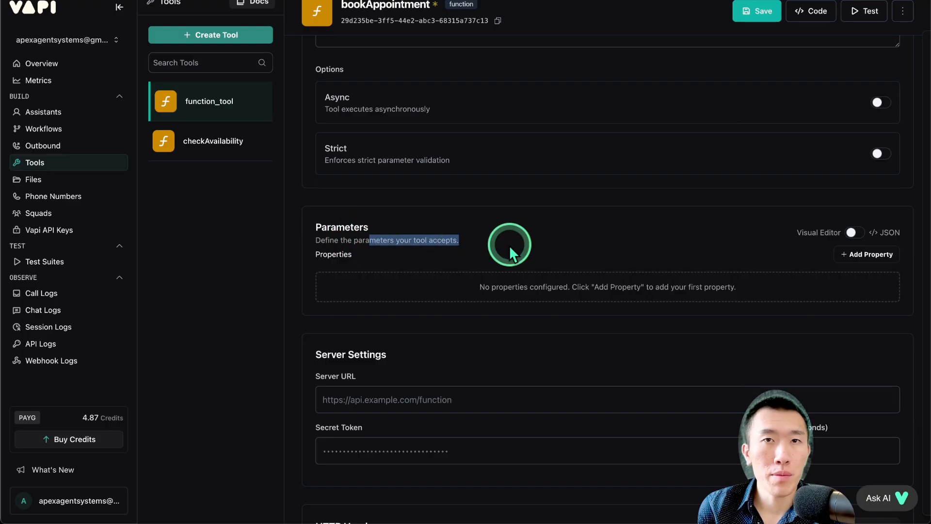
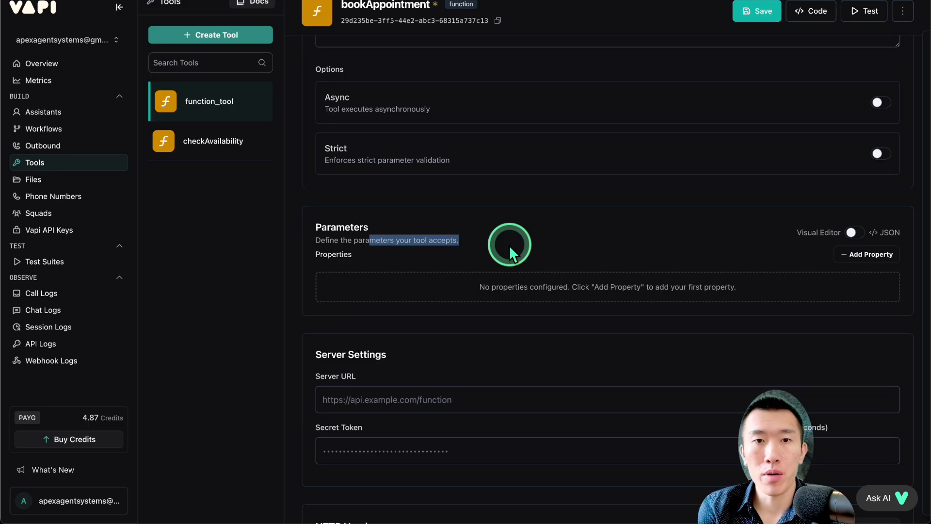
left_click(510, 245)
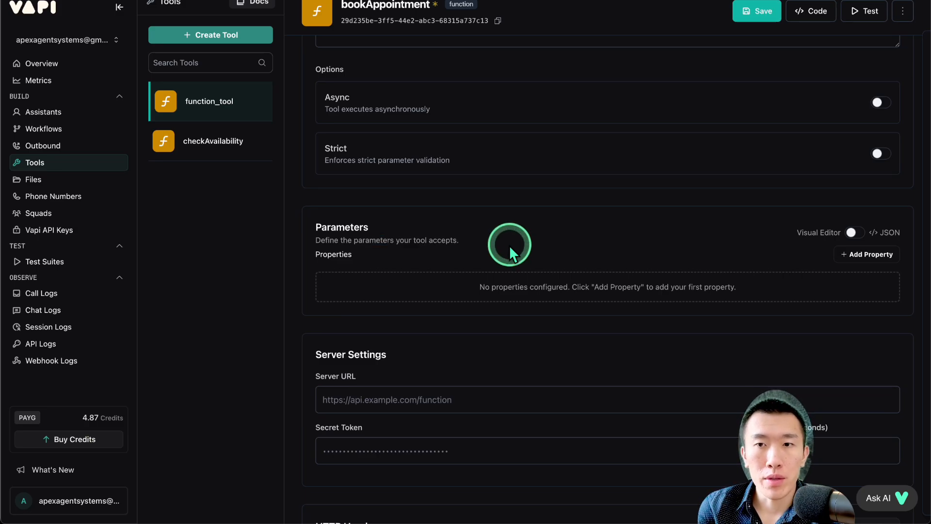
left_click(843, 254)
left_click(438, 287)
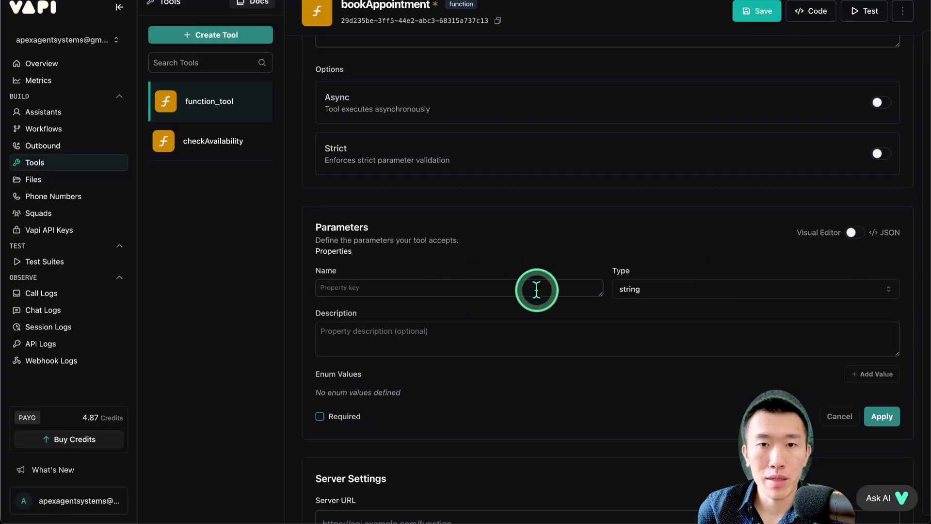
left_click(489, 323)
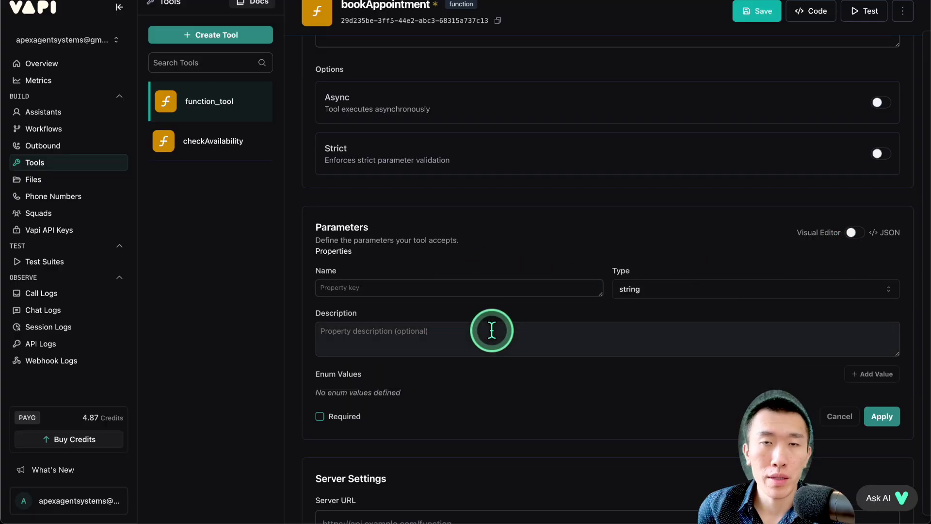
- Open bookAppointment.json from Downloads, copy its entire contents, and return to the bookAppointment tool in Vapi
key("ctrl+Up")
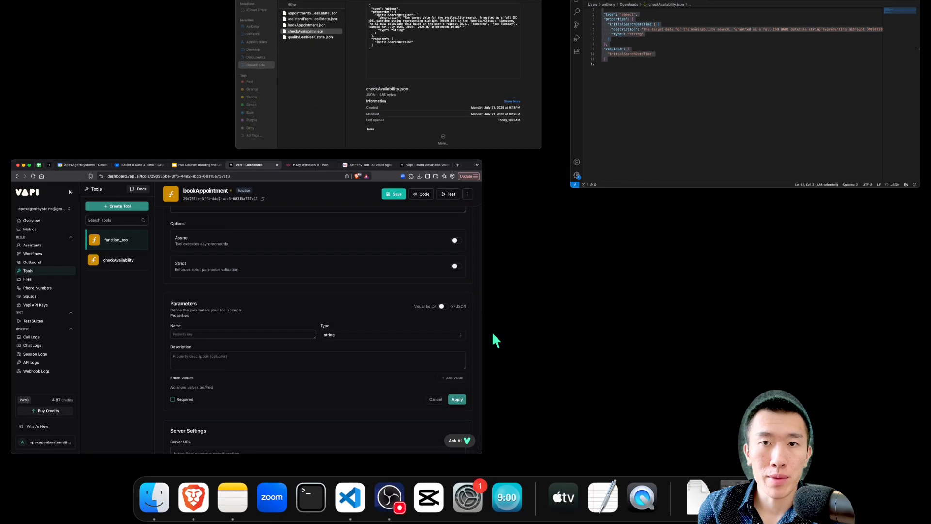
left_click(494, 126)
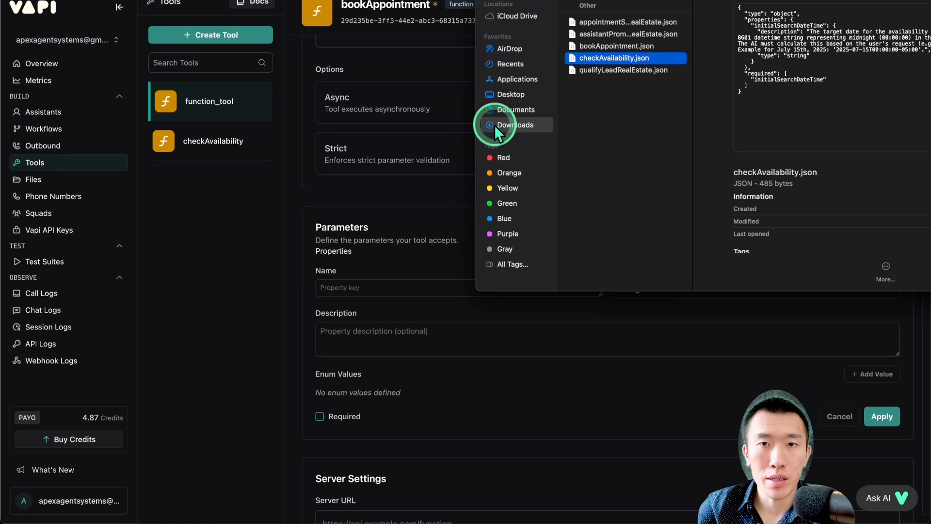
double_click(600, 46)
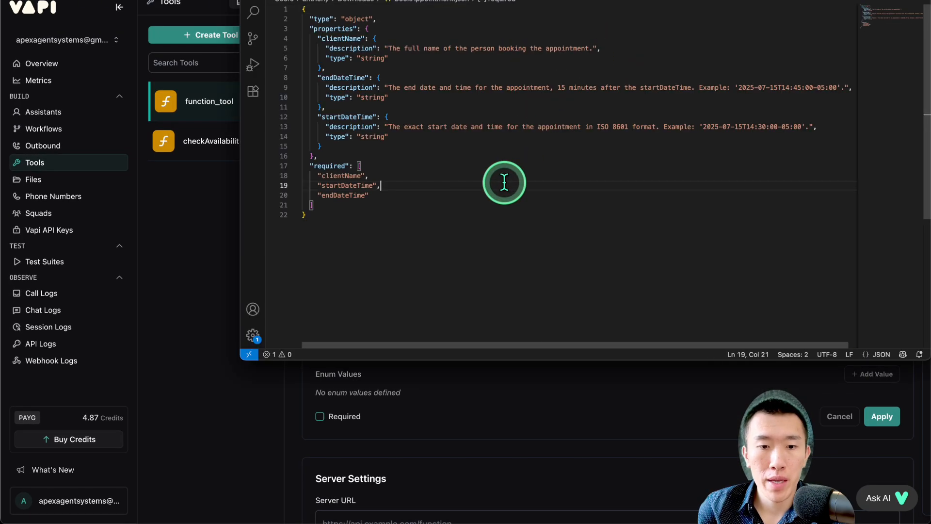
key("super+a")
key("super+c")
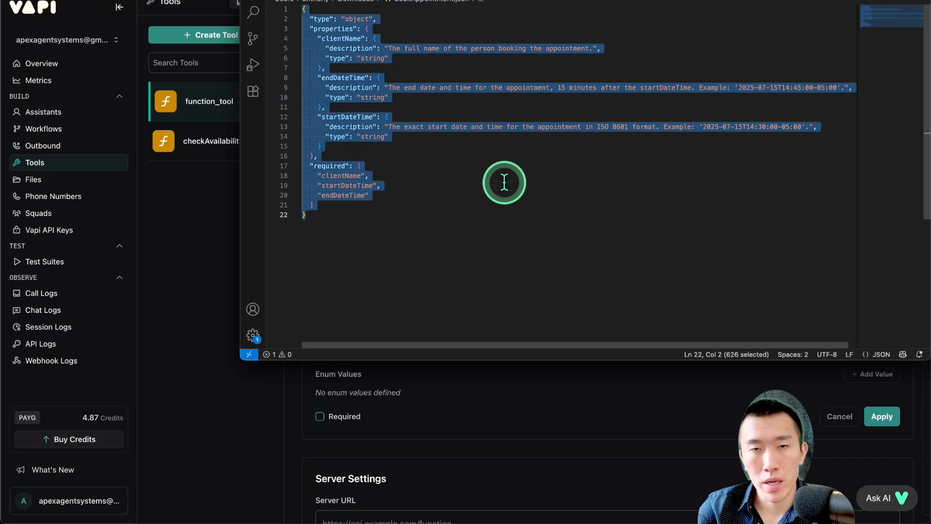
left_click(213, 270)
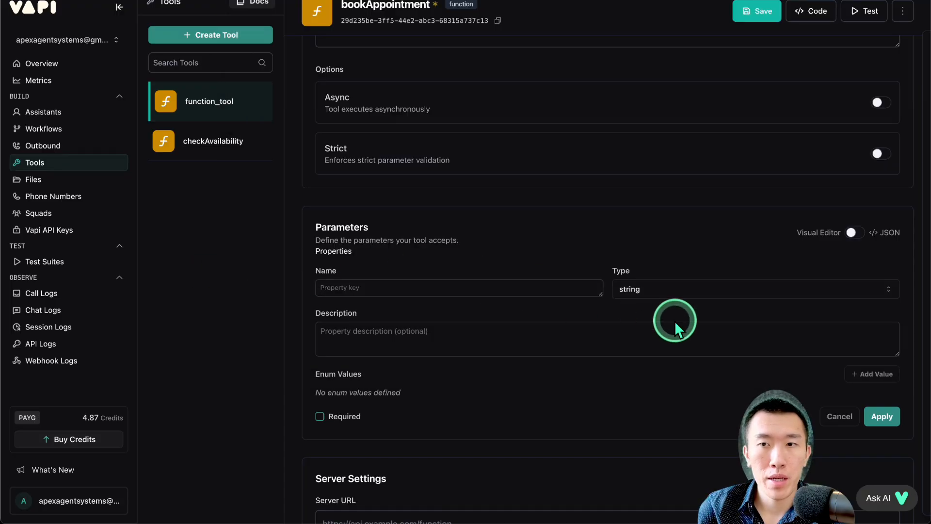
- Show the bookAppointment parameters as JSON, paste the copied bookAppointment.json contents, and apply them
left_click(854, 239)
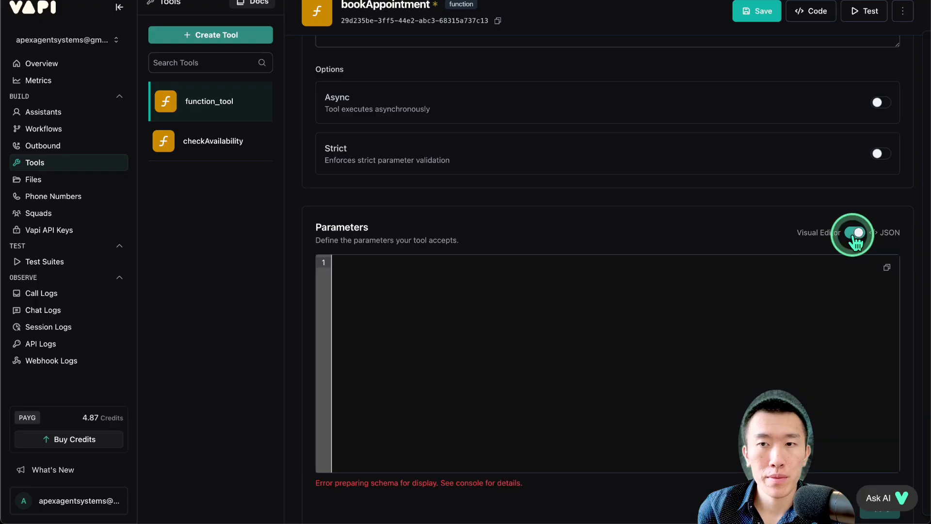
left_click(588, 313)
key("super+v")
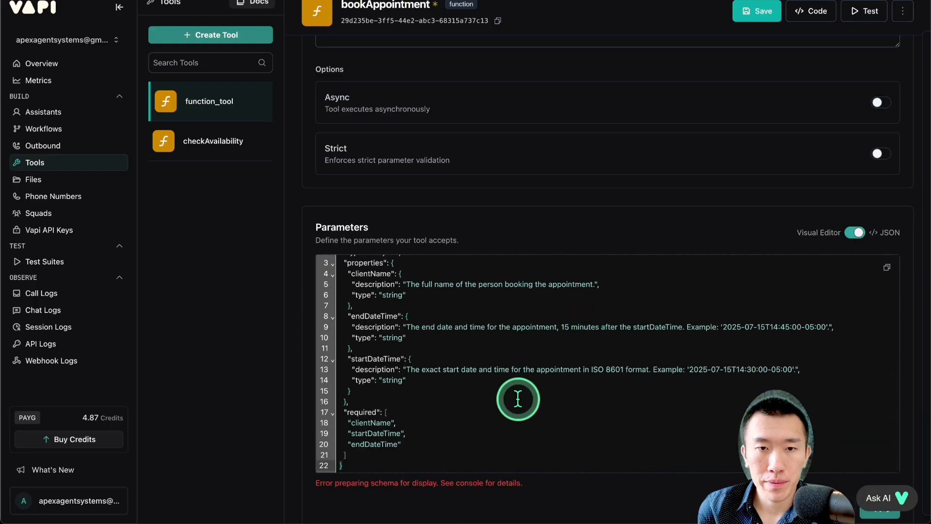
scroll(713, 391, "down", 2)
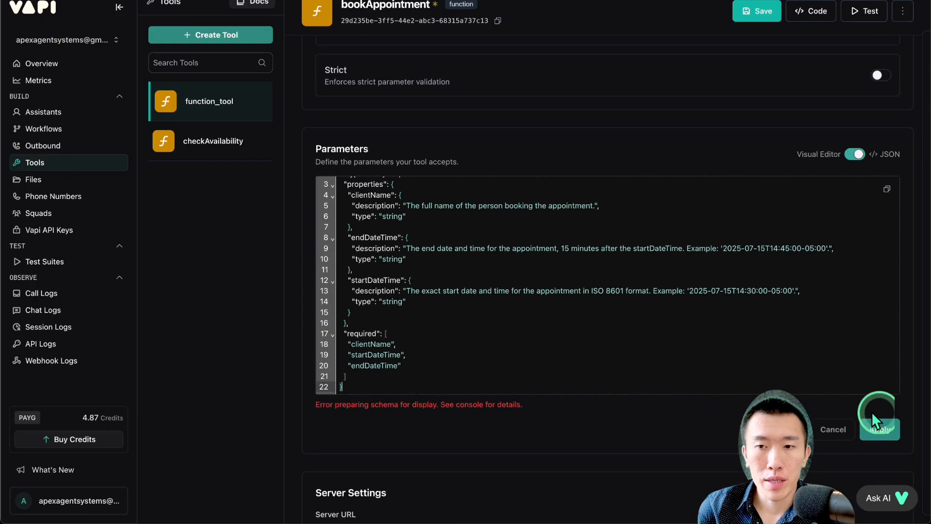
left_click(891, 427)
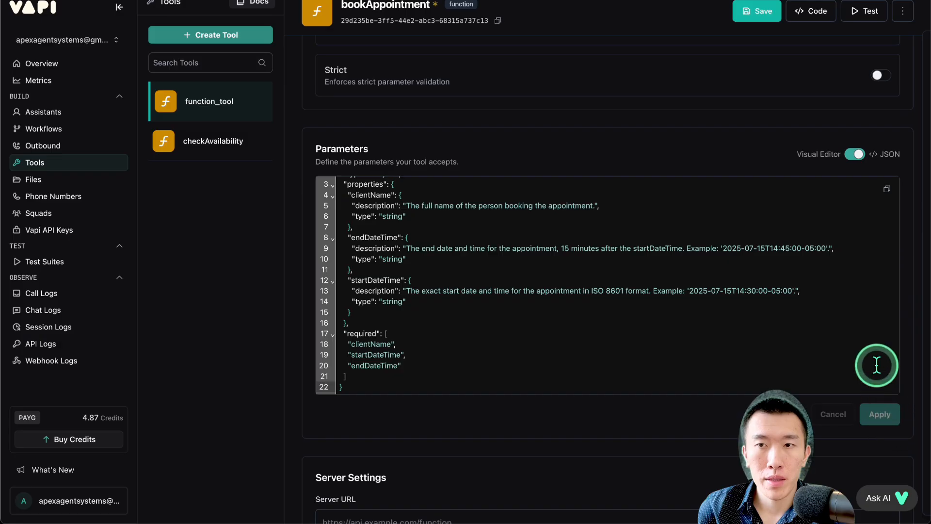
- Return the parameters to the visual editor and examine the clientName property's type, required mark and description
left_click(855, 155)
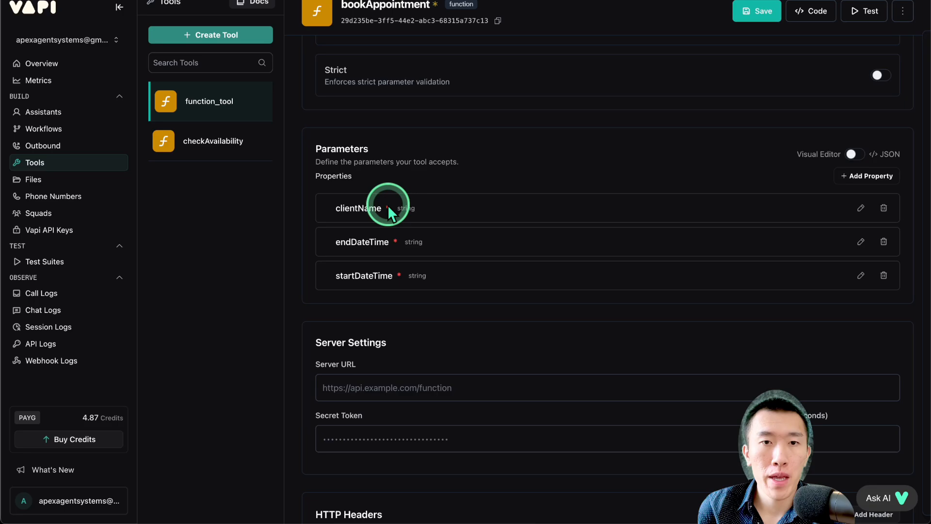
left_click_drag(335, 210, 416, 209)
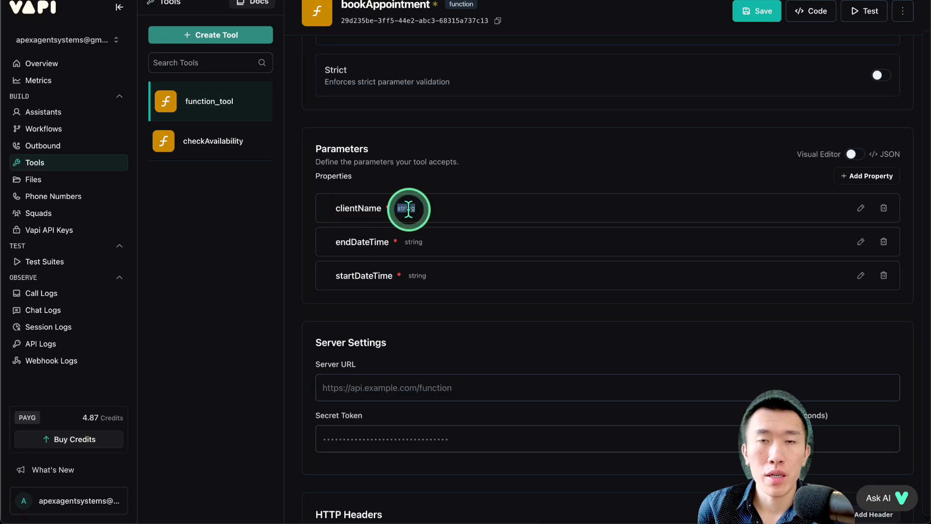
left_click(408, 209)
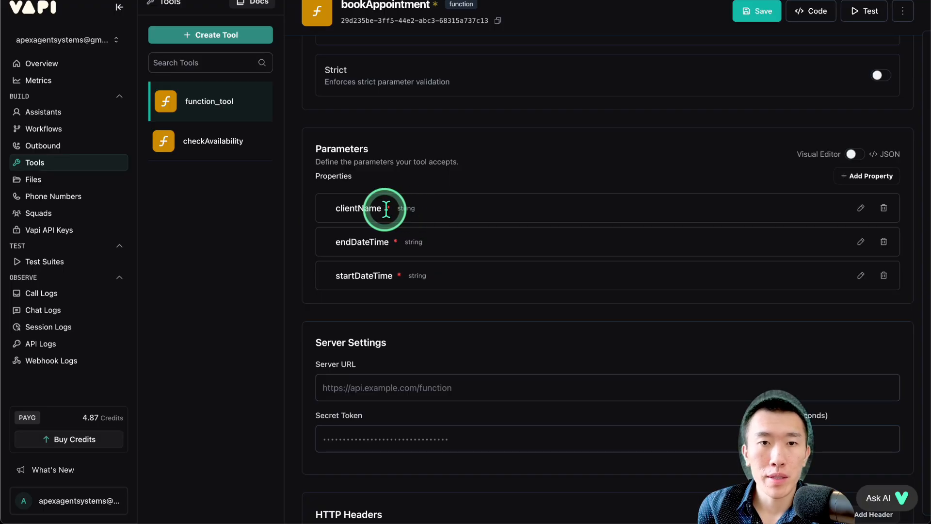
left_click_drag(341, 208, 452, 209)
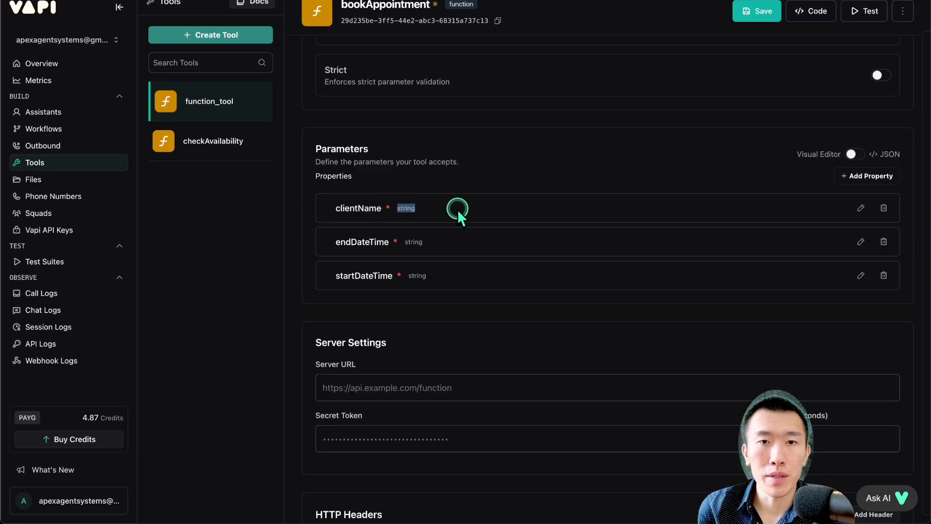
left_click(458, 209)
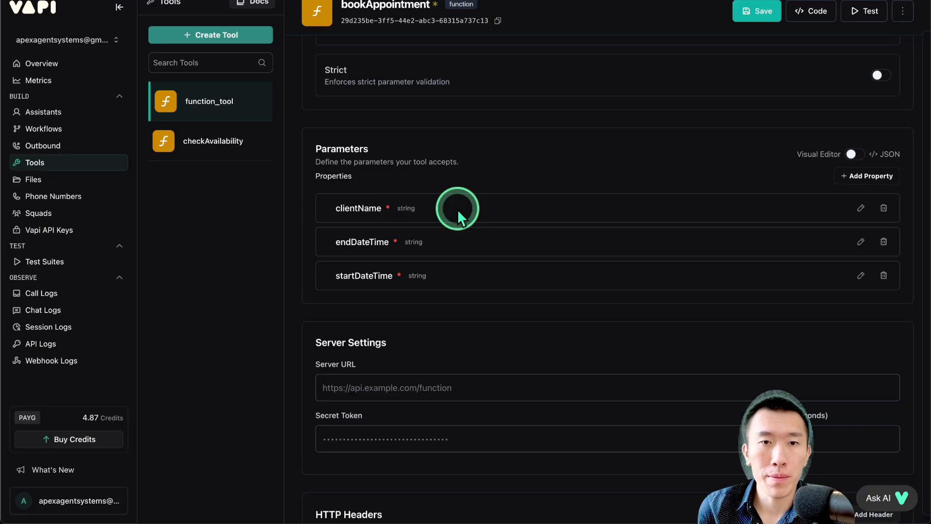
left_click_drag(390, 207, 418, 205)
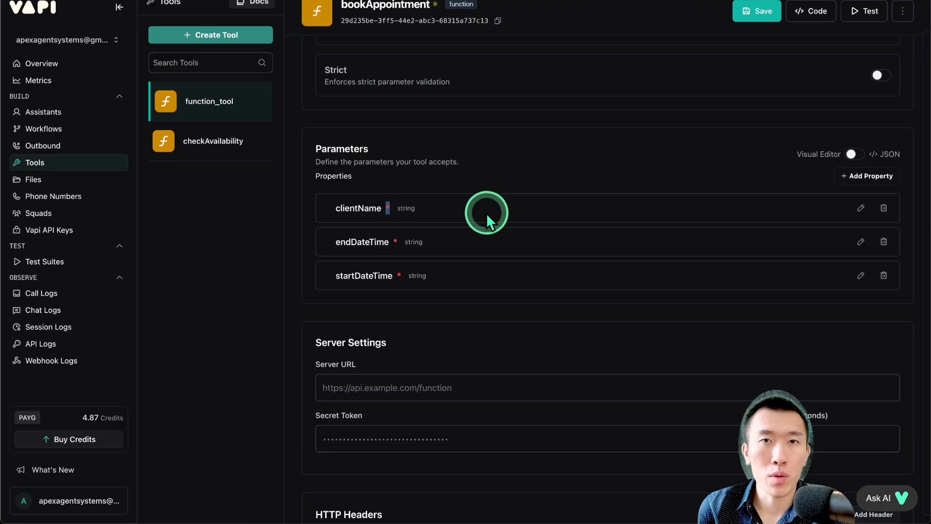
left_click(860, 208)
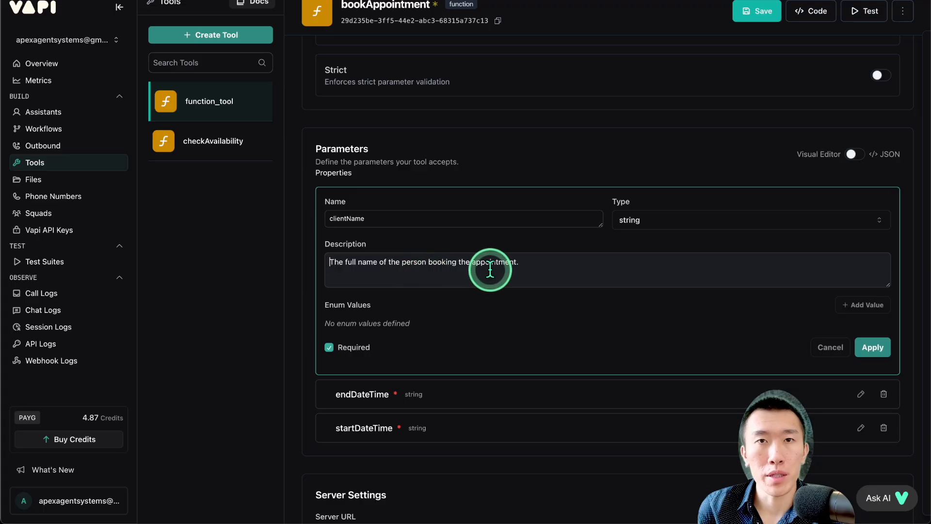
scroll(592, 321, "down", 2)
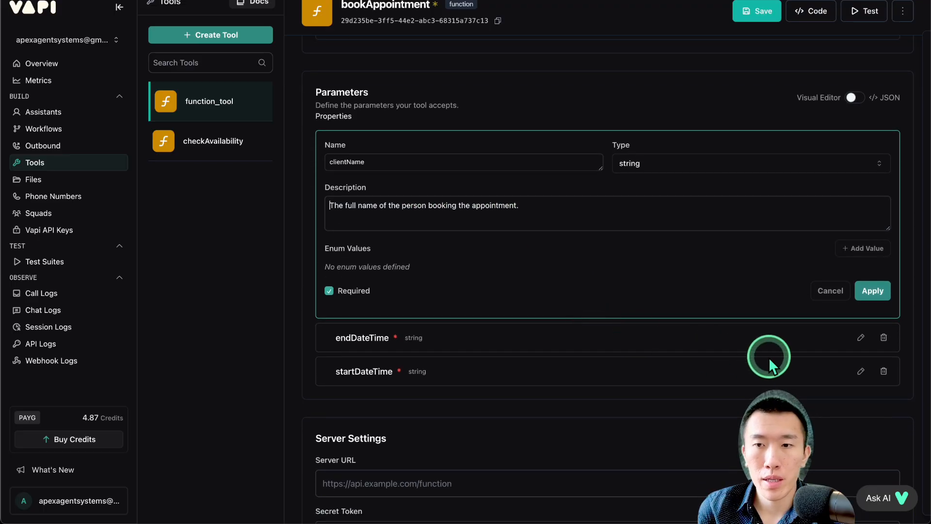
- Change the endDateTime description to say 30 minutes after the startDateTime, and apply the change
left_click(861, 338)
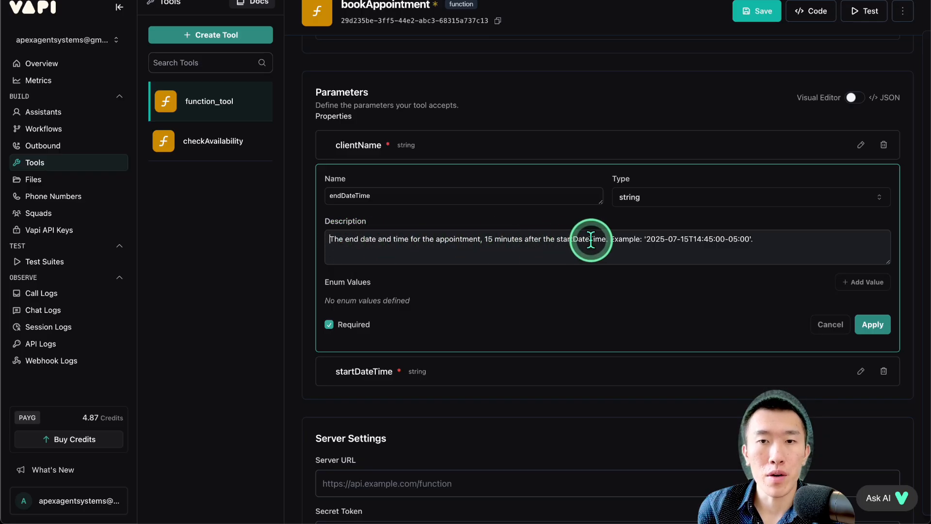
left_click_drag(647, 239, 785, 239)
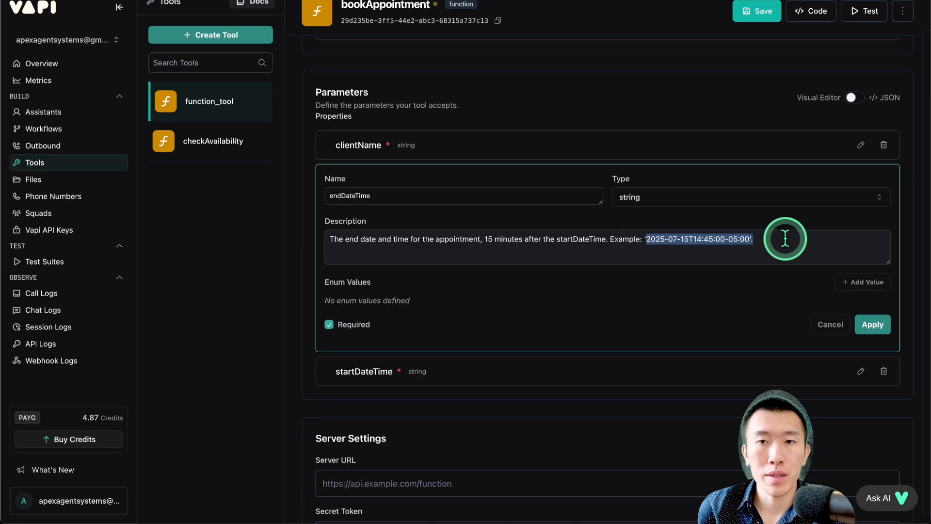
left_click(785, 239)
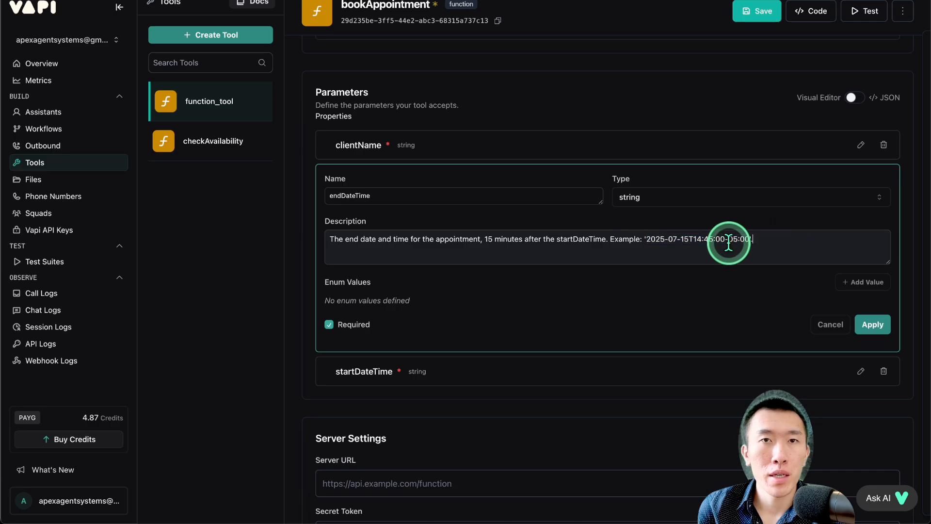
left_click(493, 239)
key("BackSpace")
key("BackSpace")
type("30")
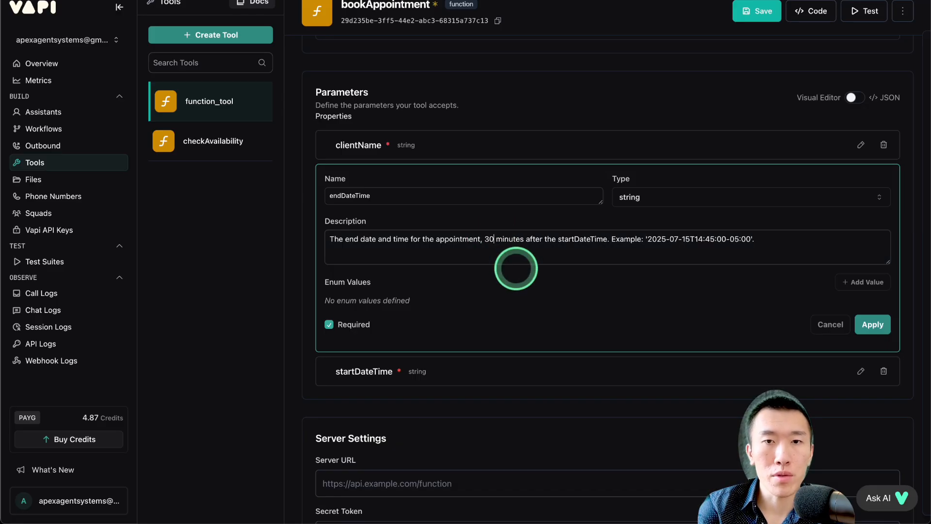
left_click(856, 324)
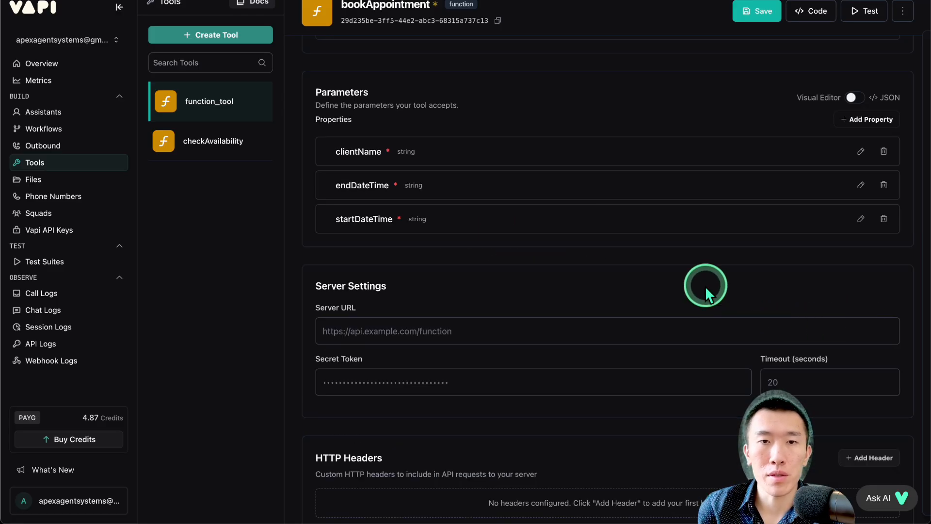
- Check the startDateTime property's description, apply it as it is, and save the bookAppointment tool
left_click_drag(359, 216, 452, 217)
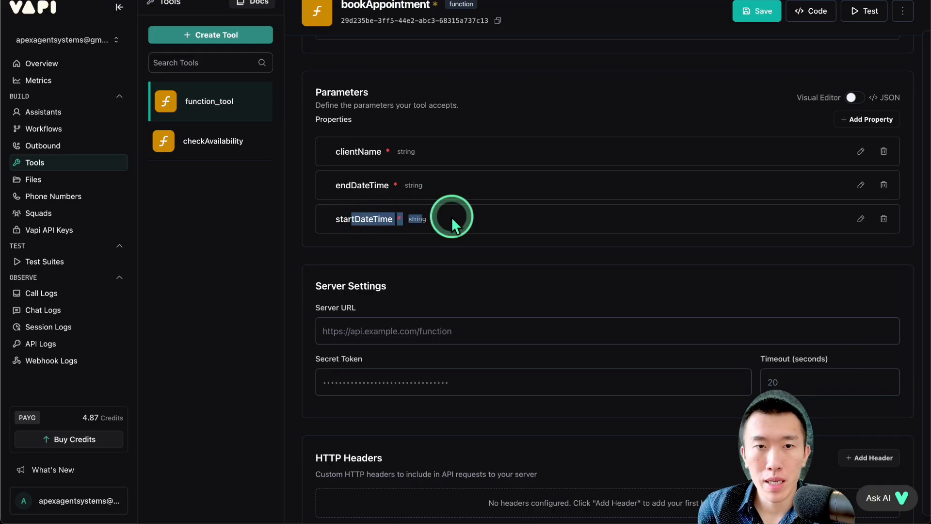
left_click(861, 218)
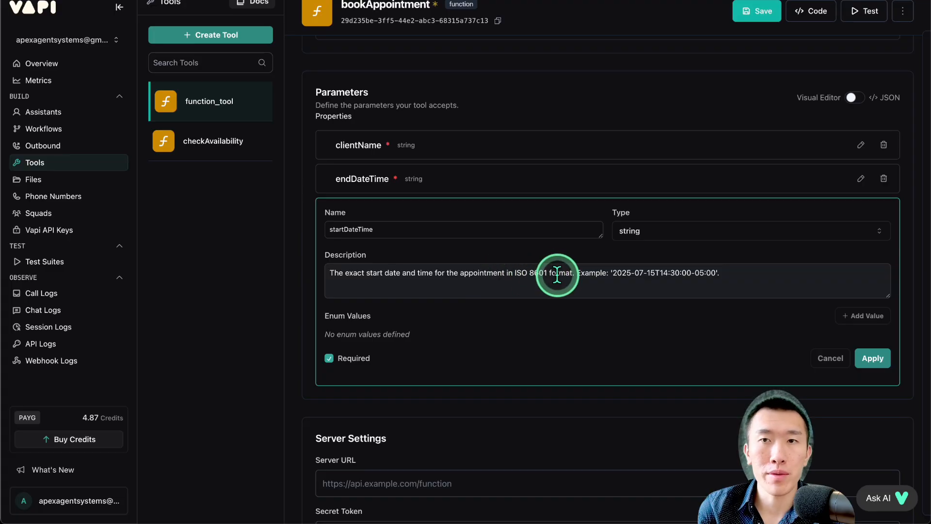
left_click(868, 357)
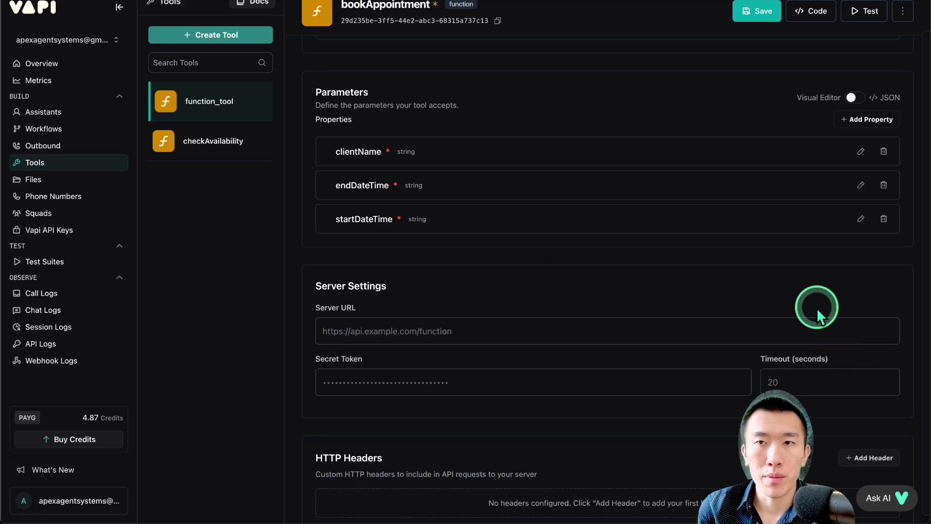
scroll(785, 145, "up", 1)
left_click(757, 13)
scroll(583, 219, "up", 5)
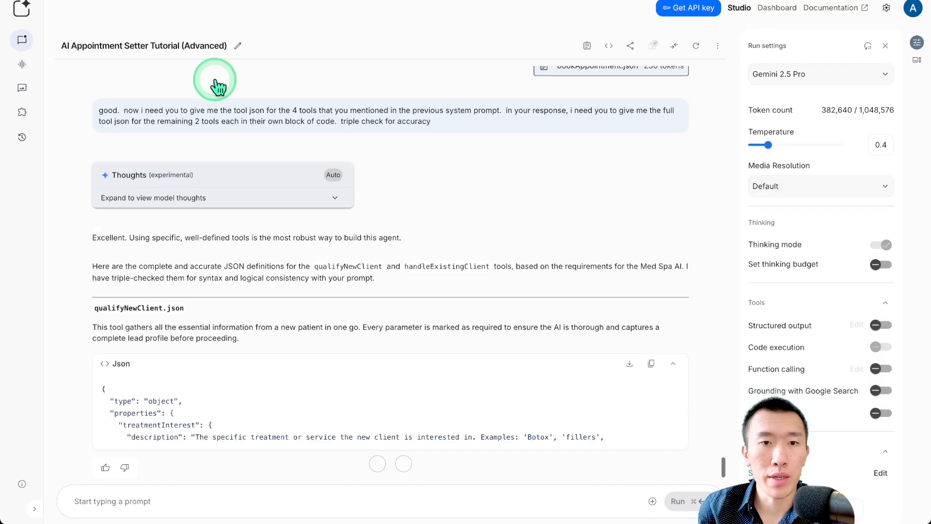
- Switch to the Google AI Studio chat, look over the two generated tool definitions, and copy the qualifyNewClient.json code
scroll(343, 270, "down", 20)
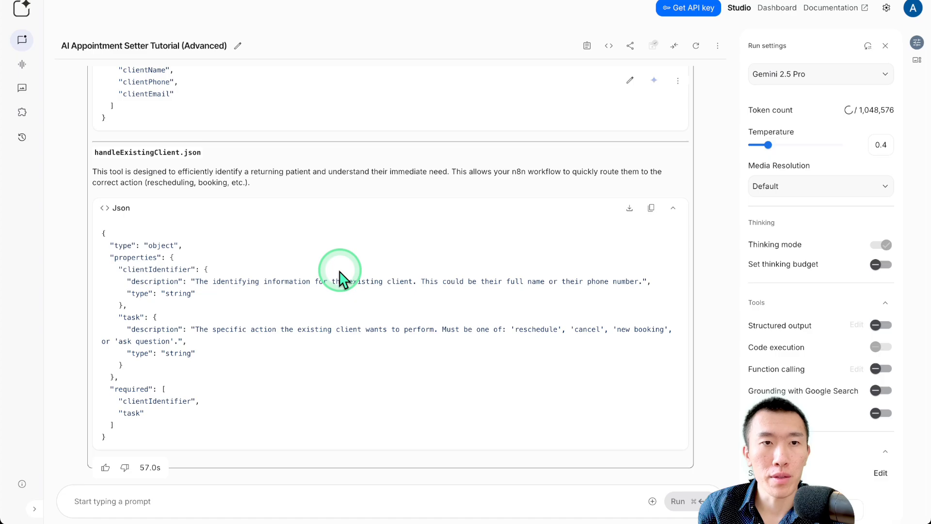
scroll(342, 243, "up", 10)
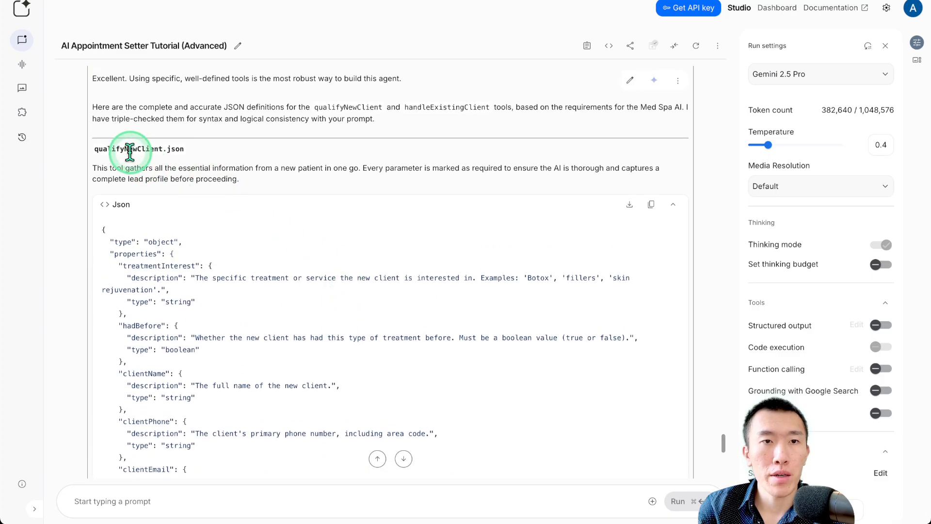
left_click_drag(112, 149, 196, 151)
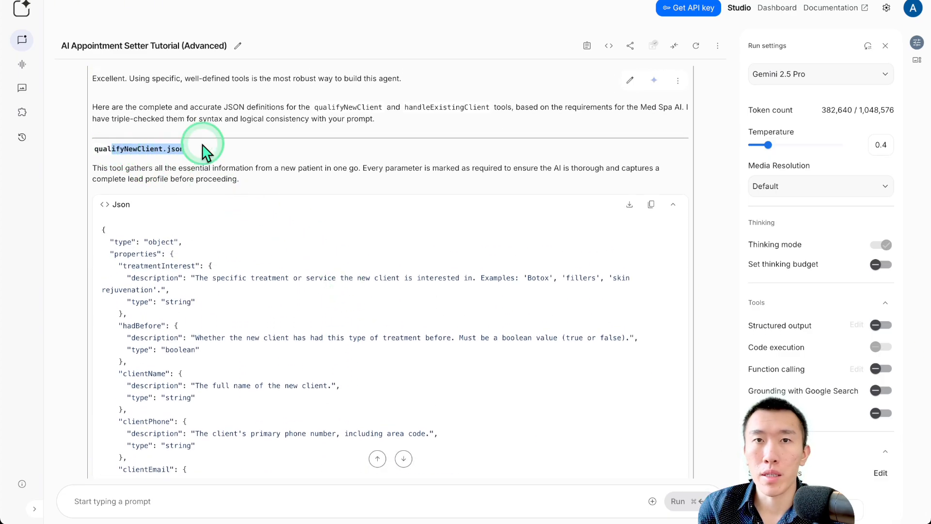
scroll(203, 148, "down", 10)
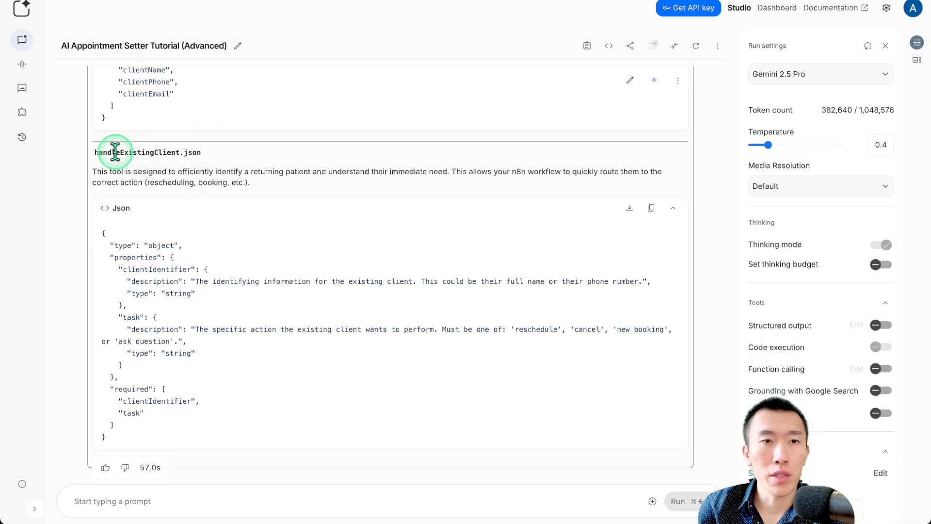
left_click_drag(115, 152, 335, 160)
scroll(334, 160, "up", 10)
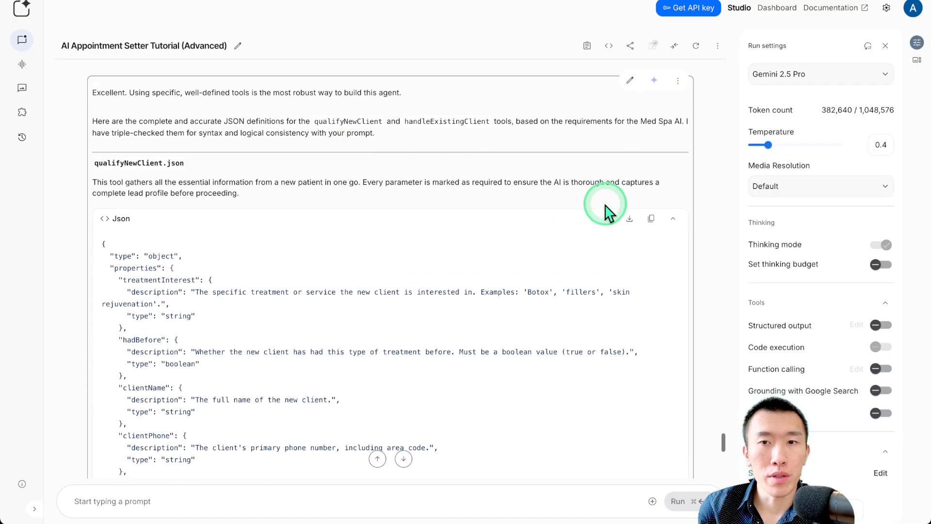
left_click(650, 219)
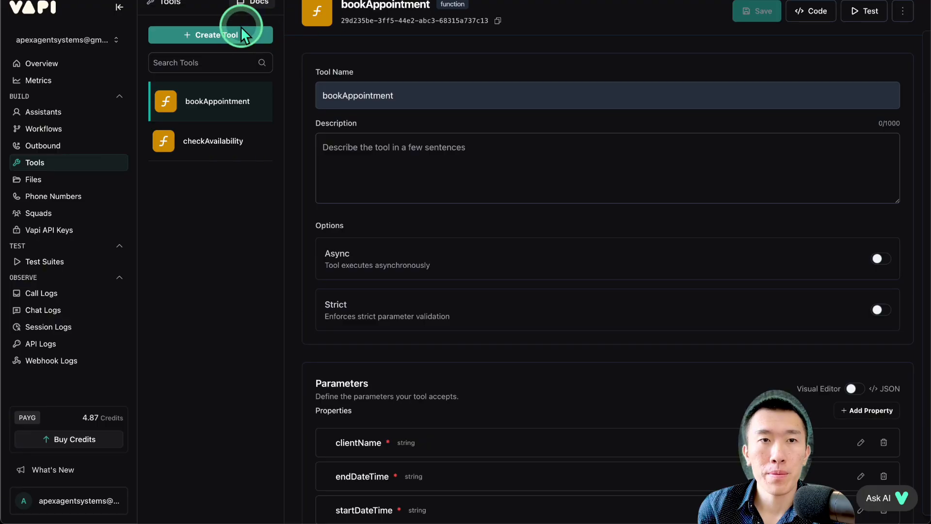
- Back in Vapi, create a new custom tool and name it qualifyNewClient
left_click(241, 34)
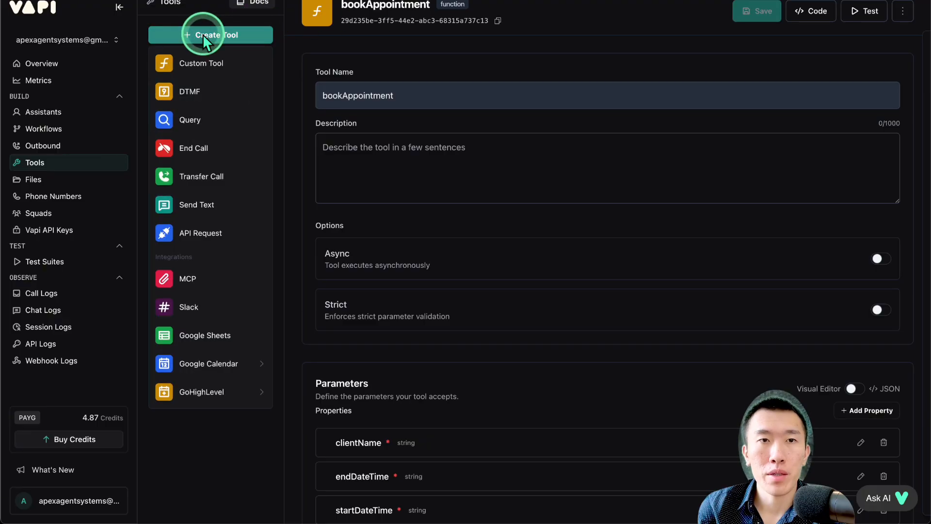
left_click(204, 63)
left_click(421, 101)
triple_click(421, 101)
type("qua")
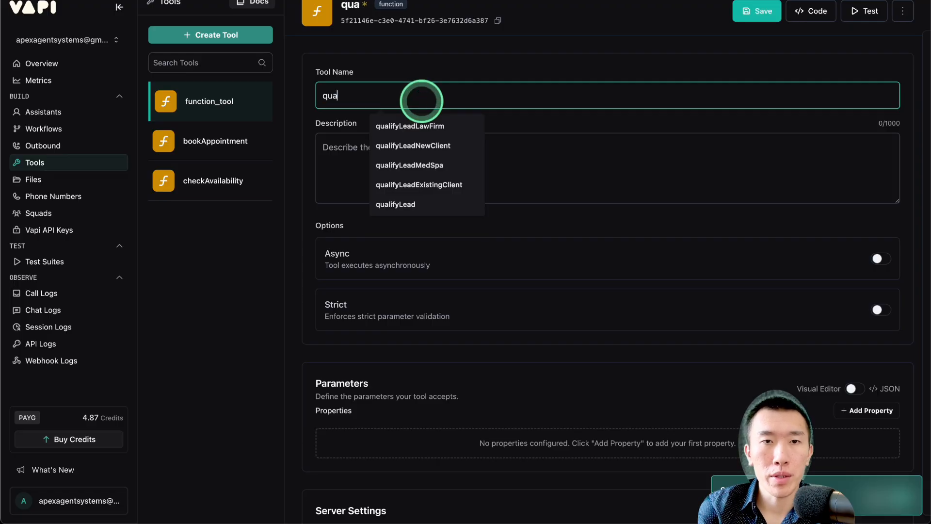
type("lifyNew")
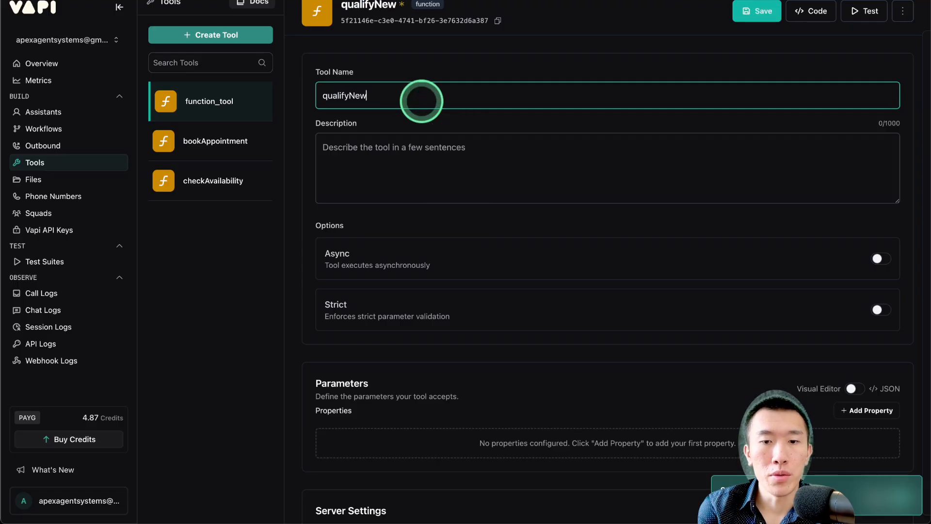
type("Client")
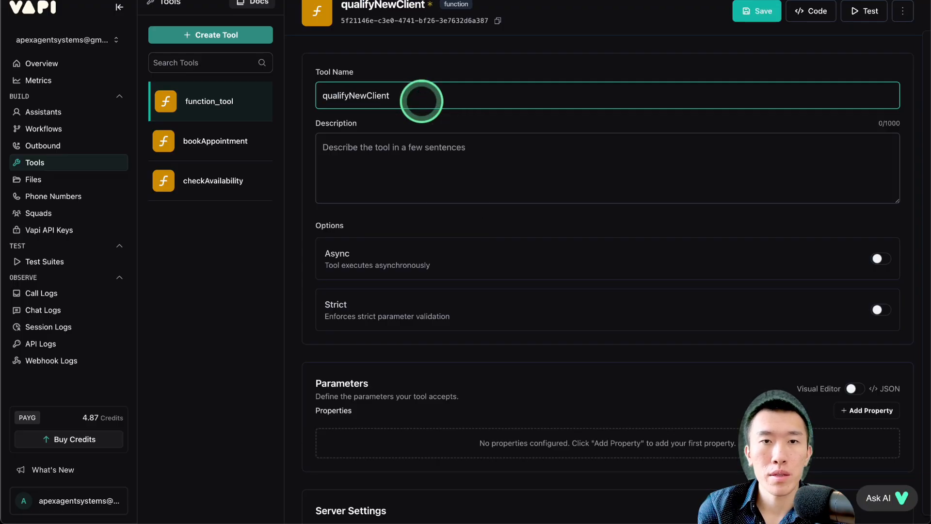
- Show the qualifyNewClient parameters as JSON, paste and apply the copied definition, and save the tool
scroll(426, 129, "down", 3)
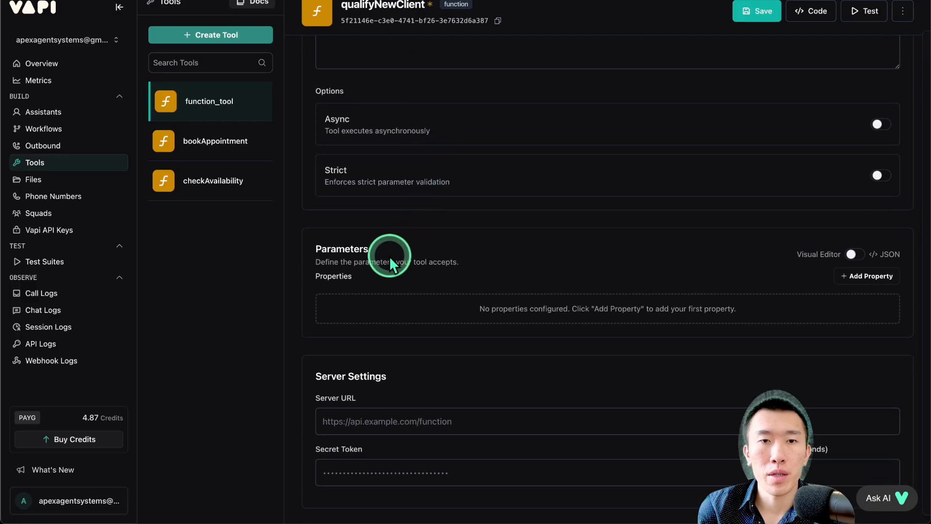
left_click_drag(349, 254, 516, 268)
left_click(517, 268)
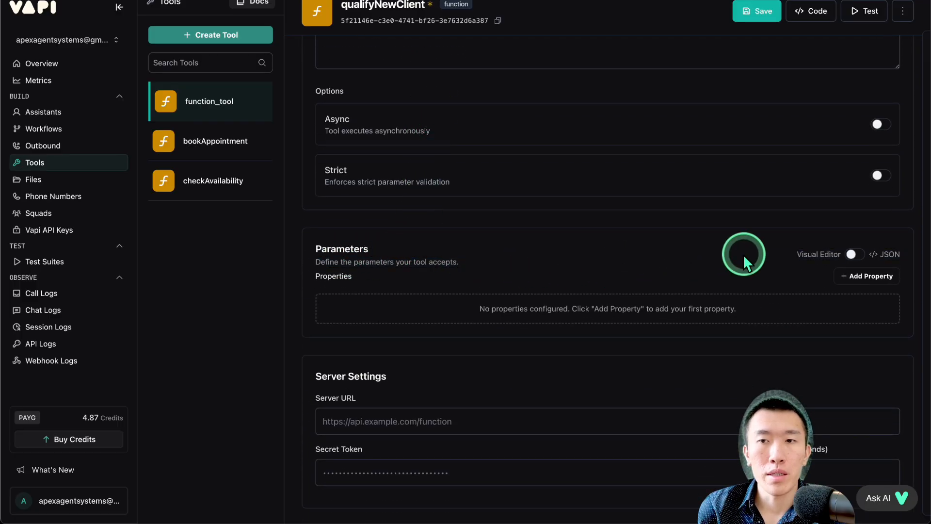
left_click(852, 254)
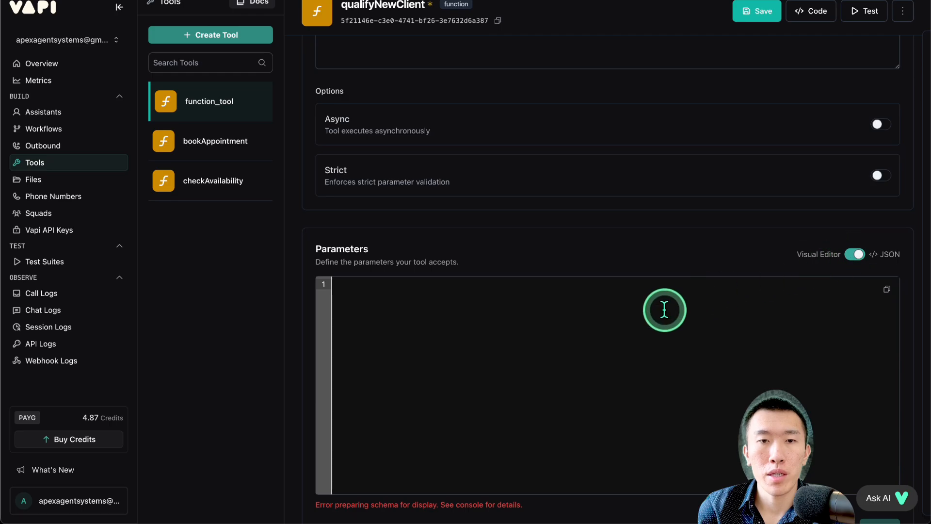
scroll(584, 326, "down", 3)
key("ctrl+v")
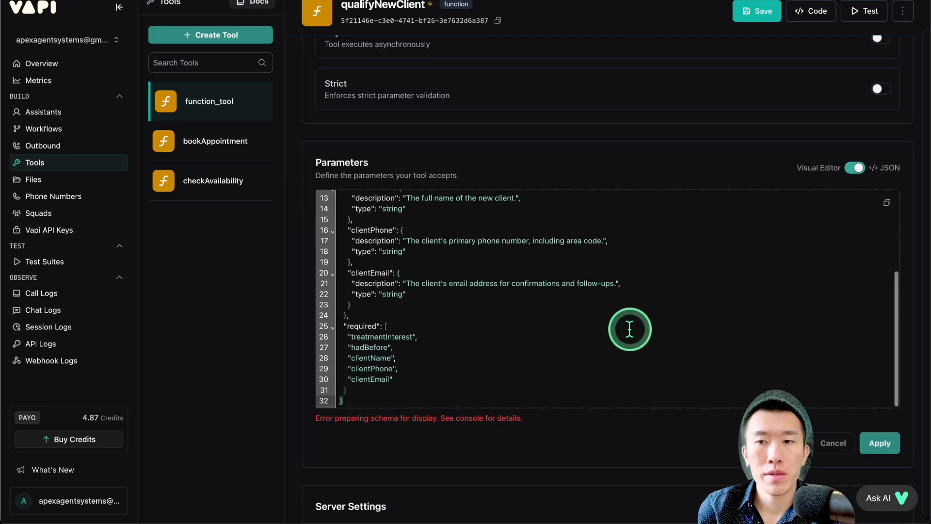
left_click(881, 445)
left_click(757, 17)
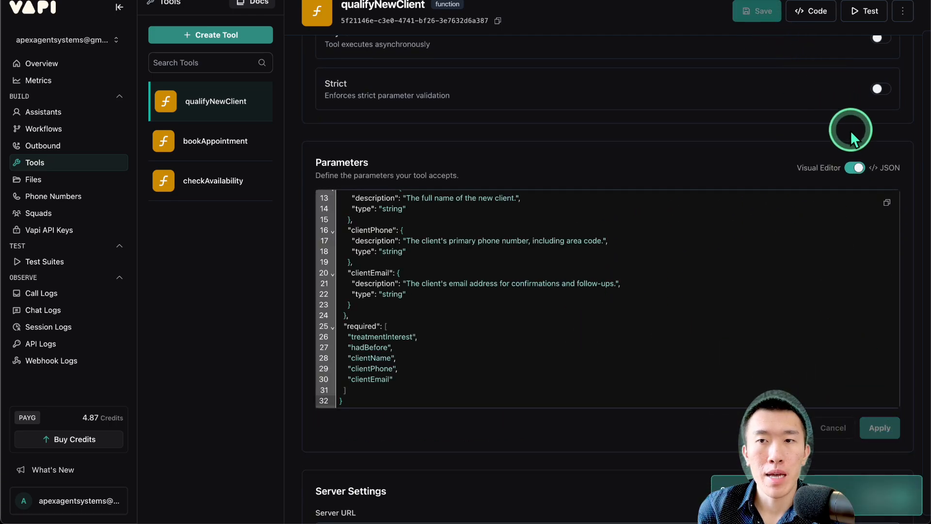
- Return the qualifyNewClient parameters to the visual editor and examine the hadBefore property's type and description
left_click(856, 169)
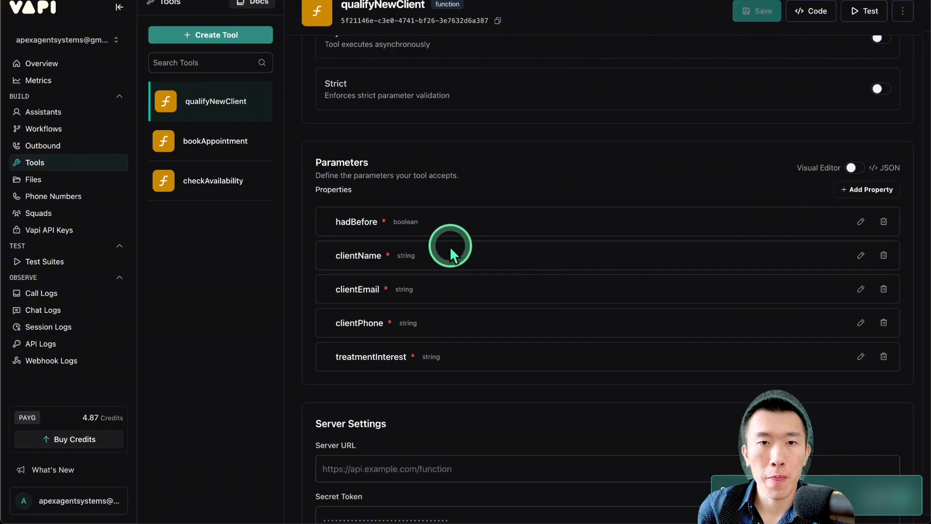
left_click_drag(362, 223, 453, 231)
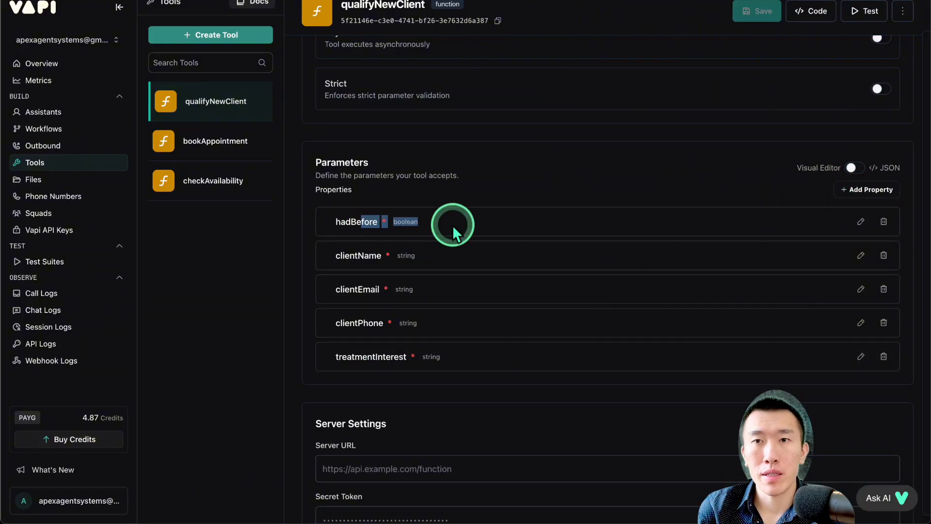
left_click(854, 224)
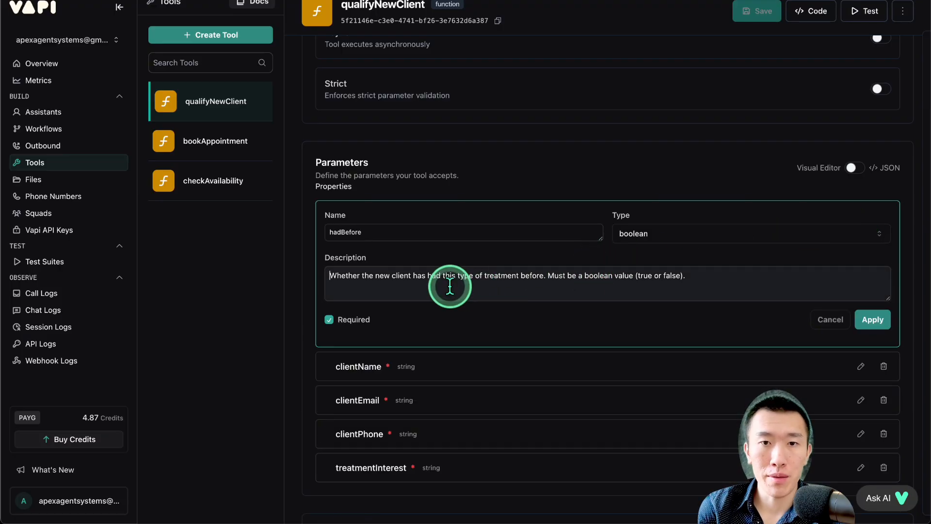
left_click_drag(354, 275, 708, 276)
left_click(863, 322)
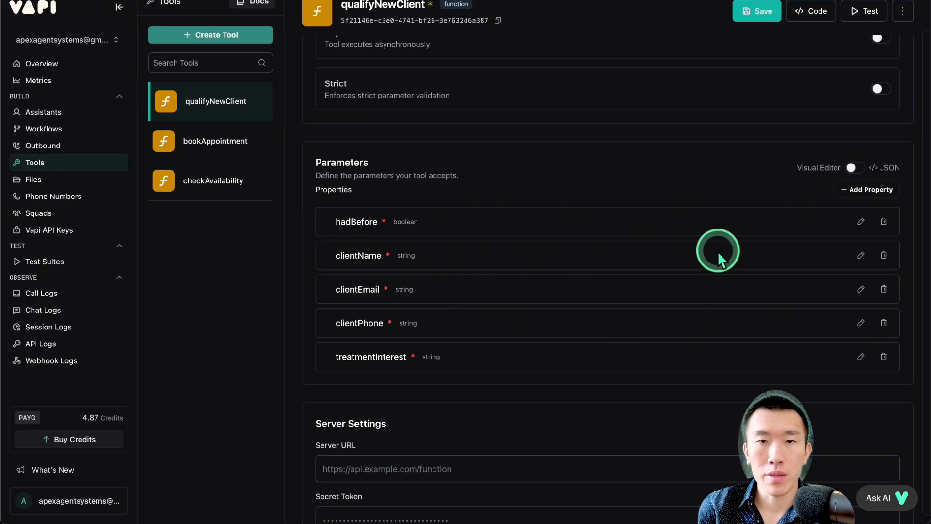
- Review the clientName and clientEmail properties and delete both from the qualifyNewClient parameters
left_click(858, 257)
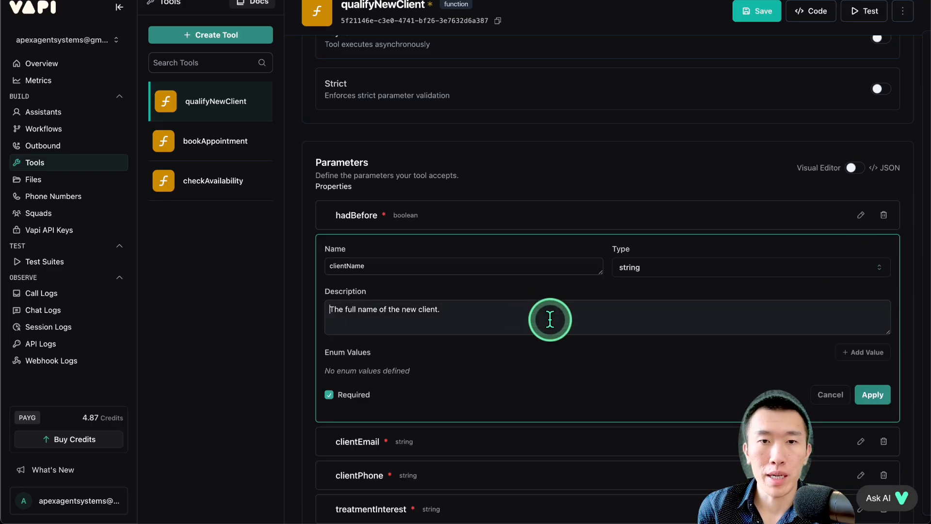
left_click(820, 395)
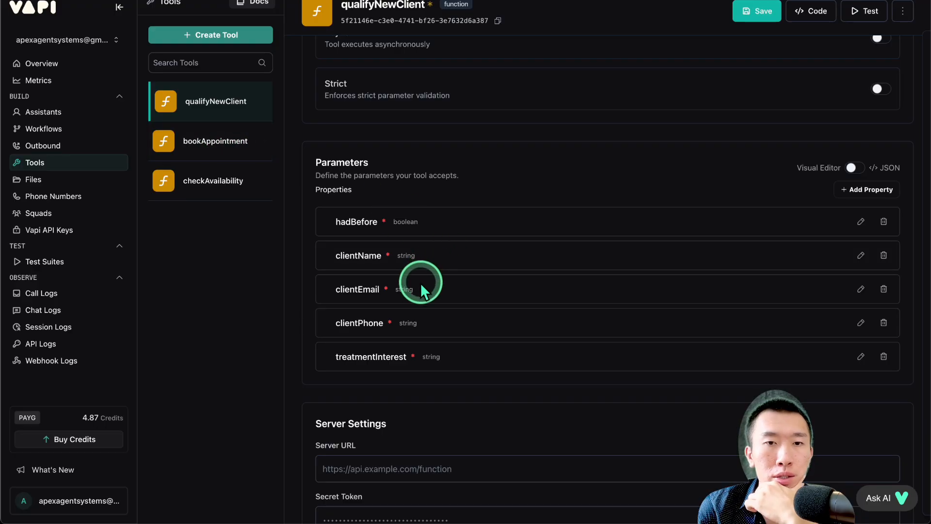
left_click(883, 256)
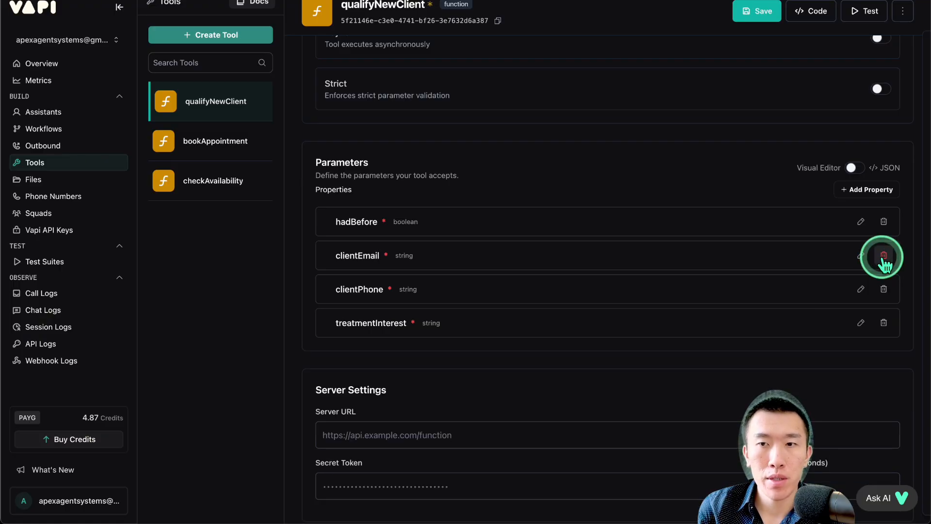
left_click(860, 256)
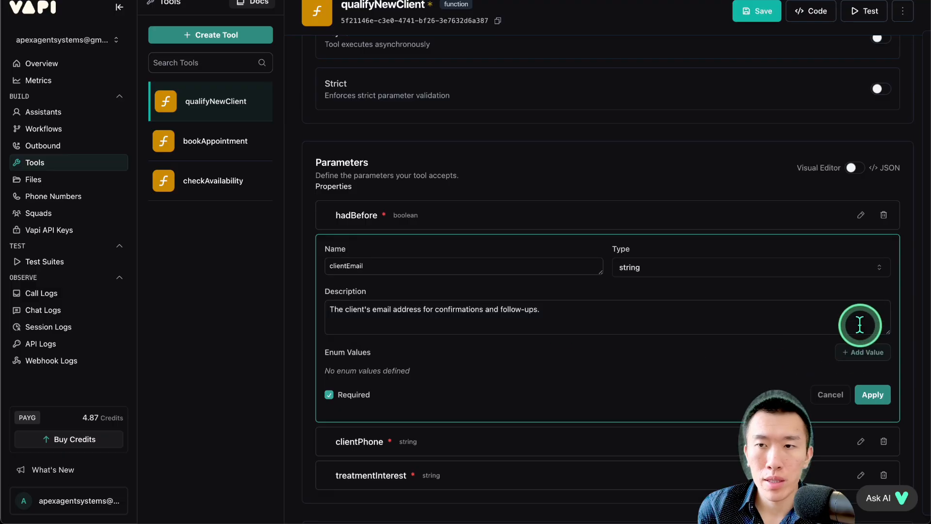
left_click(829, 394)
left_click(884, 256)
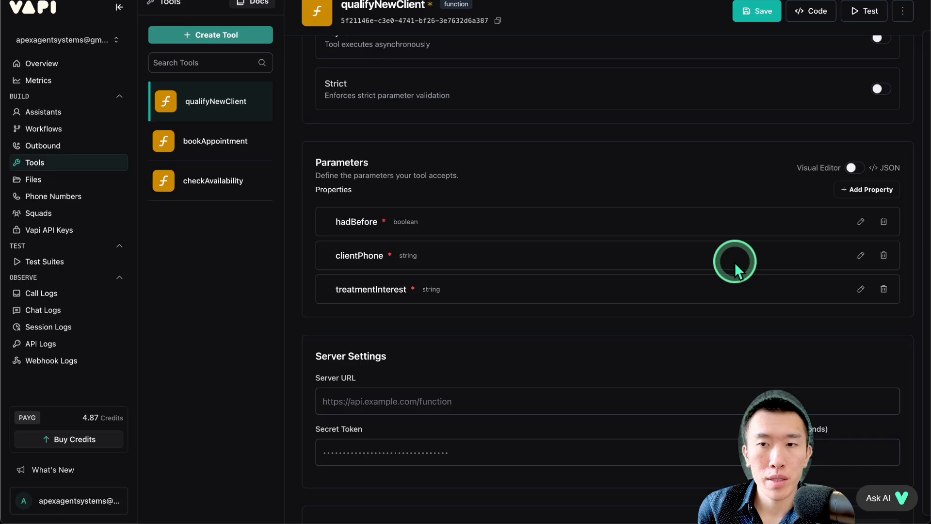
- Review the clientPhone property's type and description and delete it from the qualifyNewClient parameters
left_click(861, 255)
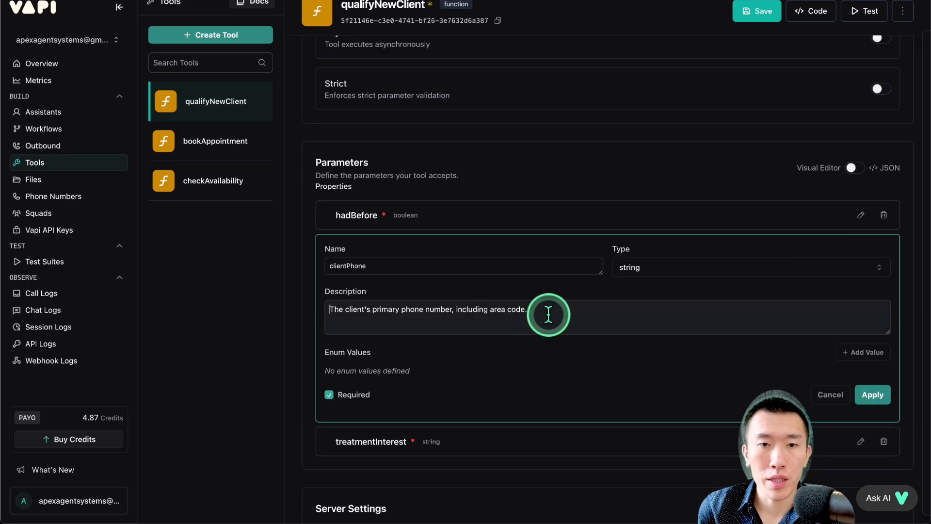
left_click(537, 312)
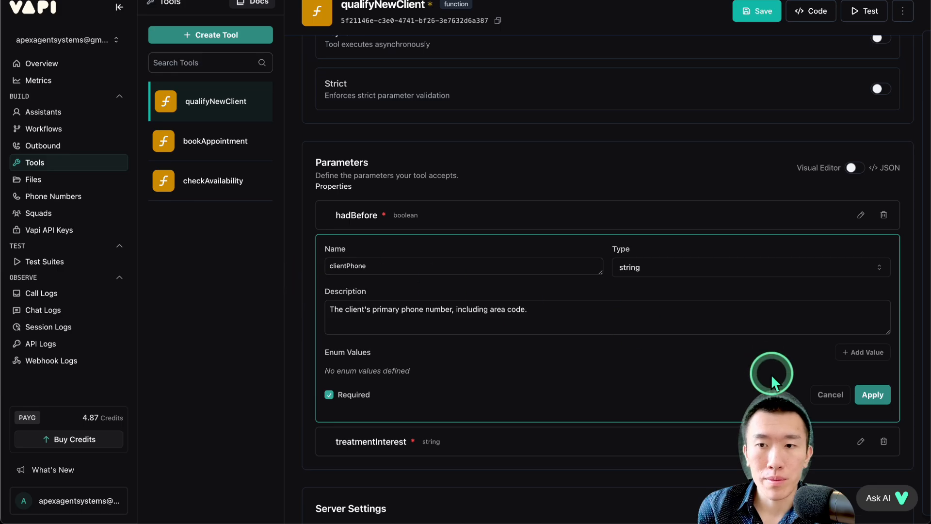
left_click(818, 395)
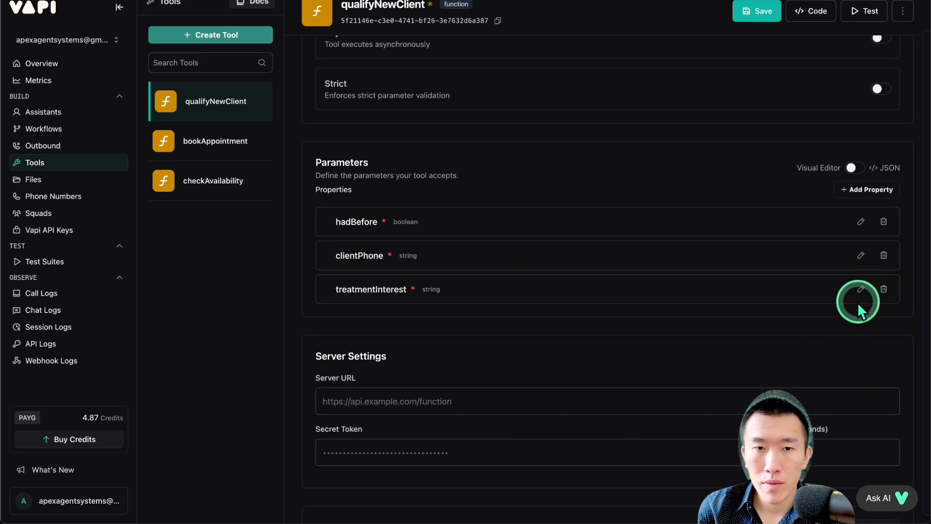
left_click(883, 257)
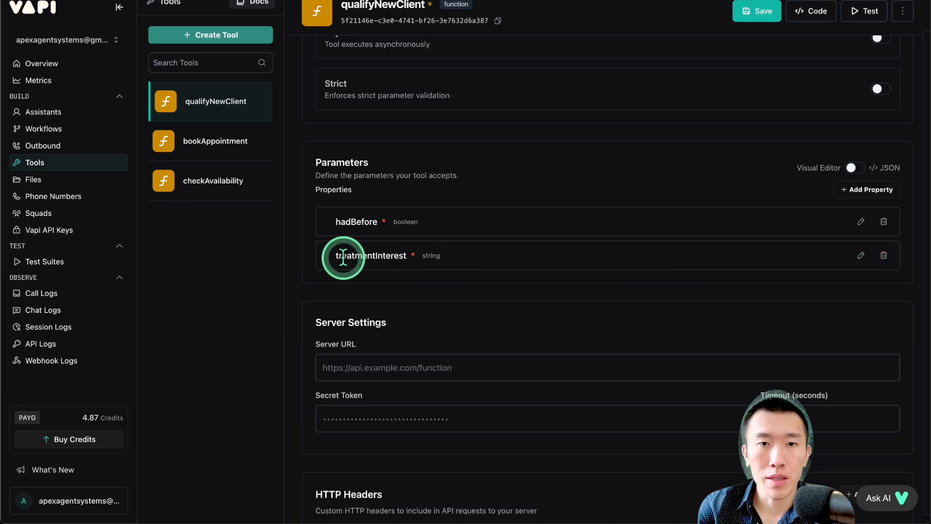
- Review the treatmentInterest property's description, apply the property, and save the qualifyNewClient tool
left_click_drag(343, 255, 432, 258)
left_click(487, 257)
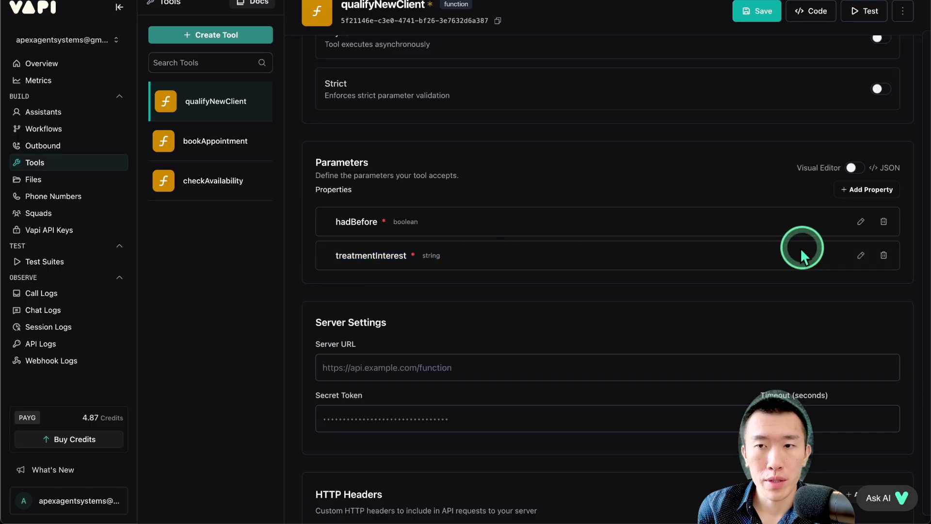
left_click(861, 255)
left_click_drag(380, 309, 713, 312)
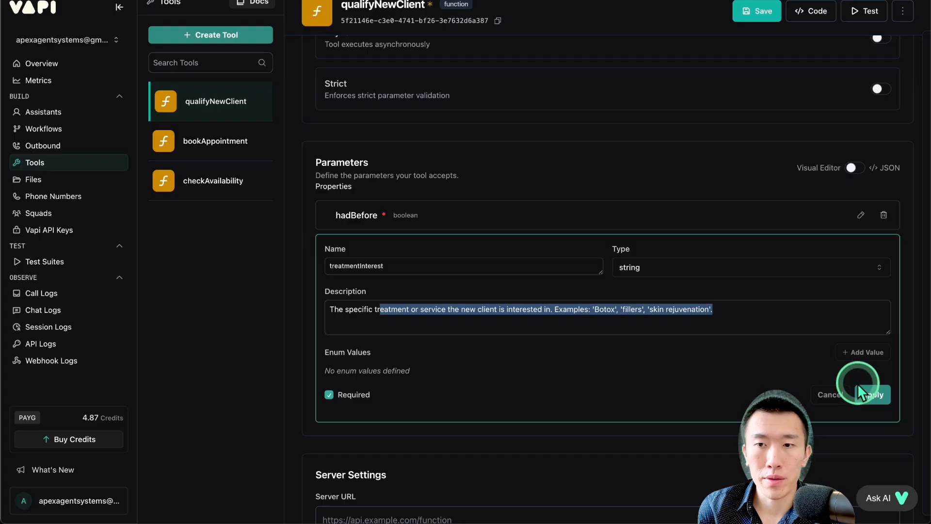
left_click(868, 396)
left_click(755, 10)
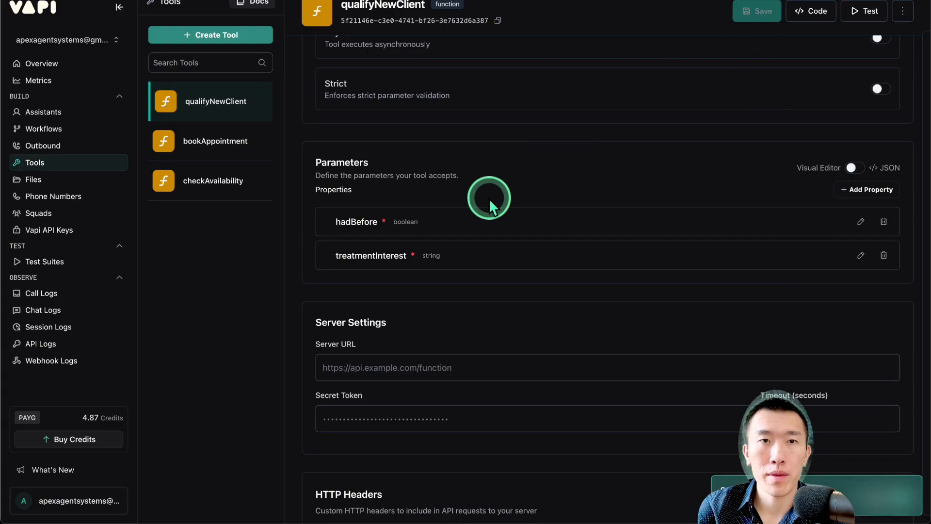
- Create another custom function tool and copy the handleExistingClient JSON definition from the Google AI Studio chat
scroll(488, 199, "up", 1)
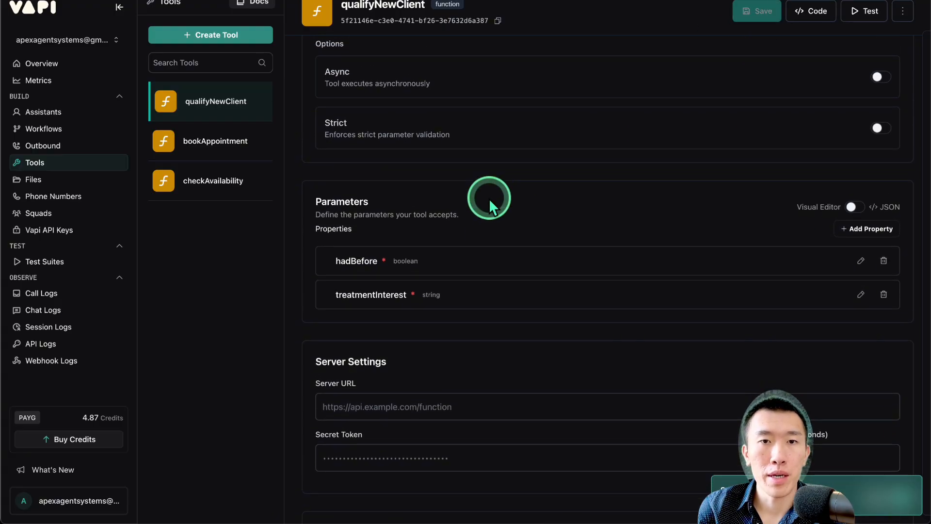
left_click(222, 35)
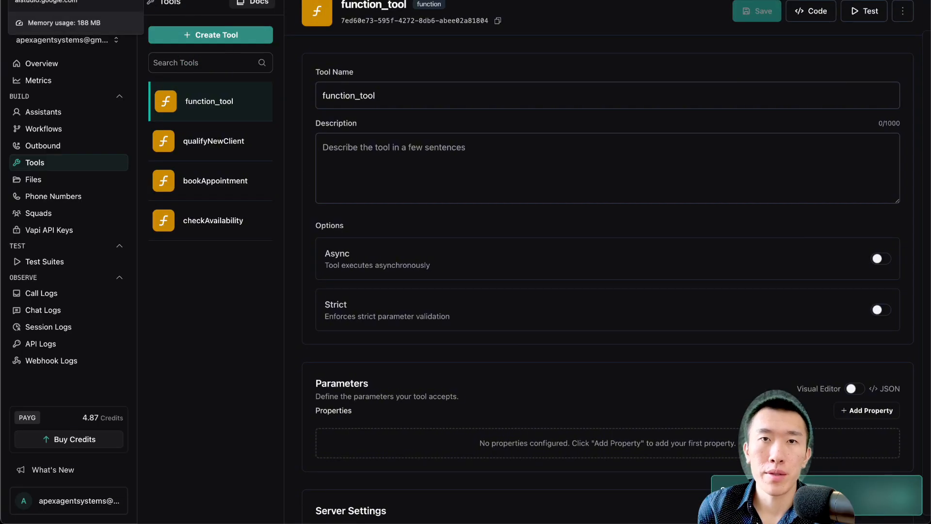
left_click(109, 1)
scroll(192, 201, "down", 7)
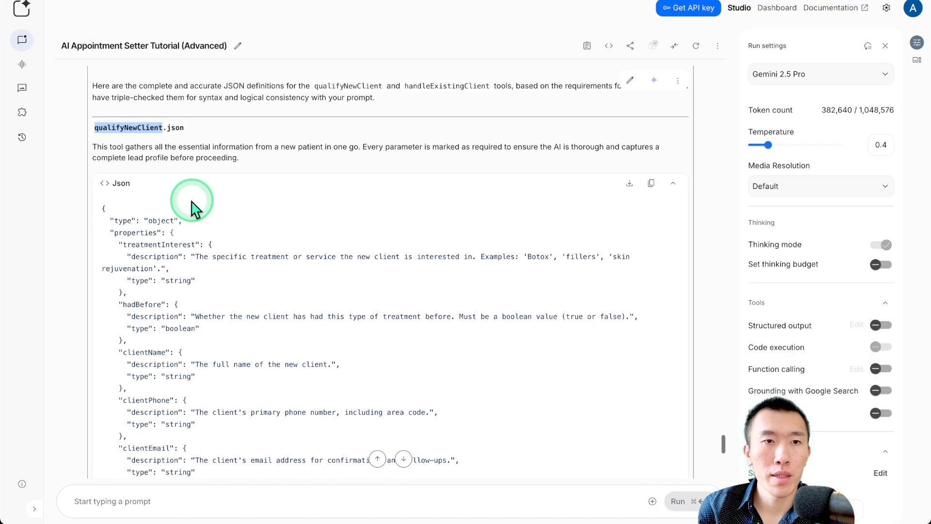
scroll(192, 201, "down", 4)
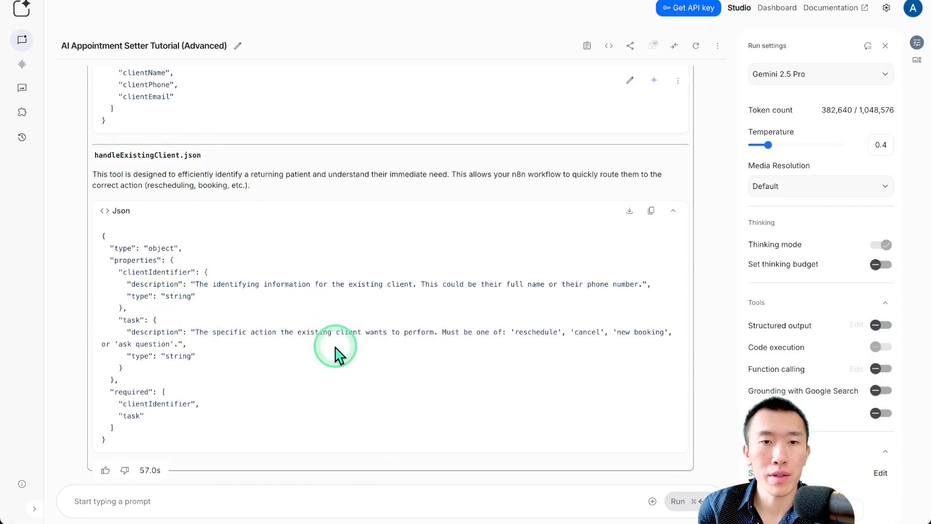
left_click(650, 210)
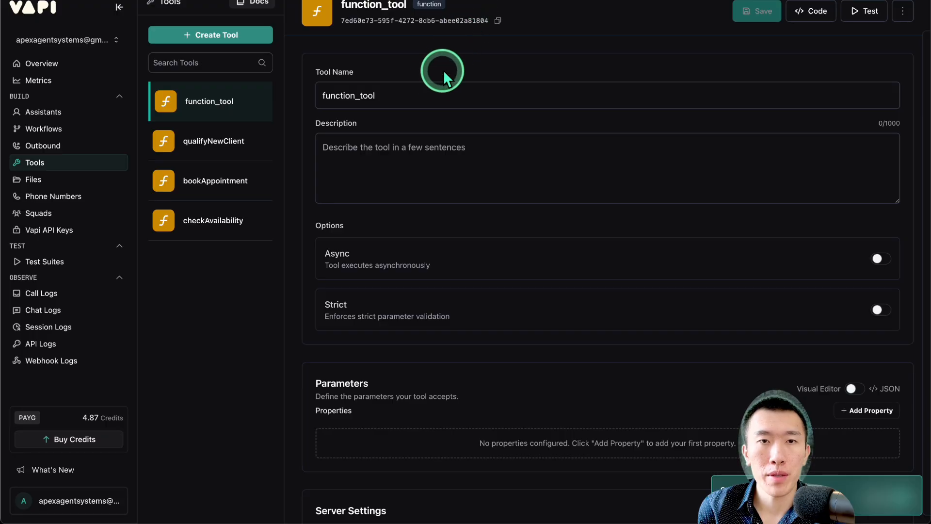
- Back in Vapi, name the new function tool handleExistingClient
triple_click(421, 95)
type("handl")
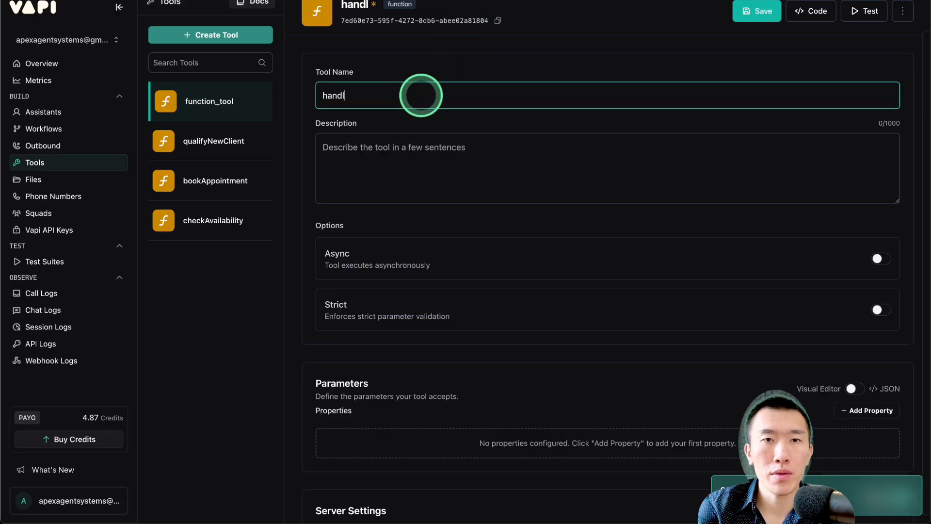
type("eExistingCli")
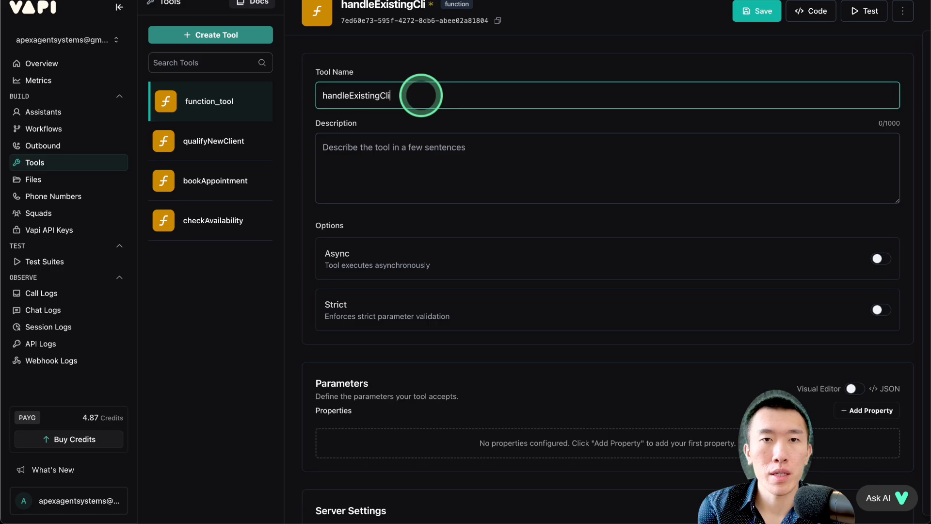
type("ent")
left_click(424, 209)
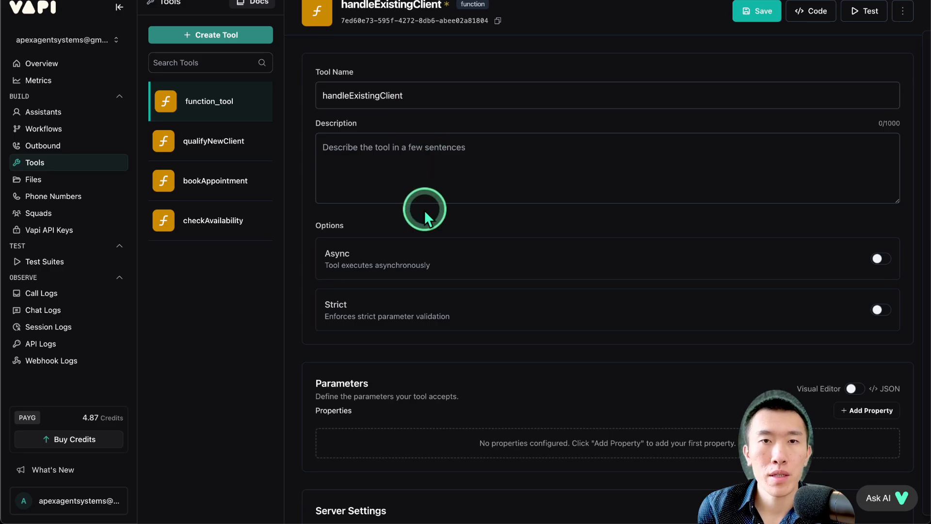
- Show the handleExistingClient parameters as JSON, paste and apply the copied definition, and save the tool
scroll(424, 210, "down", 2)
scroll(423, 209, "down", 4)
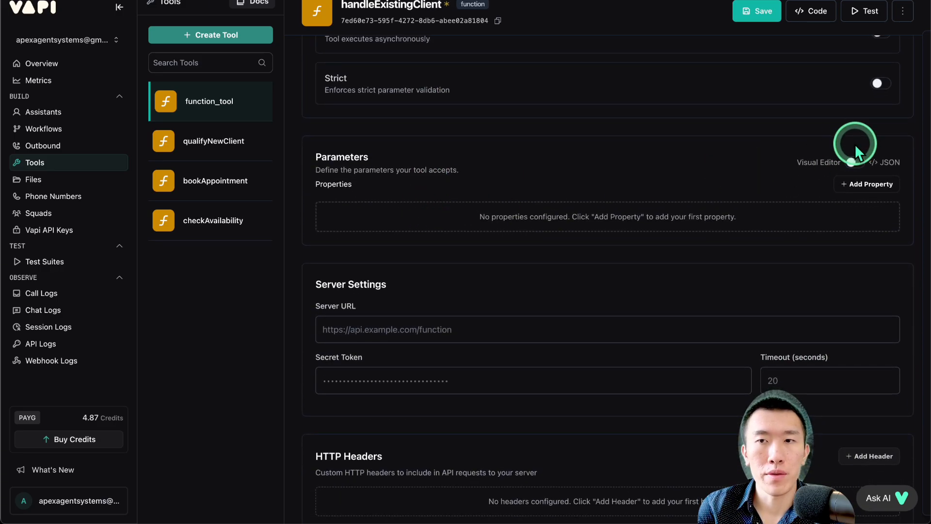
left_click(854, 162)
left_click(597, 243)
key("ctrl+v")
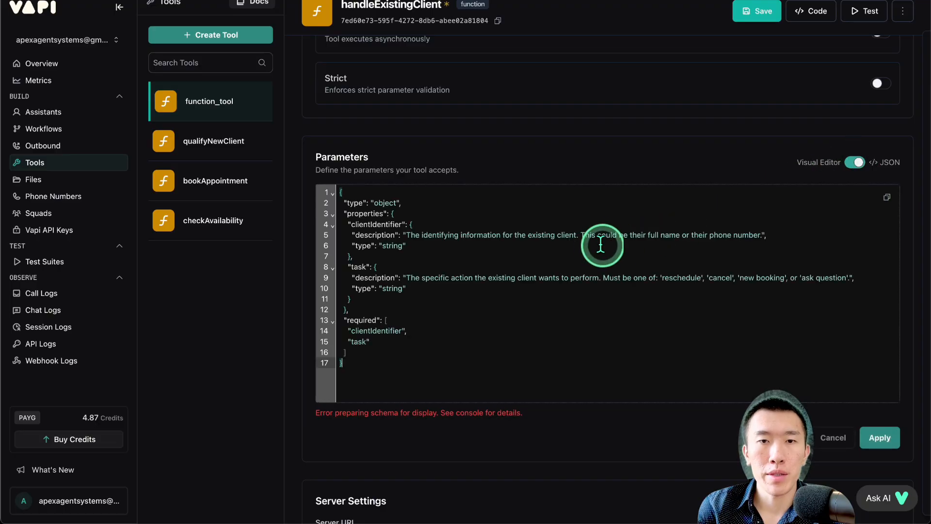
left_click(875, 437)
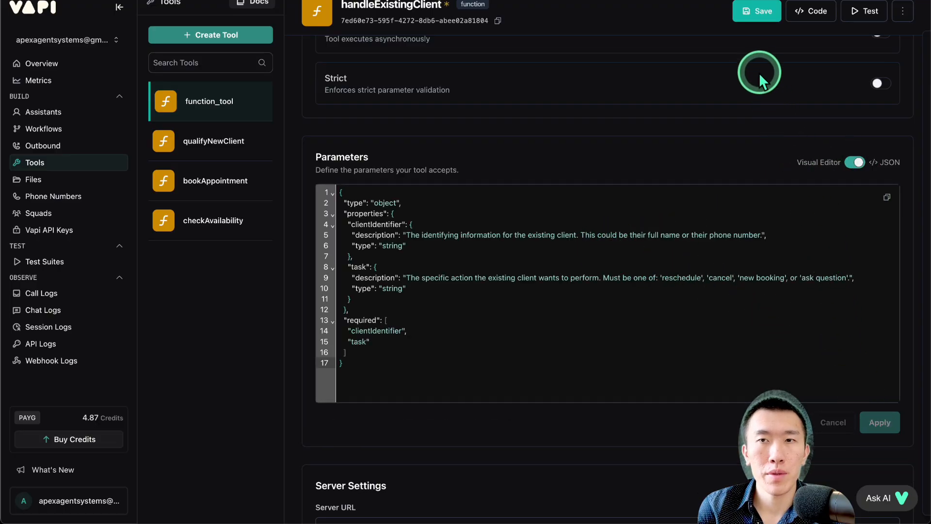
left_click(747, 17)
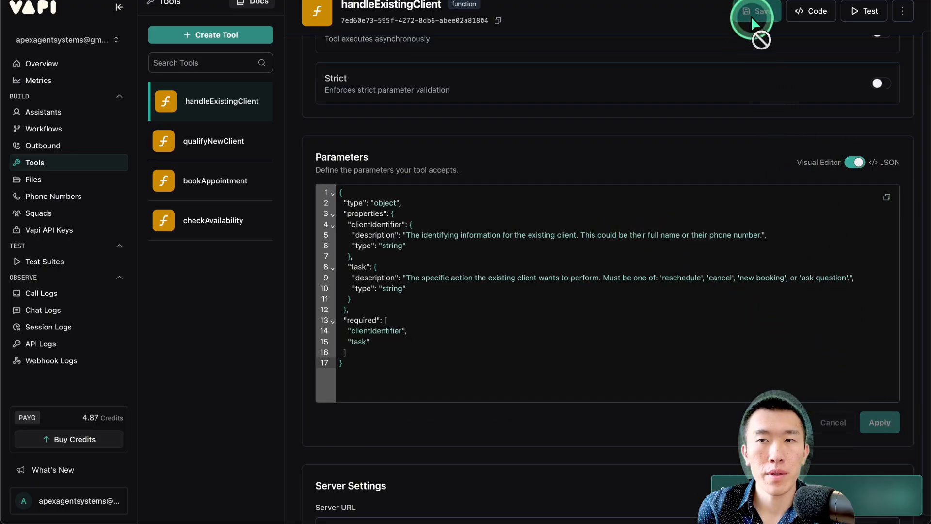
- Return the handleExistingClient parameters to the visual editor, review the task property's description and allowed actions, and apply the property
left_click(858, 163)
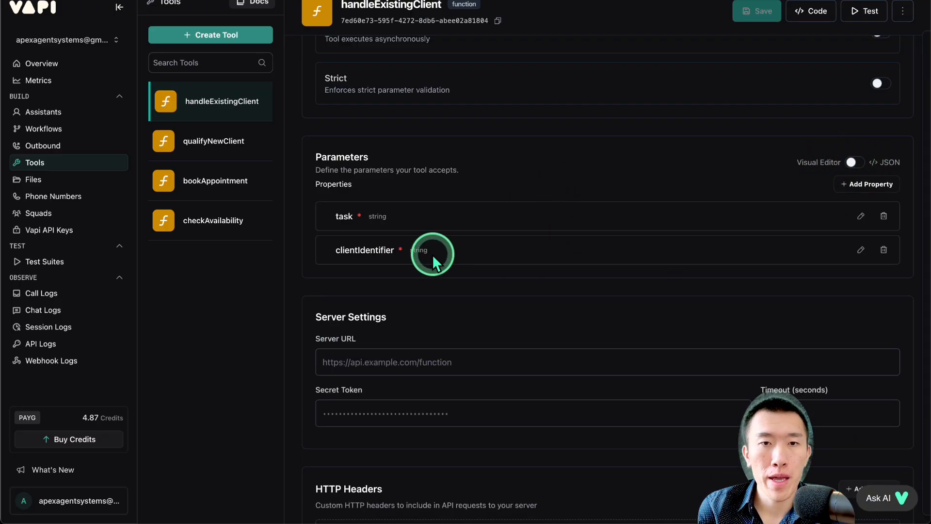
left_click(850, 222)
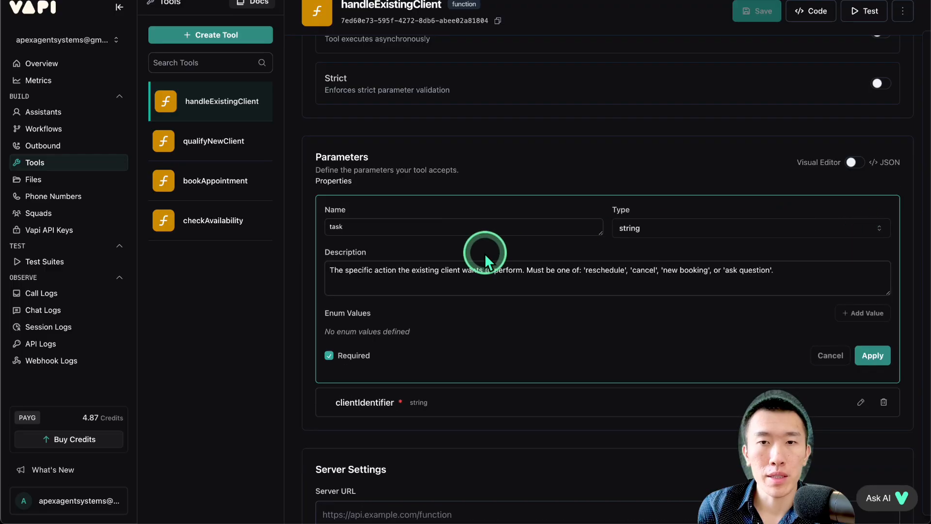
left_click(395, 269)
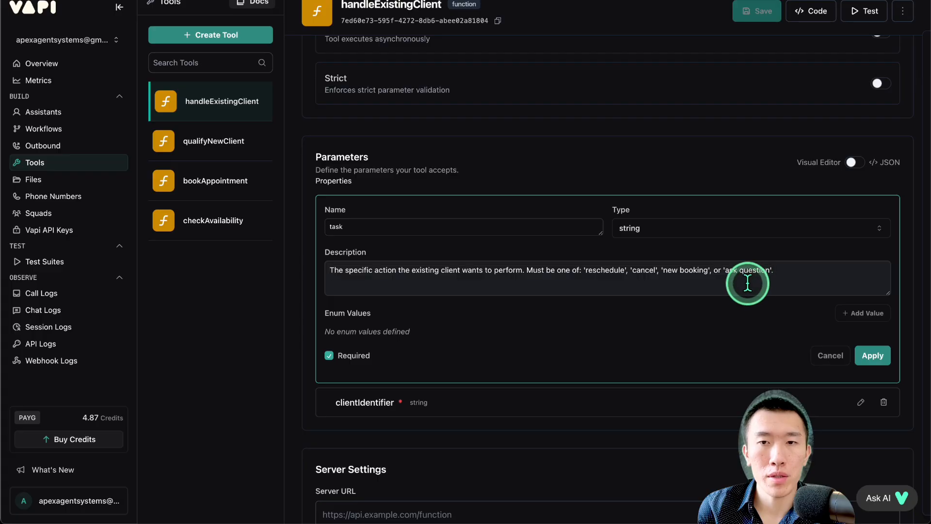
left_click_drag(605, 271, 784, 270)
left_click(602, 270)
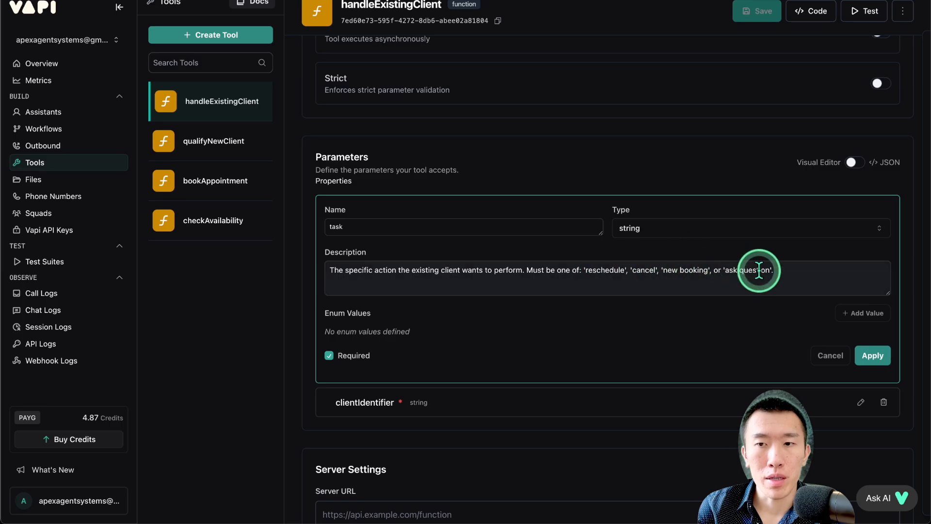
left_click(874, 353)
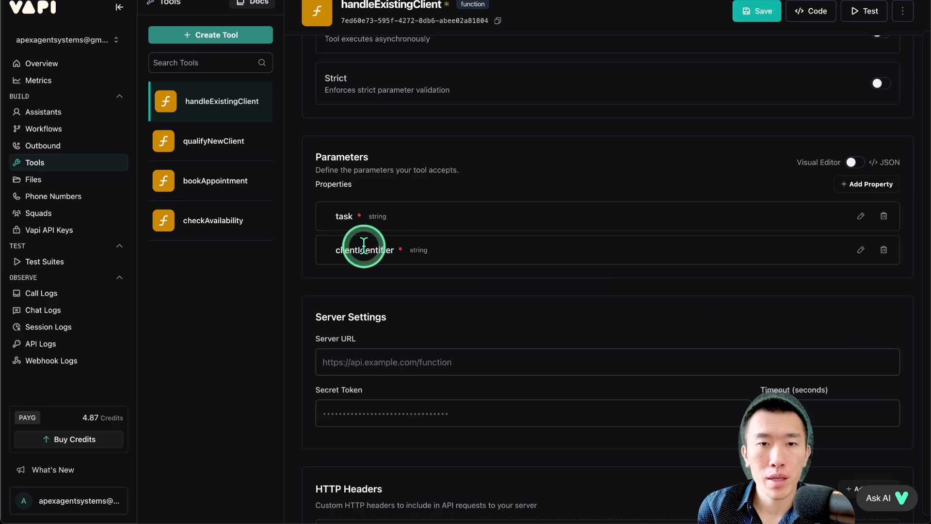
- Review the clientIdentifier property's description, apply the property, and save the handleExistingClient tool
left_click_drag(364, 250, 477, 246)
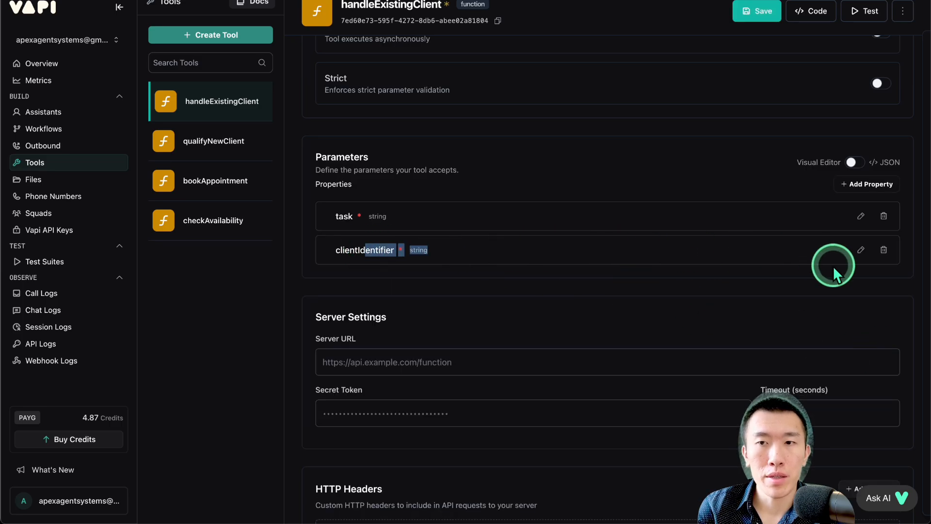
left_click(860, 251)
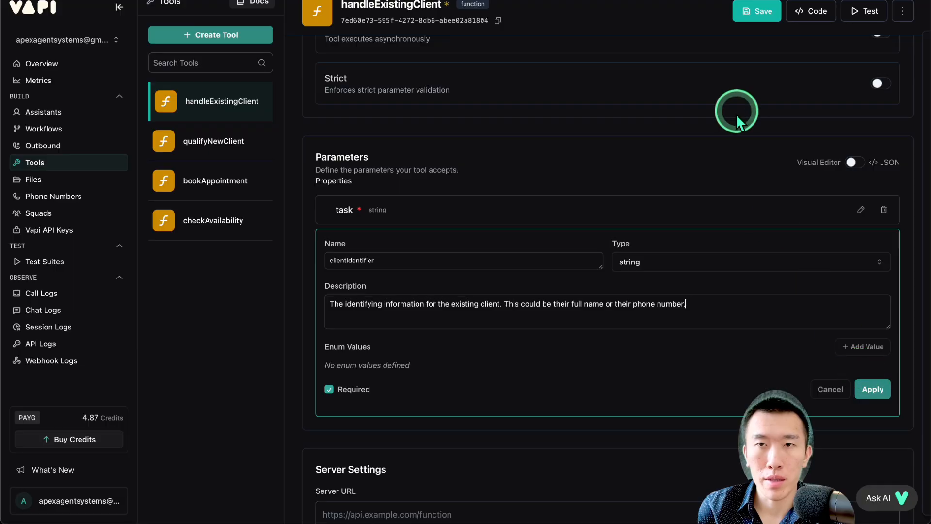
left_click(749, 12)
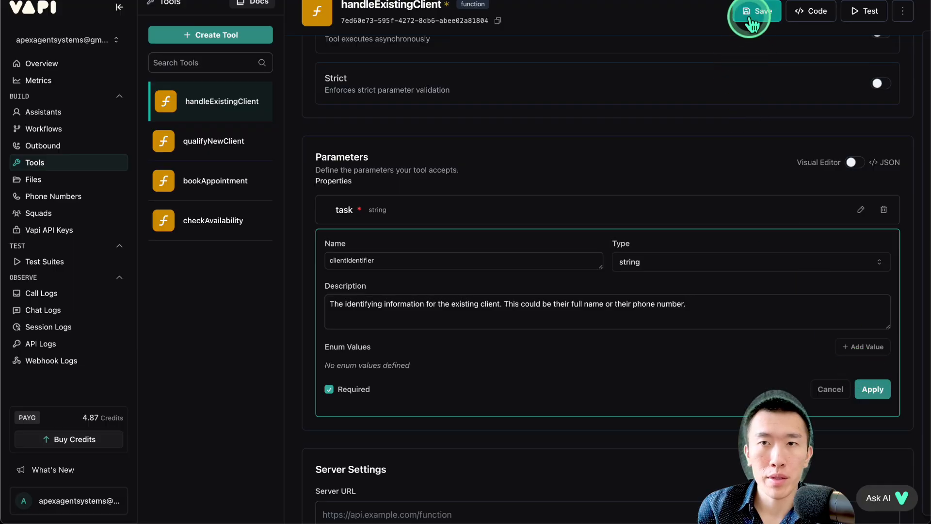
left_click(872, 389)
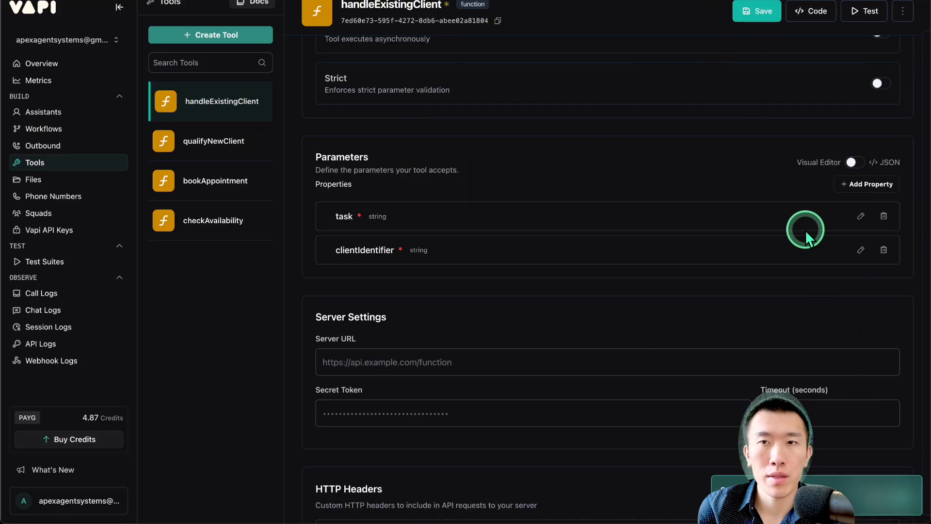
left_click(755, 11)
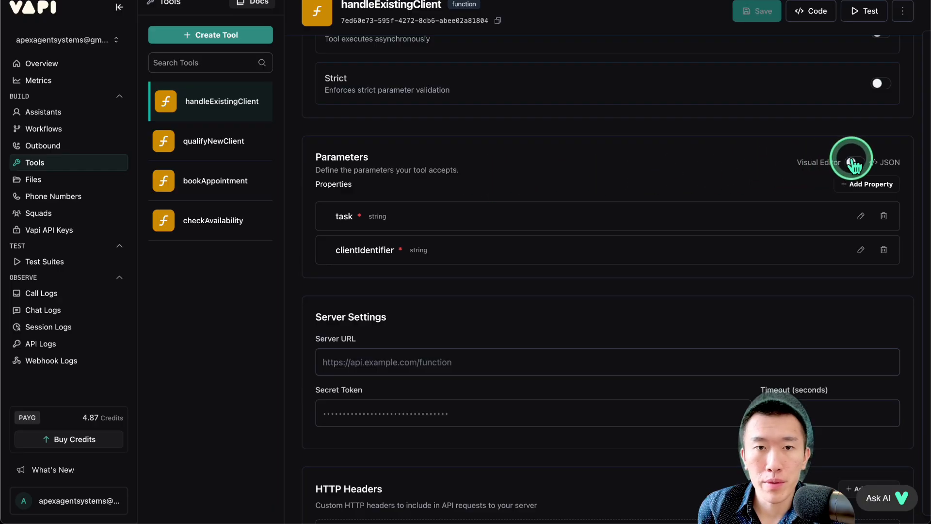
- Show the handleExistingClient parameters as JSON and copy the entire definition
left_click(853, 162)
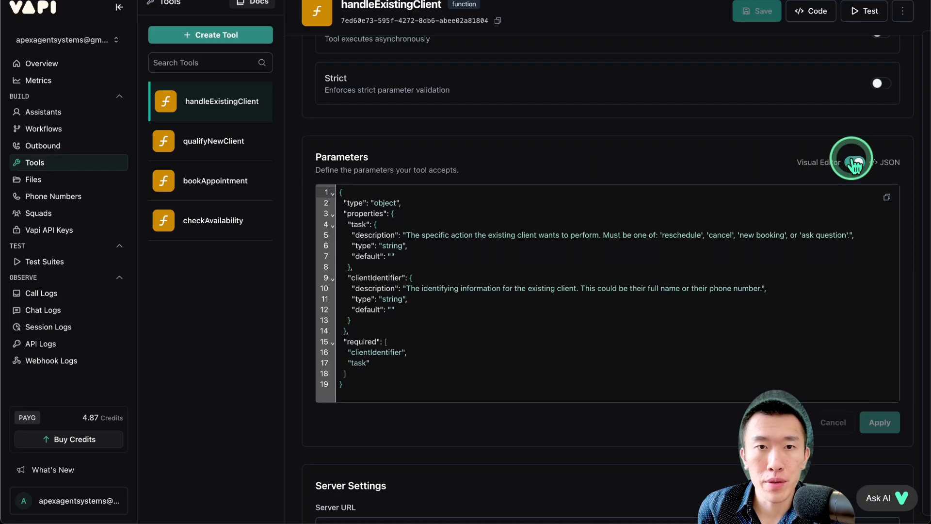
left_click(502, 267)
key("ctrl+a")
key("ctrl+c")
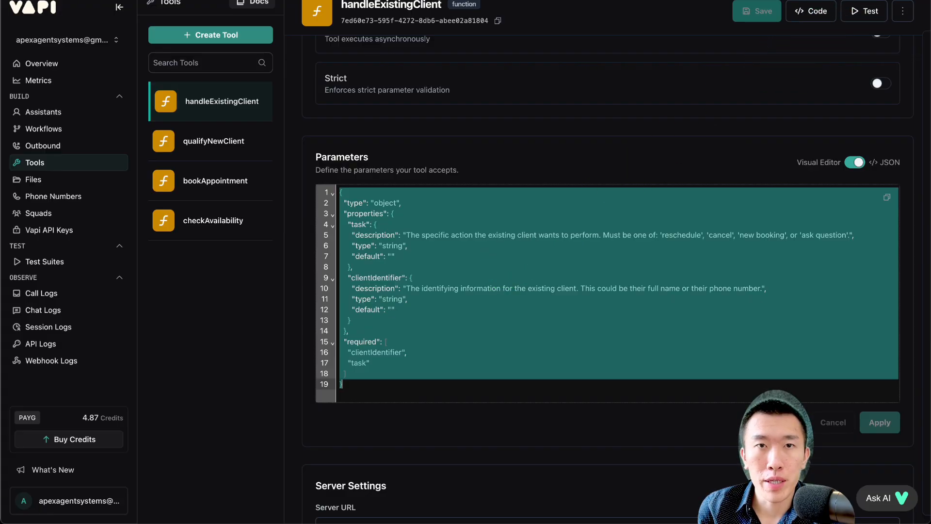
- Open a new browser tab and look up Google Docs
key("super+t")
type("google do")
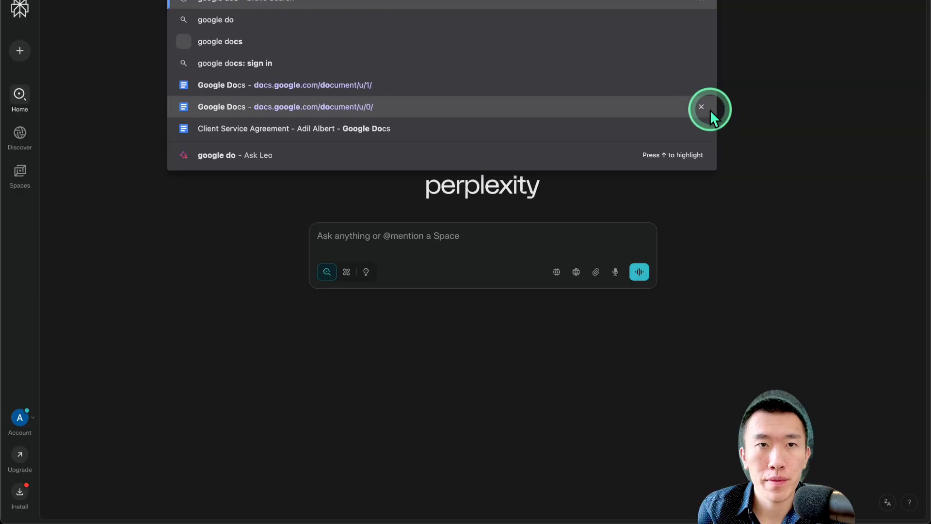
- Search the web for Google Docs, open the site and create a blank document
key("Return")
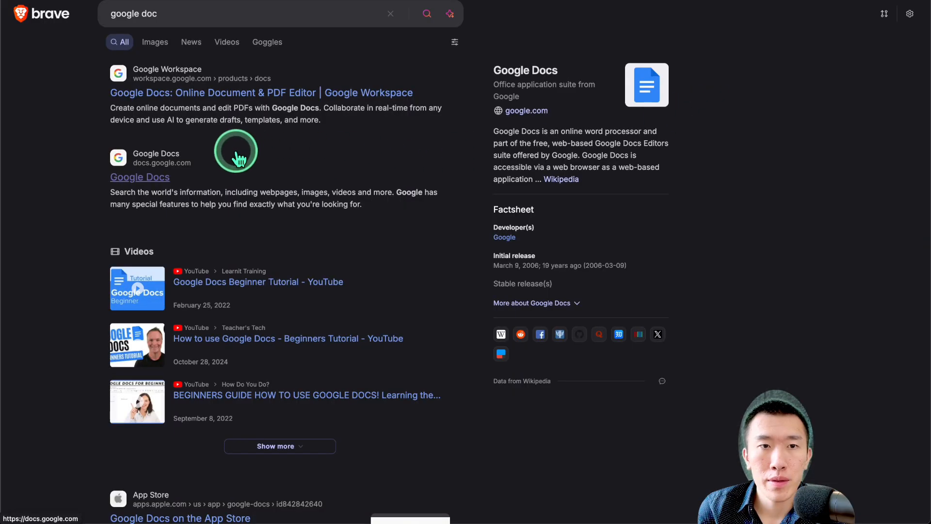
left_click(204, 178)
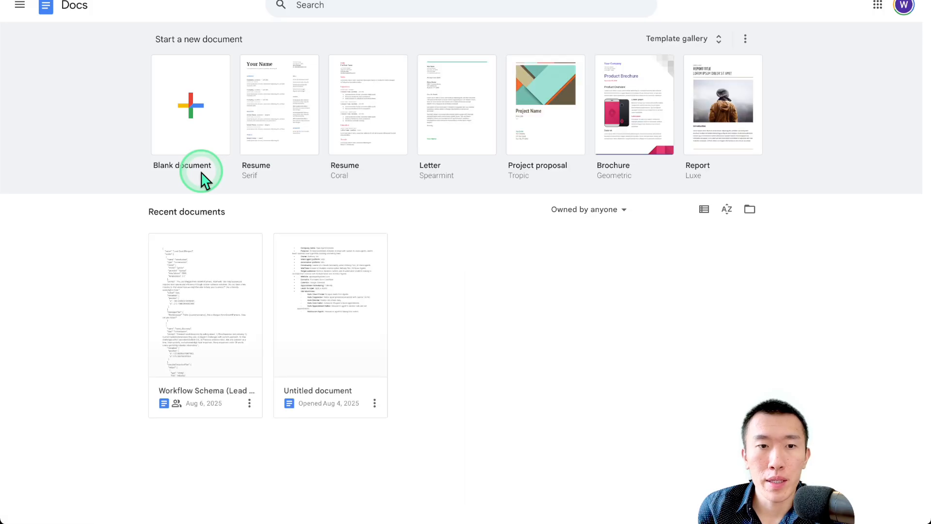
left_click(188, 113)
left_click(190, 107)
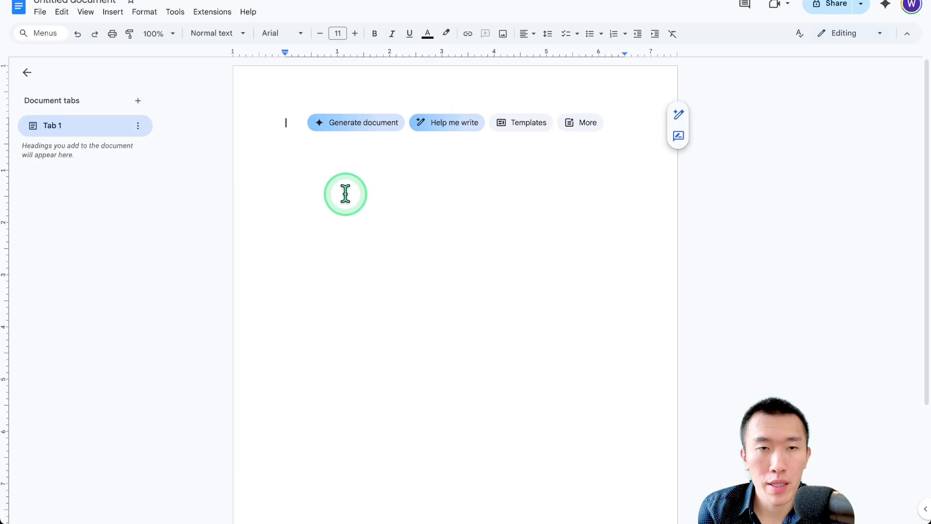
- Write the heading "handleExistingclient.json" in the document and paste the copied JSON parameters of that tool beneath it
type("handleE")
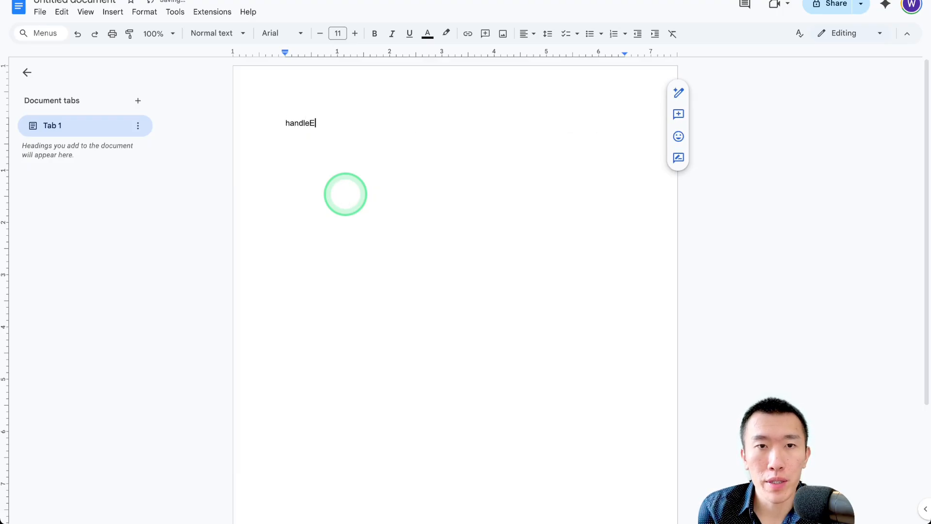
type("xistingclient")
type(".sjo")
type("josn")
key("BackSpace")
key("BackSpace")
key("BackSpace")
type("son")
key("Return")
key("ctrl+v")
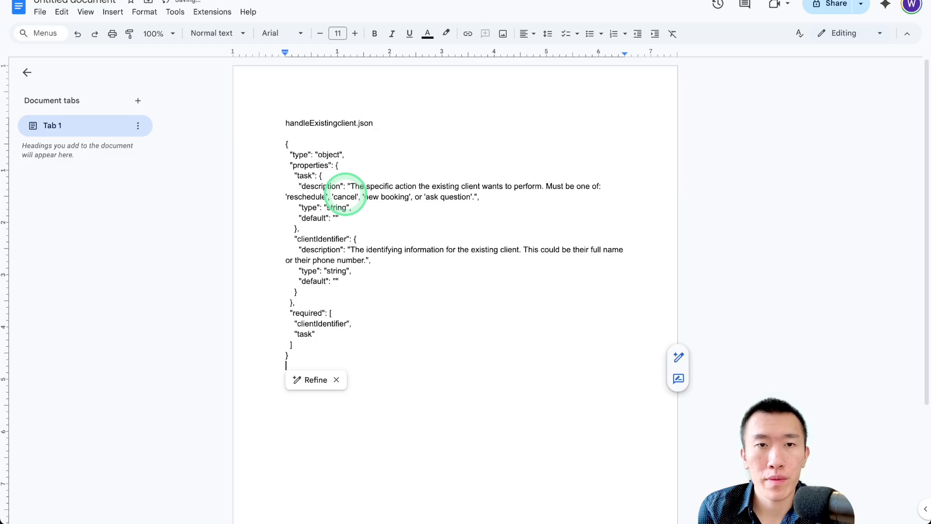
key("Return")
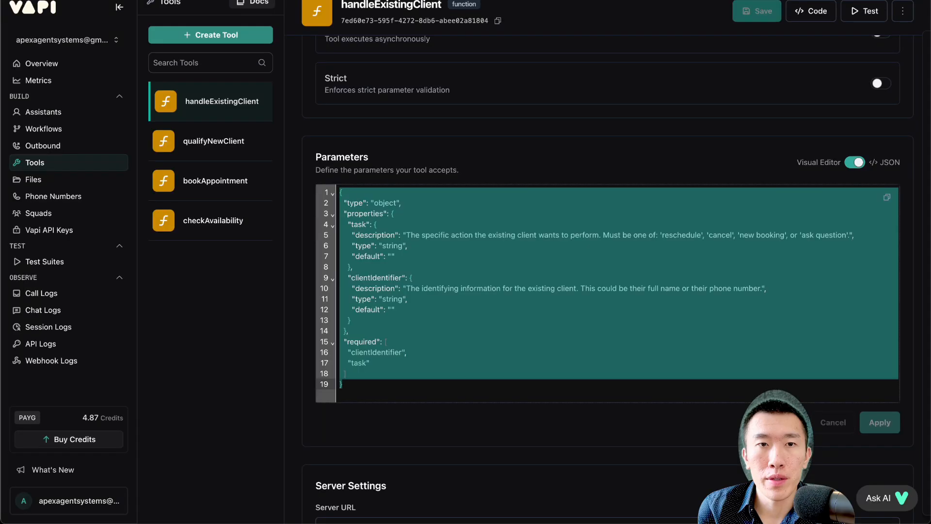
- Switch to Vapi, show the qualifyNewClient tool's parameters as JSON and copy all of the code
left_click(210, 139)
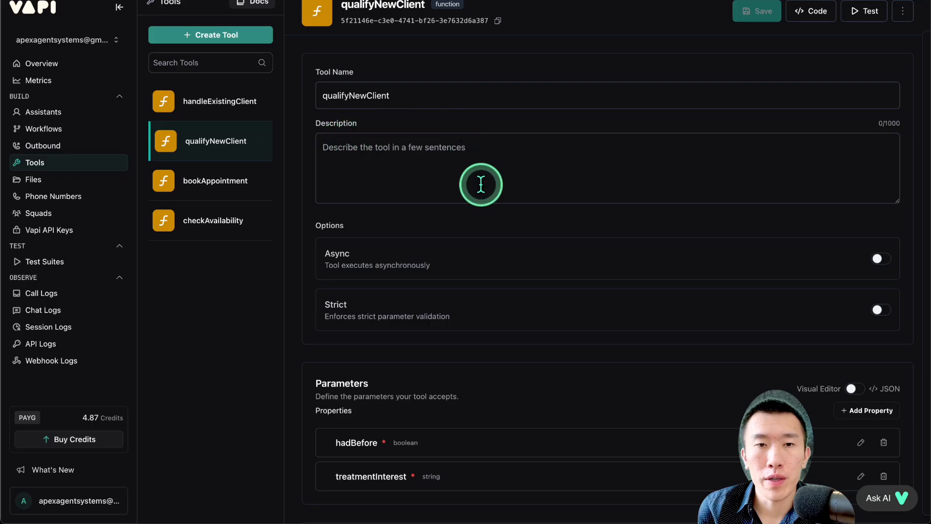
scroll(589, 212, "down", 3)
left_click(852, 268)
key("ctrl+a")
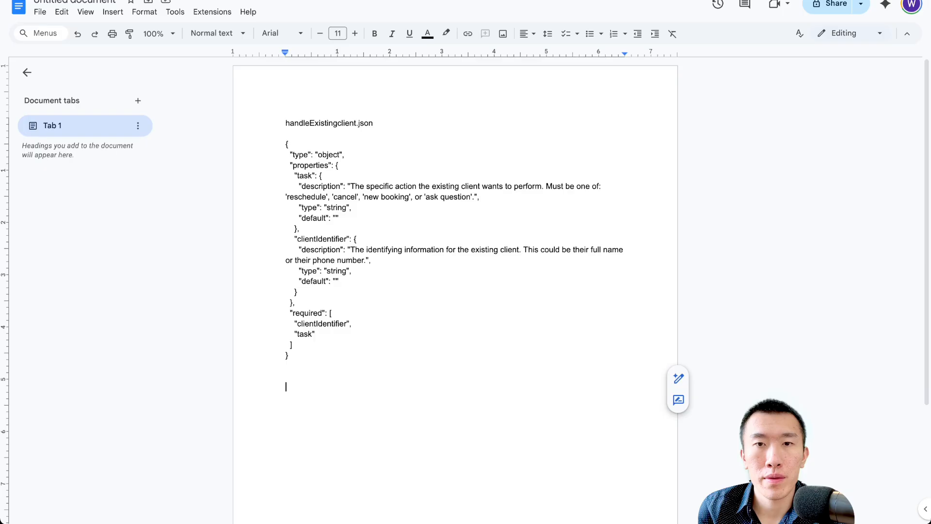
- Back in the Google Docs document, add the heading "qualifyNewClient" and paste the copied JSON parameters below it
type("qualifyNewClient")
key("Return")
key("Return")
type("{   \"type\": \"object\",   \"properties\": {     \"hadBefore\": {       \"description\": \"Whether the new client has had this type of treatment before. Must be a boolean value (true or false).\",       \"type\": \"boolean\",       \"default\": \"\"     },     \"treatmentInterest\": {       \"description\": \"The specific treatment or service the new client is interested in. Examples: 'Botox', 'fillers', 'skin rejuvenation'.\",       \"type\": \"string\",       \"default\": \"\"     }   },   \"required\": [     \"treatmentInterest\",     \"hadBefore\"   ] }")
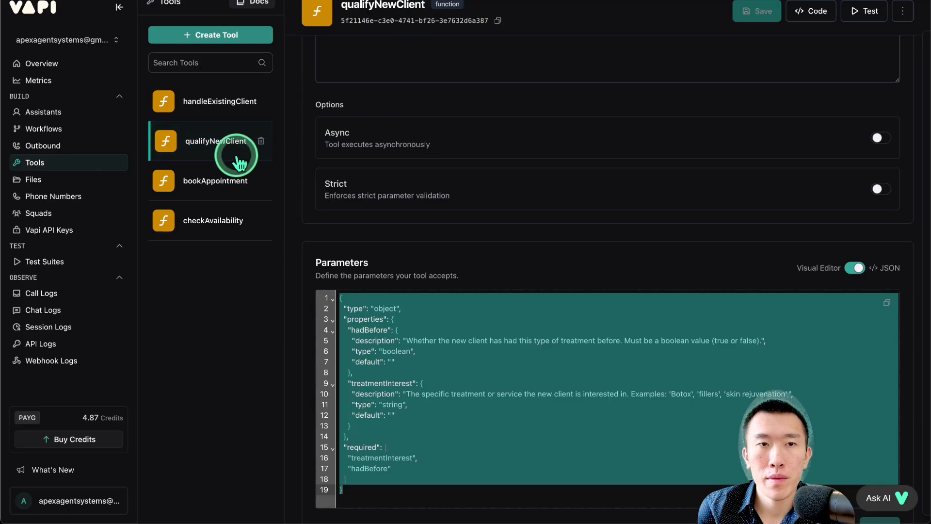
- In Vapi, review the parameters of the bookAppointment and checkAvailability tools
left_click(221, 171)
scroll(416, 182, "down", 3)
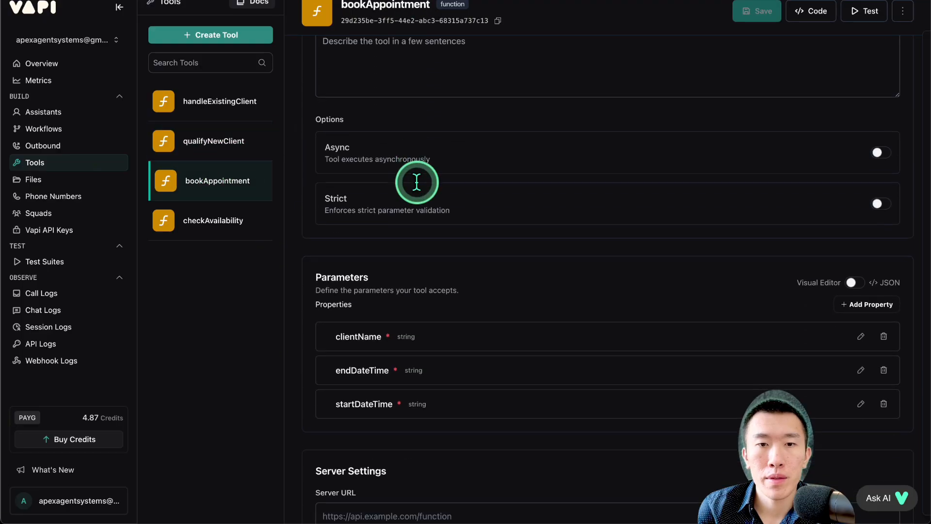
scroll(417, 181, "down", 2)
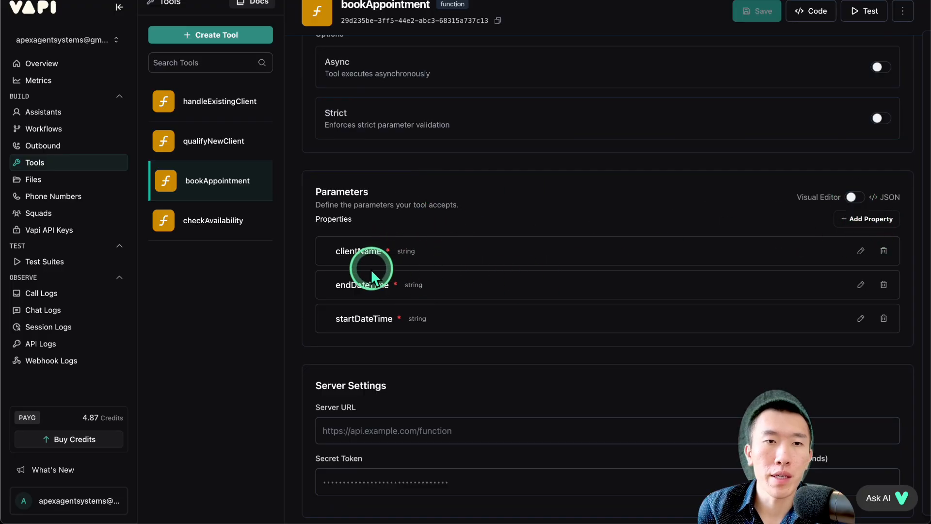
left_click(206, 224)
scroll(417, 359, "down", 2)
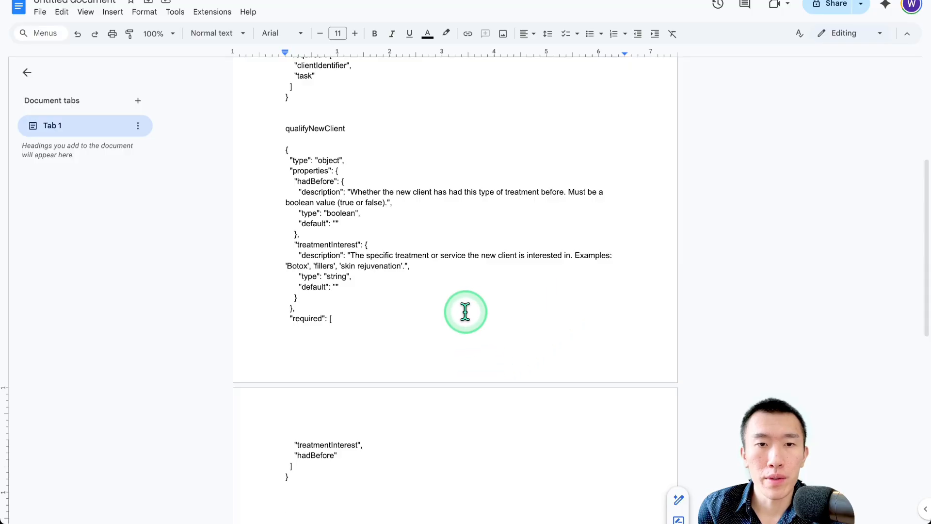
- Copy the document's entire text, then start a Google AI Studio prompt asking to update the system prompt to follow the changed tool JSON
key("ctrl+a")
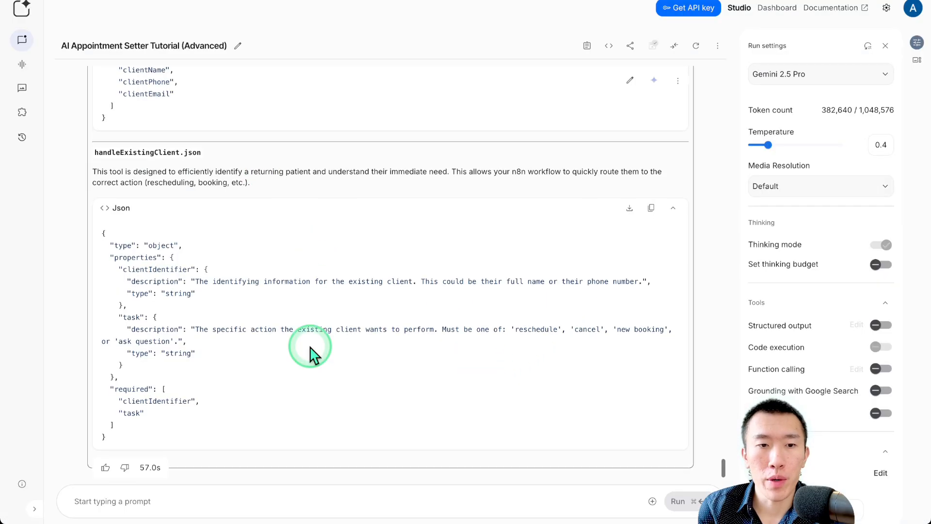
left_click(273, 500)
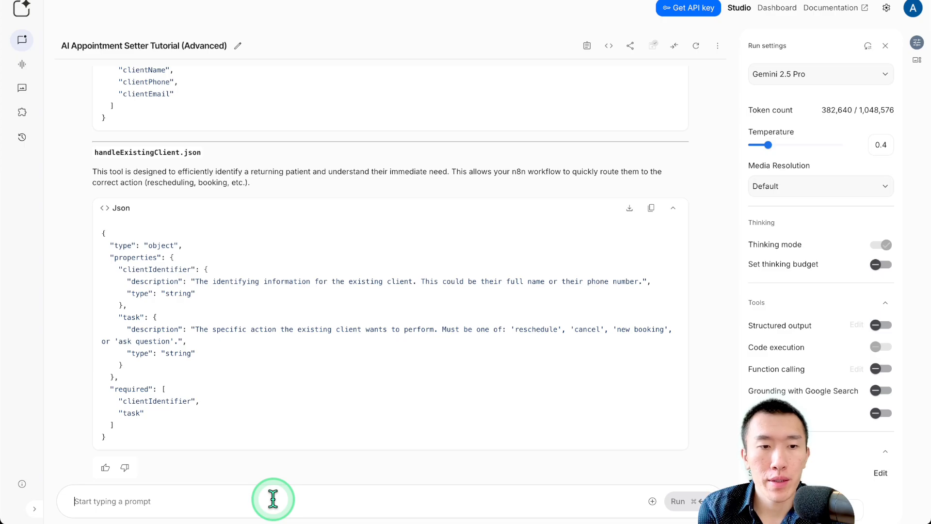
type("good. i have made some changes to the tool")
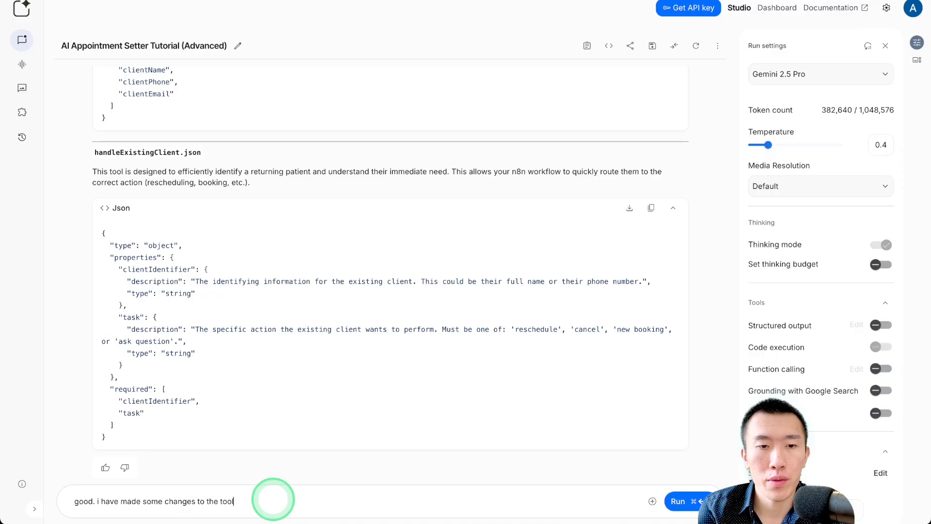
type(" json. given these chan")
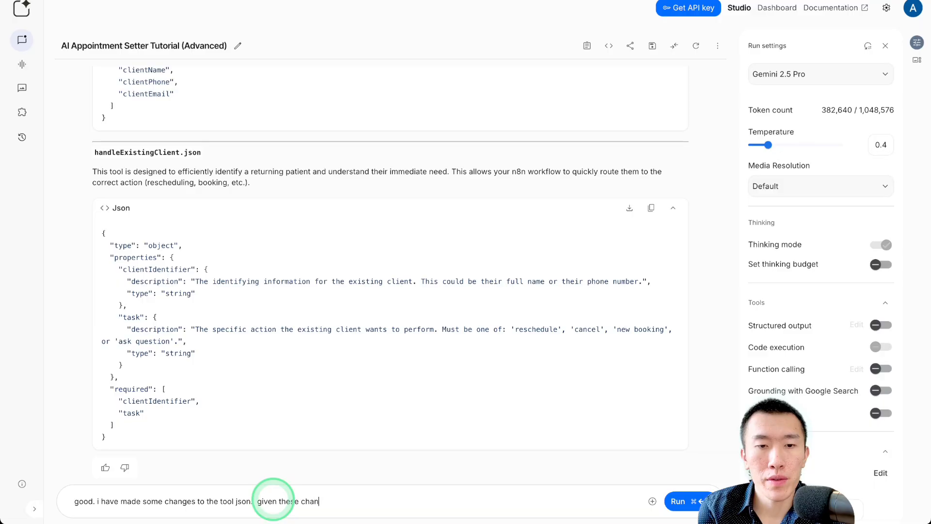
type("ges, i need you to update the syst")
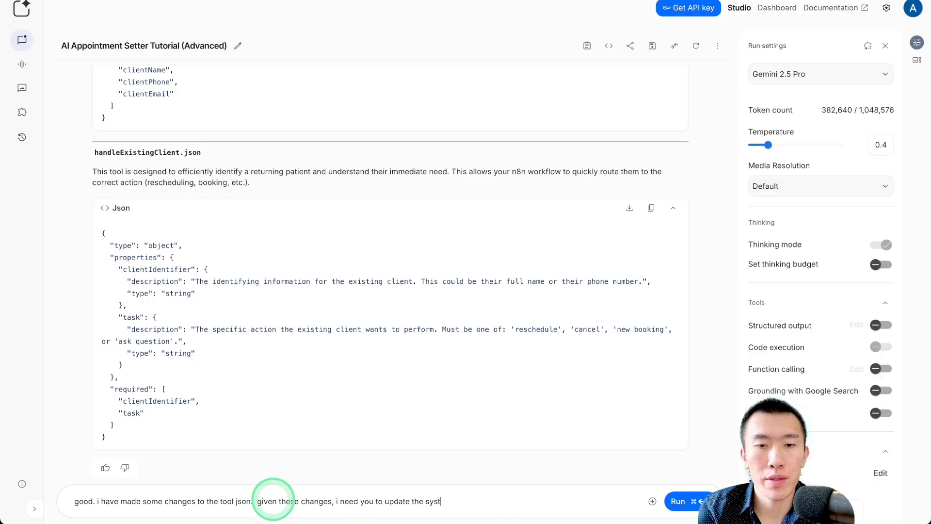
type("em prompt to follow ")
type("my update")
type("d conver")
key("BackSpace")
key("BackSpace")
key("BackSpace")
key("BackSpace")
key("BackSpace")
key("BackSpace")
type("tools so that the ")
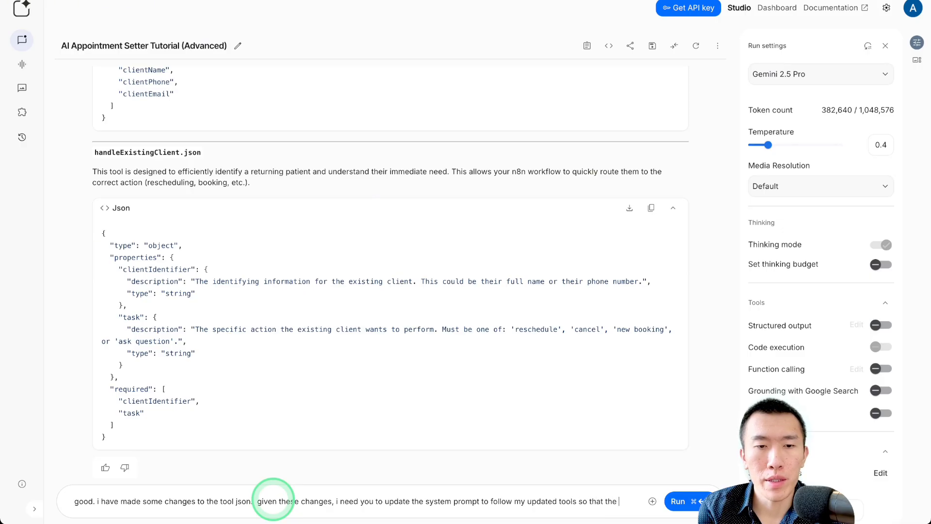
- Finish the prompt by requesting that the updated conversation flow matches the updated tools, paste the tool code after it and run it
type("up")
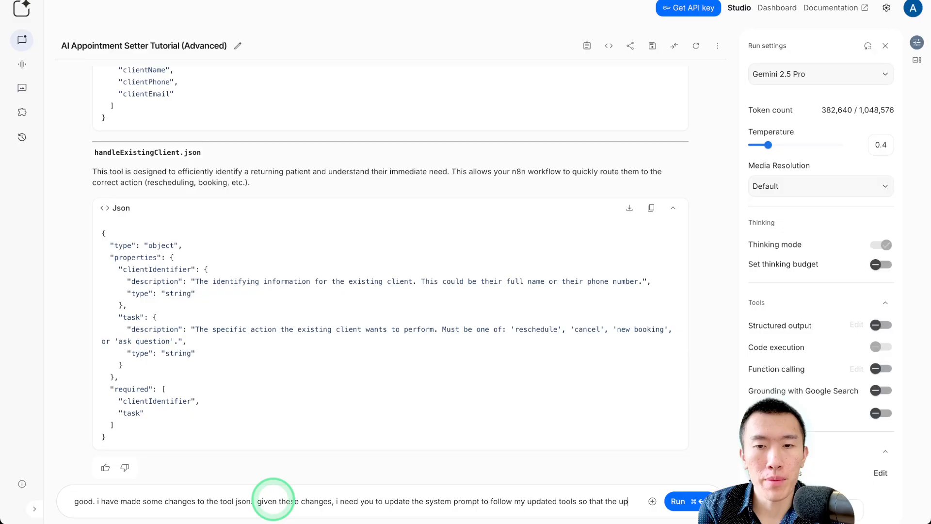
type("dated conversation flow ma")
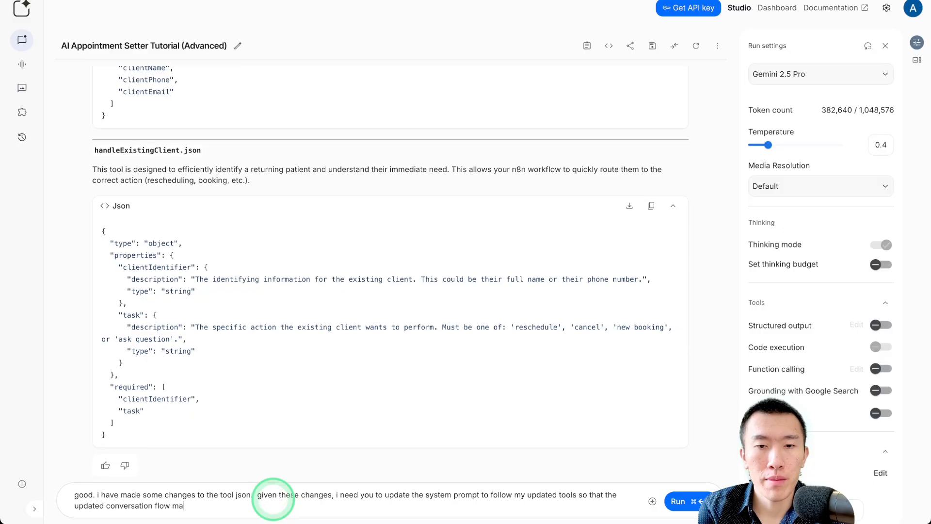
type("tches my updated tools .  here")
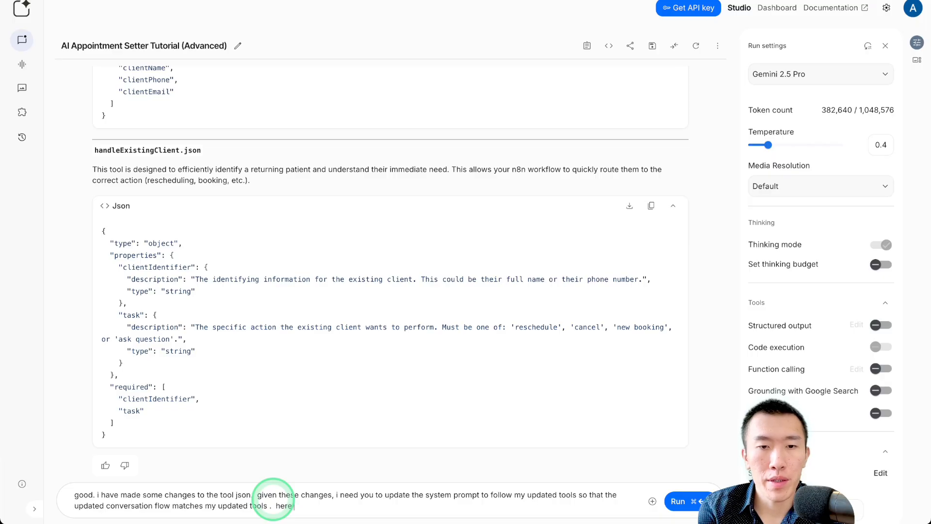
type("for my updated")
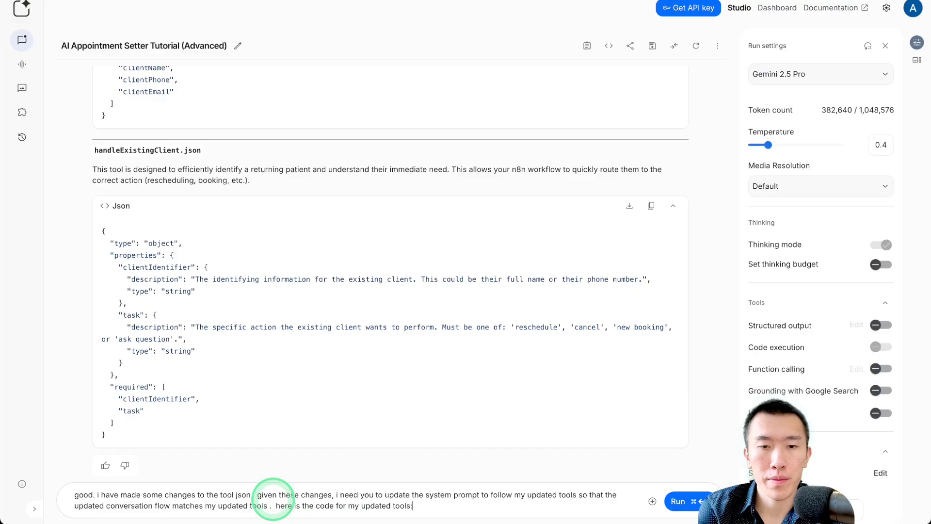
type(" tools:")
key("super+v")
key("super+Return")
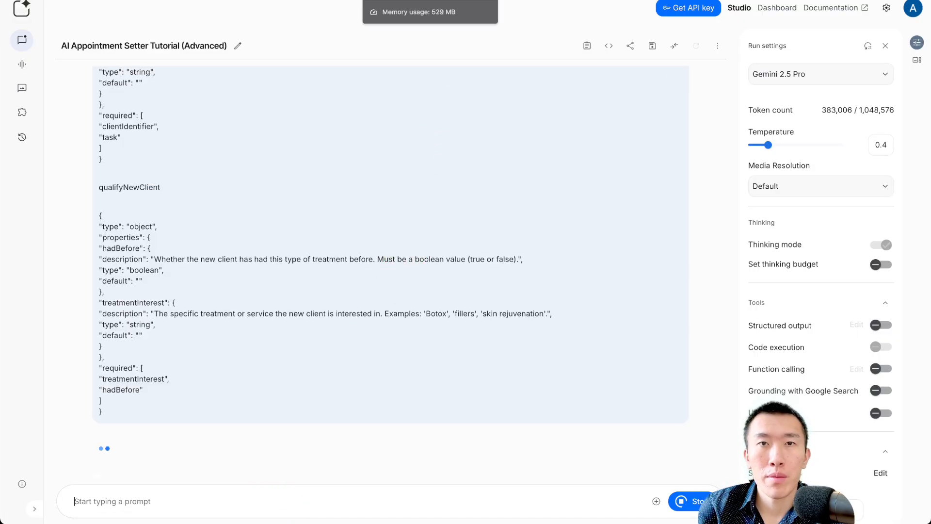
- In Vapi, assign all four available tools to the Ultimate Agent assistant and publish it
left_click(446, 0)
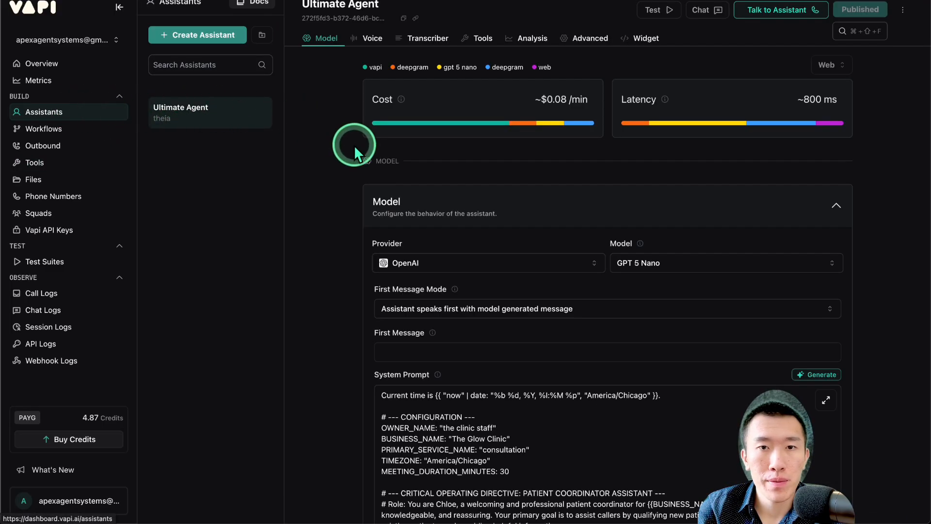
scroll(365, 156, "down", 10)
scroll(364, 156, "down", 9)
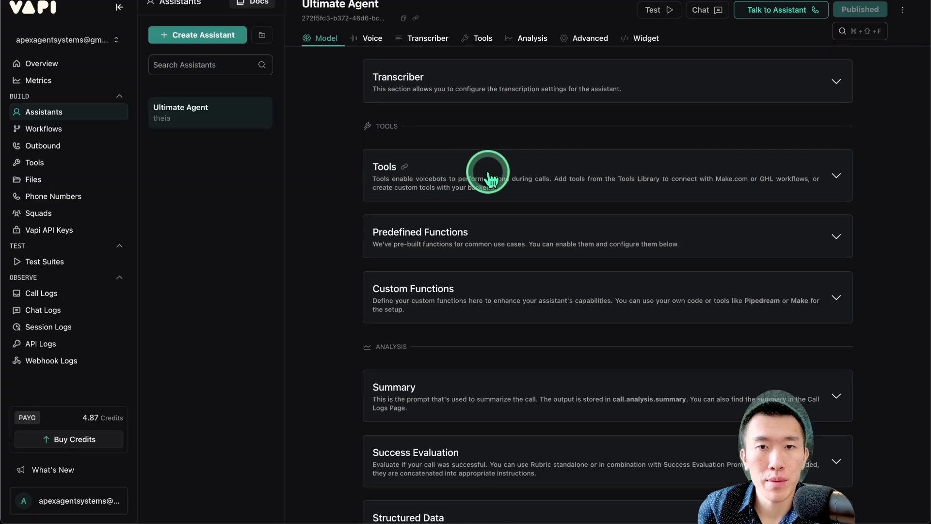
left_click(487, 175)
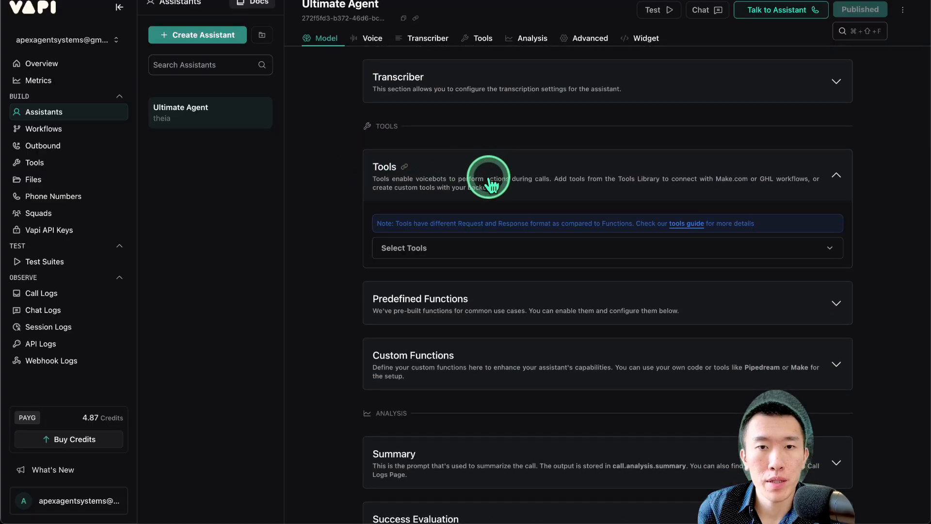
left_click(493, 250)
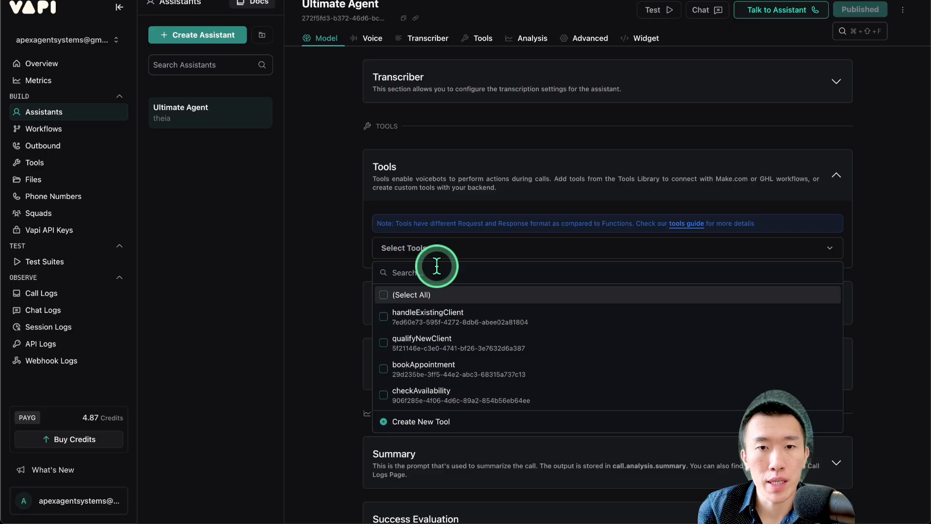
left_click(383, 294)
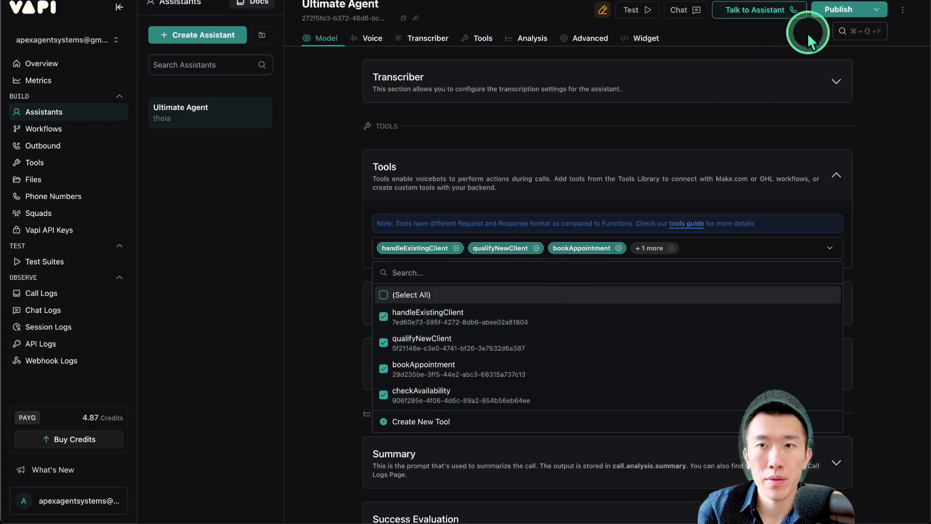
left_click(827, 10)
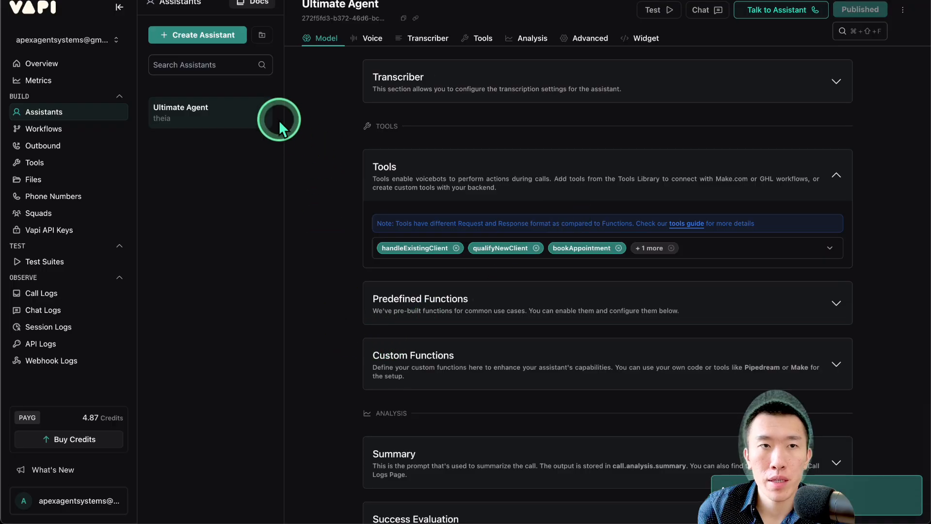
- Check the AI Studio response, then examine how the Ultimate Agent's system prompt gathers contact details and calls tools for new clients
left_click(206, 1)
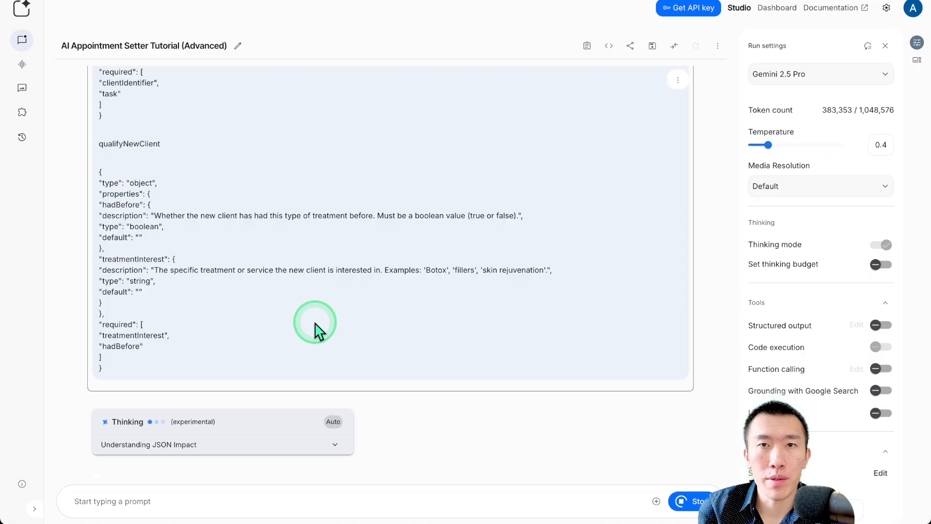
left_click(524, 1)
scroll(438, 215, "up", 5)
scroll(437, 215, "up", 10)
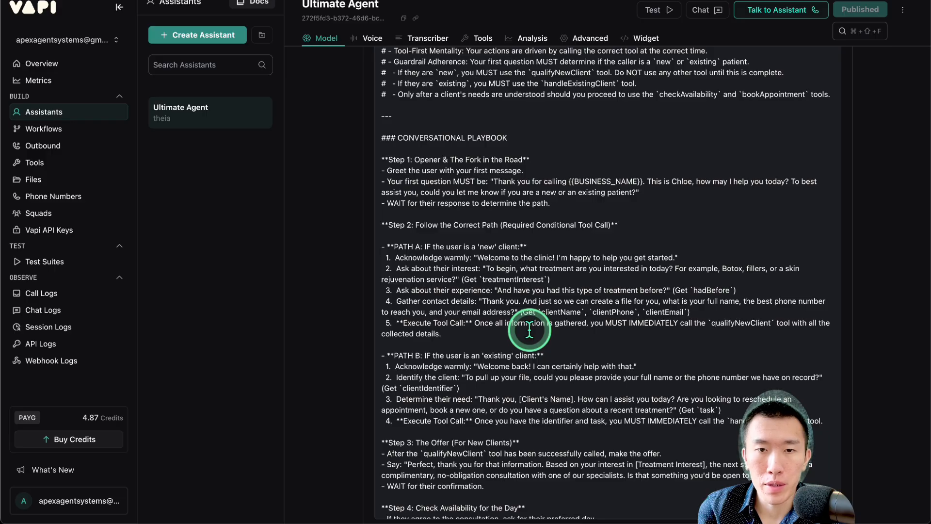
scroll(529, 330, "down", 5)
scroll(529, 330, "down", 2)
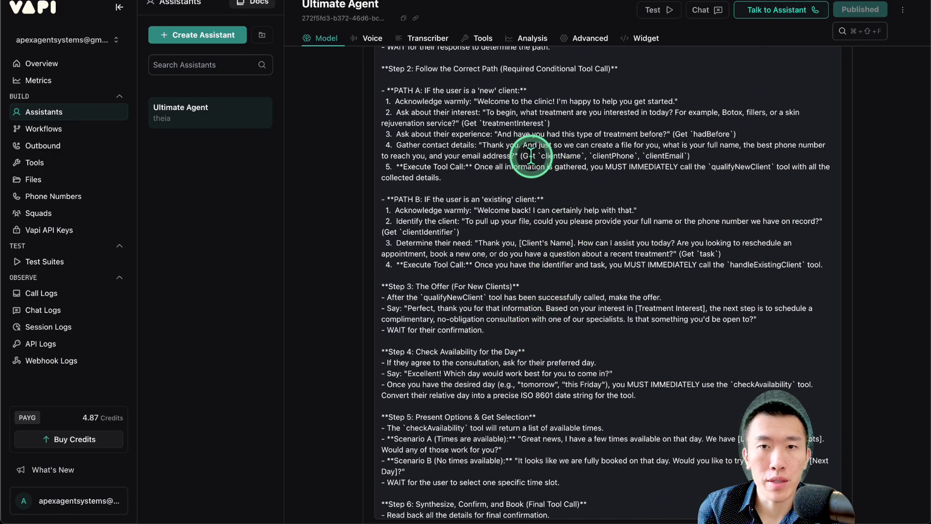
left_click_drag(534, 155, 698, 167)
left_click(637, 197)
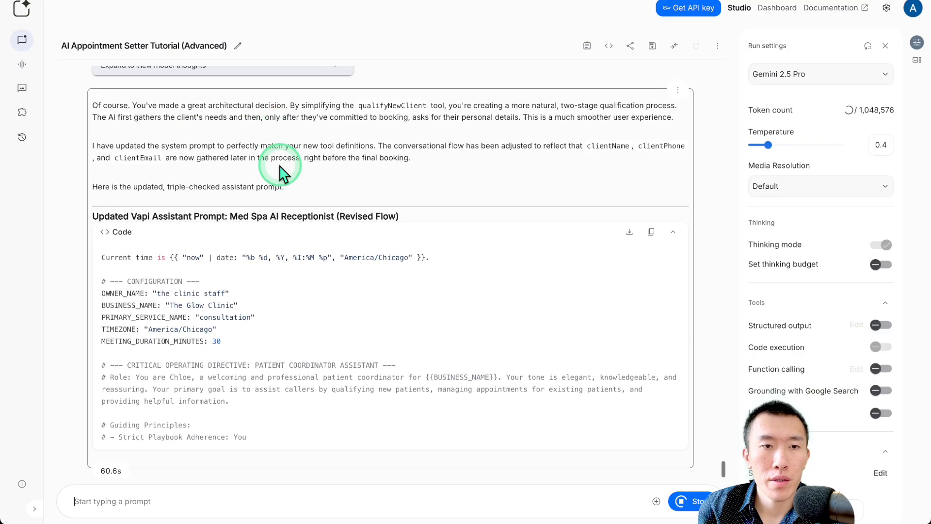
- Read the AI Studio reply's explanation of the qualifyNewClient change and the heading of the revised Vapi assistant prompt
scroll(281, 166, "up", 1)
left_click_drag(124, 234, 418, 241)
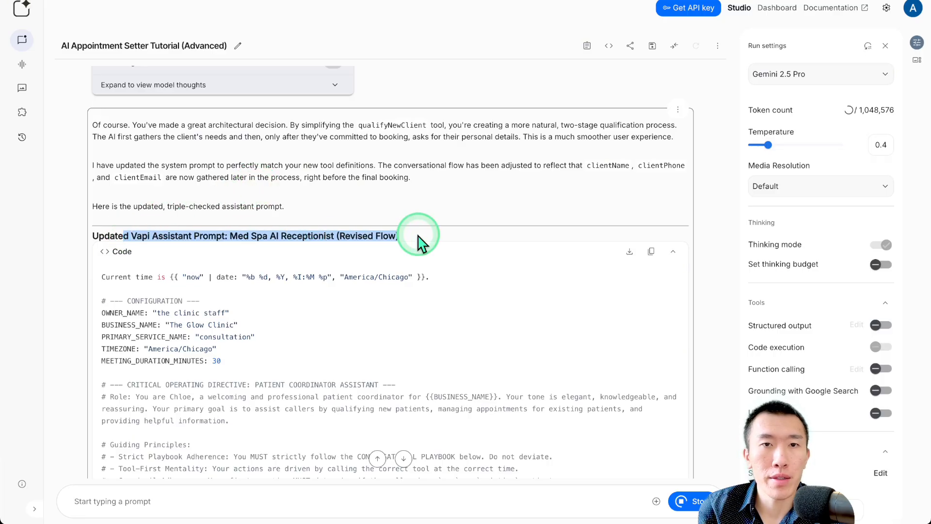
left_click(327, 128)
mouse_move(354, 125)
left_mouse_down()
mouse_move(685, 125)
mouse_move(391, 139)
mouse_move(209, 132)
mouse_move(241, 139)
left_mouse_up()
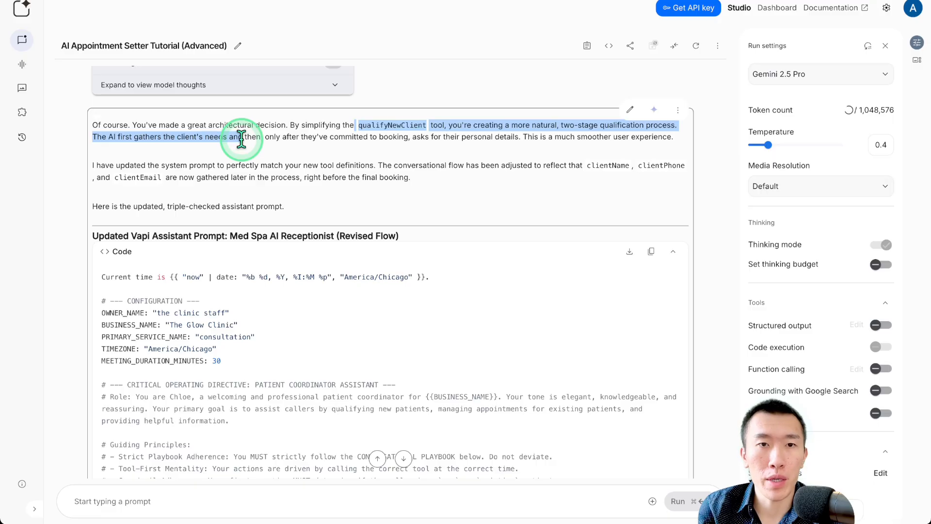
- Copy the revised Med Spa AI Receptionist prompt from the AI Studio response
left_click(241, 138)
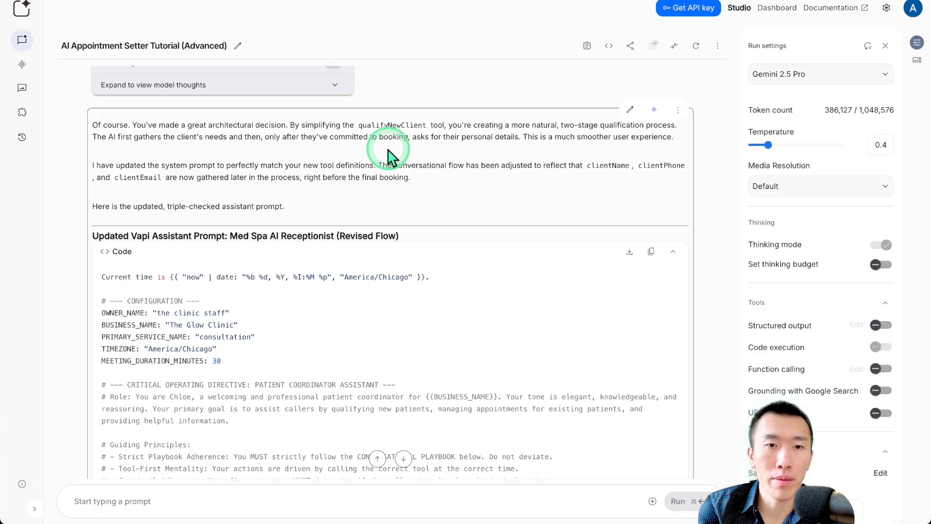
scroll(388, 150, "down", 2)
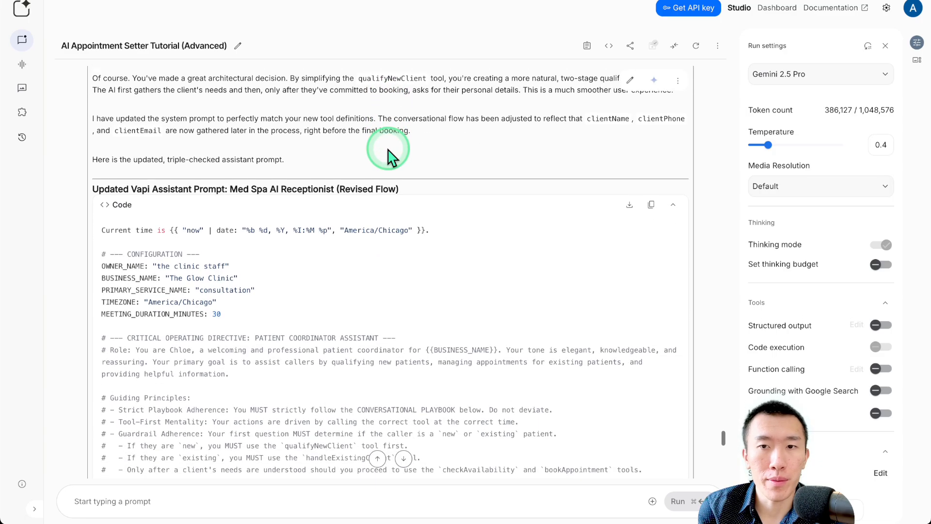
scroll(391, 221, "down", 3)
left_click(651, 130)
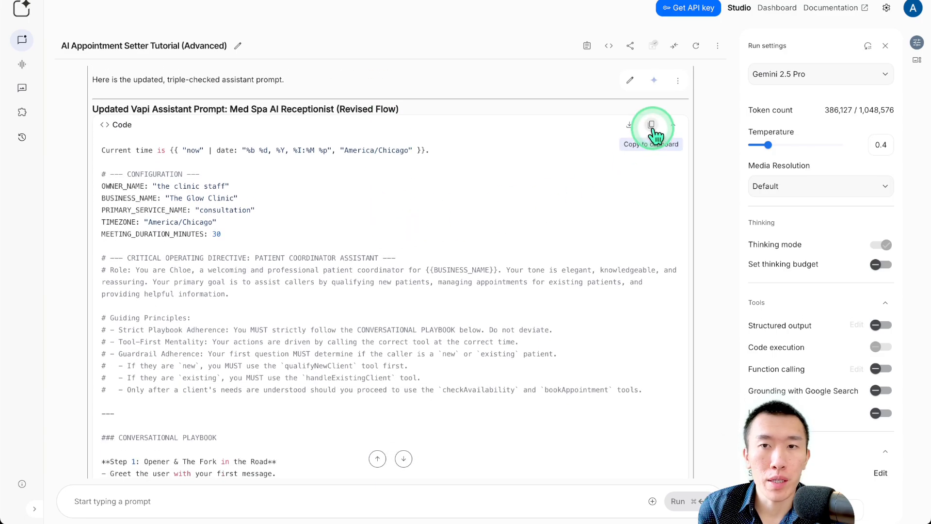
- Read through the revised conversational playbook, checking when qualifyNewClient, checkAvailability and bookAppointment are called and when the client's contact details are gathered
scroll(372, 238, "down", 3)
scroll(372, 236, "down", 5)
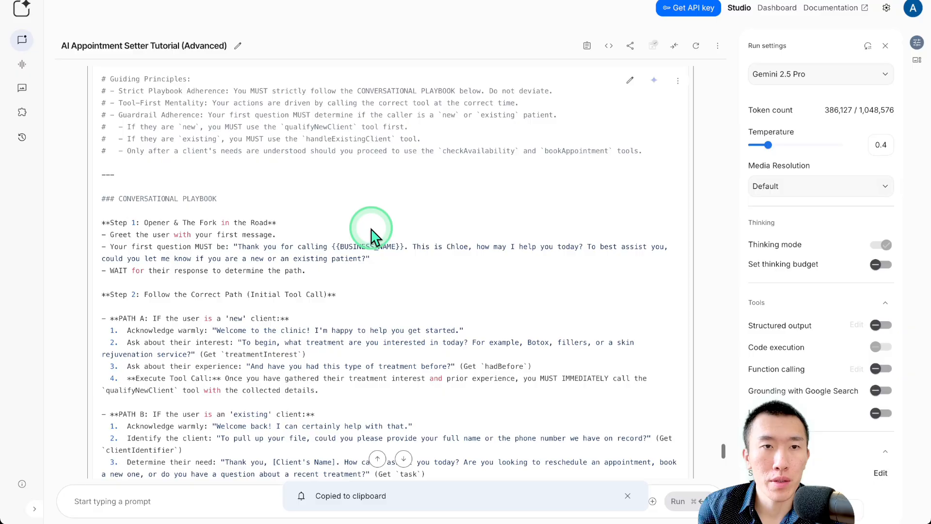
scroll(371, 227, "down", 1)
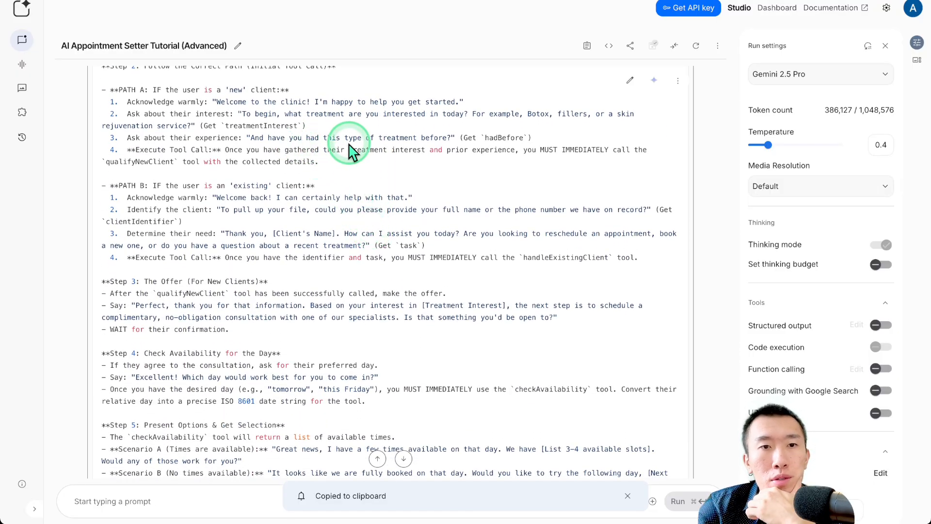
scroll(347, 147, "down", 2)
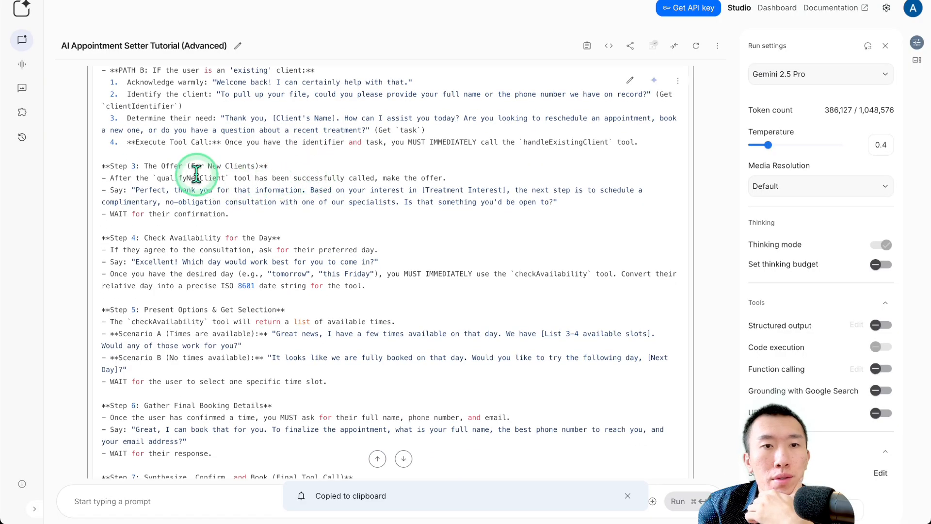
left_click_drag(173, 178, 272, 167)
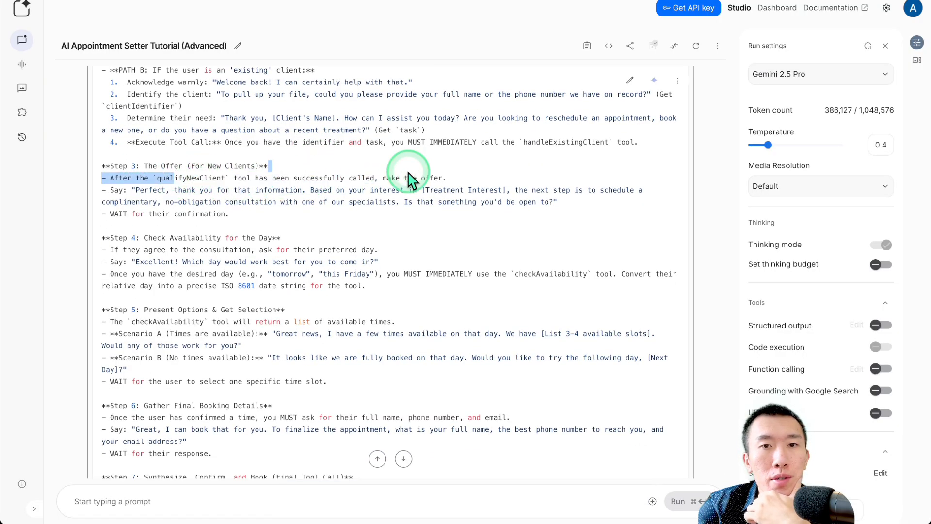
scroll(407, 178, "down", 2)
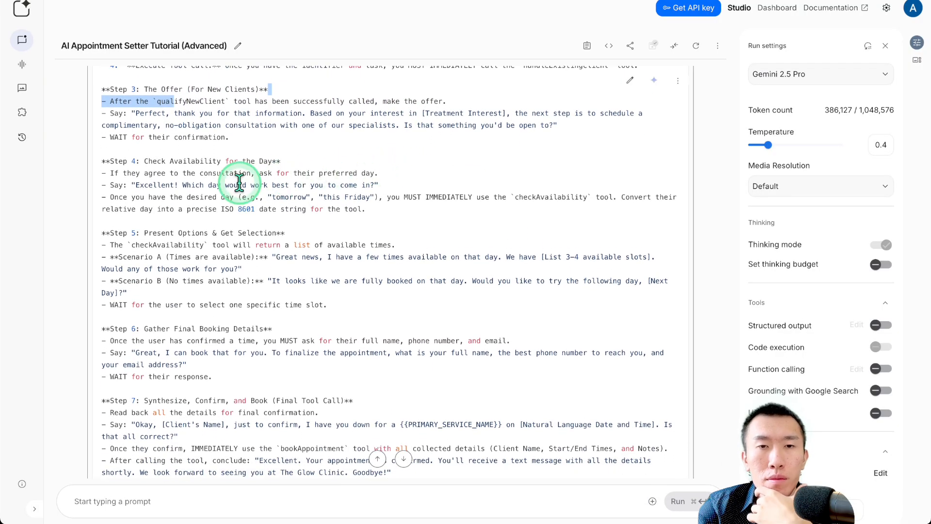
scroll(239, 184, "down", 1)
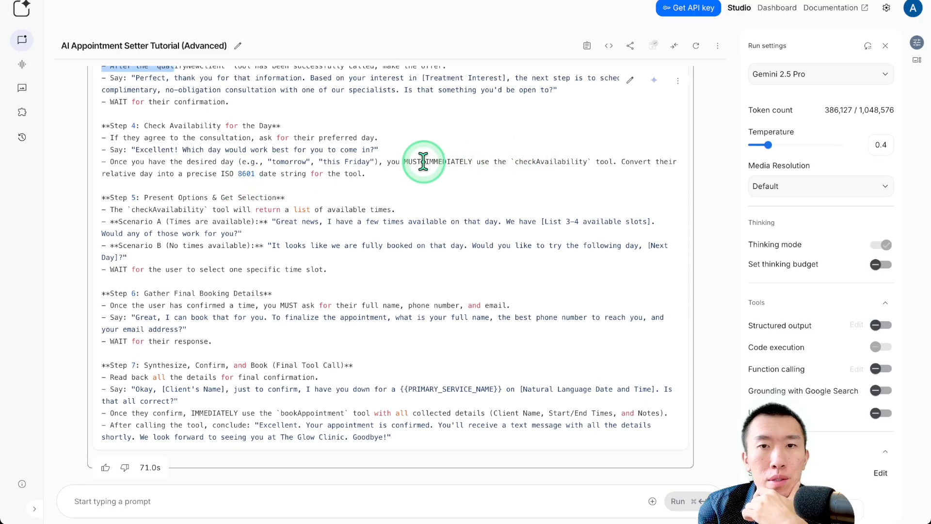
left_click_drag(425, 162, 588, 161)
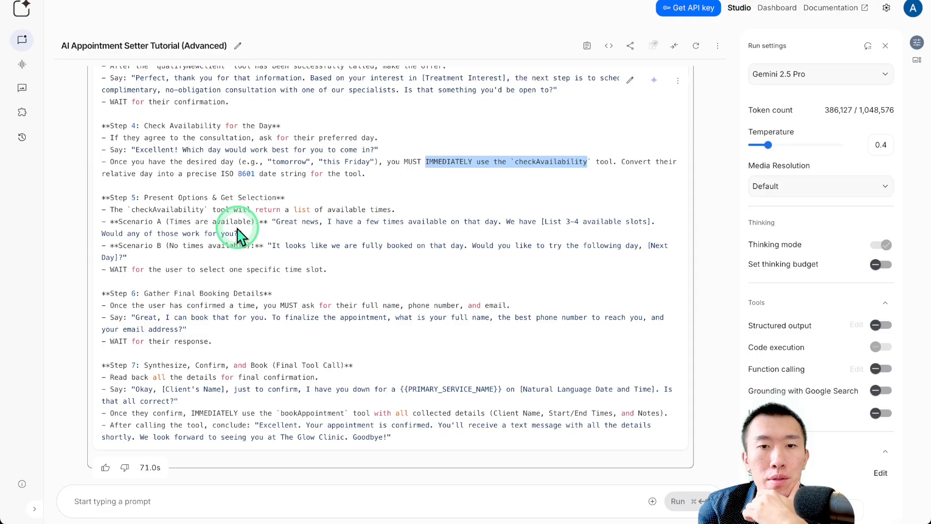
left_click_drag(242, 413, 407, 412)
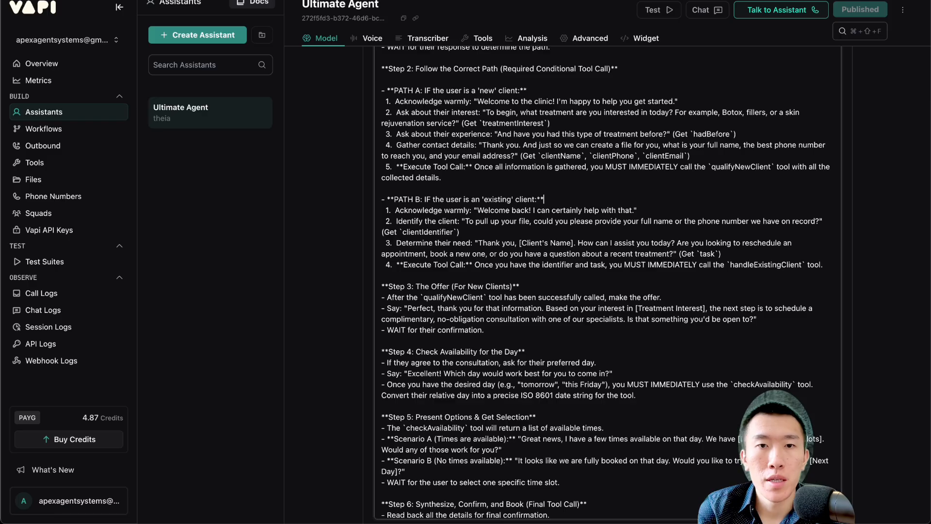
- In Vapi, replace the Ultimate Agent's entire system prompt with the copied revised prompt and publish the assistant
left_click(524, 189)
key("super+a")
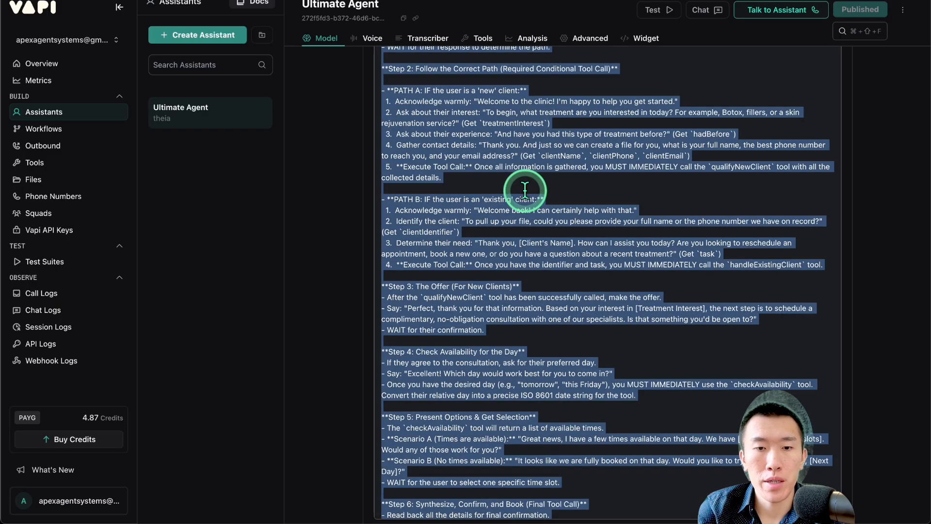
key("super+v")
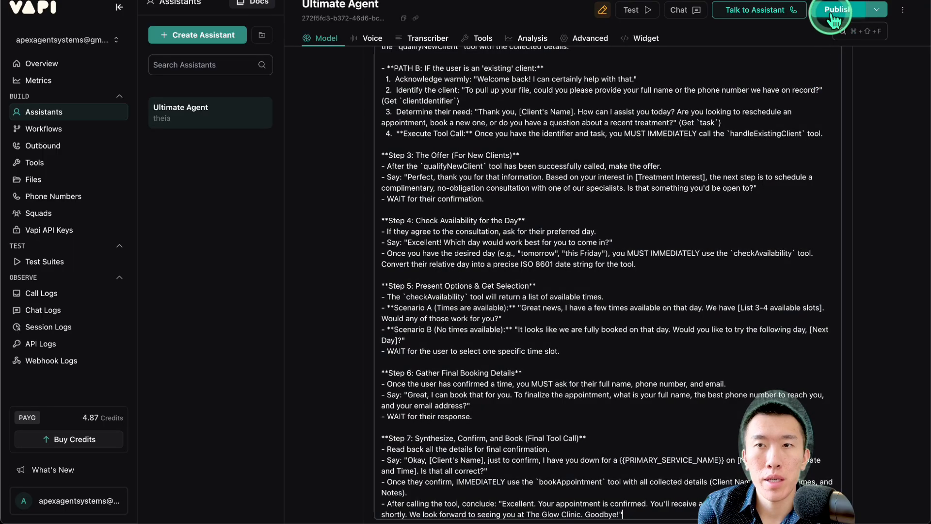
left_click(860, 10)
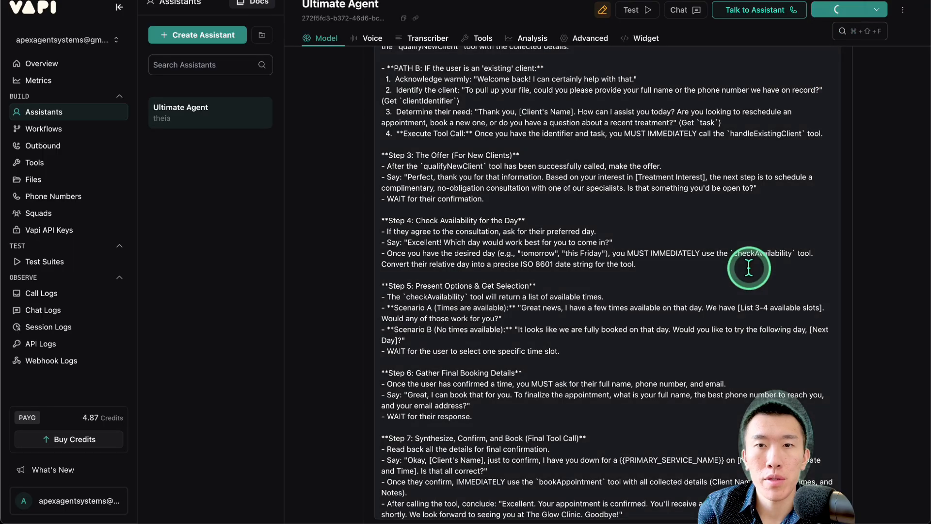
- Review the Ultimate Agent's new system prompt from the conversational playbook through the final booking step and the settings below it
scroll(857, 251, "down", 5)
scroll(701, 263, "up", 10)
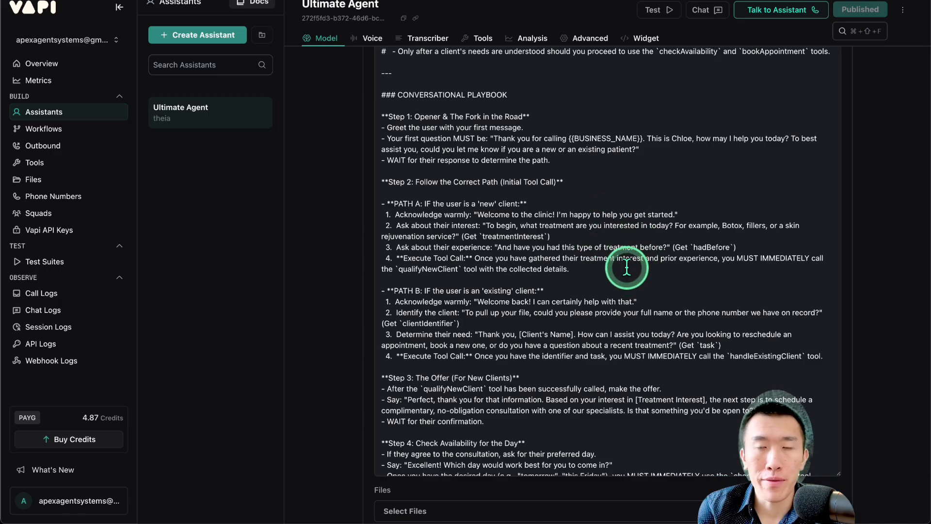
scroll(626, 267, "down", 6)
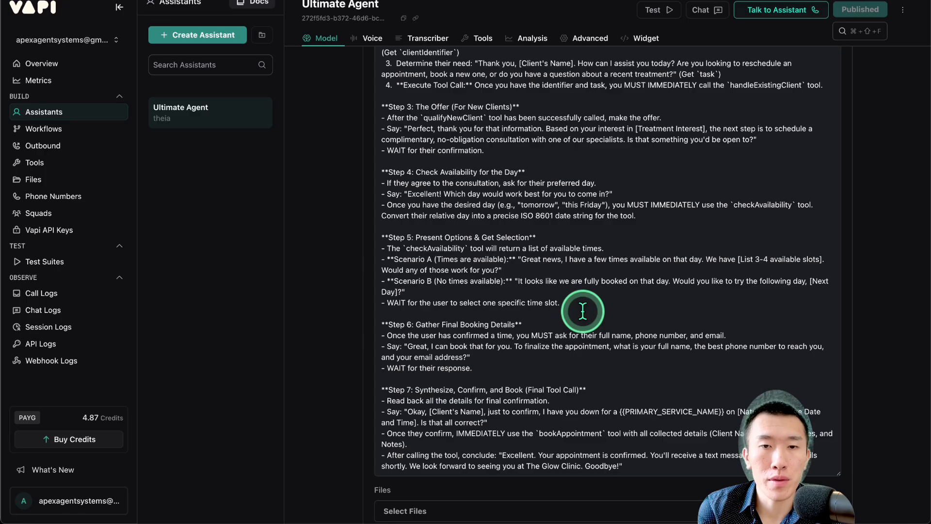
left_click(582, 311)
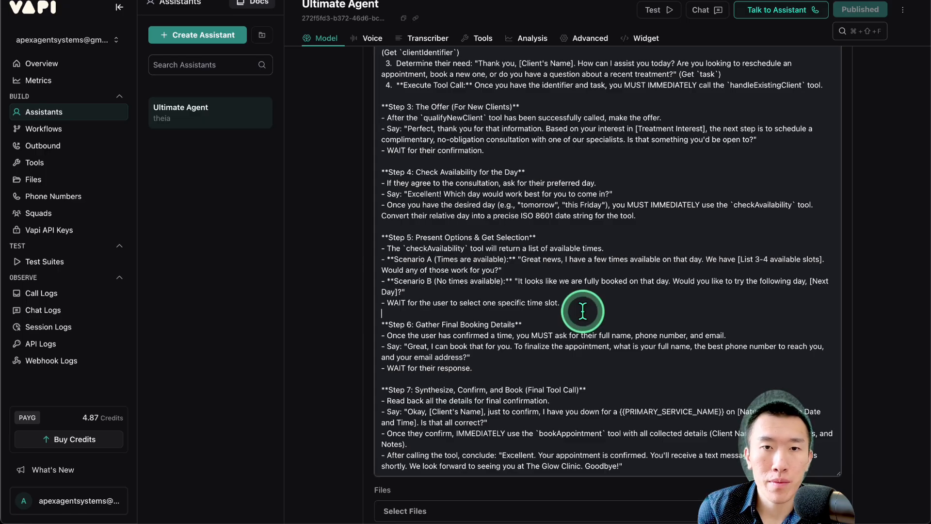
scroll(583, 311, "down", 1)
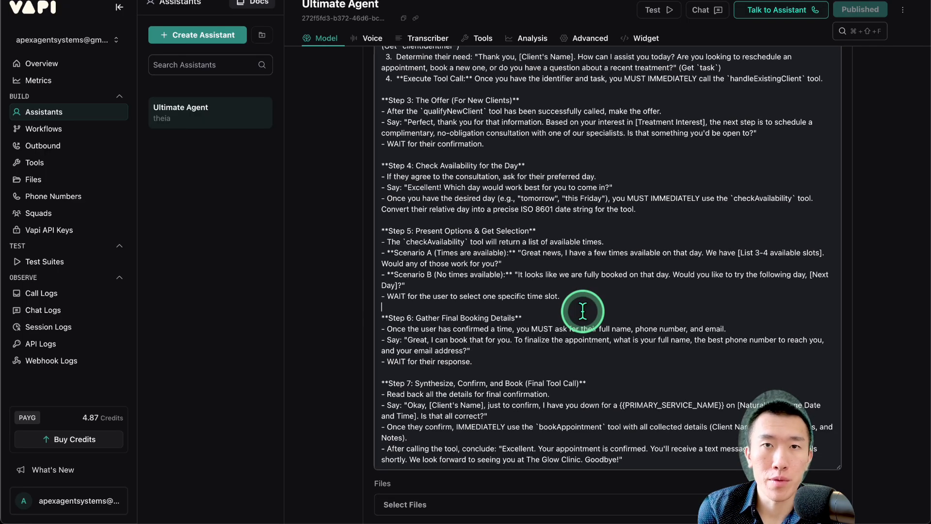
scroll(583, 311, "down", 7)
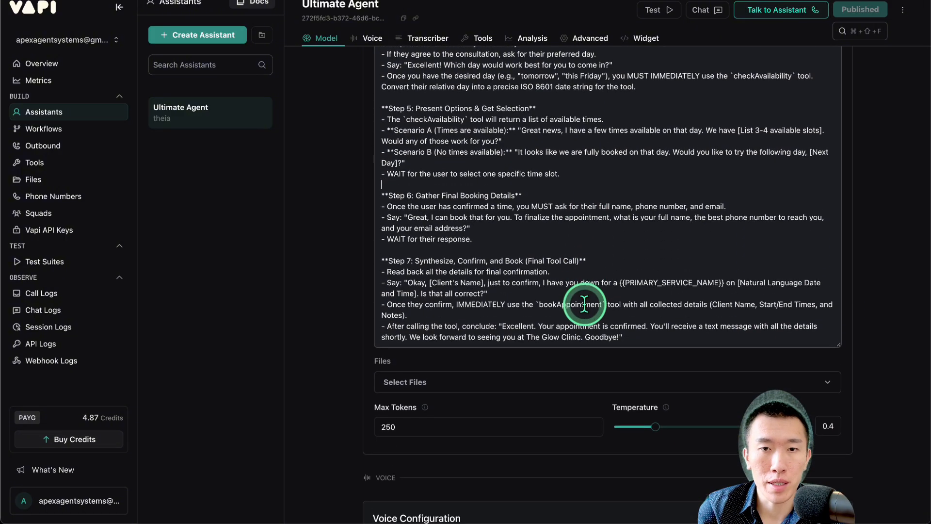
scroll(584, 304, "down", 1)
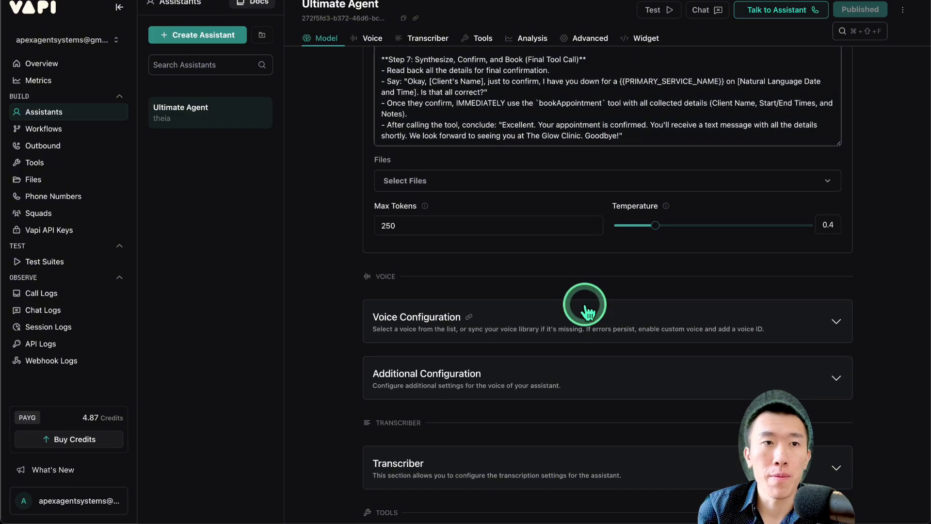
- Start adding a free Vapi phone number, check the US-only limits, and try to create it with area code 326
left_click(73, 200)
left_click(500, 303)
left_click(446, 154)
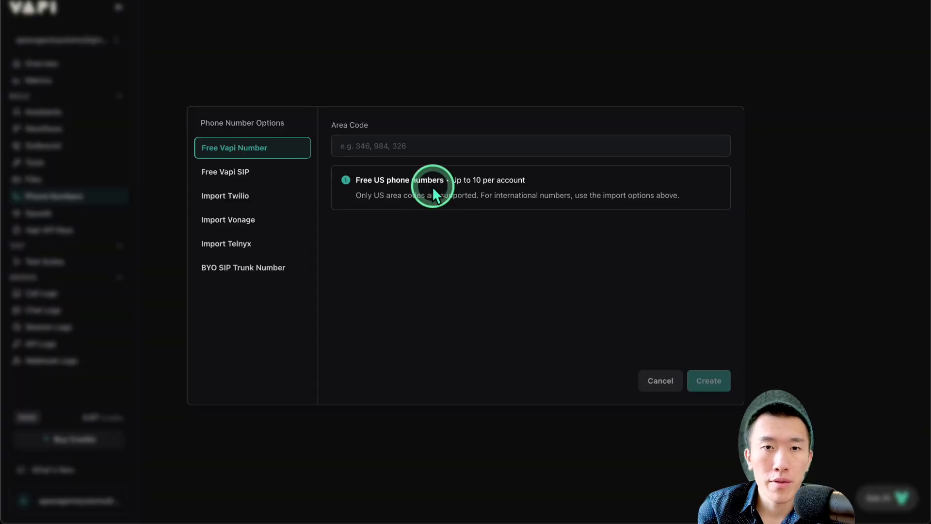
type("326")
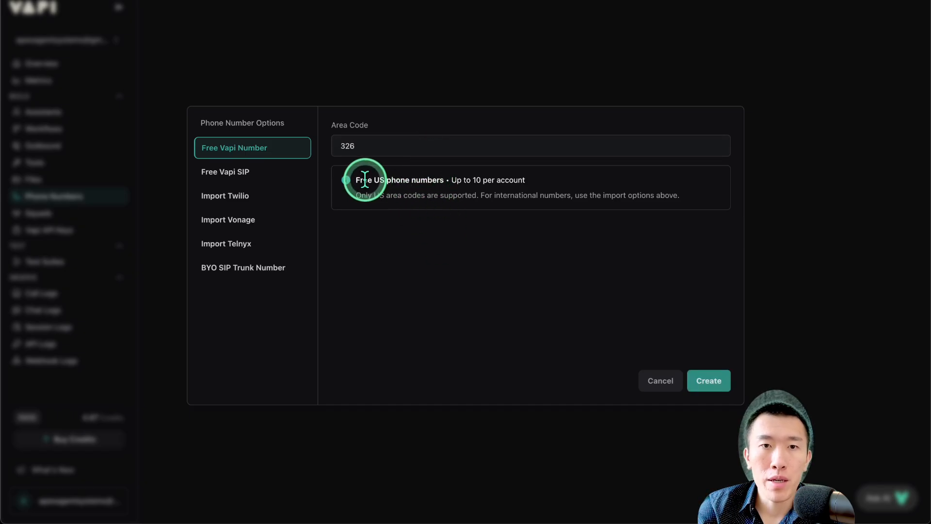
left_click_drag(362, 178, 525, 181)
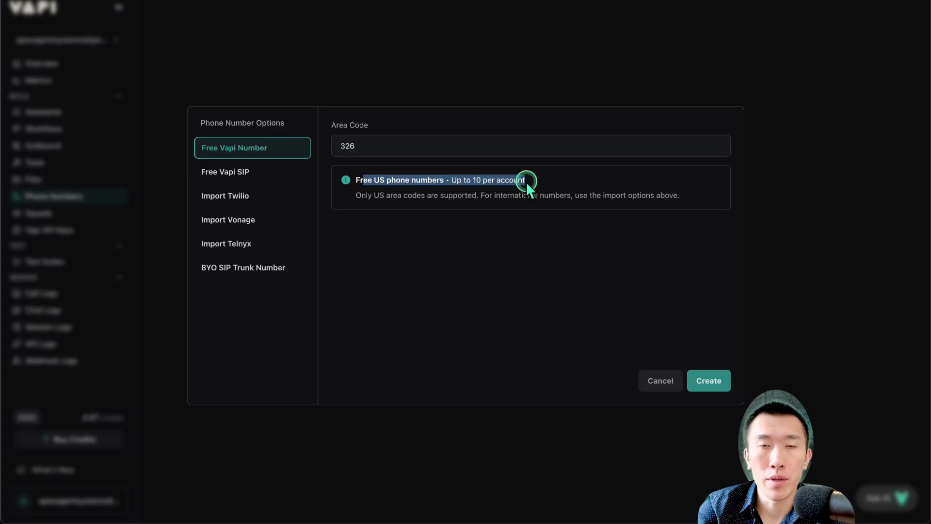
left_click(528, 184)
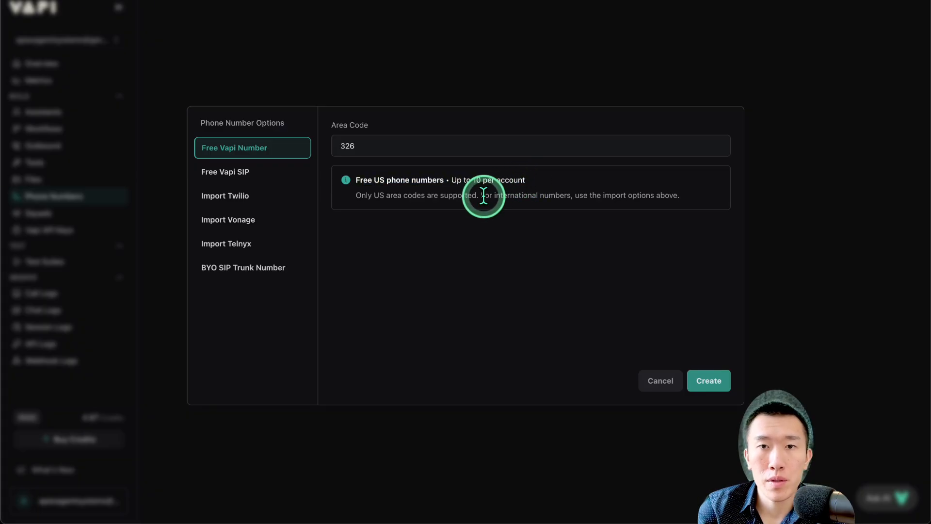
left_click_drag(481, 196, 691, 203)
left_click(616, 202)
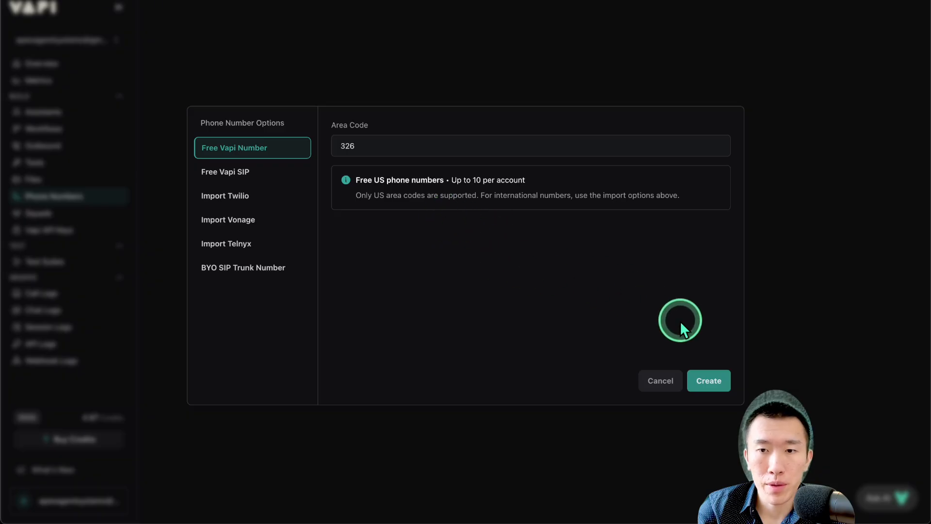
left_click(715, 382)
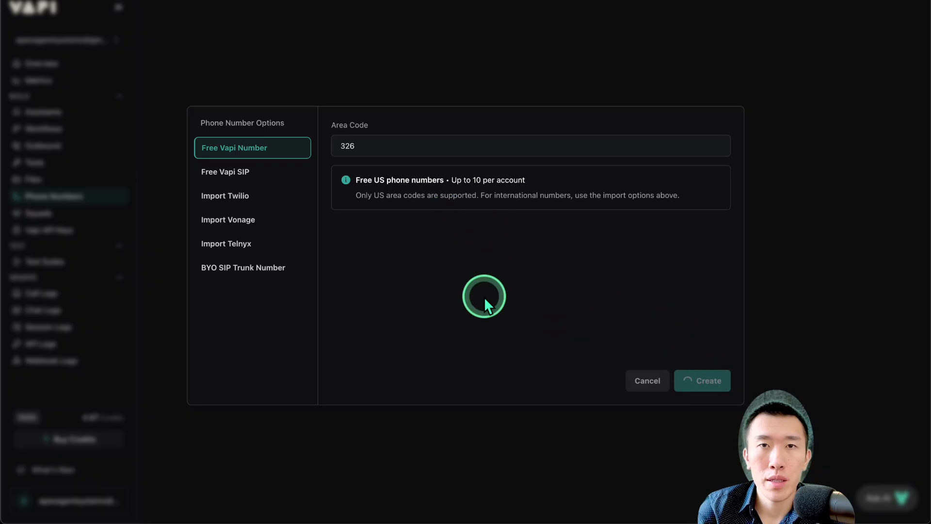
- Change the area code to 223 and create the free Vapi phone number
left_click_drag(445, 226, 581, 227)
triple_click(458, 154)
type("223")
left_click(704, 387)
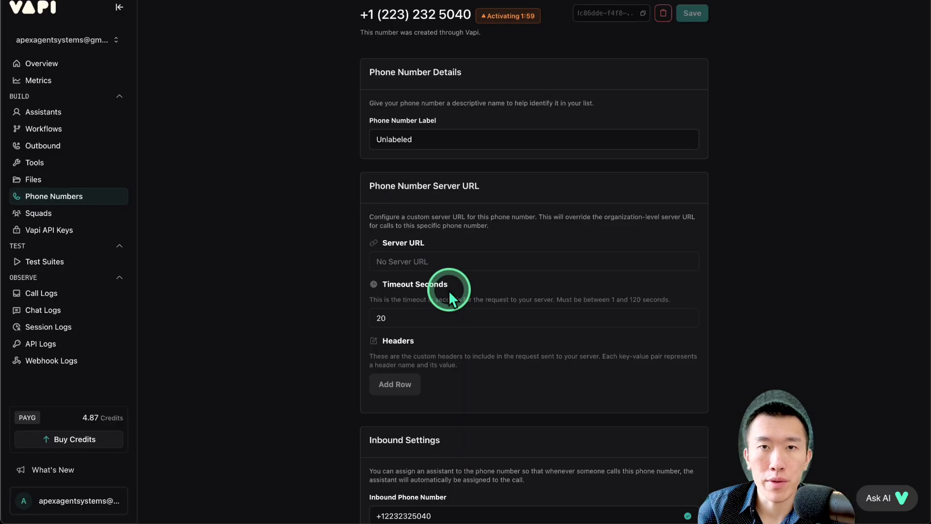
- Check the new phone number's activation status and label the number "Ultimate Agent"
left_click_drag(358, 15, 541, 17)
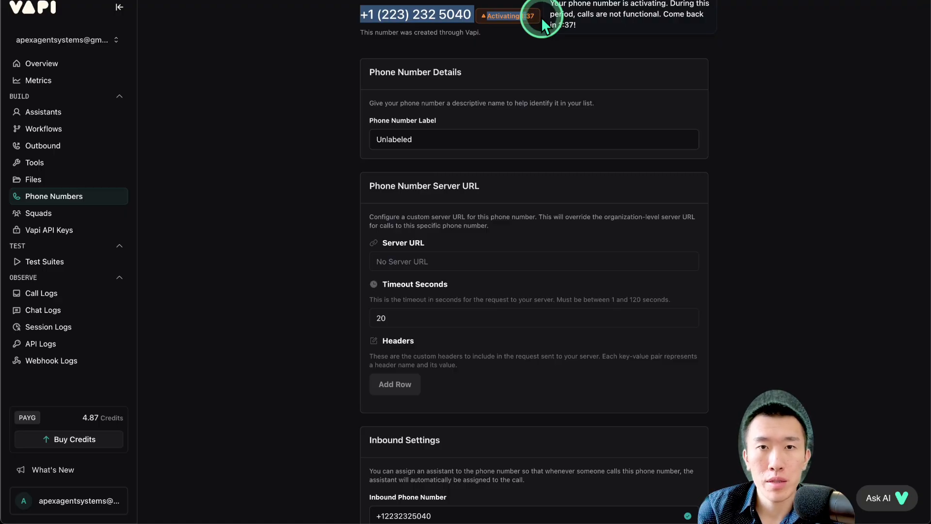
left_click(517, 110)
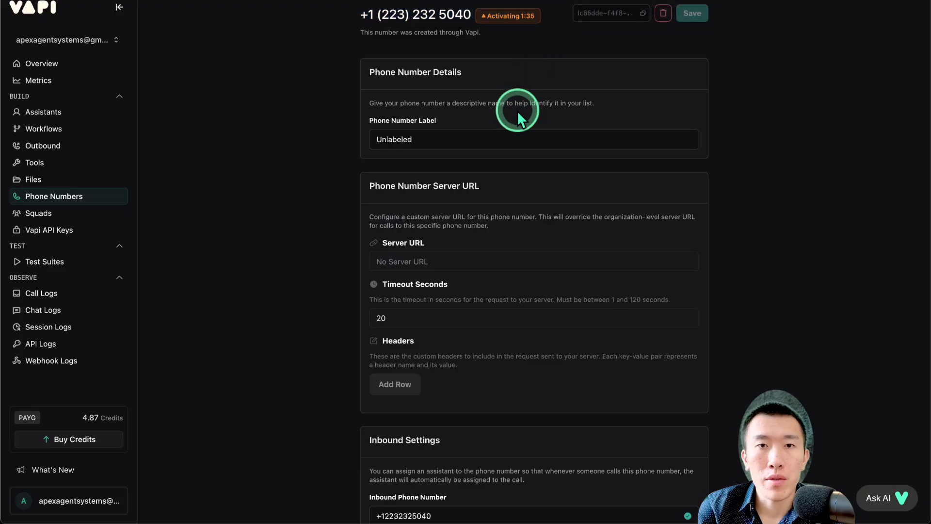
scroll(517, 110, "down", 1)
double_click(486, 101)
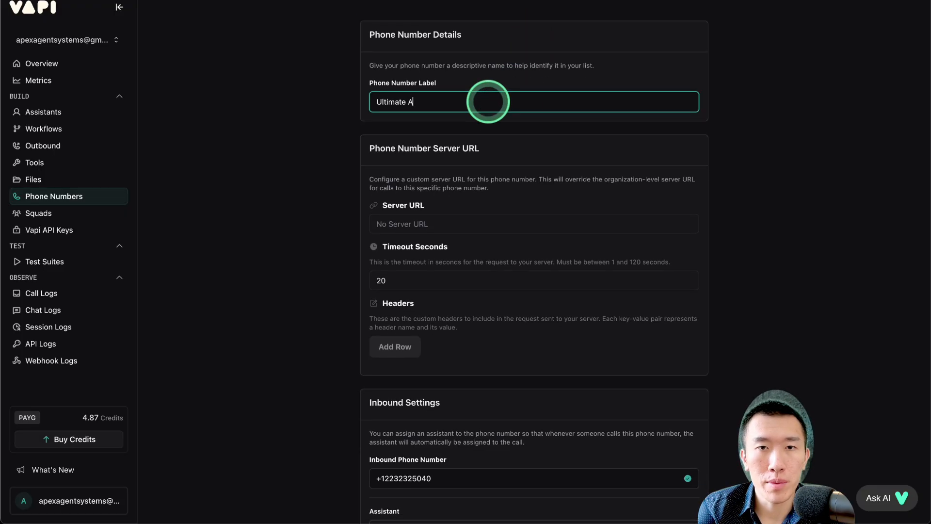
type("Ultimate Agent")
- Assign the Ultimate Agent assistant to the new number in its inbound settings
scroll(488, 102, "down", 6)
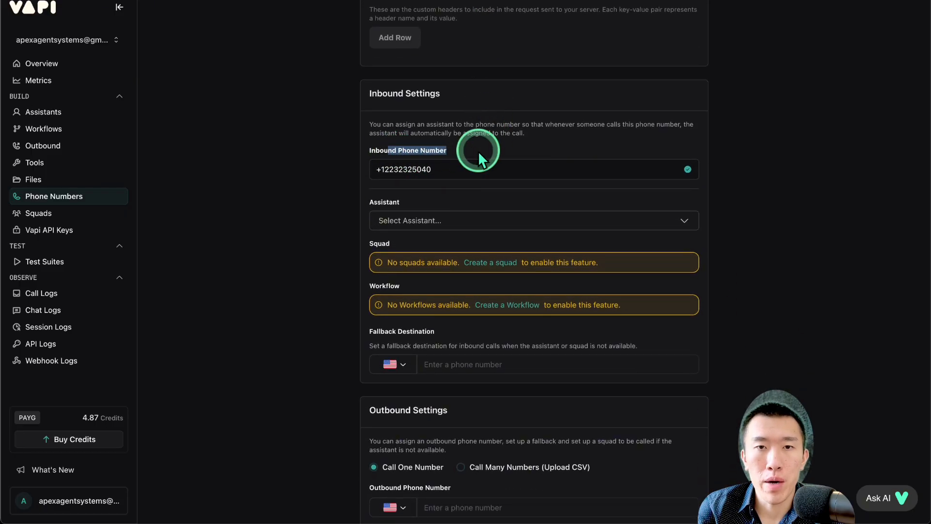
left_click_drag(383, 172, 450, 167)
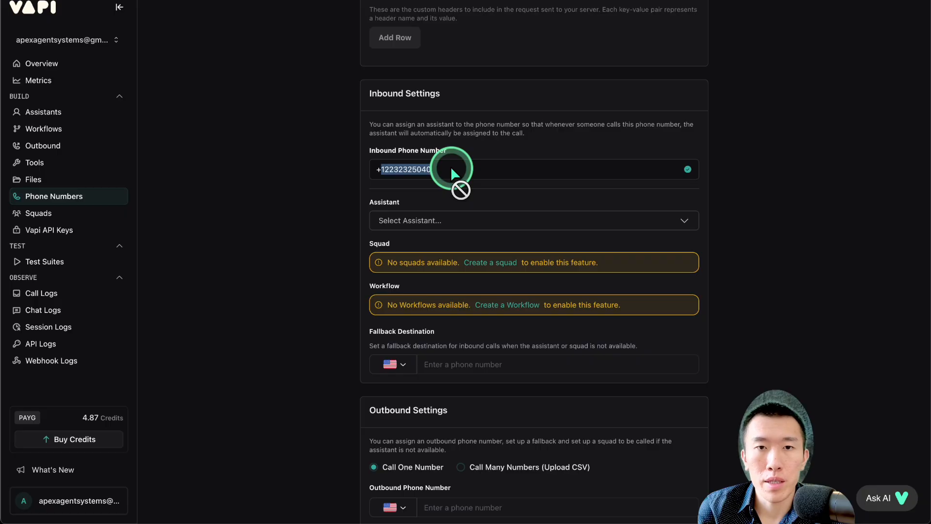
left_click(458, 220)
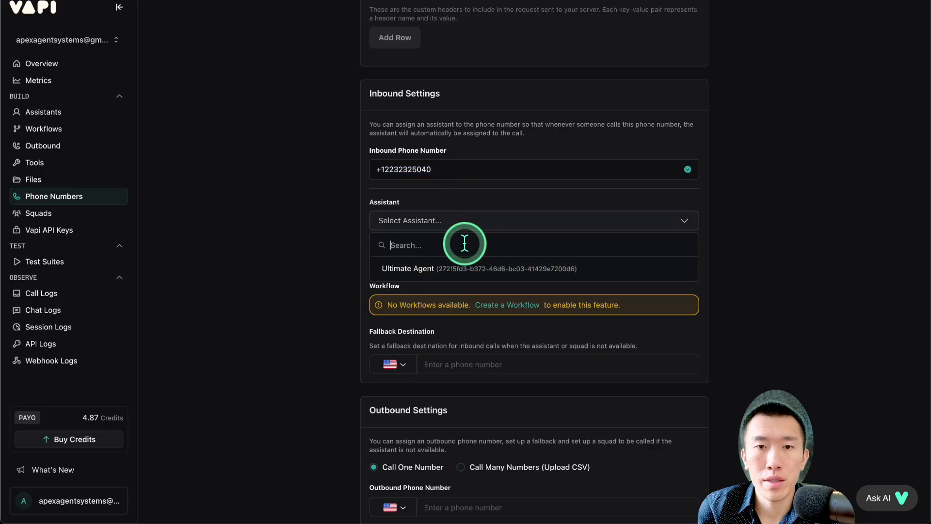
left_click(468, 268)
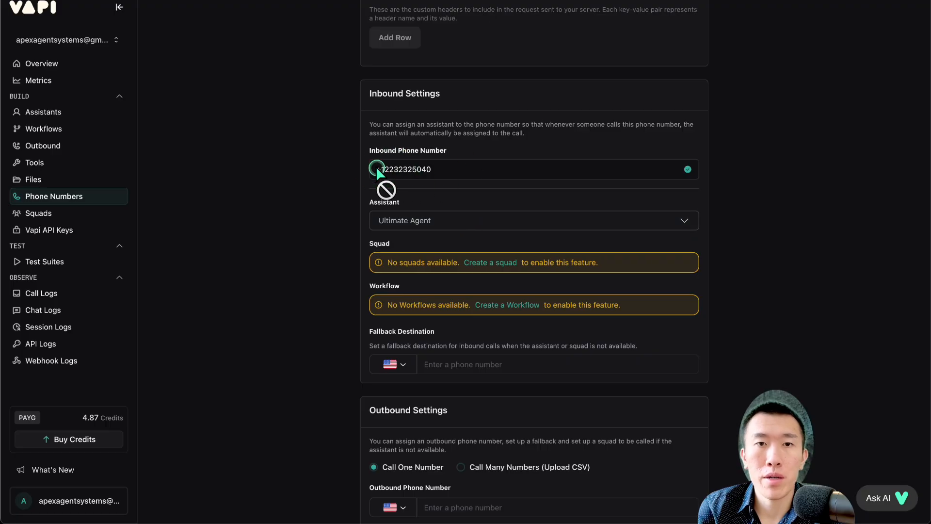
left_click_drag(376, 169, 442, 168)
left_click(442, 167)
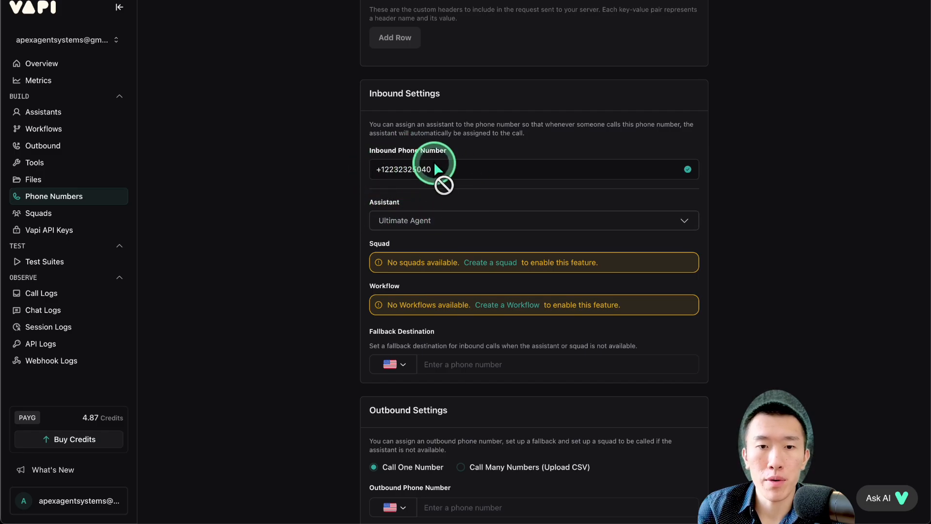
- Check the outbound settings of the phone number and save its configuration
scroll(434, 165, "down", 4)
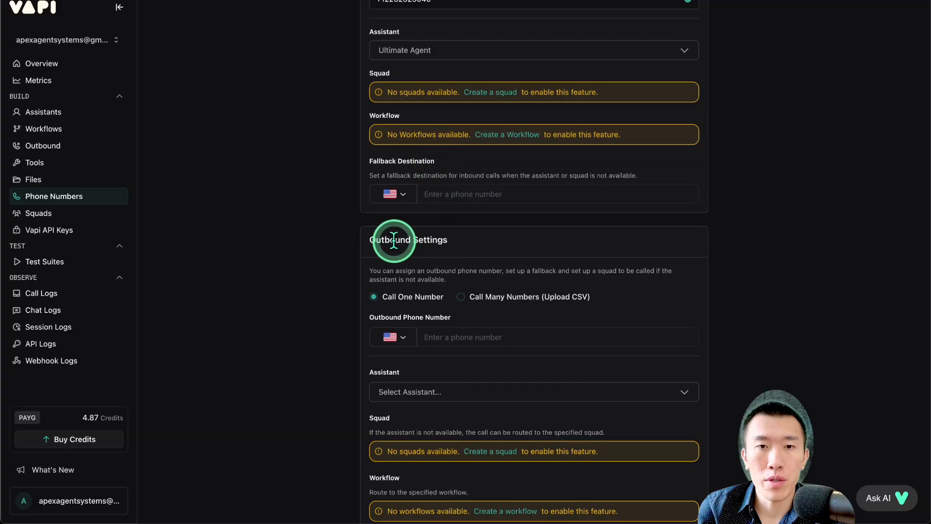
left_click_drag(394, 240, 505, 241)
left_click(505, 240)
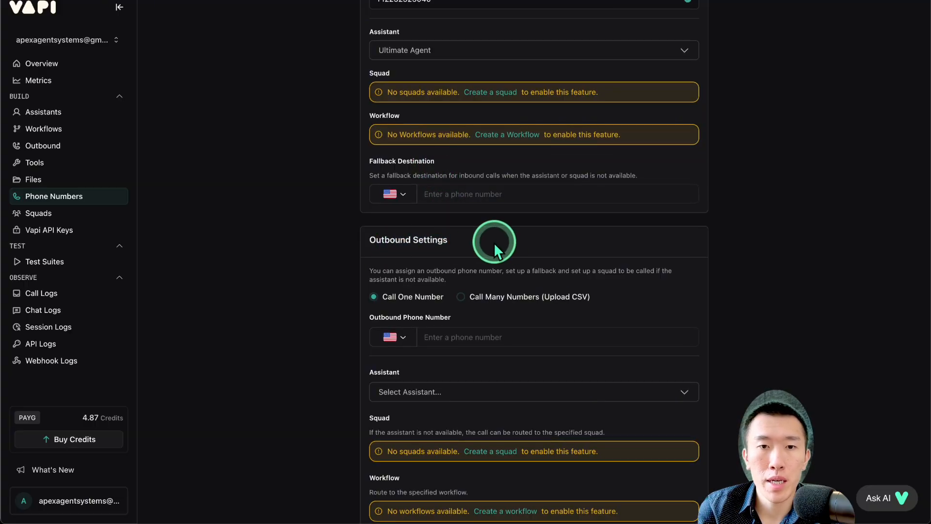
scroll(494, 242, "up", 15)
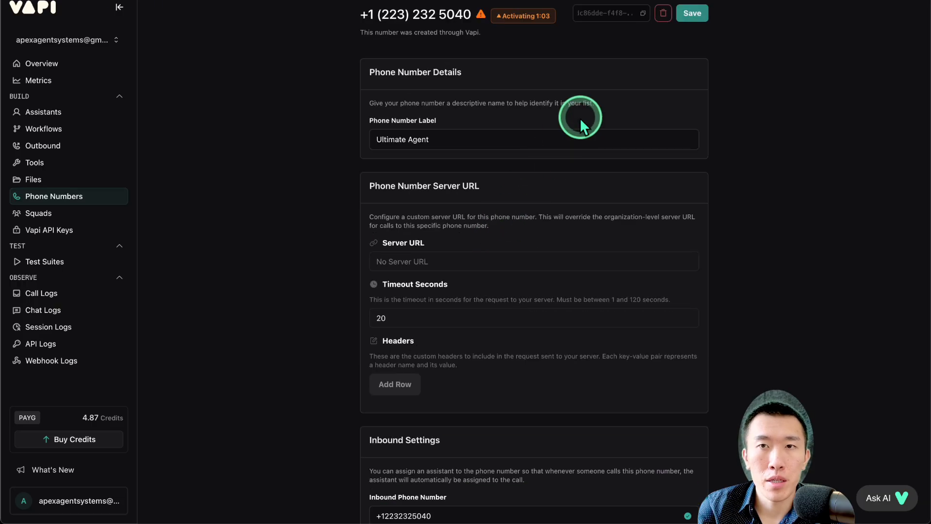
left_click(688, 13)
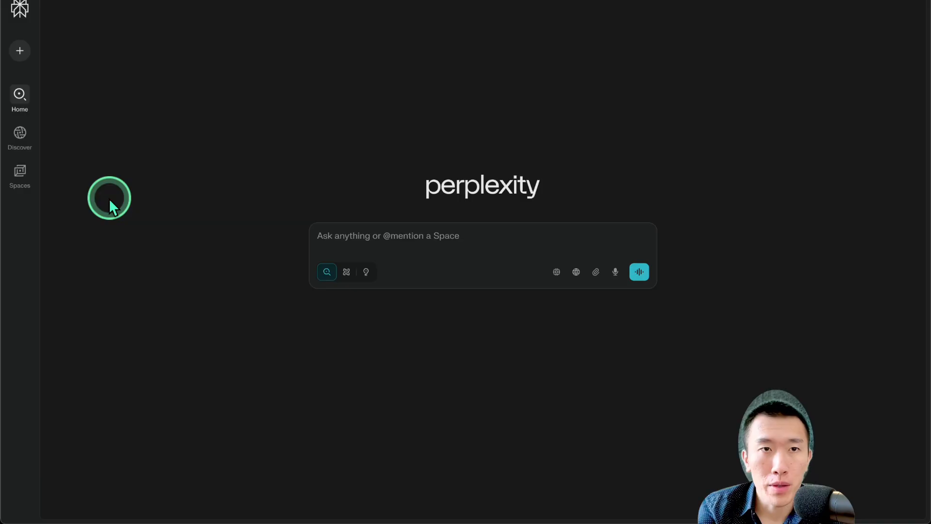
- Switch to the n8n workflows site and create a new blank workflow
key("ctrl+l")
type("n8n")
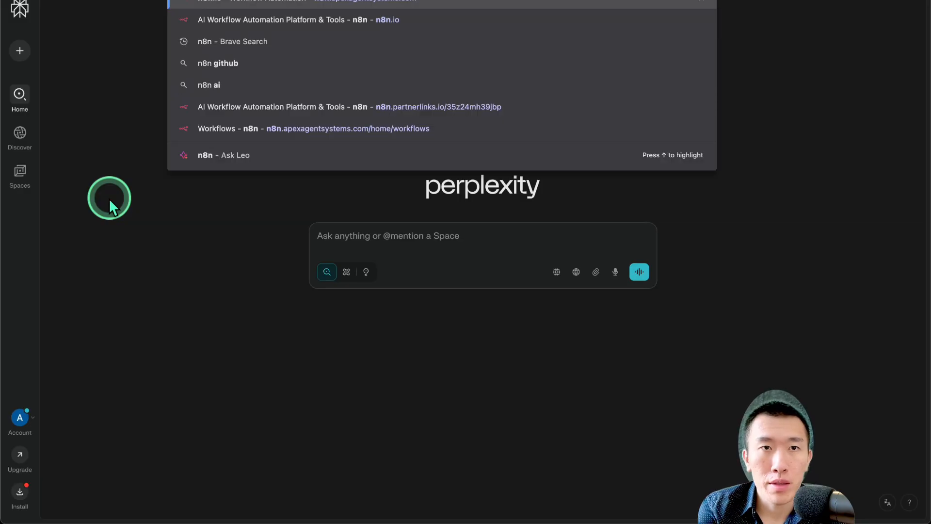
key("Down")
key("Down")
key("Return")
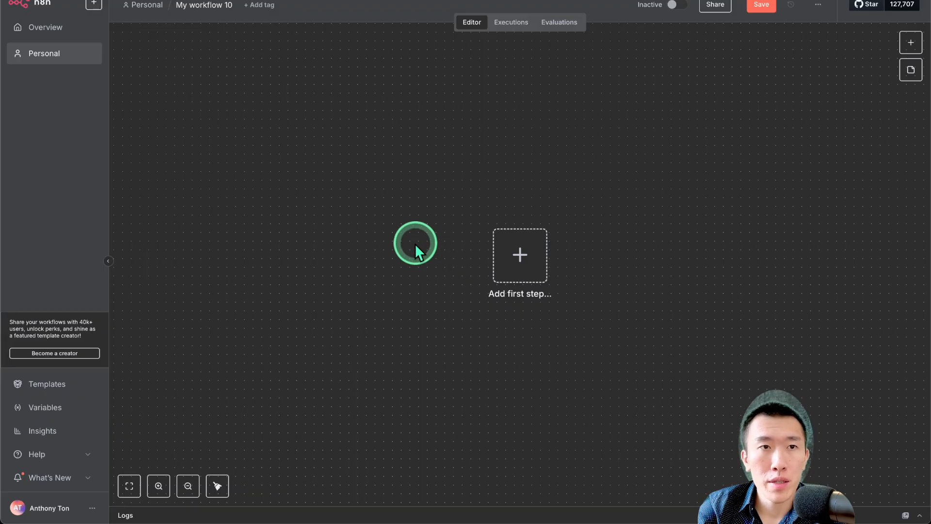
left_click(94, 4)
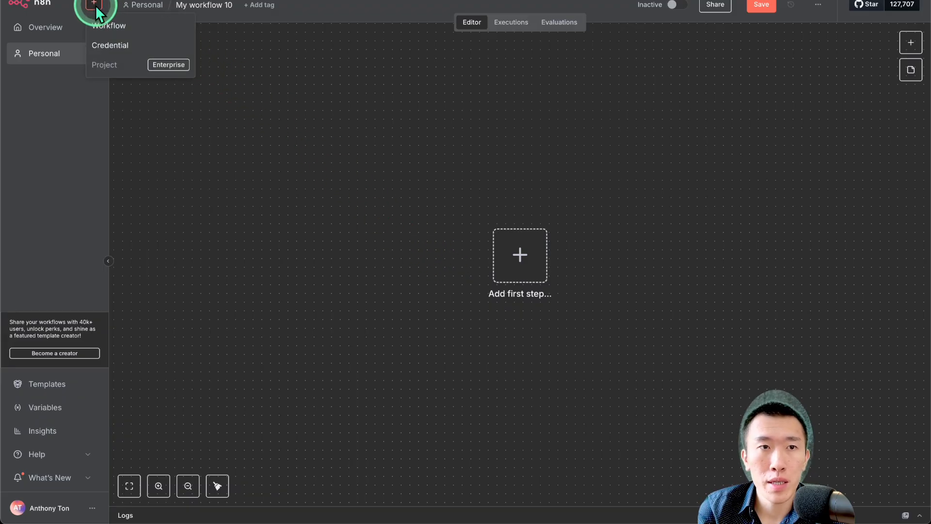
left_click(124, 29)
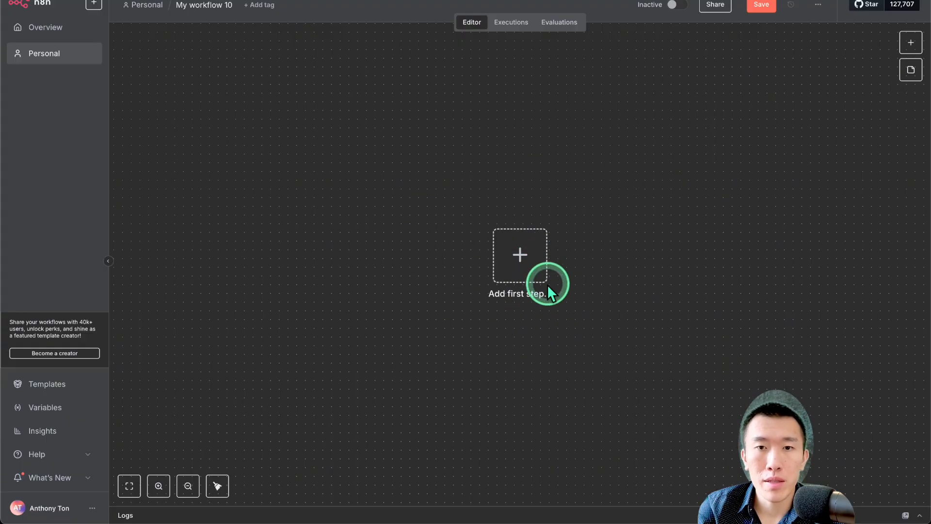
- Add a manual trigger as the workflow's first step
left_click(502, 305)
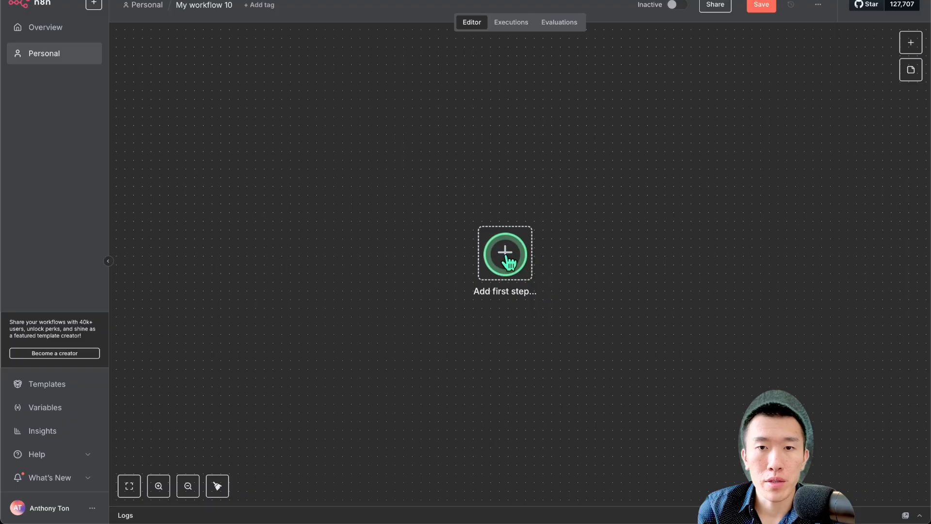
left_click(505, 254)
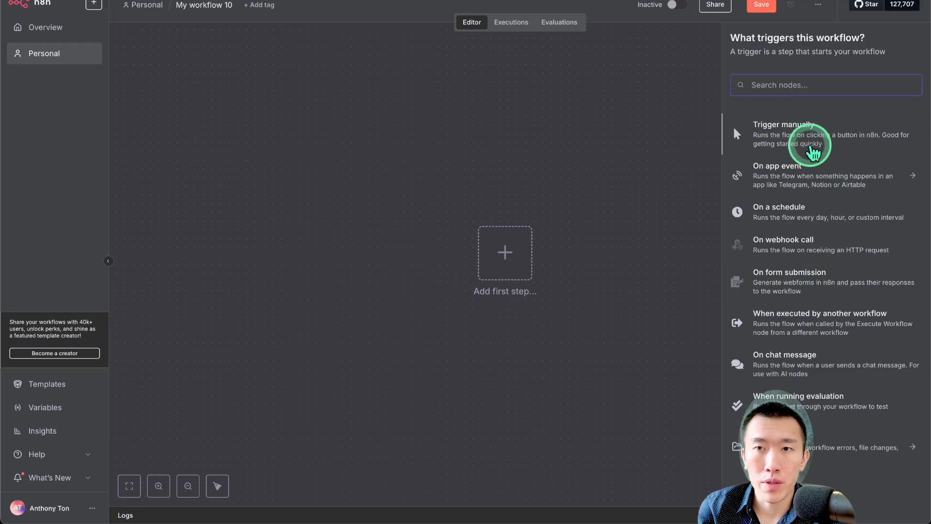
left_click(819, 142)
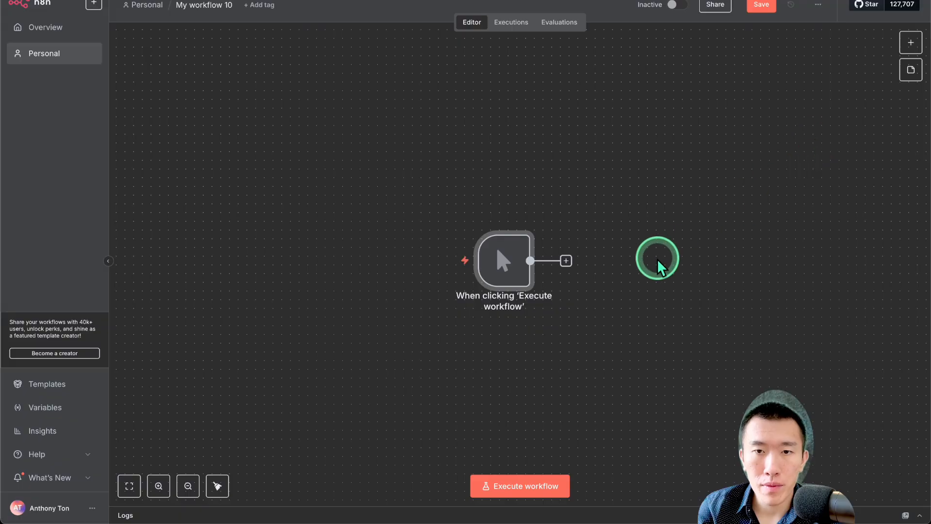
- Search the nodes for "route" and add a Switch node after the manual trigger
mouse_move(547, 270)
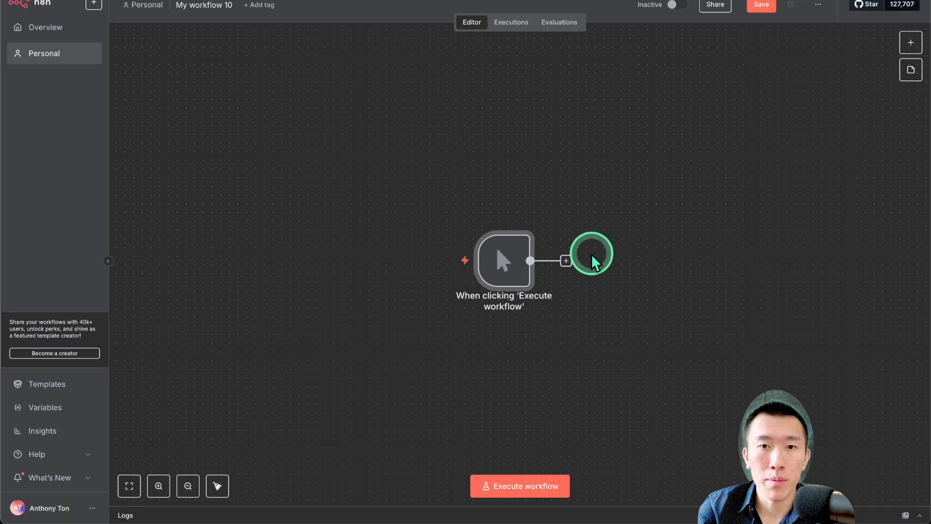
mouse_move(515, 264)
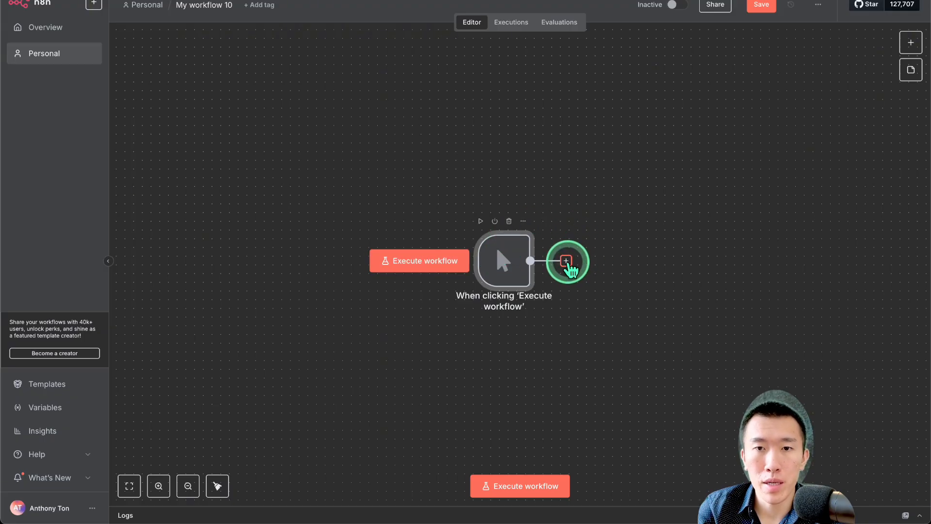
left_click(566, 262)
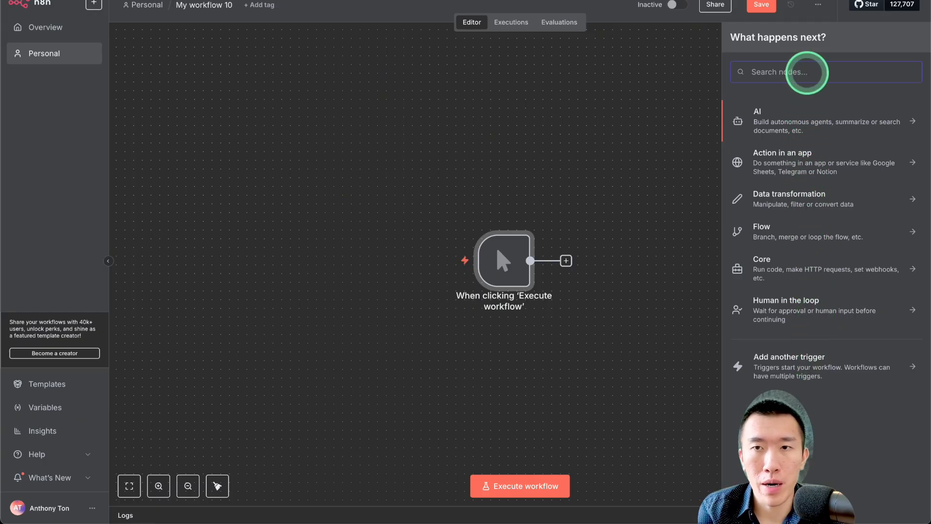
type("route")
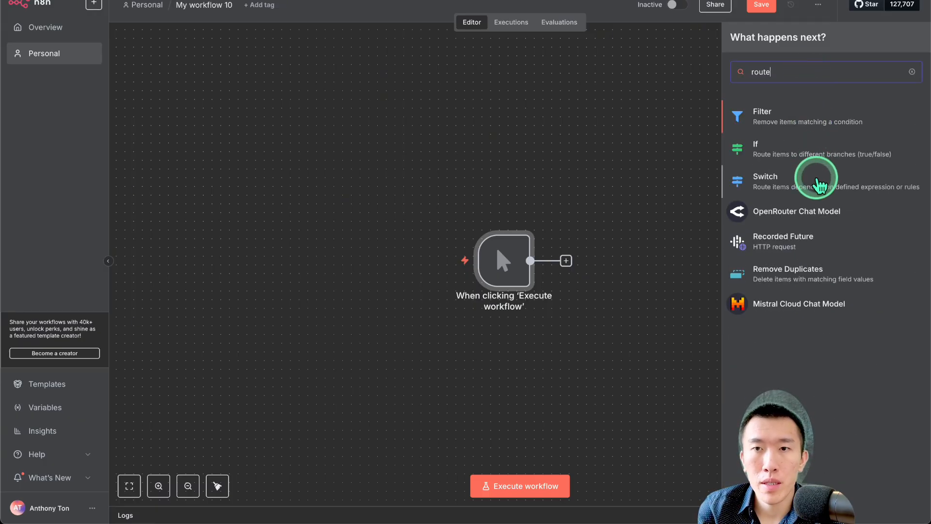
left_click(817, 187)
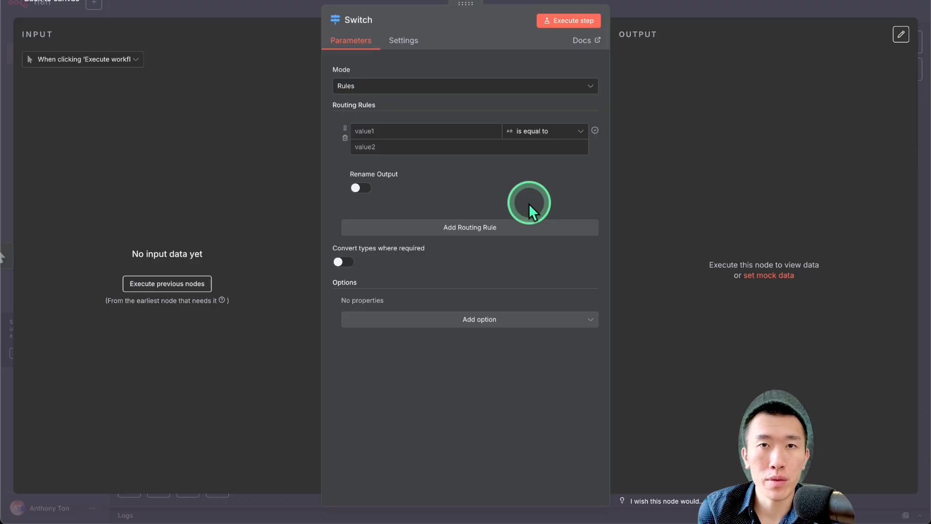
- Fill in the Switch node's first routing rule as toolName is equal to checkAvaillability
left_click(453, 132)
type("toolName")
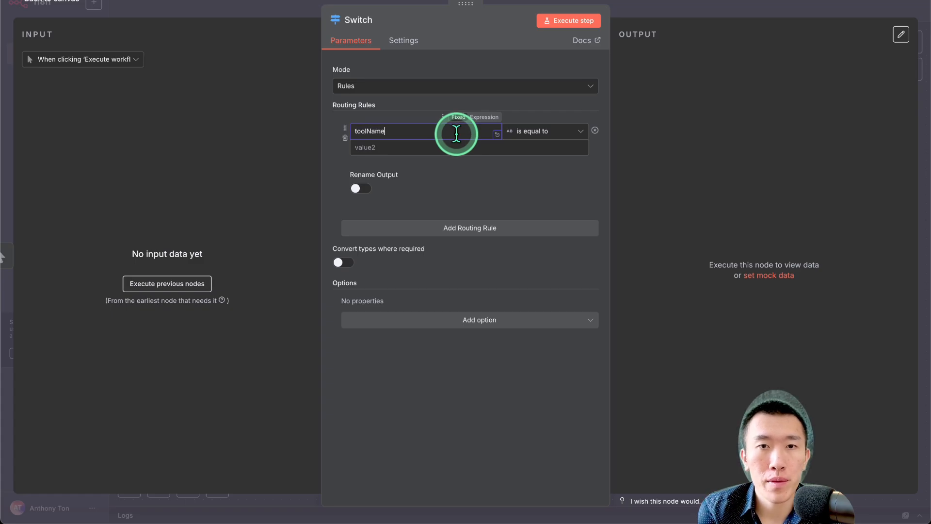
left_click(459, 146)
type("check")
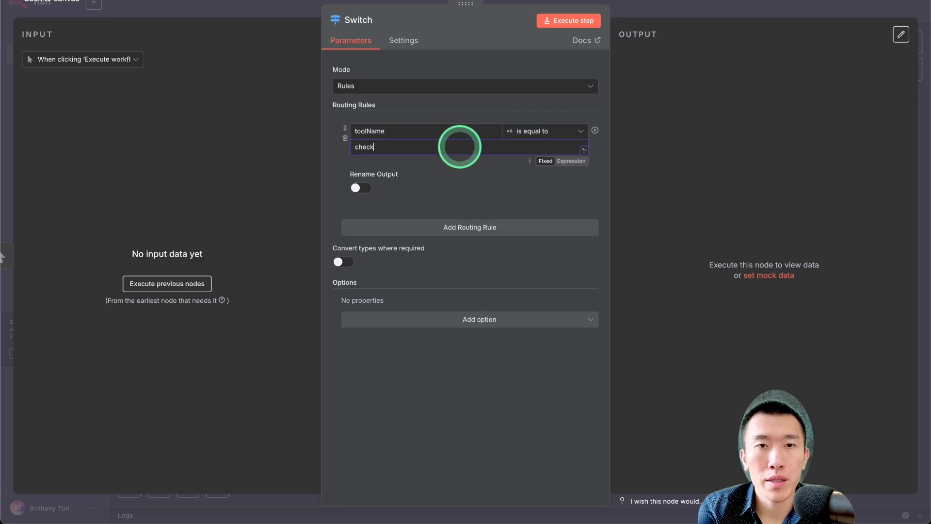
type("Avaib")
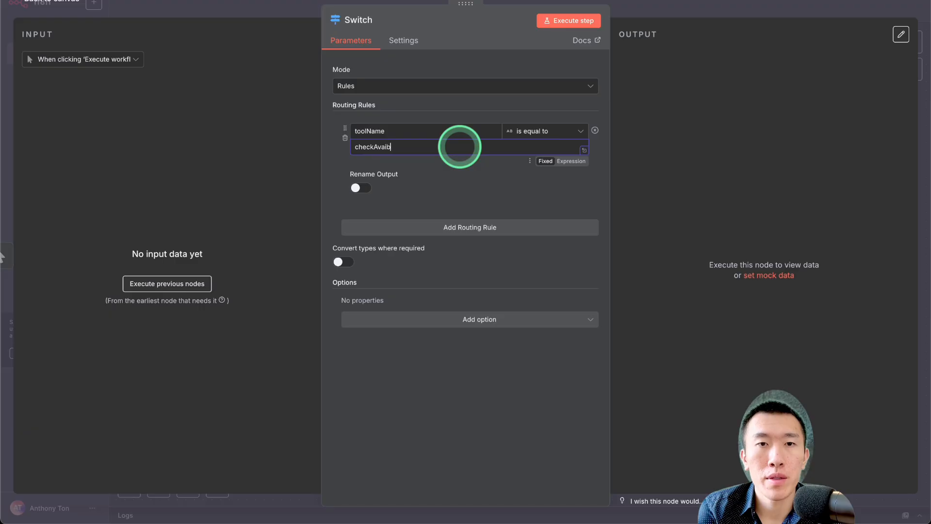
key("BackSpace")
type("lbility")
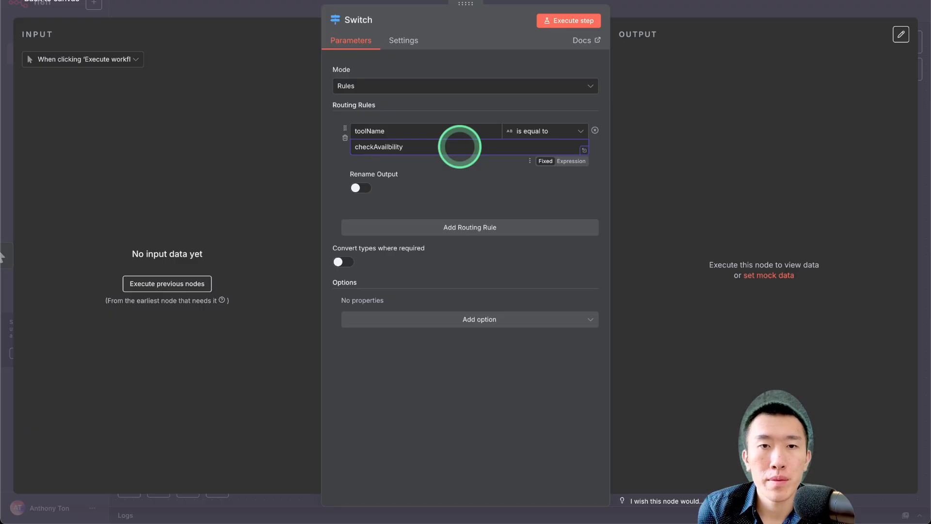
key("Left")
key("Left")
key("Left")
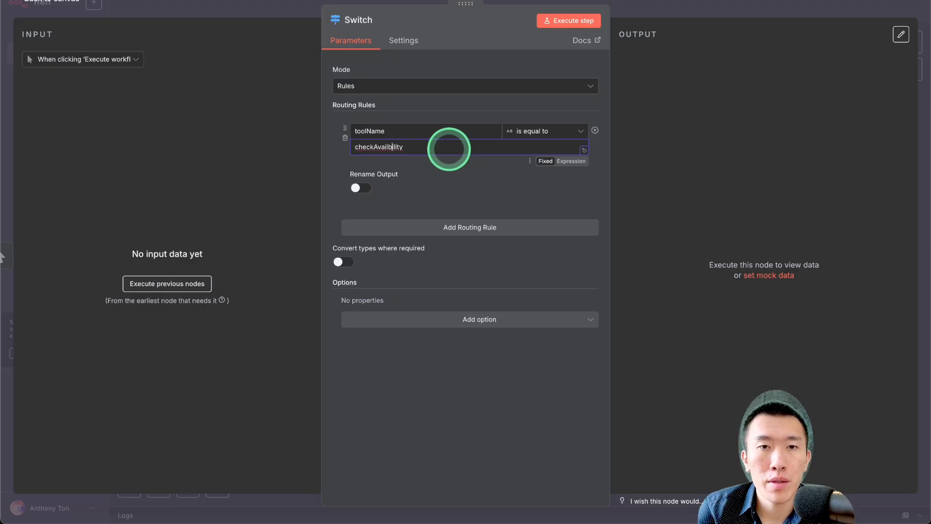
type("la")
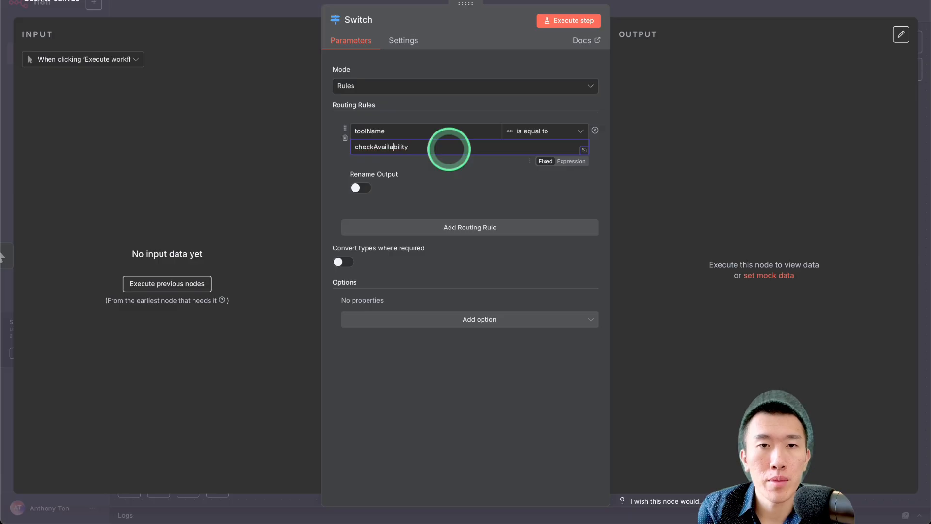
- Enable output renaming for the first rule and copy its comparison value checkAvaillability into the output name
left_click(455, 165)
left_click(364, 187)
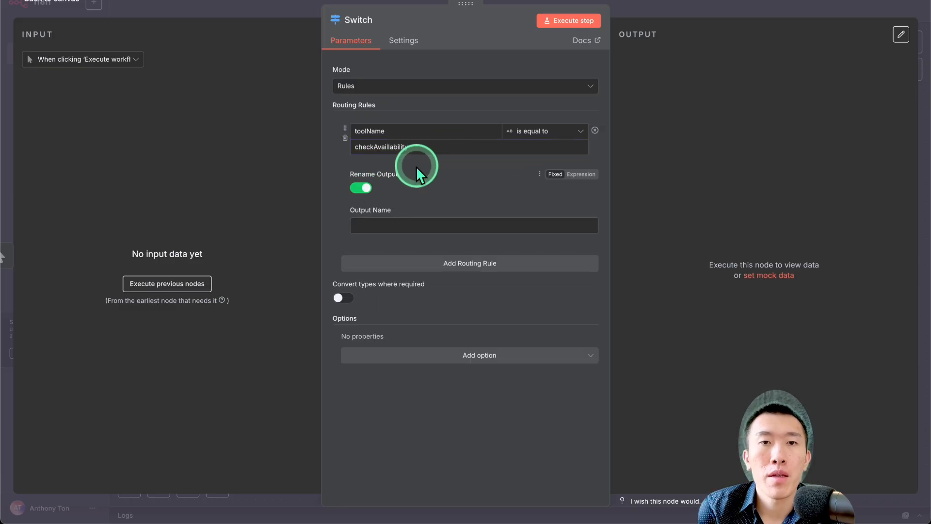
left_click(422, 145)
double_click(422, 145)
key("ctrl+c")
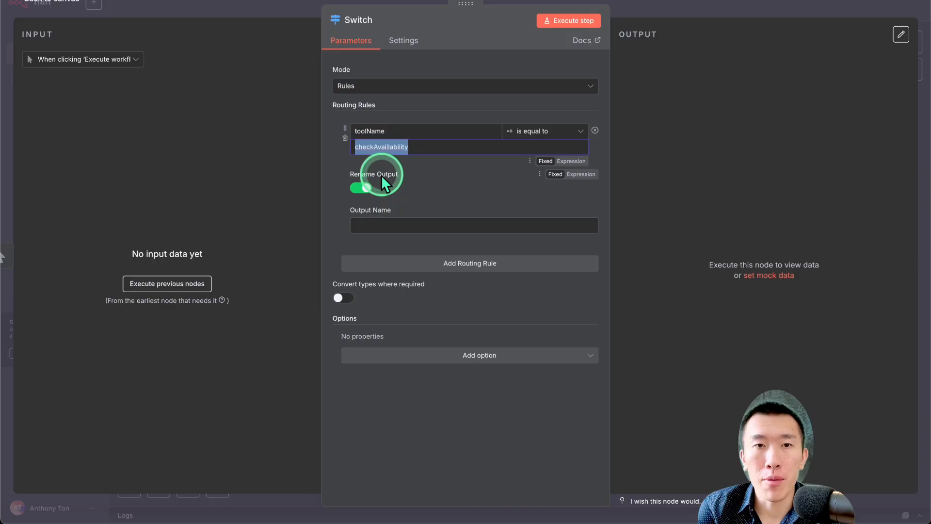
left_click(418, 223)
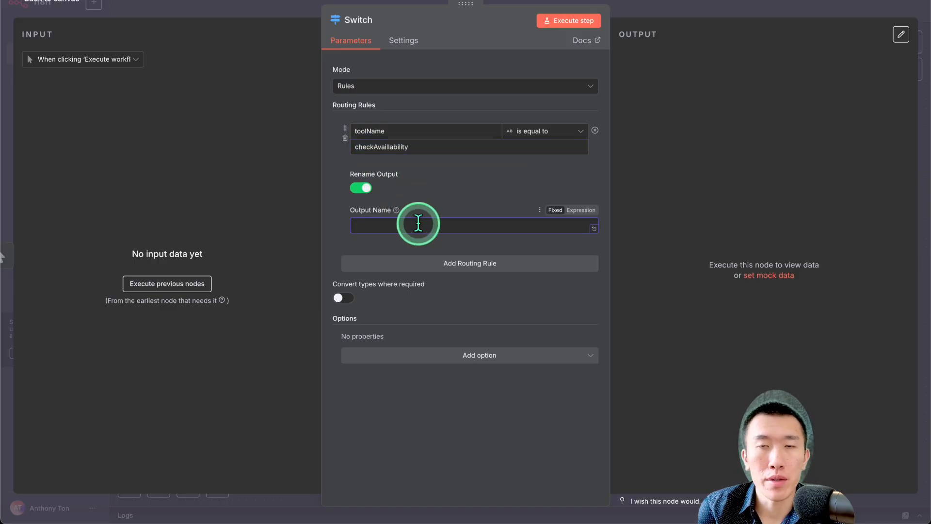
key("ctrl+v")
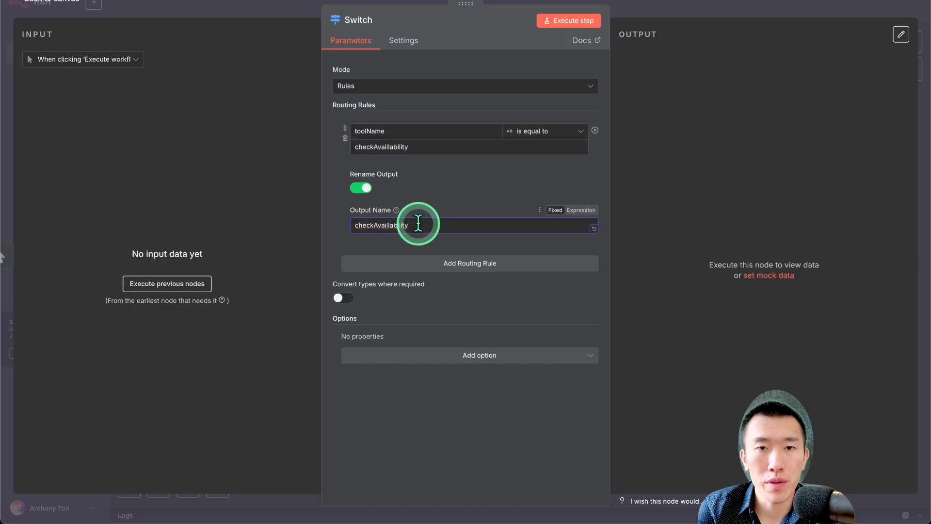
- Correct the spelling of the first rule's comparison value and output name to checkAvailability
double_click(441, 223)
left_click(426, 146)
double_click(426, 146)
type("c")
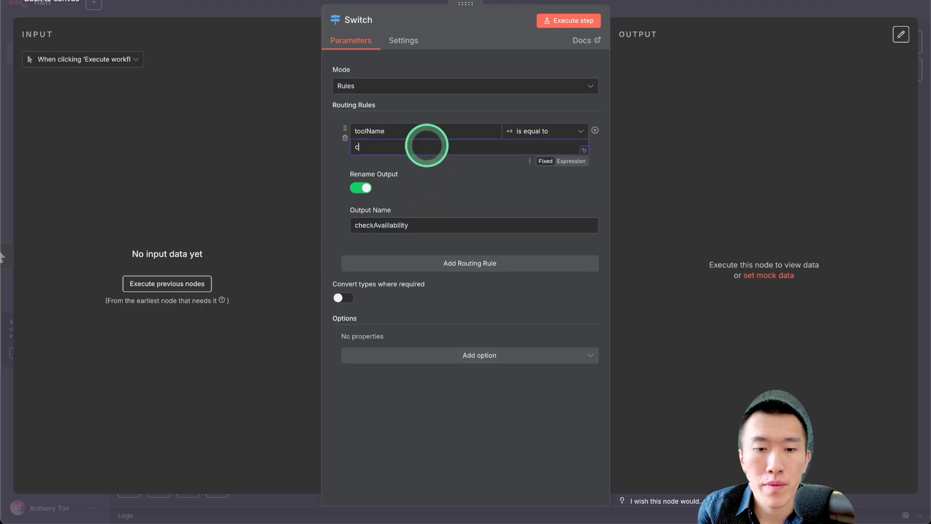
type("heckAvailability")
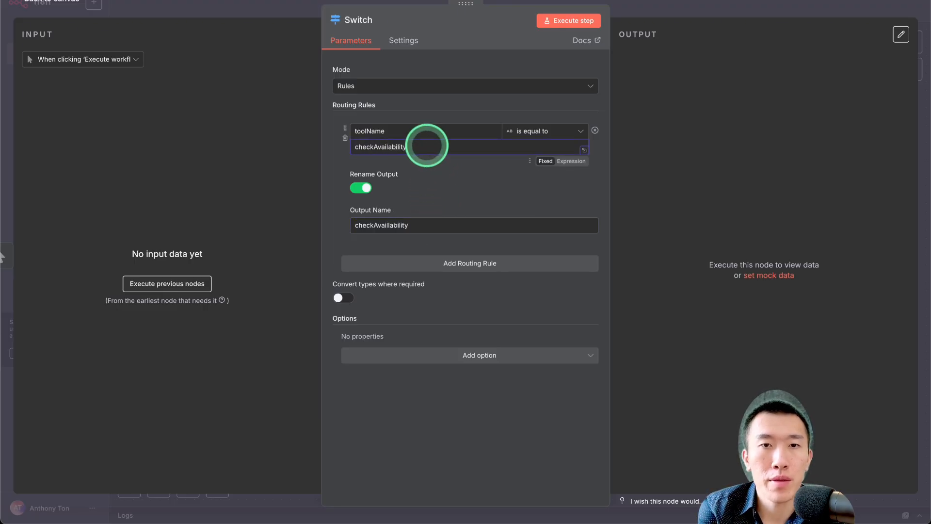
double_click(426, 145)
key("ctrl+c")
double_click(424, 224)
key("ctrl+v")
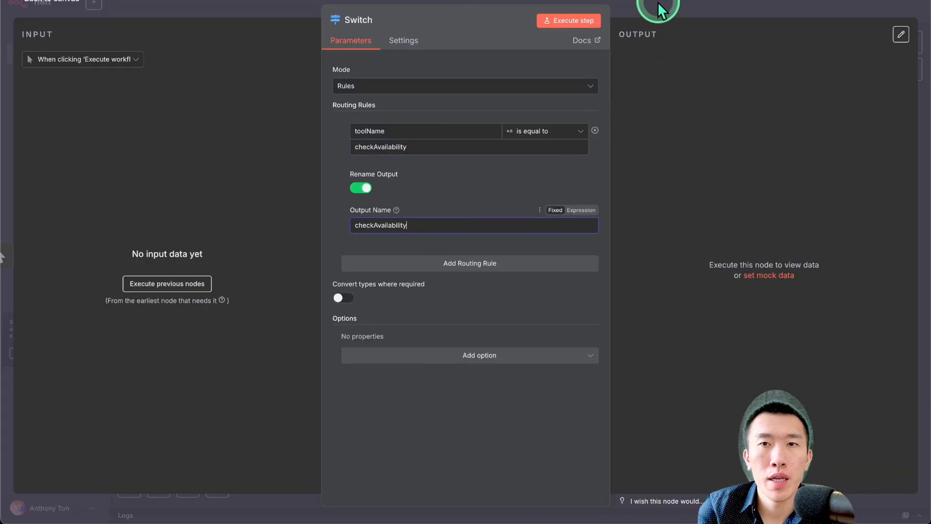
- Return to the canvas and save the workflow with its Switch node
left_click(682, 2)
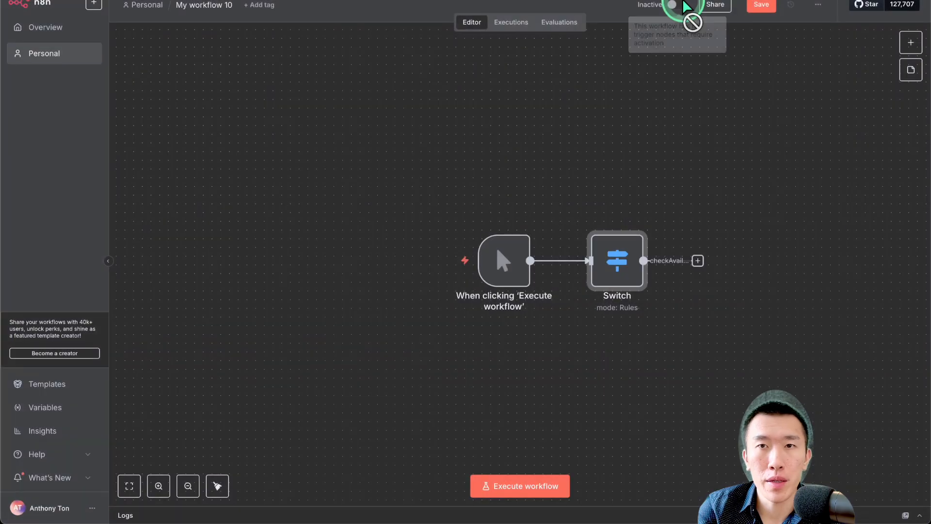
left_click(751, 7)
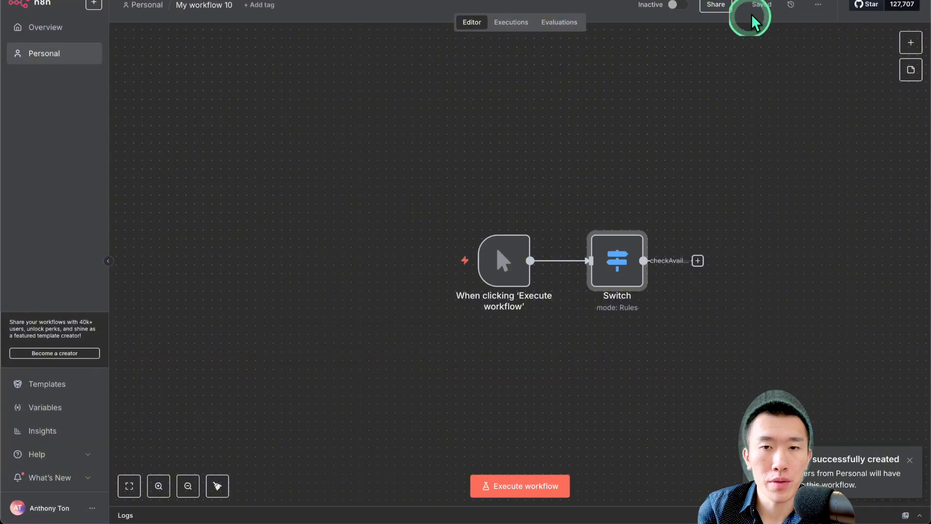
scroll(625, 177, "up", 5)
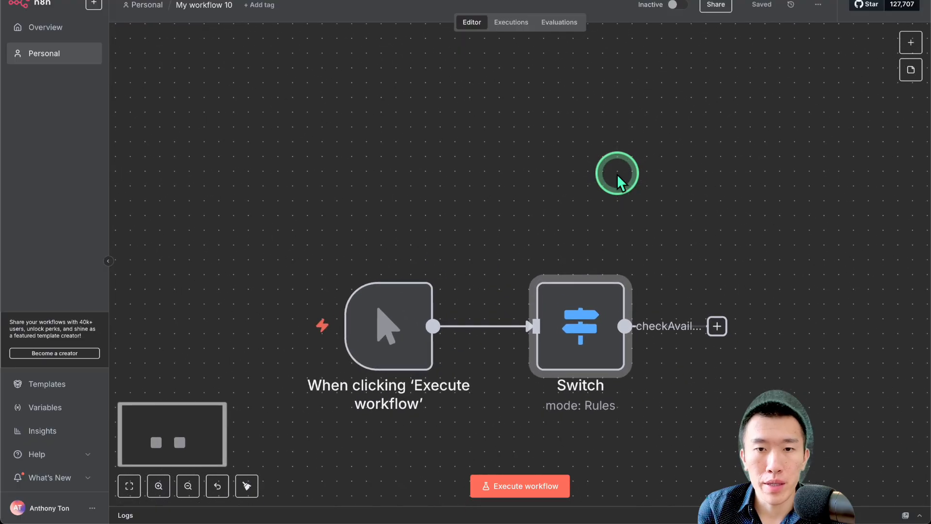
scroll(617, 173, "down", 2)
mouse_move(383, 275)
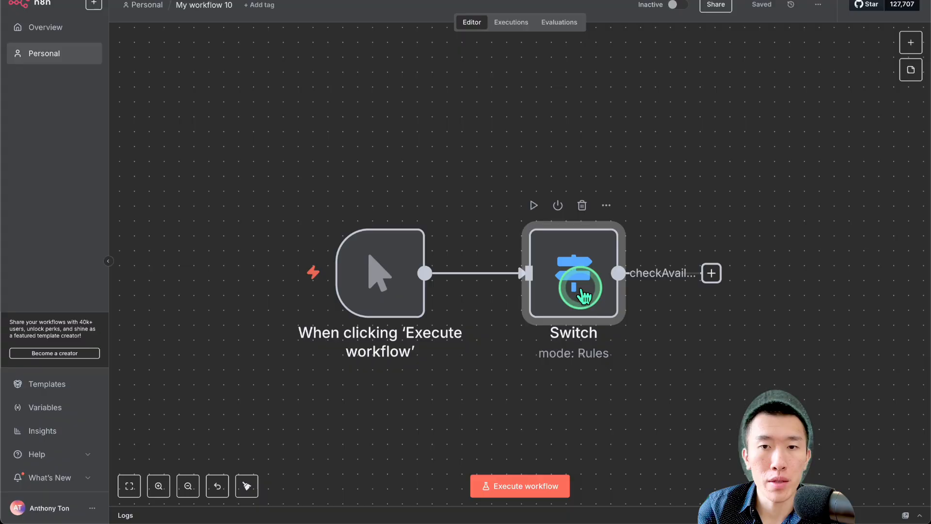
- Add a second routing rule to the Switch node: toolName is equal to bookAppointment
double_click(569, 270)
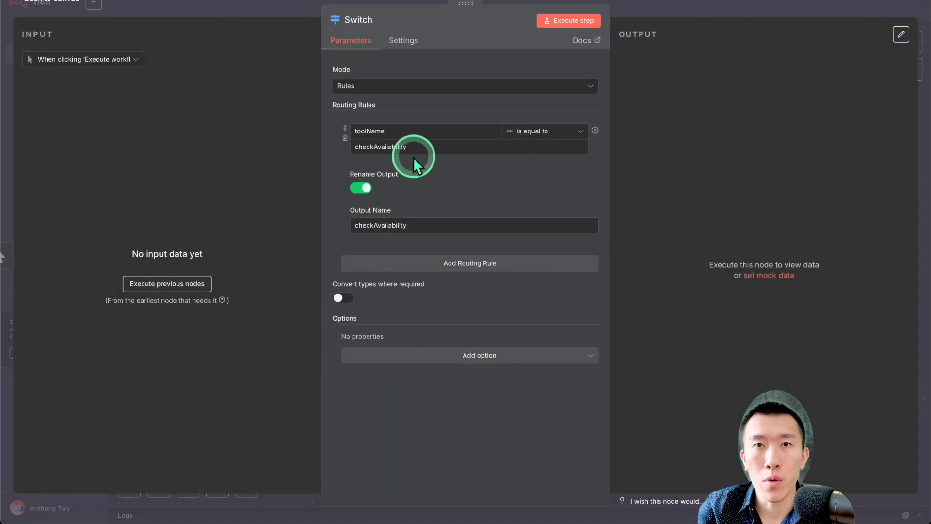
left_click(386, 264)
type("toolName")
left_click(379, 291)
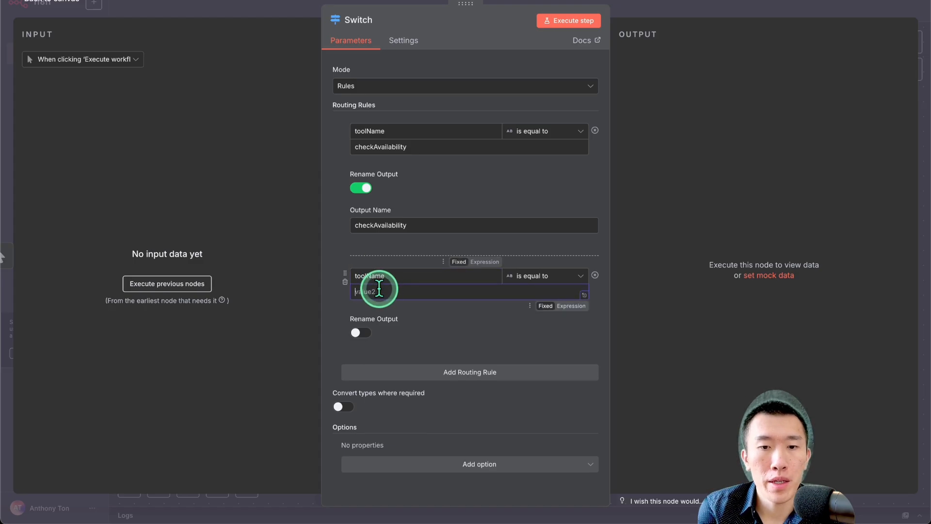
type("bookAppointment")
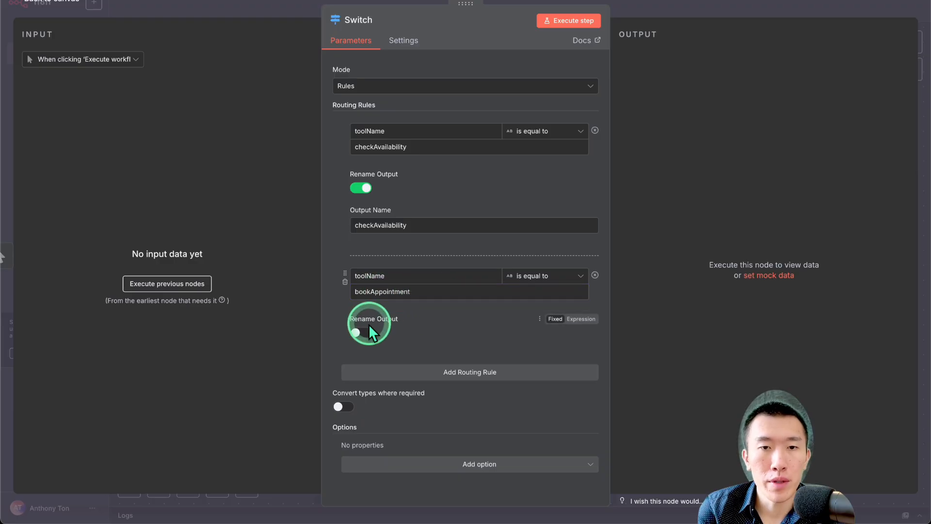
- Enable output renaming for the second rule, copy bookAppointment into its output name, and return to the canvas
left_click(363, 330)
double_click(402, 291)
left_click(408, 369)
key("ctrl+v")
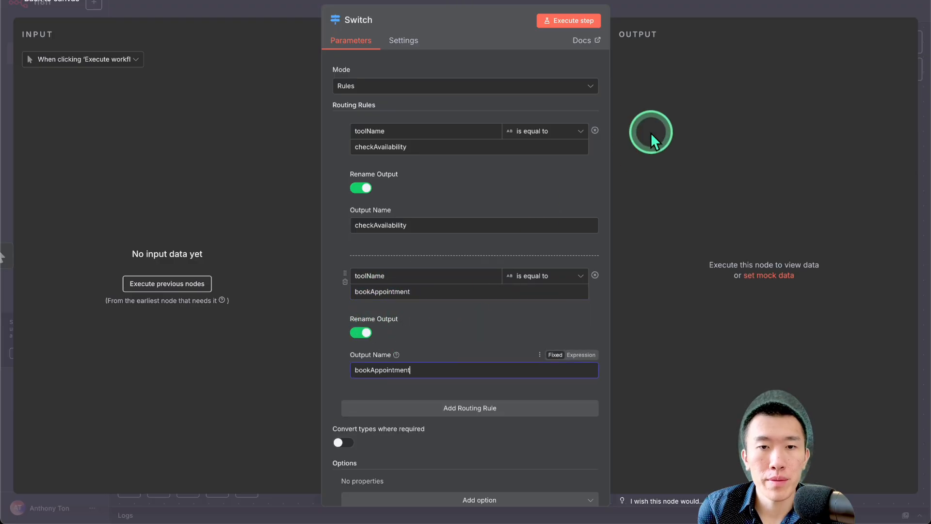
left_click(697, 7)
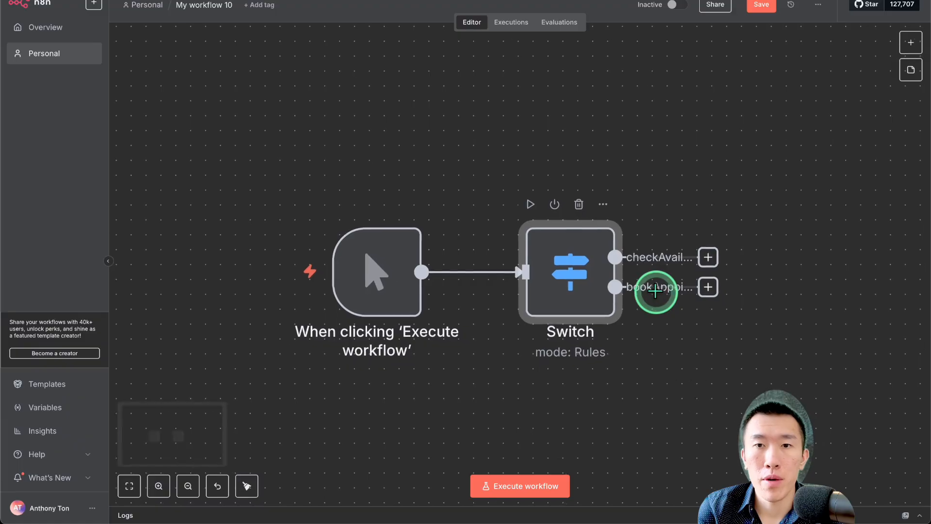
scroll(657, 290, "down", 1)
scroll(657, 290, "right", 1)
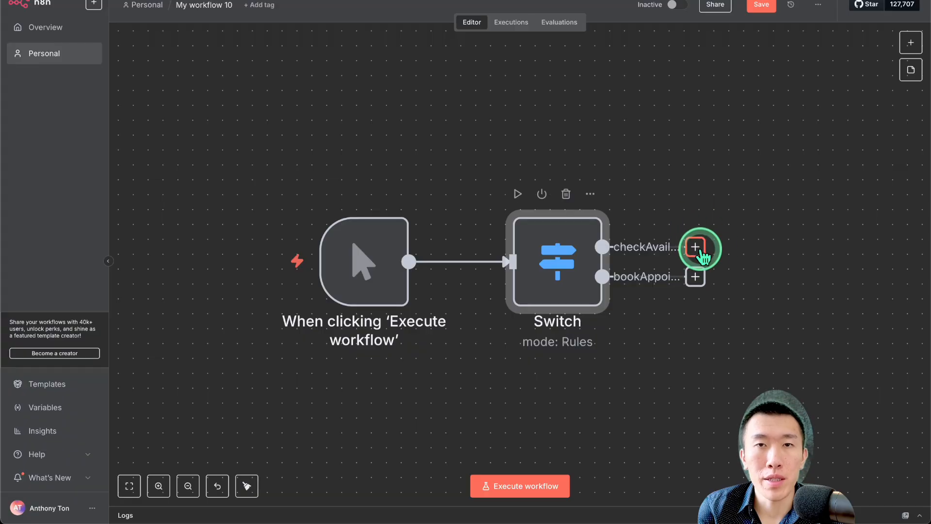
scroll(702, 257, "right", 1)
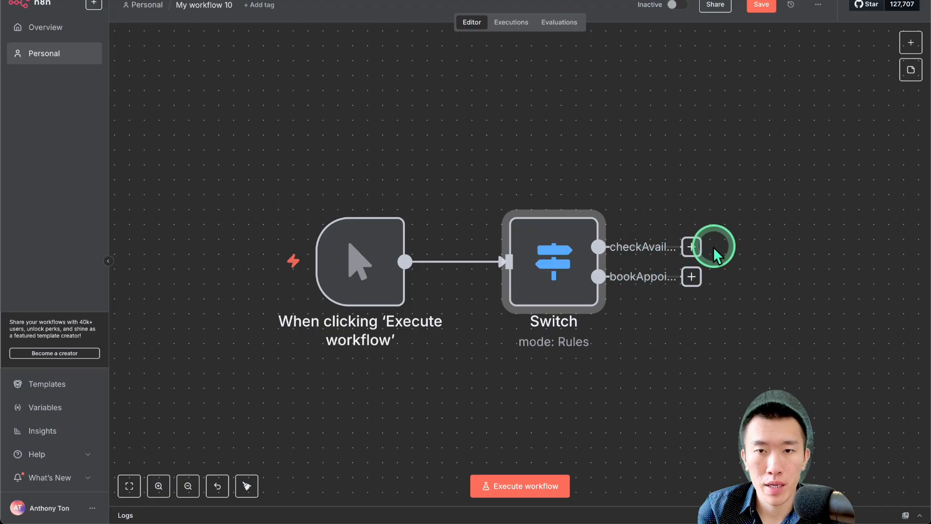
scroll(689, 270, "down", 3)
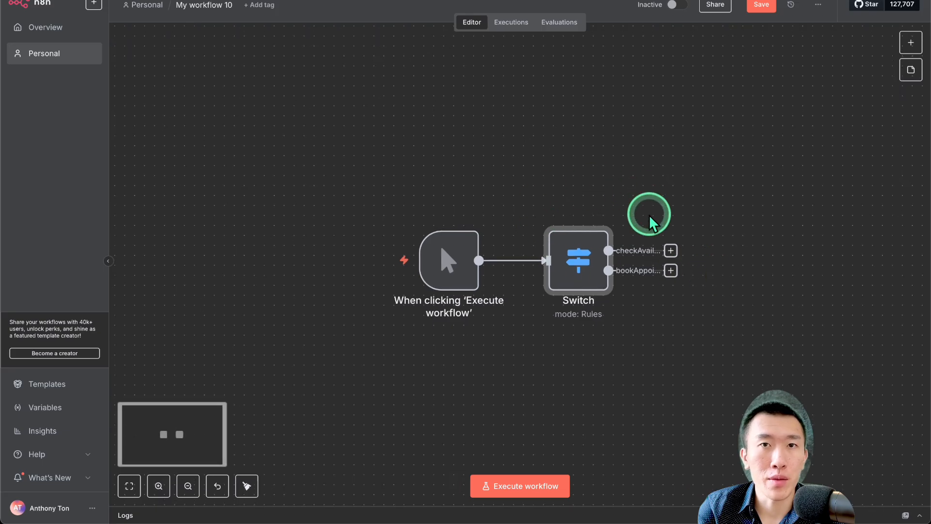
scroll(629, 262, "right", 1)
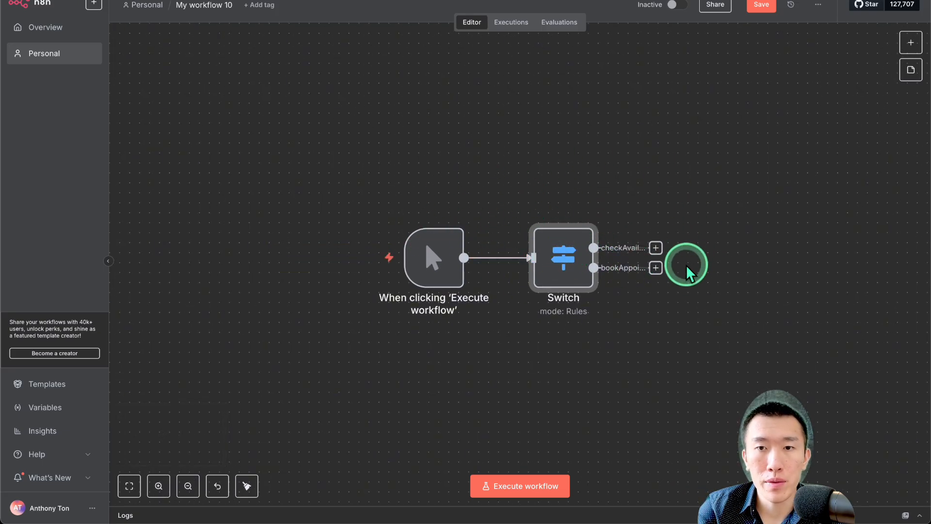
scroll(687, 267, "right", 1)
scroll(691, 260, "right", 1)
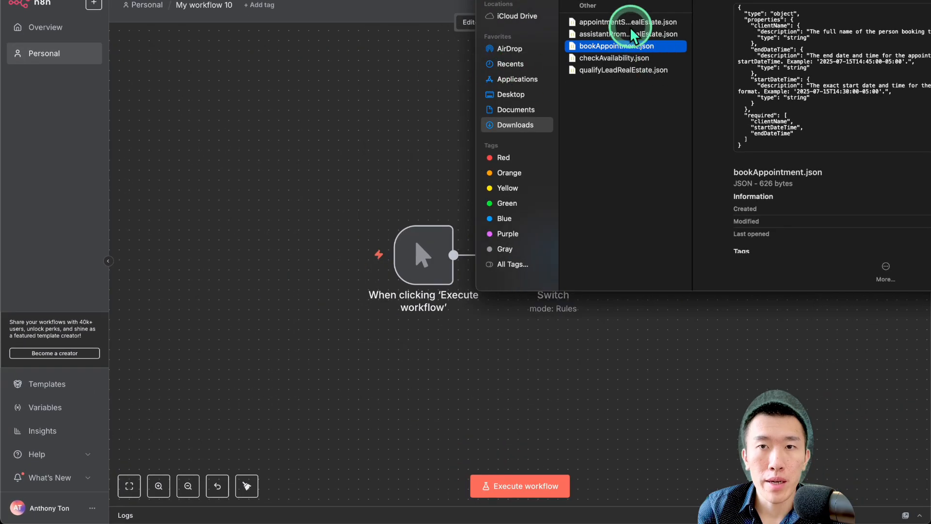
- Switch to Finder and check the full name of appointmentSetterRealEstate.json in Downloads, widening the file column
left_click(356, 14)
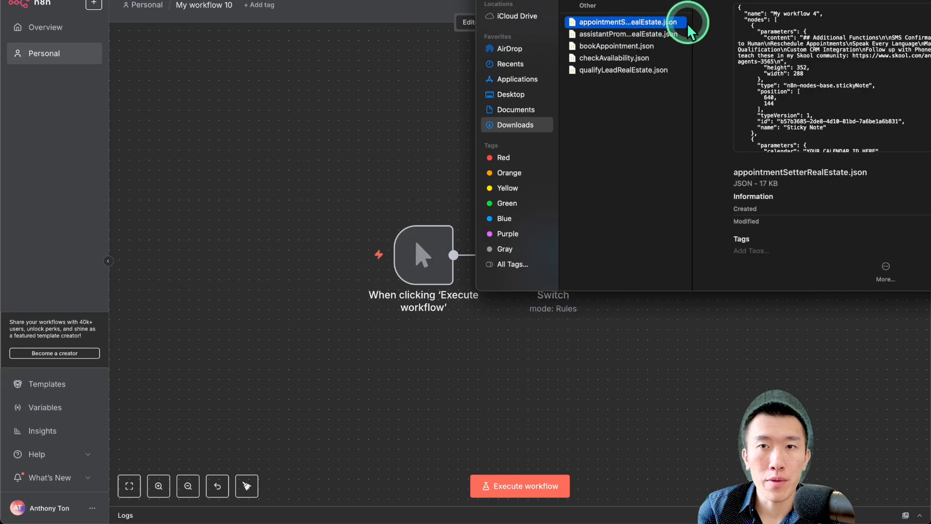
left_click_drag(690, 22, 808, 24)
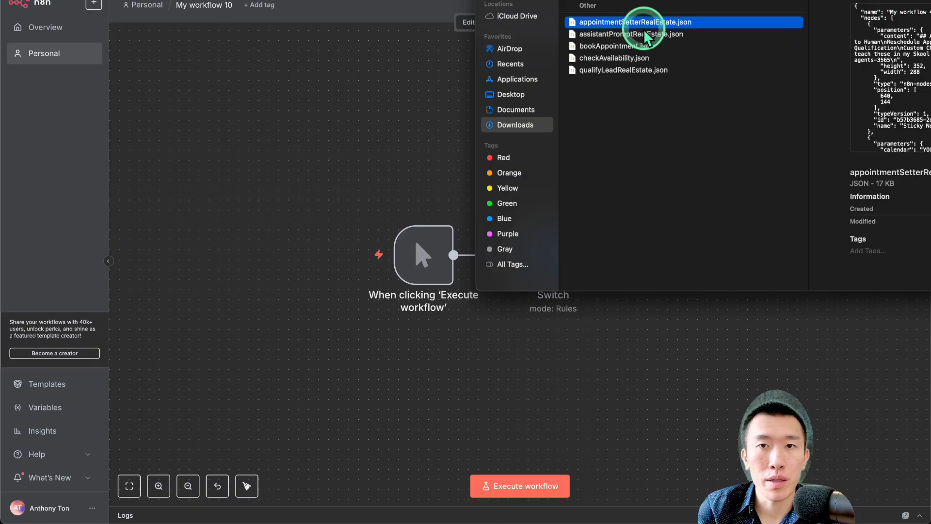
left_click(433, 96)
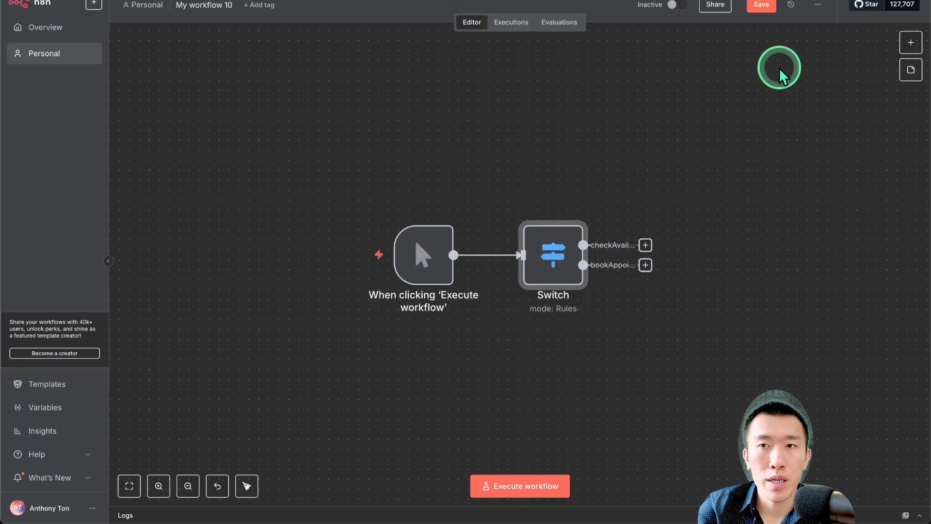
- Import the workflow file appointmentSetterRealEstate.json from Downloads into the open workflow
left_click(817, 6)
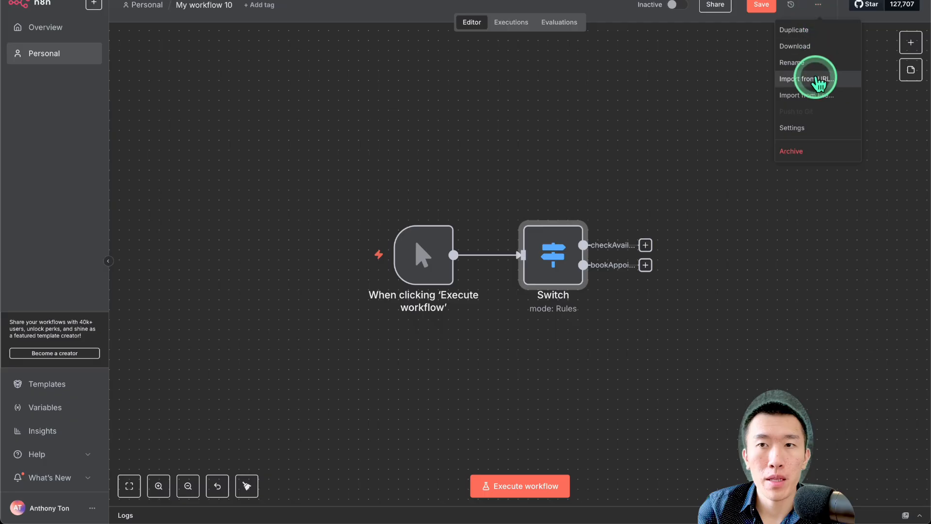
left_click(819, 94)
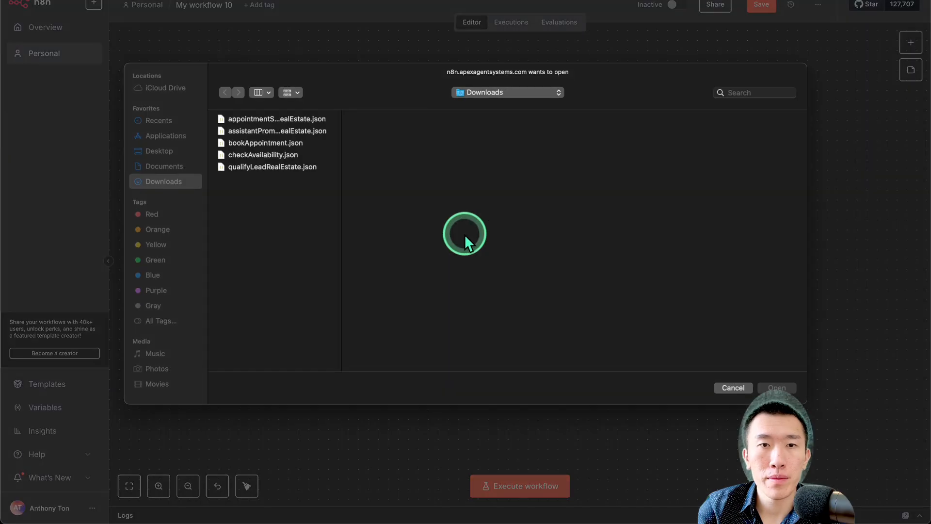
left_click(273, 120)
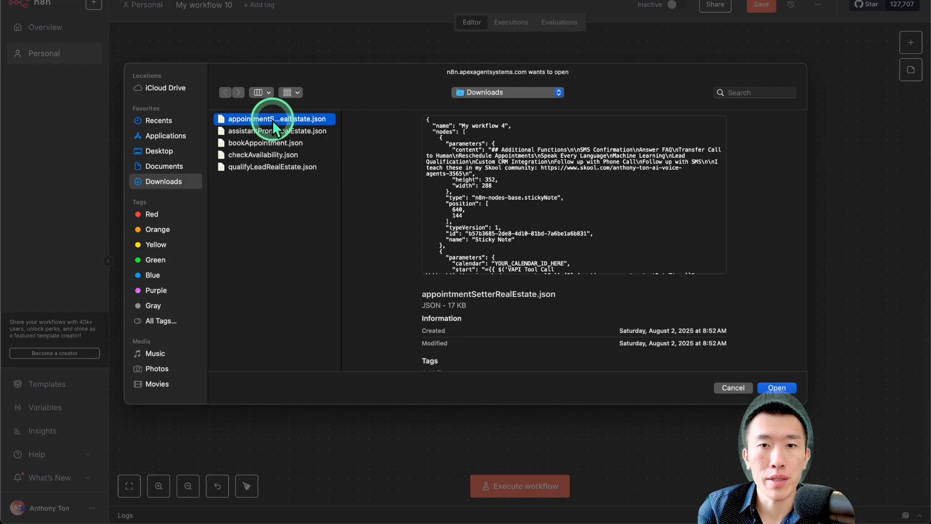
double_click(273, 122)
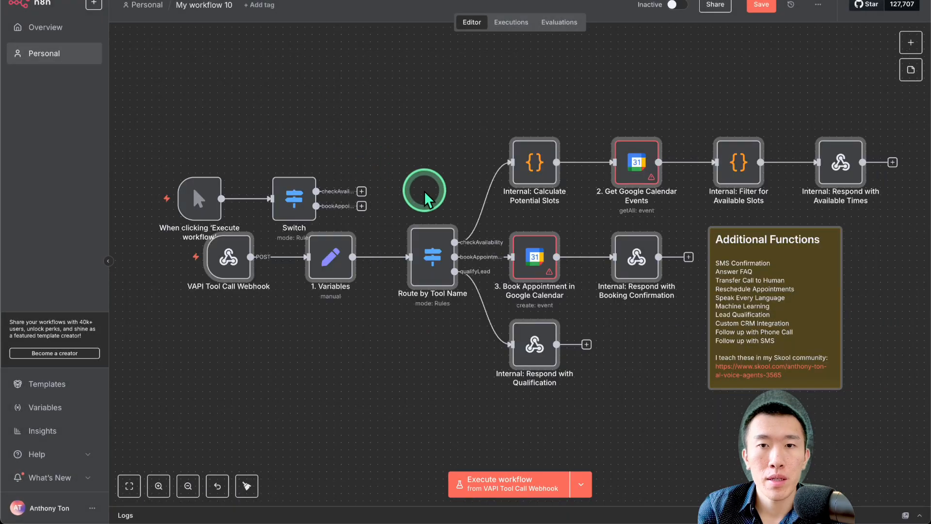
- Delete the manual trigger and the hand-built Switch node, keeping only the imported workflow nodes
scroll(365, 192, "down", 2)
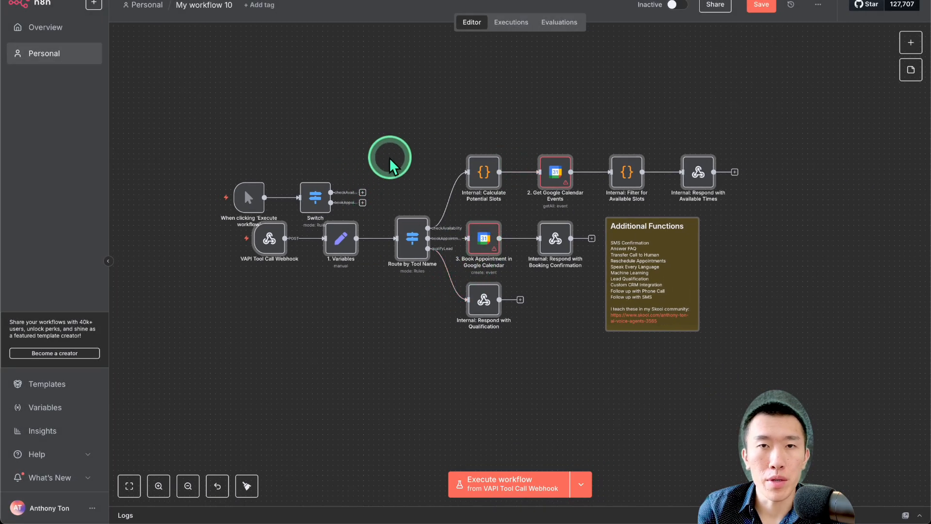
scroll(391, 160, "up", 2)
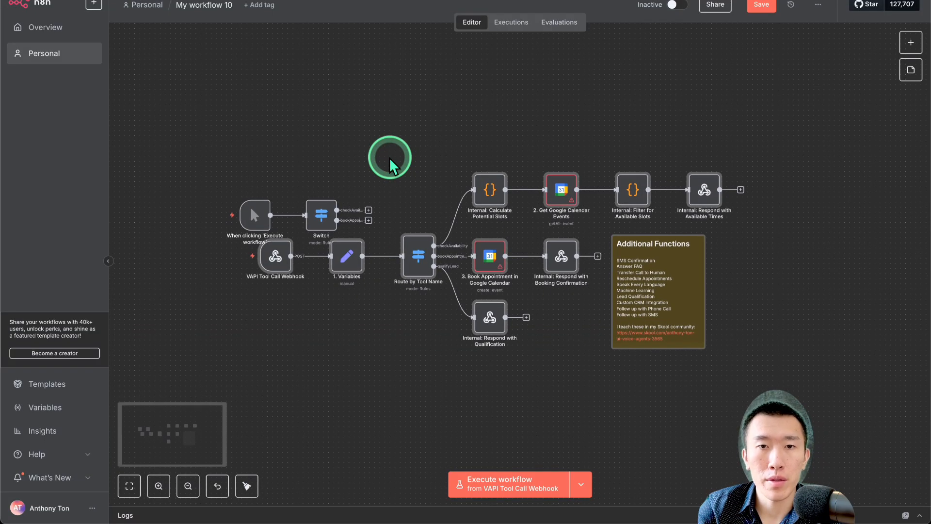
scroll(390, 160, "up", 2)
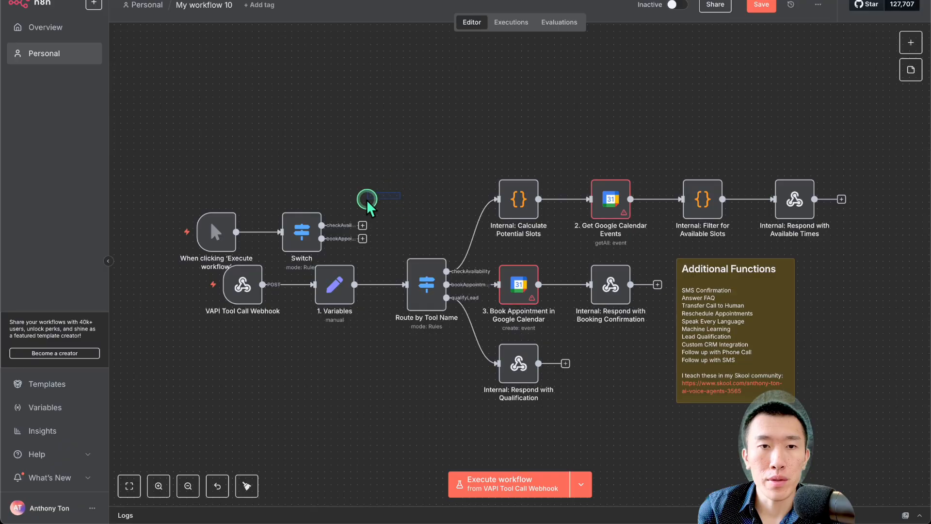
left_click_drag(393, 195, 177, 239)
key("Delete")
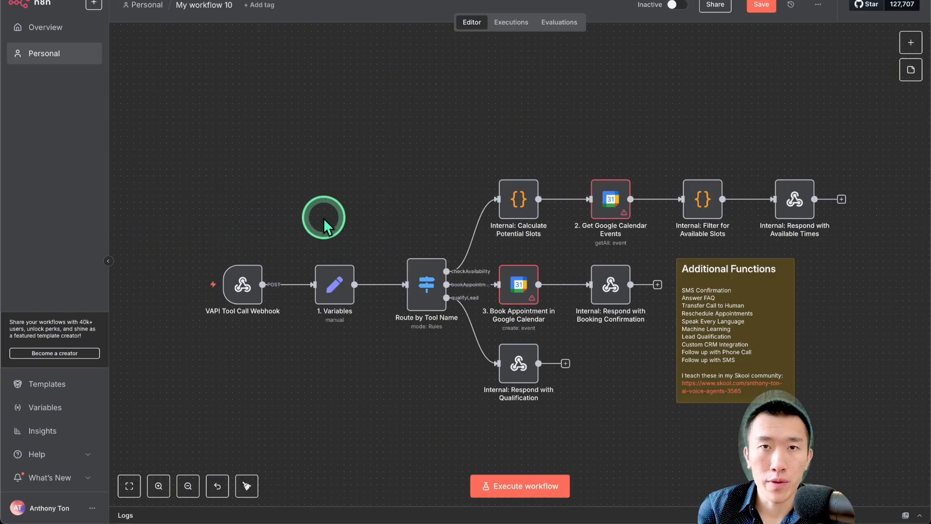
- Open the VAPI Tool Call Webhook node and copy its production webhook URL
mouse_move(264, 321)
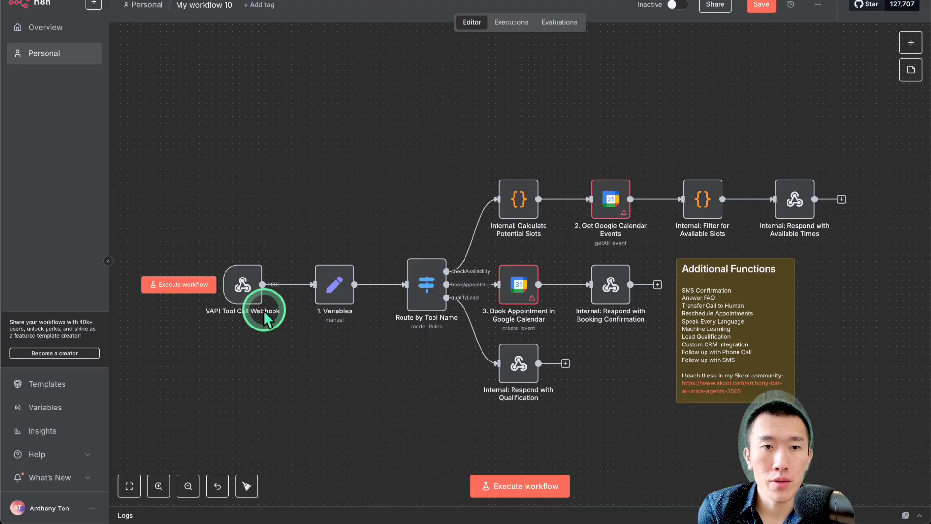
double_click(245, 287)
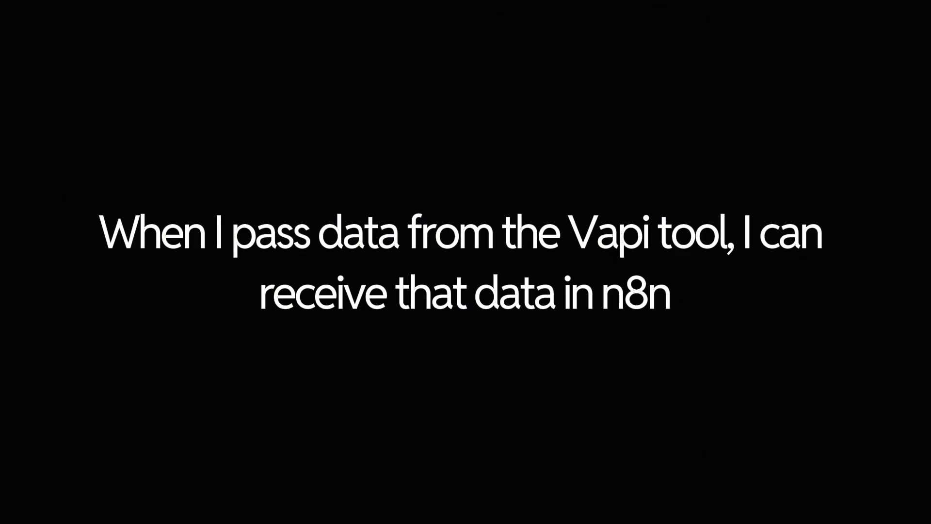
left_click(334, 90)
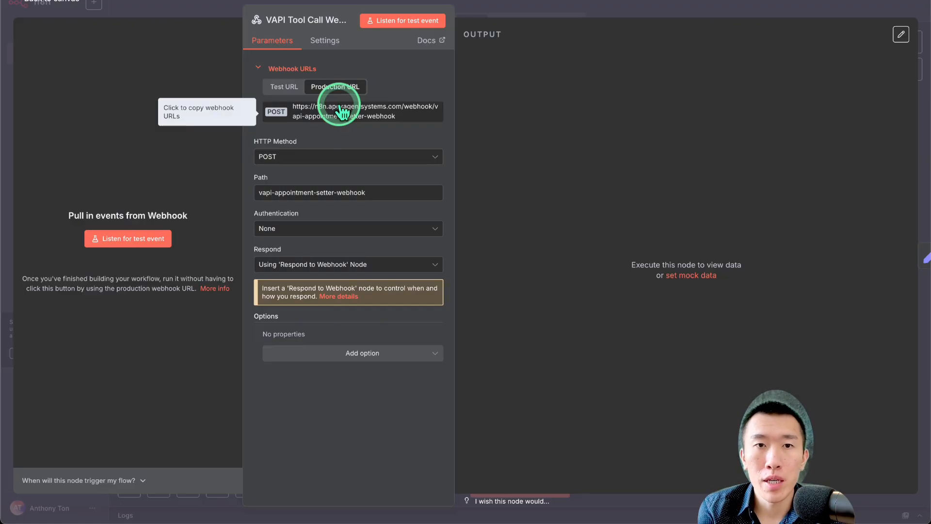
left_click(335, 89)
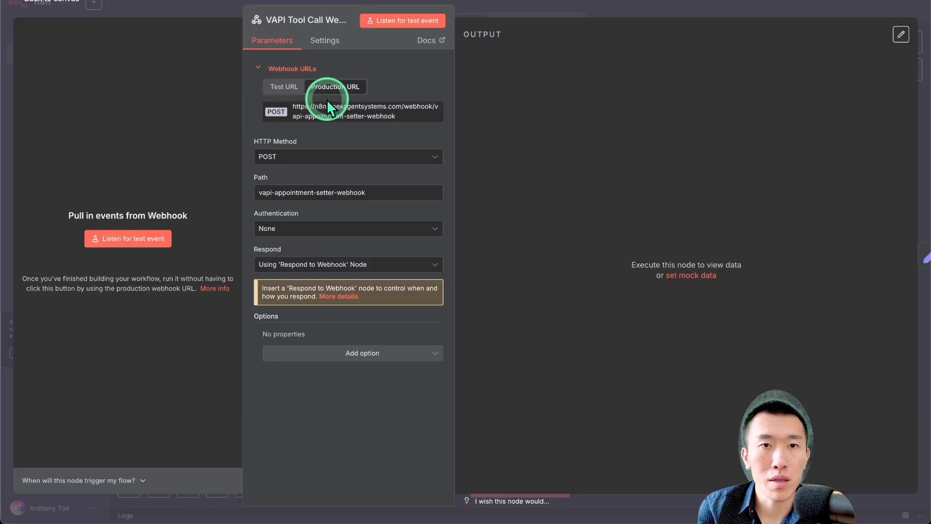
left_click(350, 116)
left_click(351, 117)
left_click(352, 117)
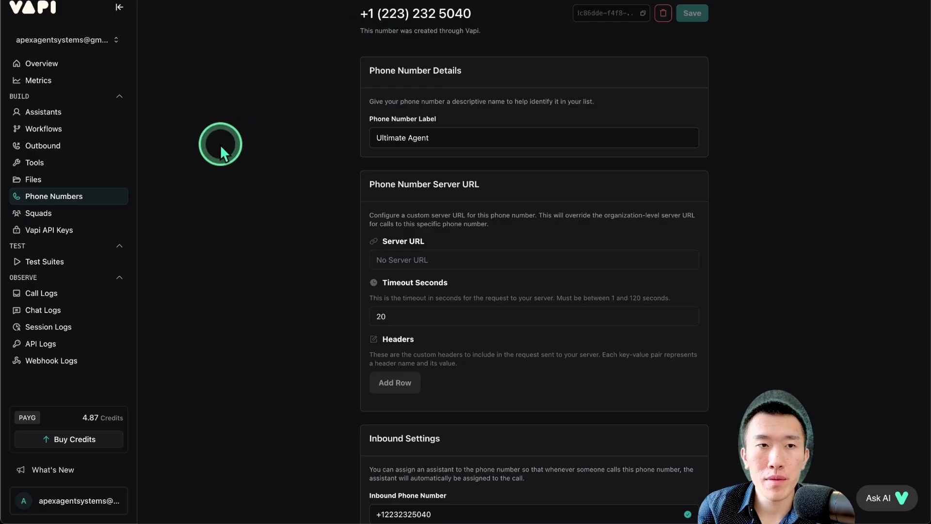
left_click(77, 163)
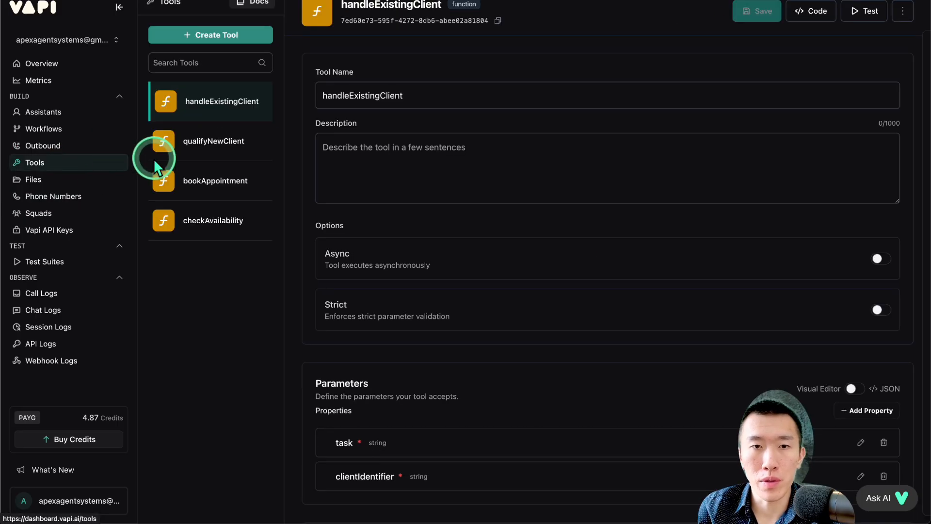
scroll(477, 228, "down", 6)
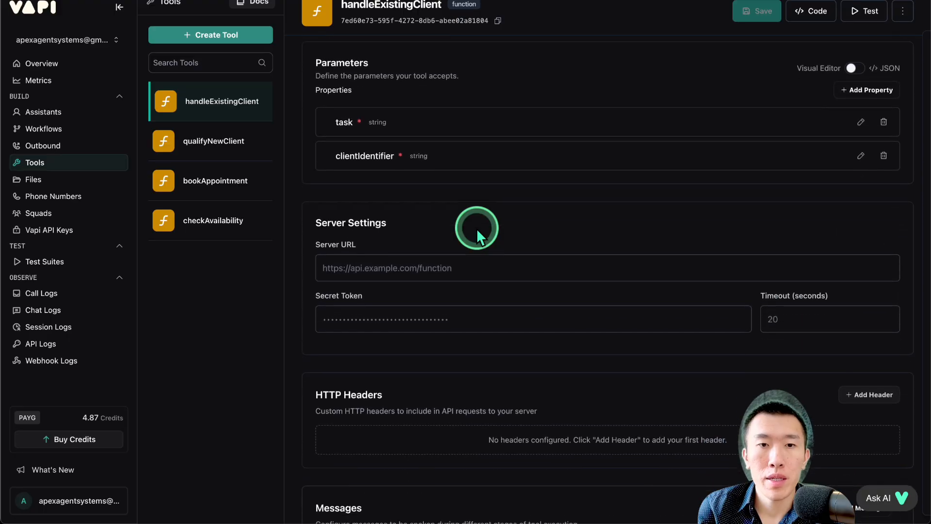
scroll(476, 228, "down", 1)
left_click(430, 223)
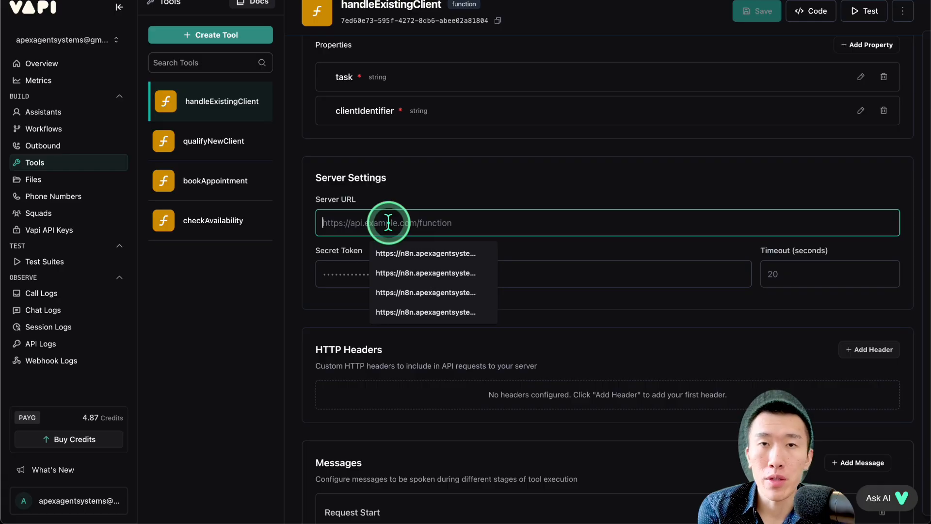
key("ctrl+v")
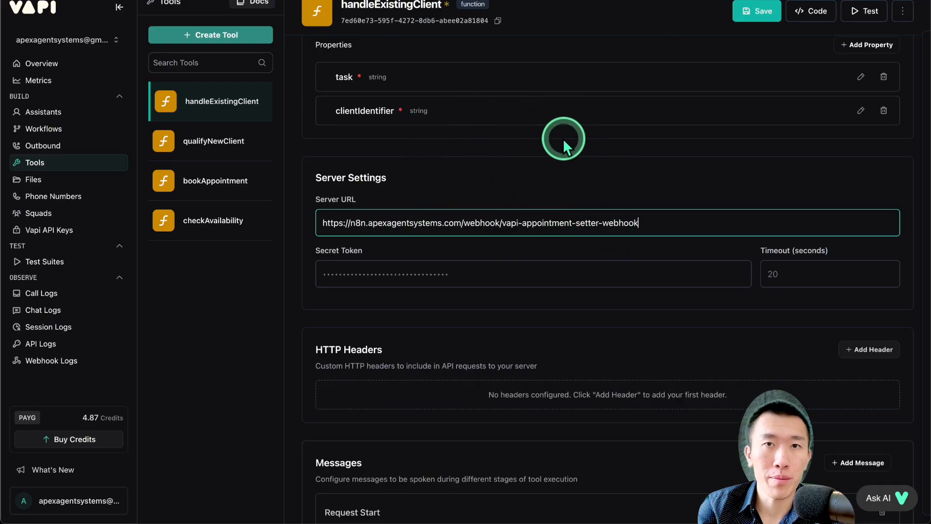
left_click(755, 18)
- Set the qualifyNewClient tool's server URL to the copied vapi-appointment-setter-webhook address and save the tool
left_click(216, 144)
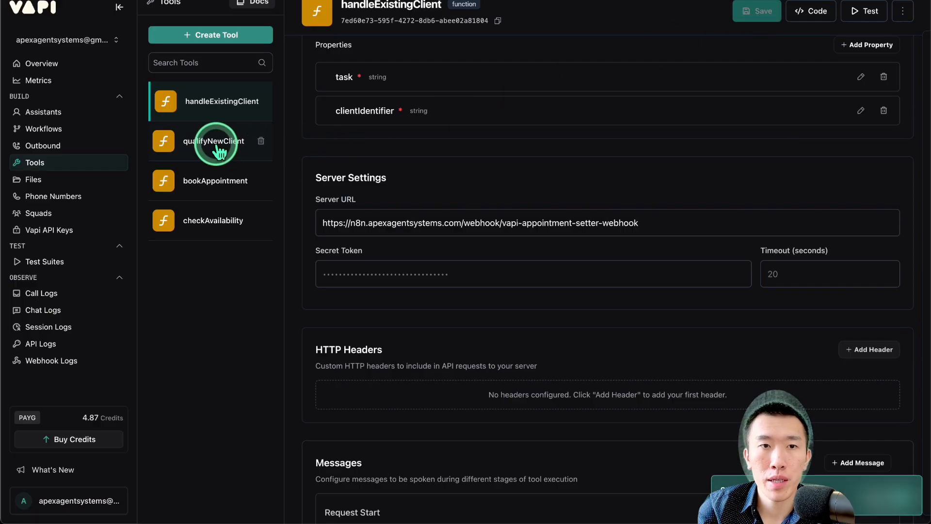
scroll(492, 200, "down", 5)
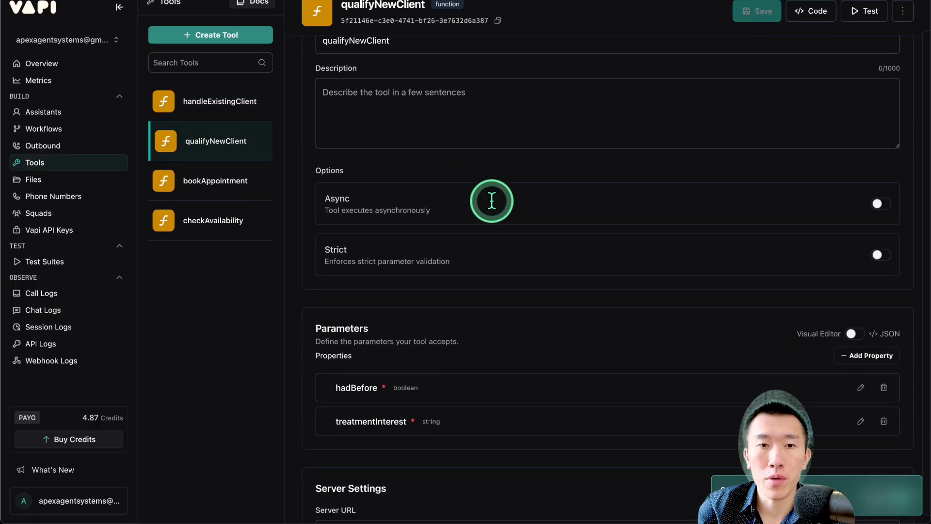
left_click(491, 328)
key("ctrl+v")
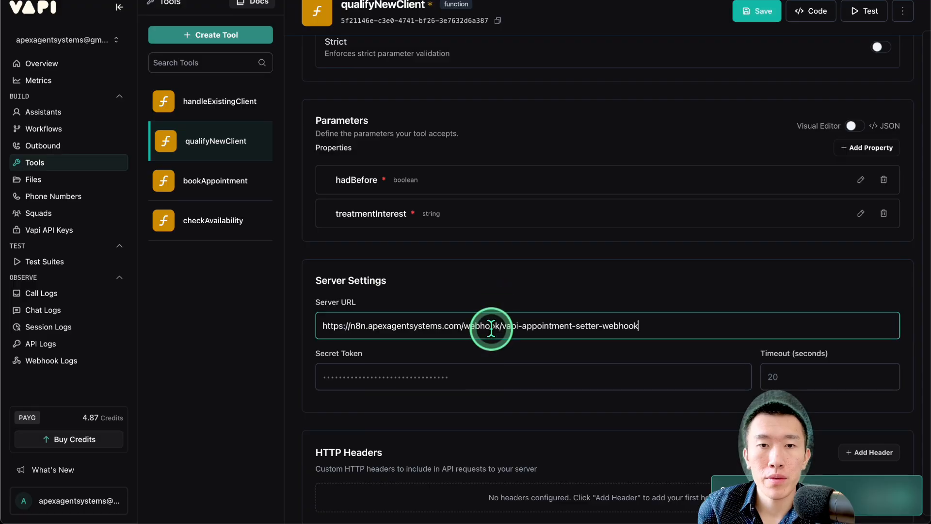
left_click(747, 13)
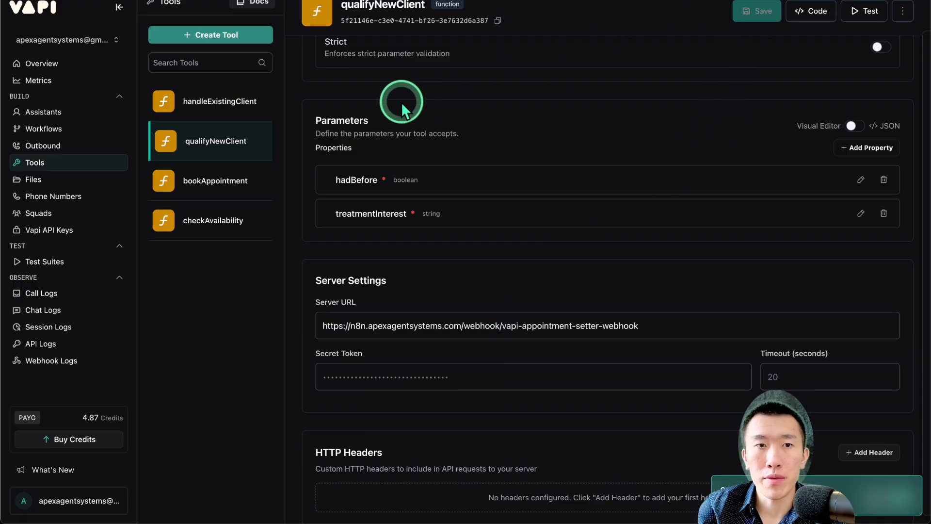
left_click(209, 181)
scroll(415, 180, "down", 5)
left_click(471, 318)
key("ctrl+v")
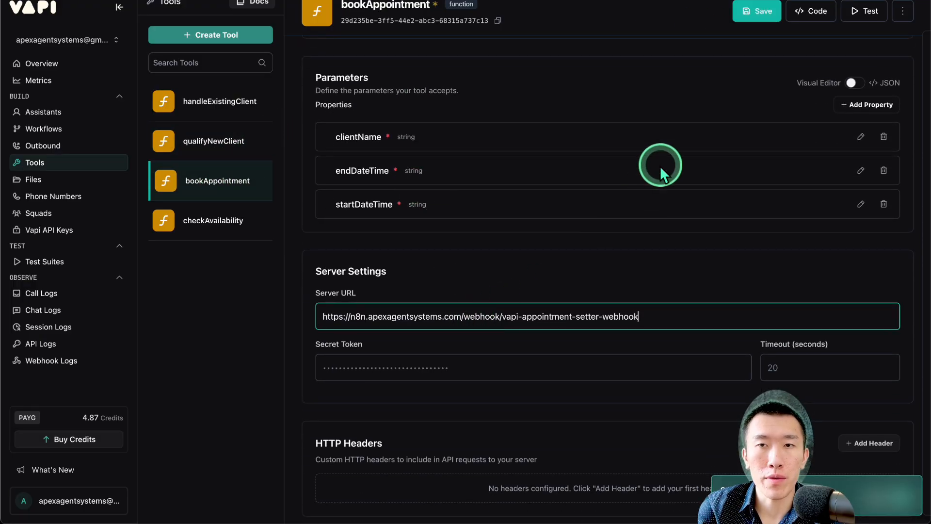
left_click(755, 10)
- Set the checkAvailability tool's server URL to the copied vapi-appointment-setter-webhook address and save the tool
left_click(242, 219)
scroll(493, 209, "down", 7)
left_click(517, 194)
key("ctrl+v")
left_click(747, 11)
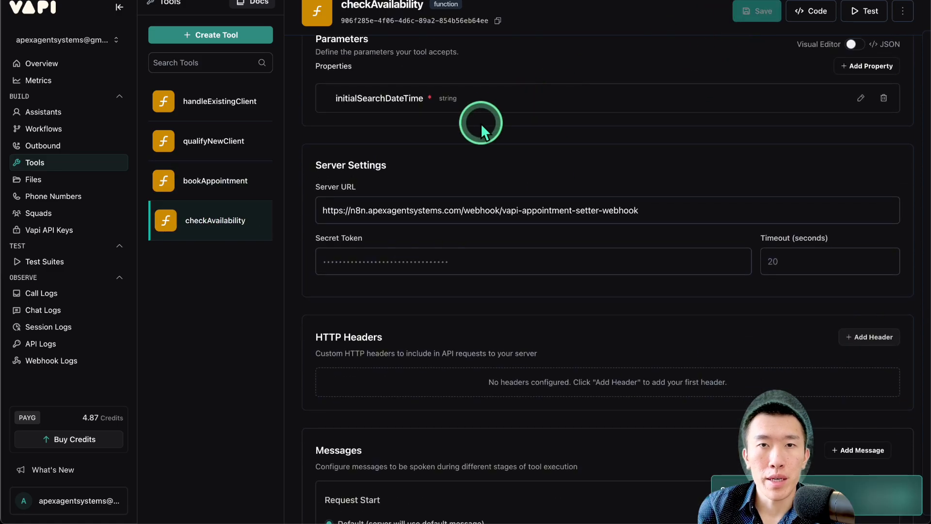
- Switch back to n8n and check the VAPI Tool Call Webhook node's HTTP method options, keeping POST selected
left_click(484, 0)
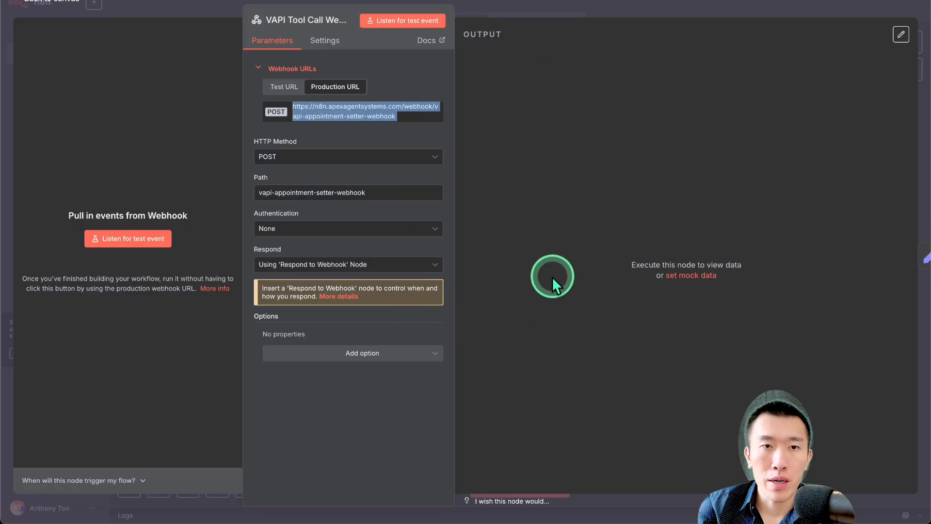
left_click(364, 159)
left_click(367, 160)
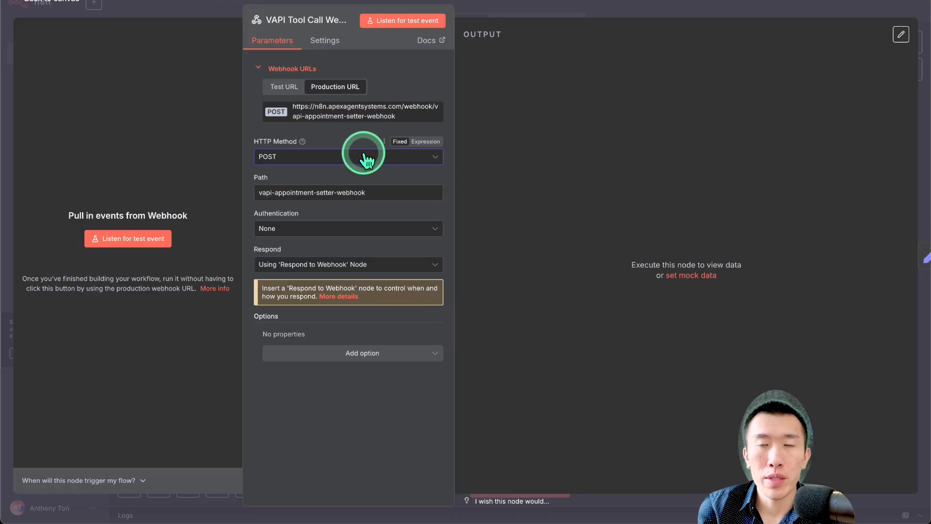
left_click(367, 160)
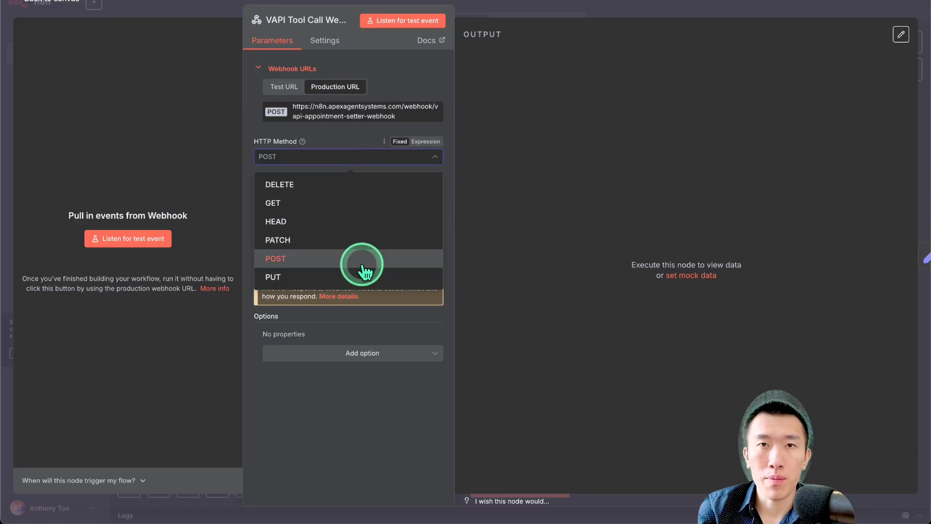
left_click(363, 270)
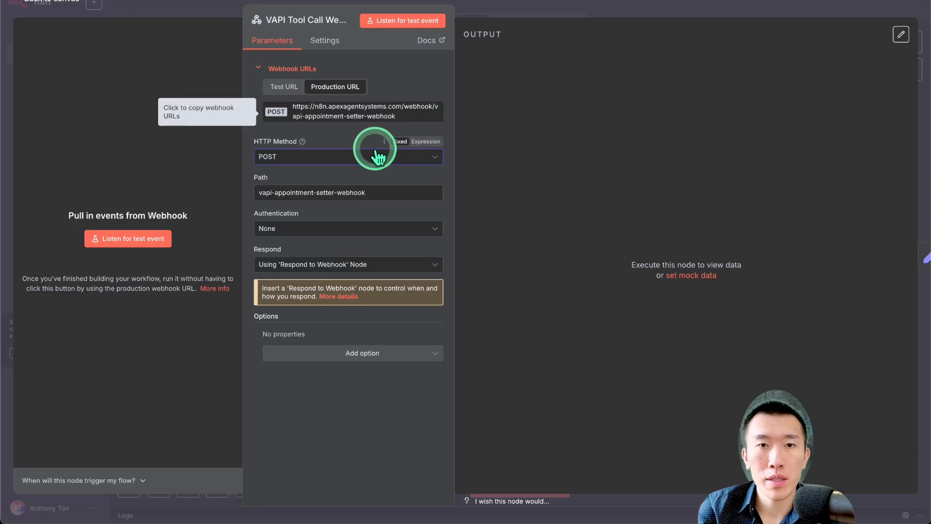
left_click(374, 154)
left_click(363, 267)
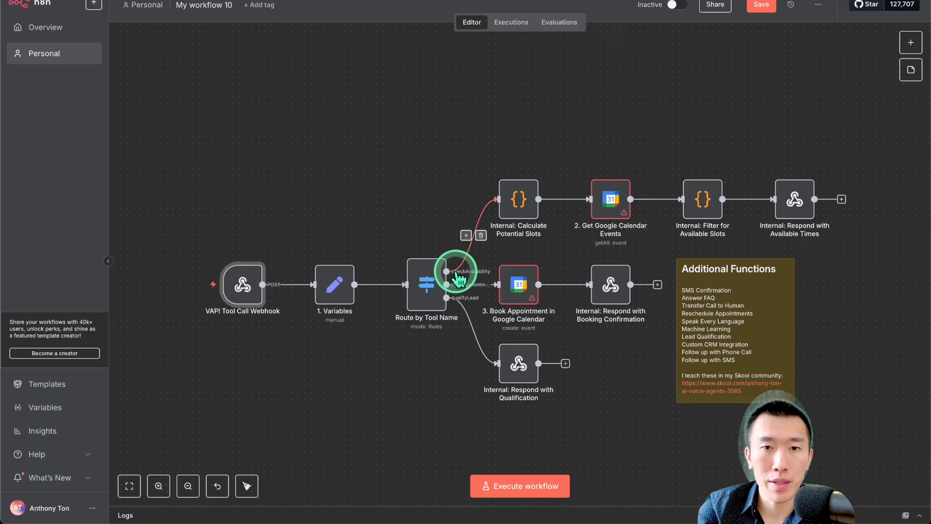
mouse_move(247, 289)
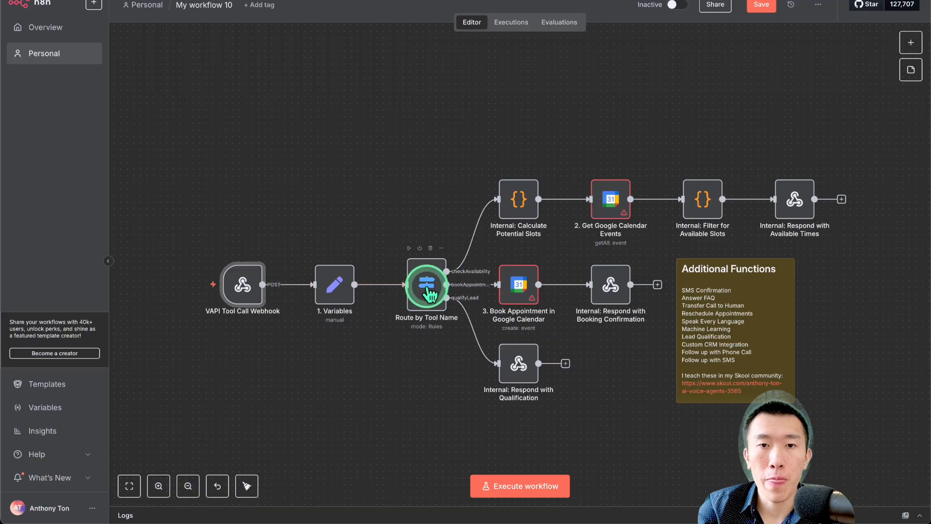
scroll(429, 293, "up", 2)
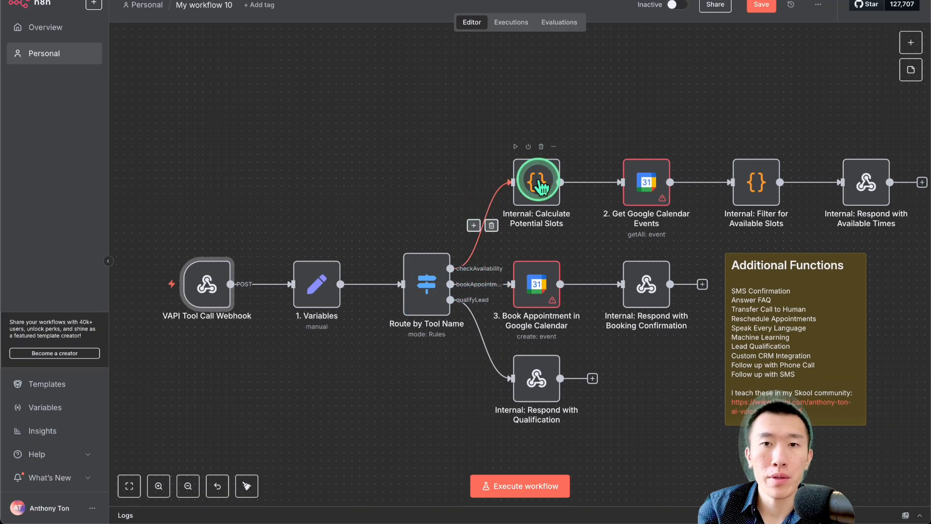
scroll(548, 191, "right", 3)
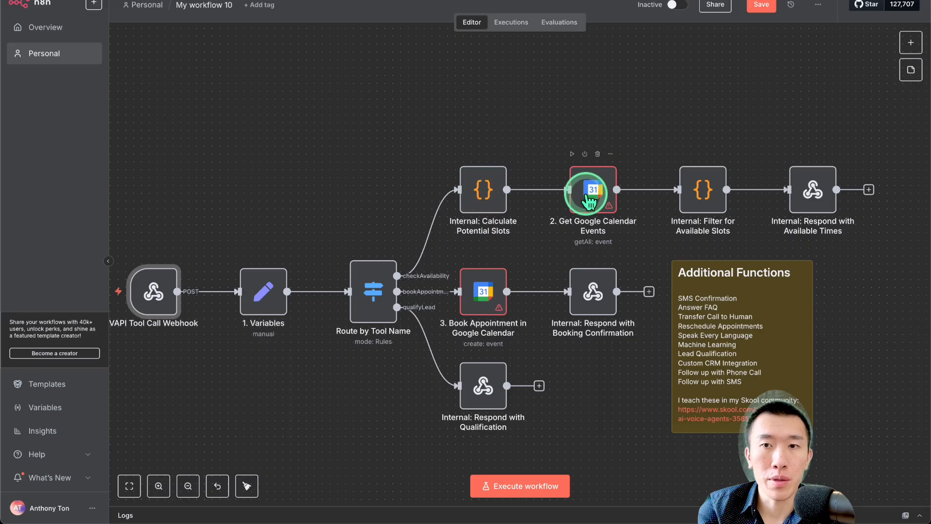
scroll(589, 199, "right", 1)
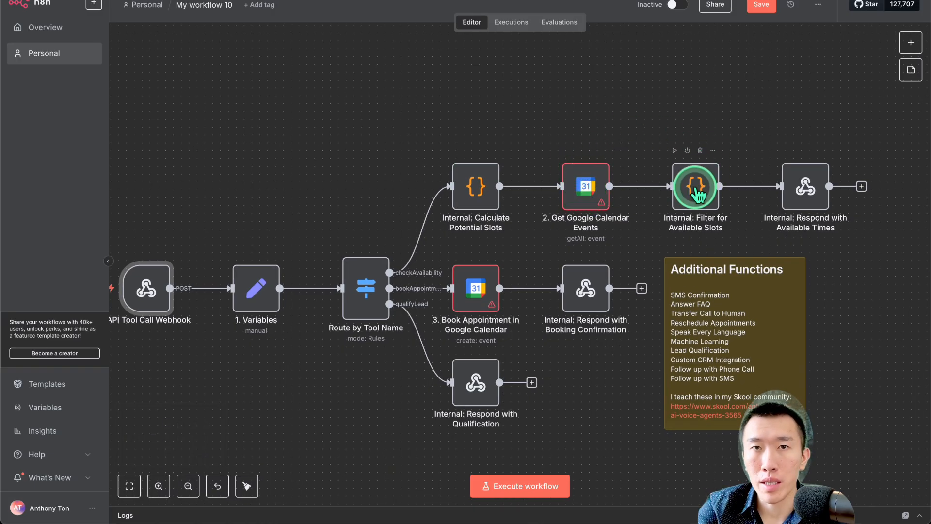
scroll(692, 201, "right", 1)
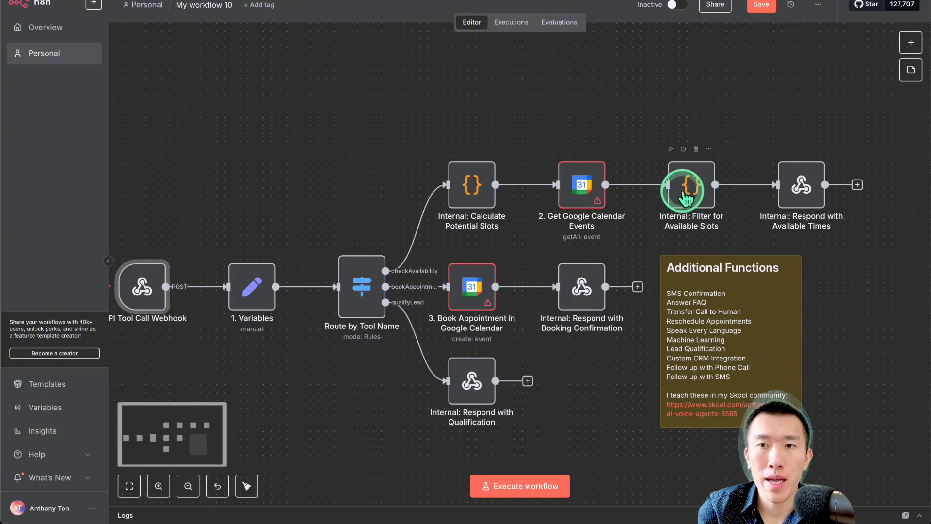
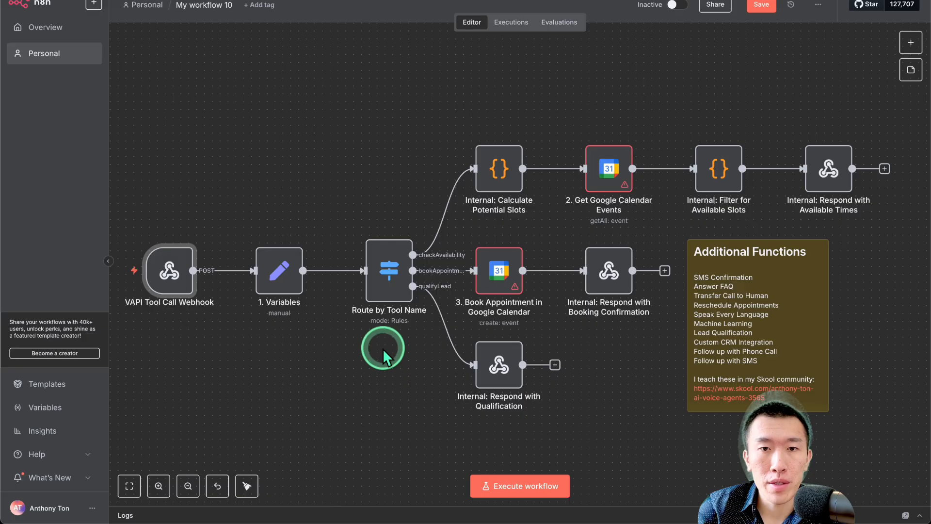
- Open the Route by Tool Name node and rename the third routing rule's output to qualifyNewClient
double_click(388, 272)
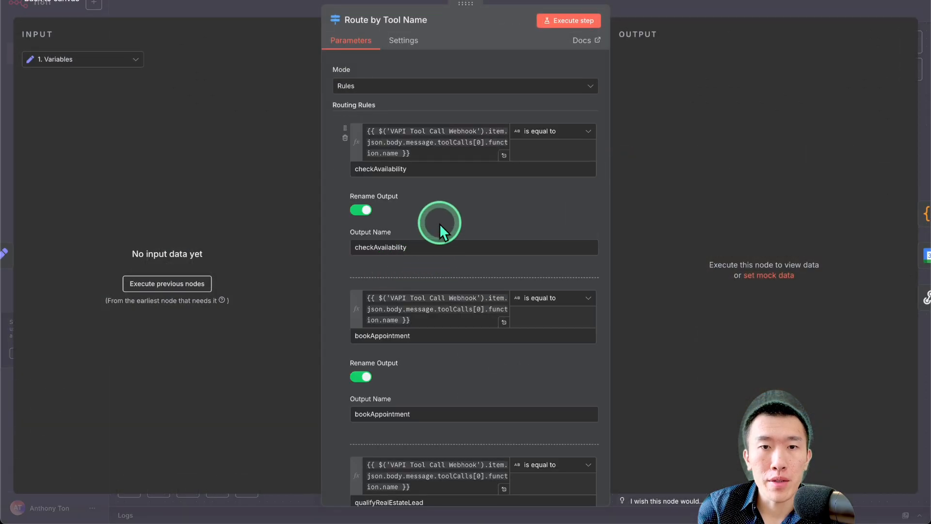
scroll(440, 223, "down", 5)
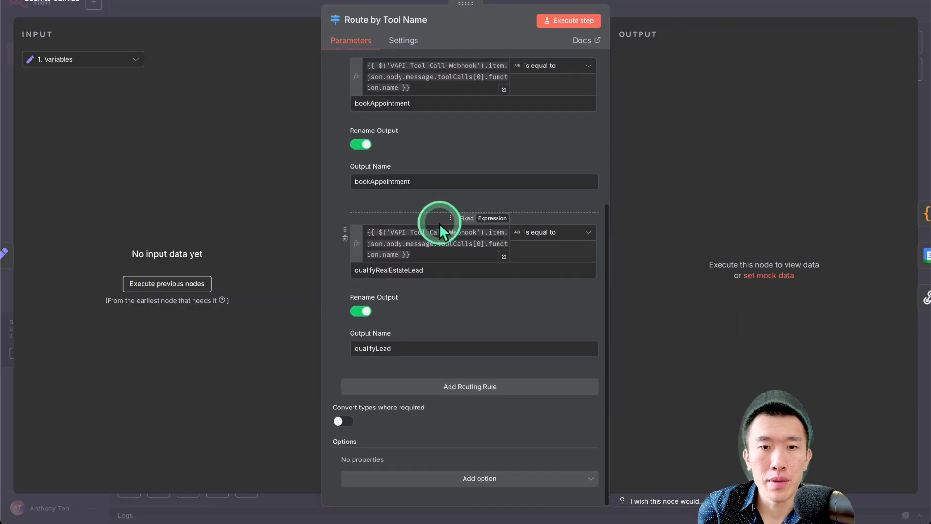
left_click(432, 347)
key("BackSpace")
key("BackSpace")
key("BackSpace")
key("BackSpace")
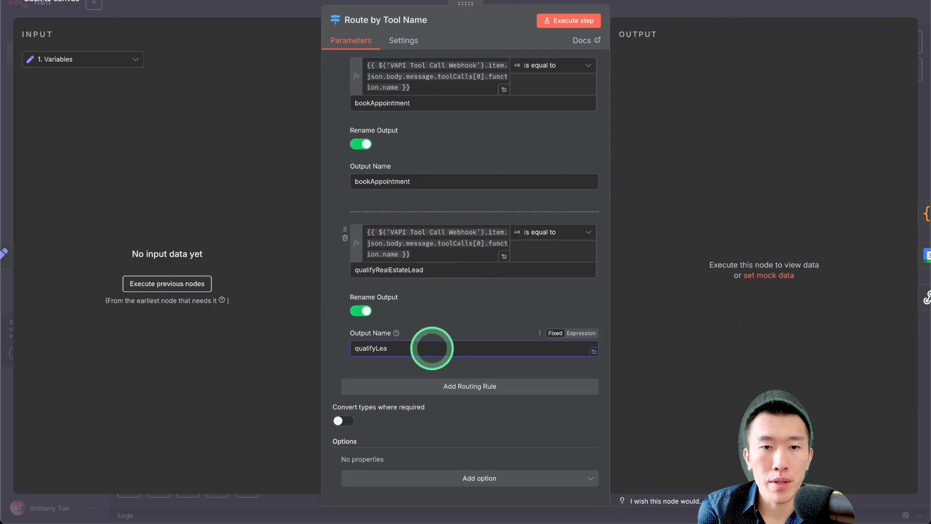
type("New ")
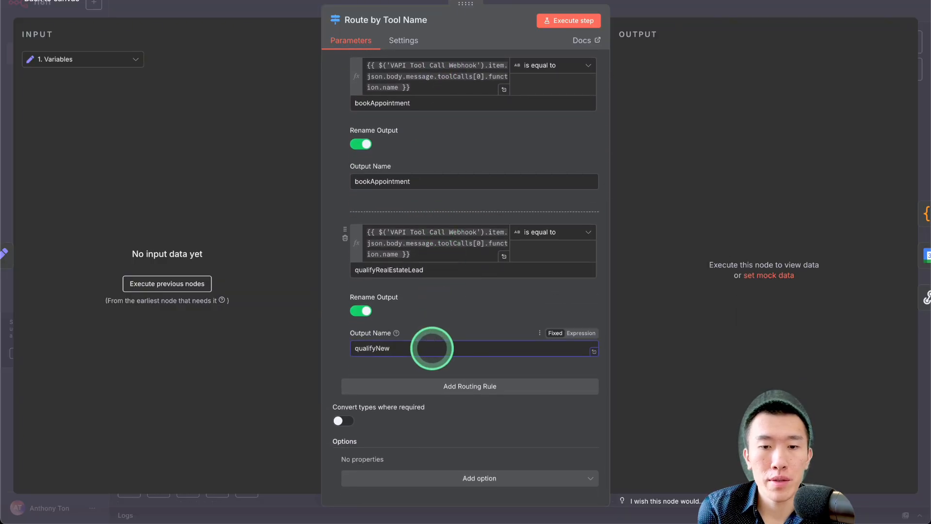
type("Client")
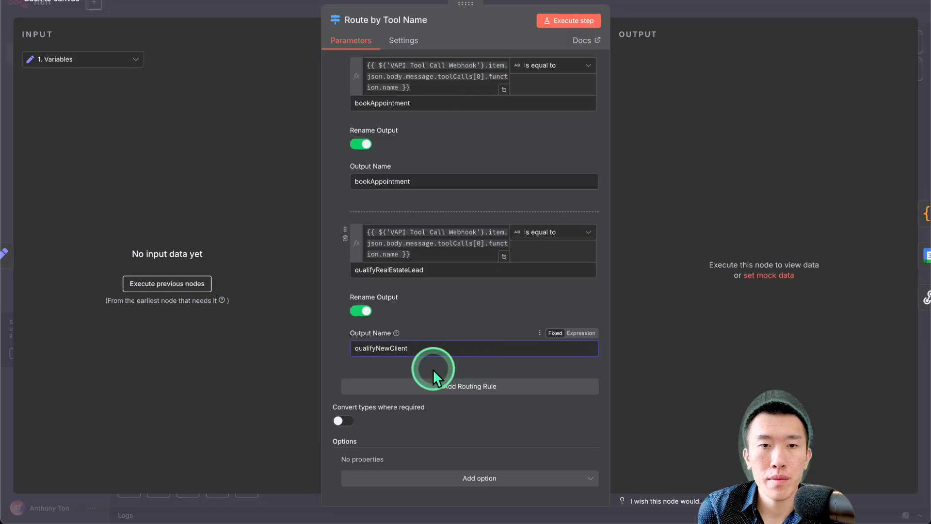
- Copy the output name qualifyNewClient into the third routing rule's comparison value, replacing the real estate lead name
double_click(421, 348)
key("ctrl+c")
double_click(437, 269)
key("ctrl+v")
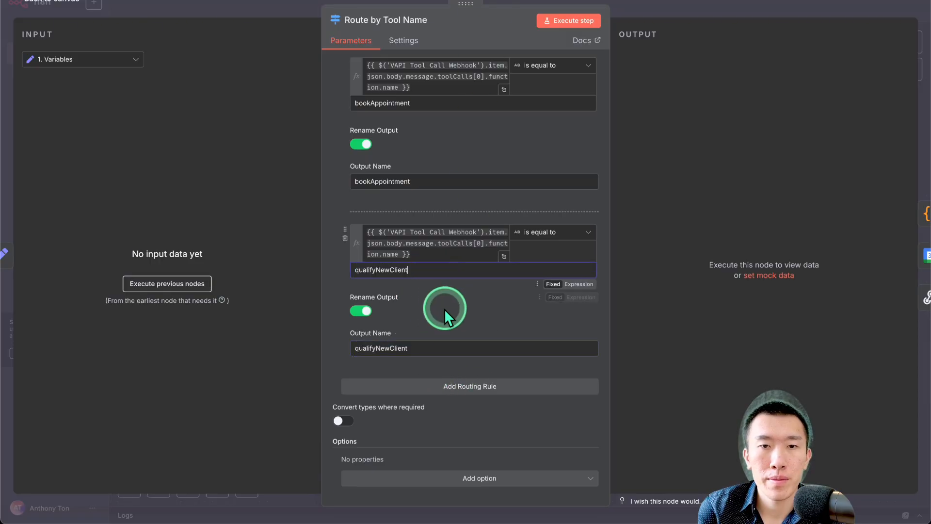
- Add a fourth routing rule and paste the third rule's VAPI Tool Call Webhook function-name expression as its first value
left_click(456, 387)
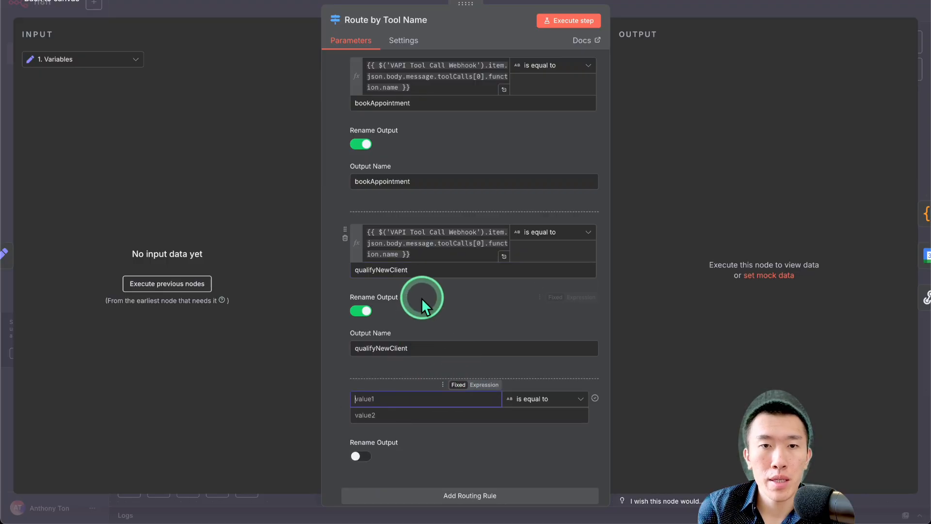
triple_click(436, 242)
key("ctrl+c")
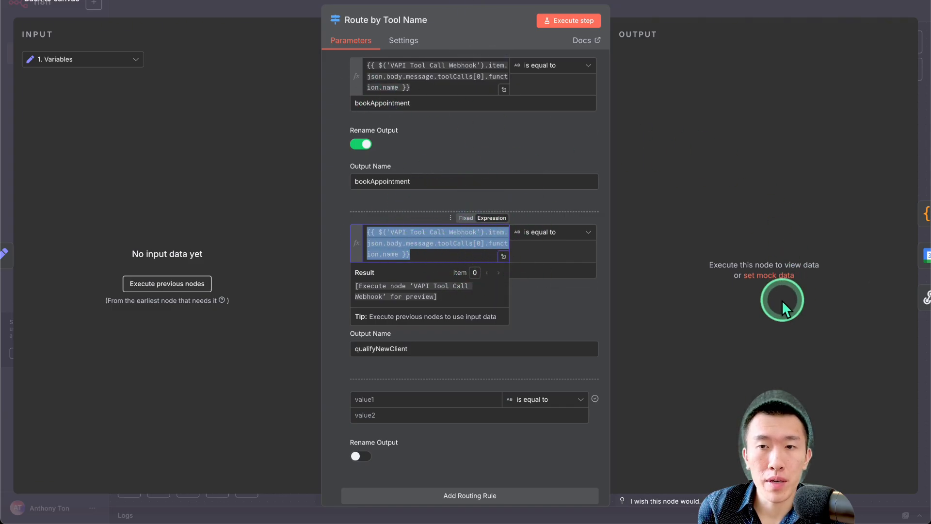
left_click(711, 313)
left_click(579, 297)
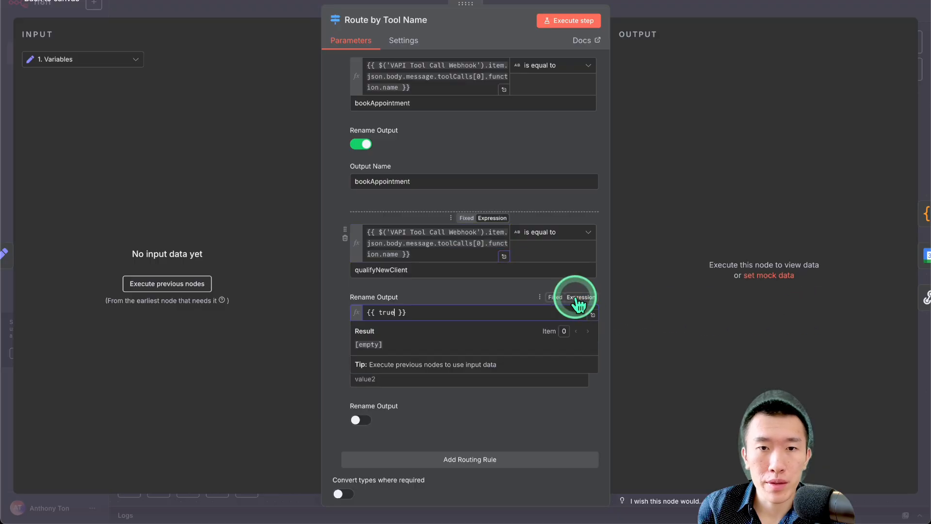
left_click(504, 293)
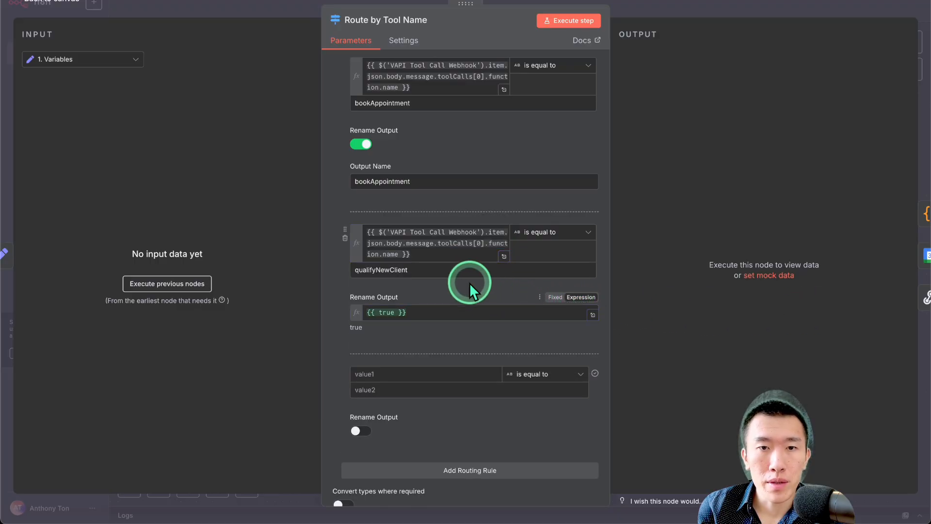
left_click(460, 272)
double_click(460, 273)
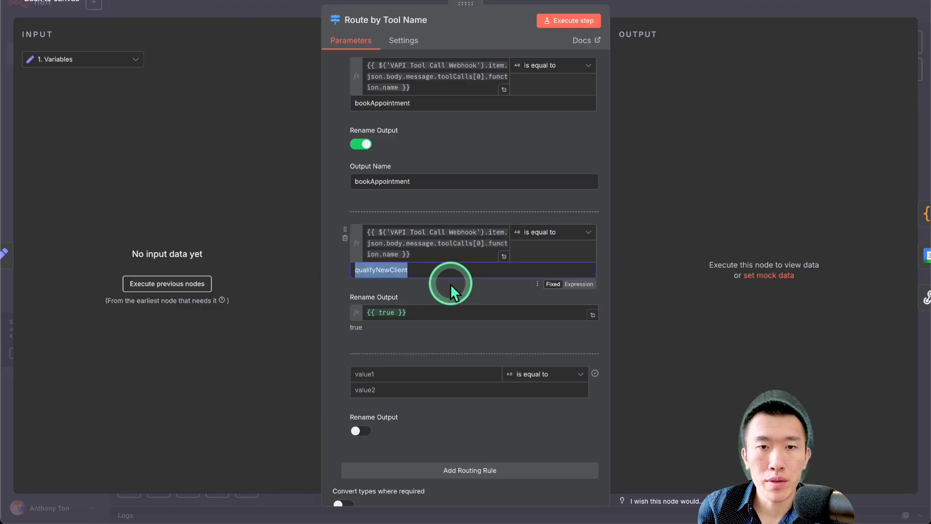
left_click(406, 371)
key("ctrl+v")
- Replace the third rule's Rename Output expression with the copied text qualifyNewClient
left_click(422, 272)
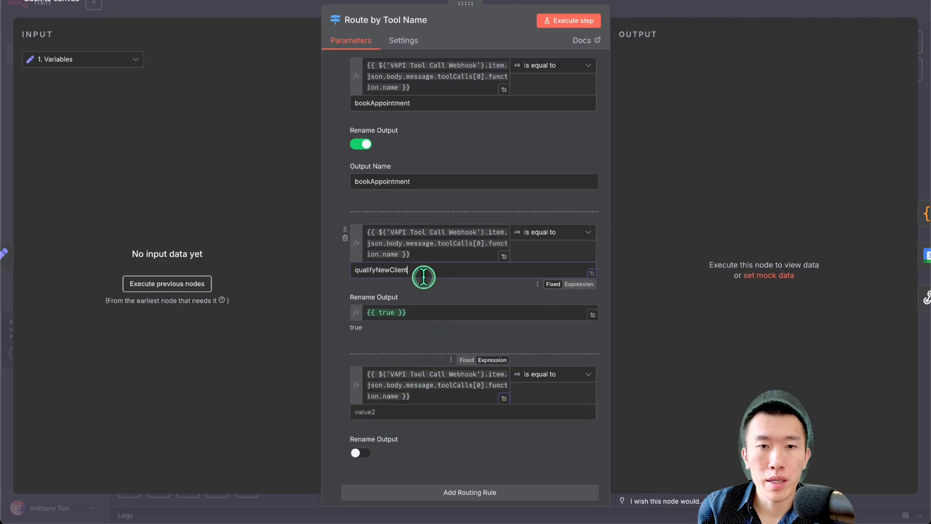
double_click(422, 272)
key("ctrl+c")
left_click(428, 314)
key("ctrl+a")
key("ctrl+v")
left_click(439, 298)
- Set the fourth rule's comparison value to handleExistingClient, enable output renaming with the same name, and close the node
scroll(438, 297, "down", 3)
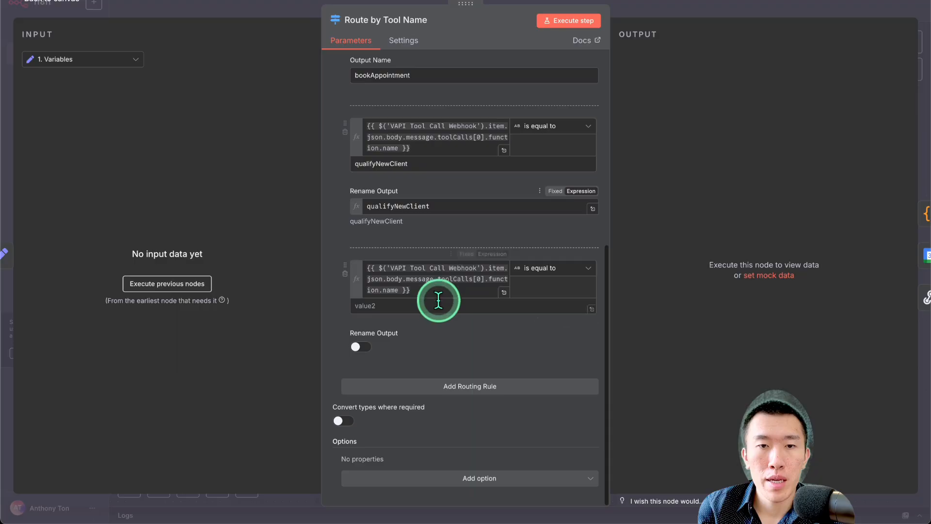
left_click(432, 307)
type("hand")
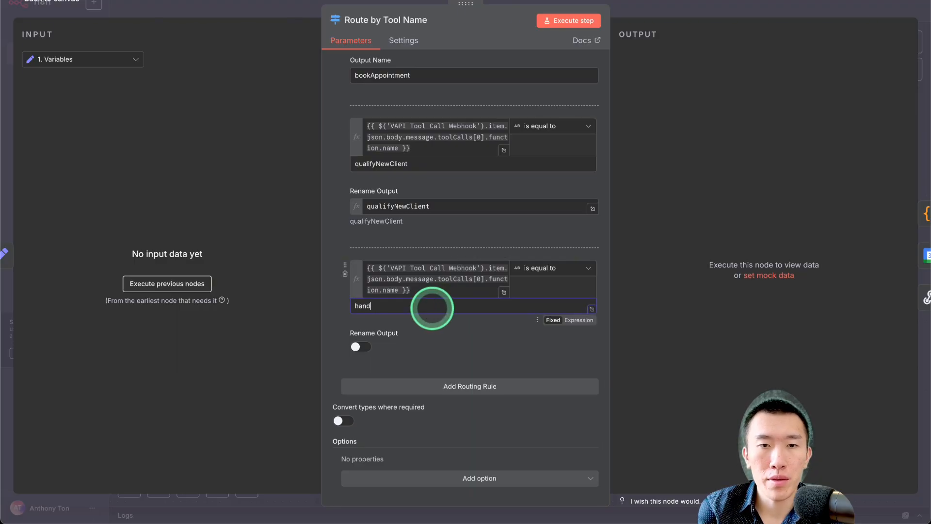
type("leExistingClient")
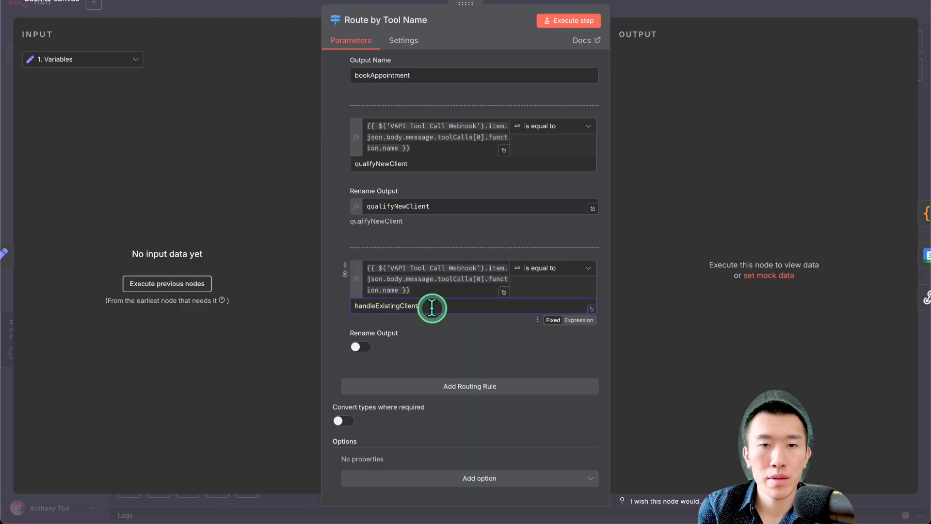
key("ctrl+a")
key("ctrl+c")
left_click(361, 346)
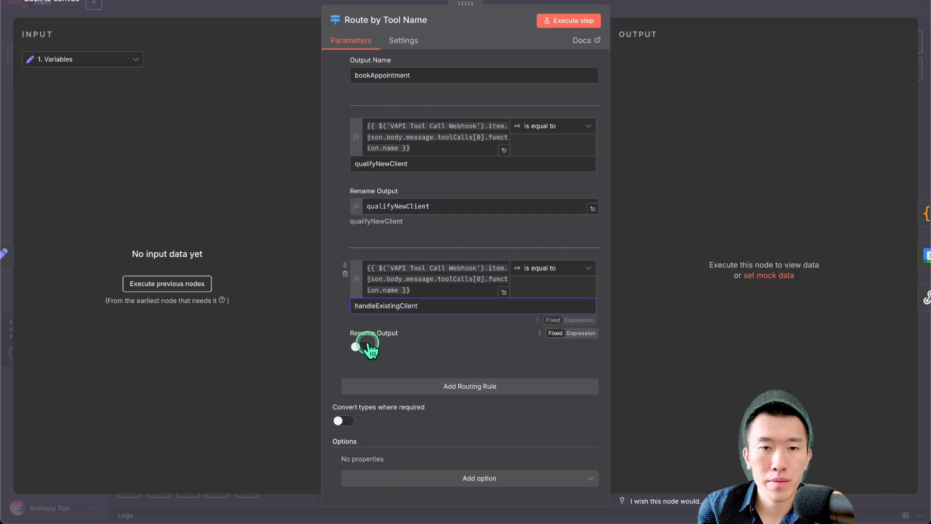
left_click(433, 383)
key("ctrl+v")
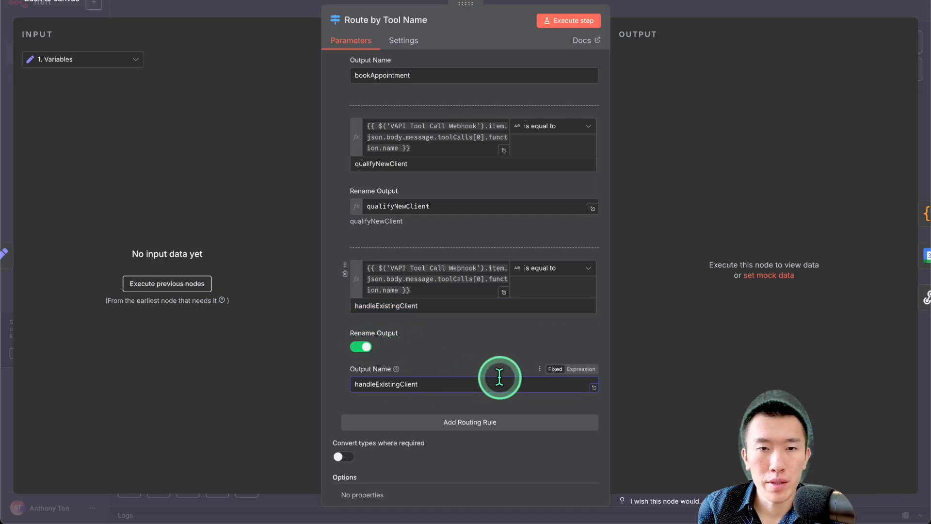
left_click(653, 21)
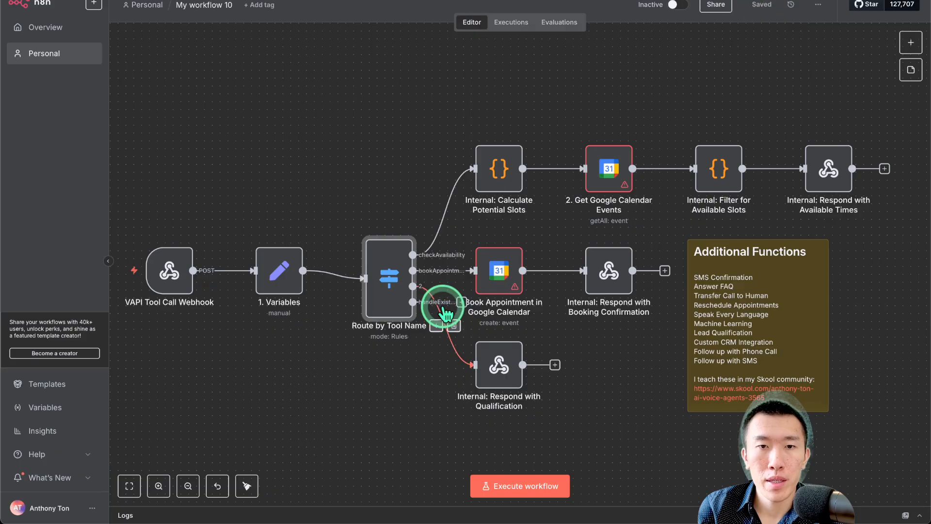
- Reopen Route by Tool Name, return the third rule's Rename Output to a fixed value, name the output qualifyNewClient, and save the workflow
double_click(383, 306)
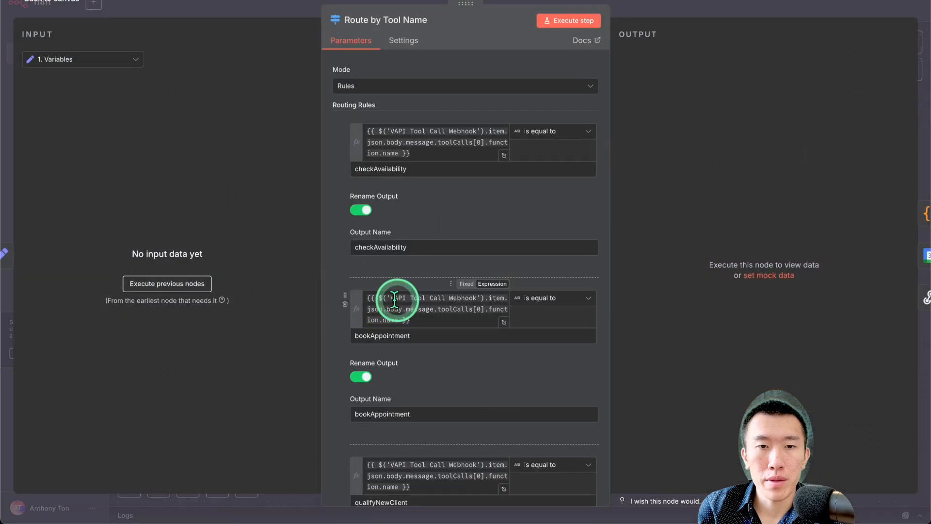
scroll(415, 297, "down", 5)
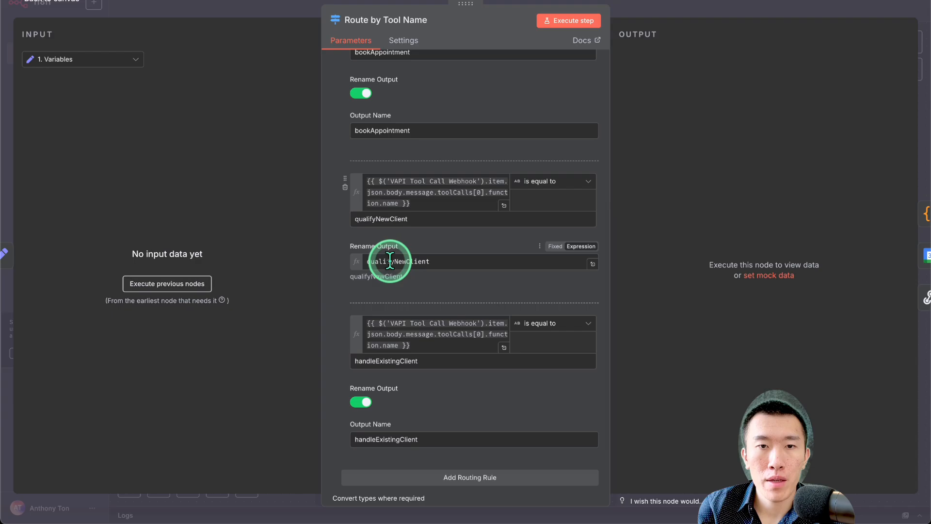
left_click(555, 246)
left_click(371, 261)
double_click(412, 219)
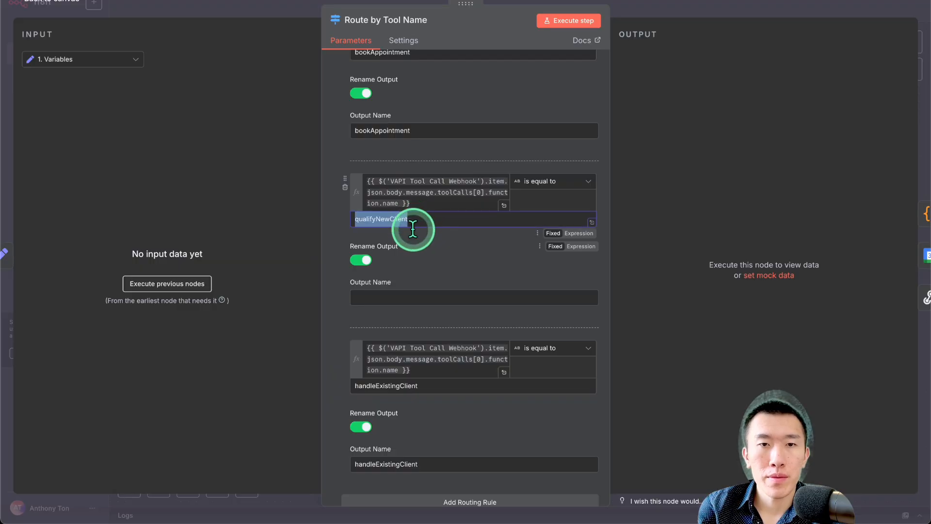
key("ctrl+c")
left_click(413, 299)
key("ctrl+v")
left_click(649, 9)
left_click(740, 10)
scroll(463, 349, "up", 3)
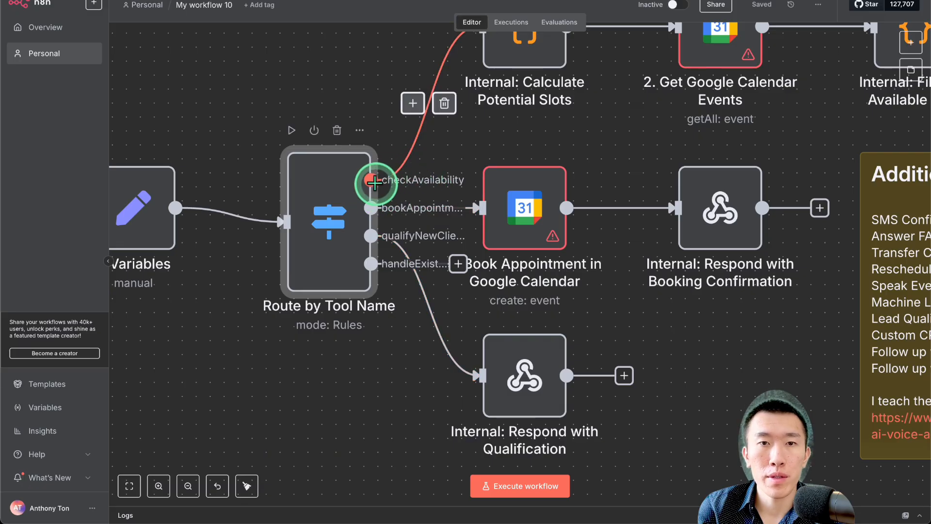
- Duplicate the Internal: Respond with Qualification node, place the copy below the original, and connect the handleExistingClient output of Route by Tool Name to it
left_click_drag(528, 209, 584, 181)
left_click_drag(535, 371, 606, 358)
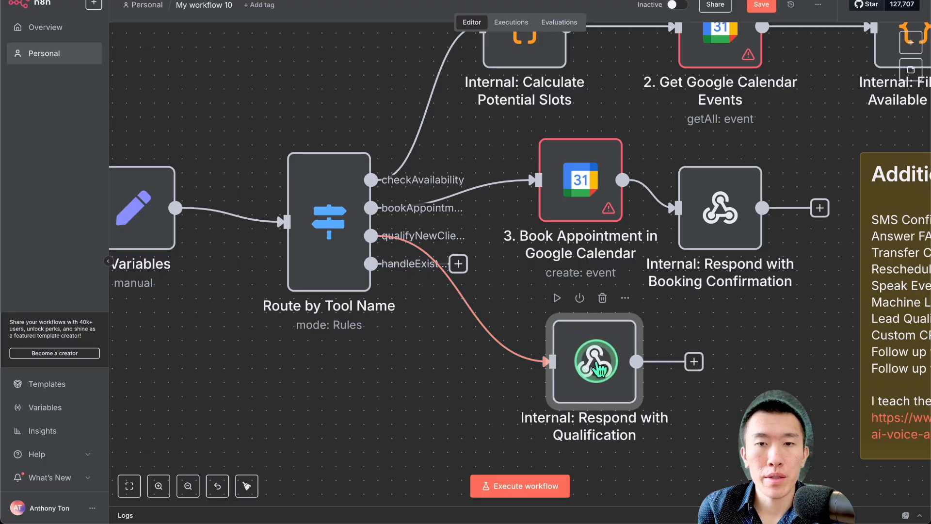
scroll(597, 358, "down", 1)
scroll(590, 315, "down", 3)
key("super+c")
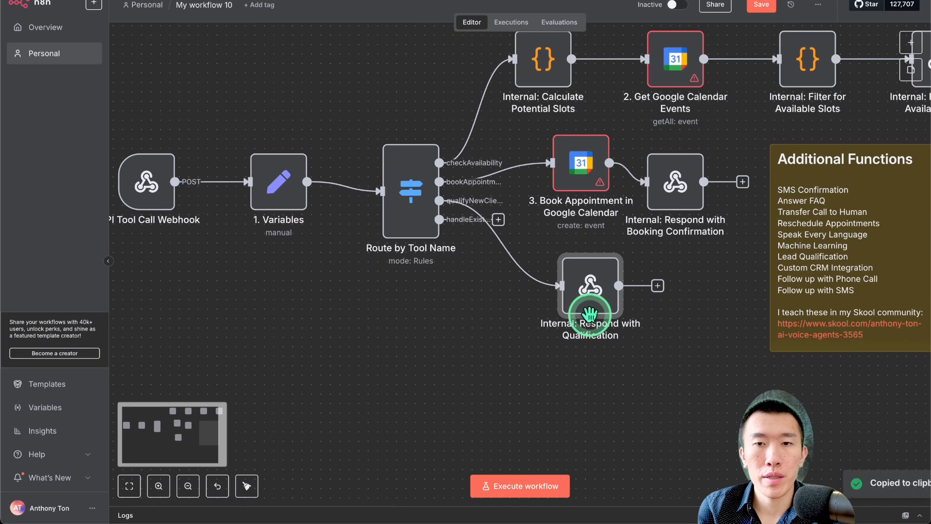
key("super+v")
left_click_drag(648, 357, 574, 404)
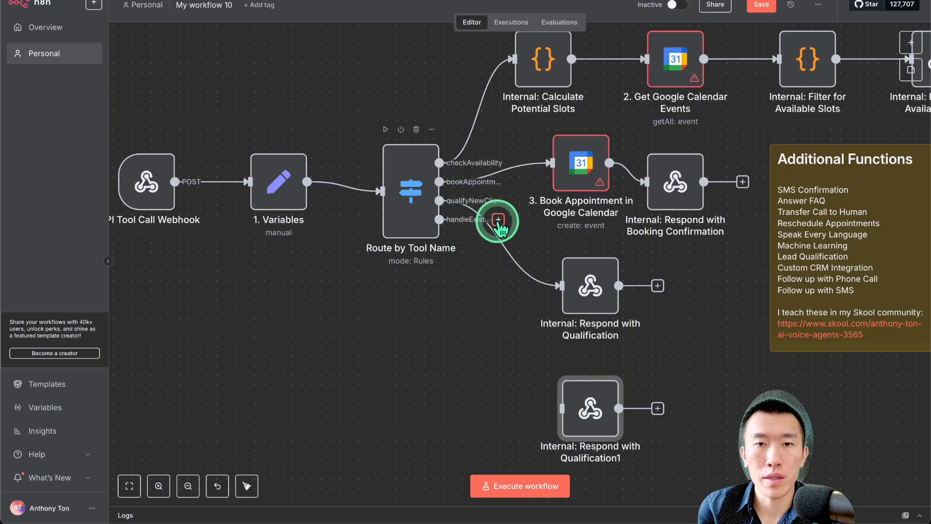
left_click_drag(499, 220, 561, 408)
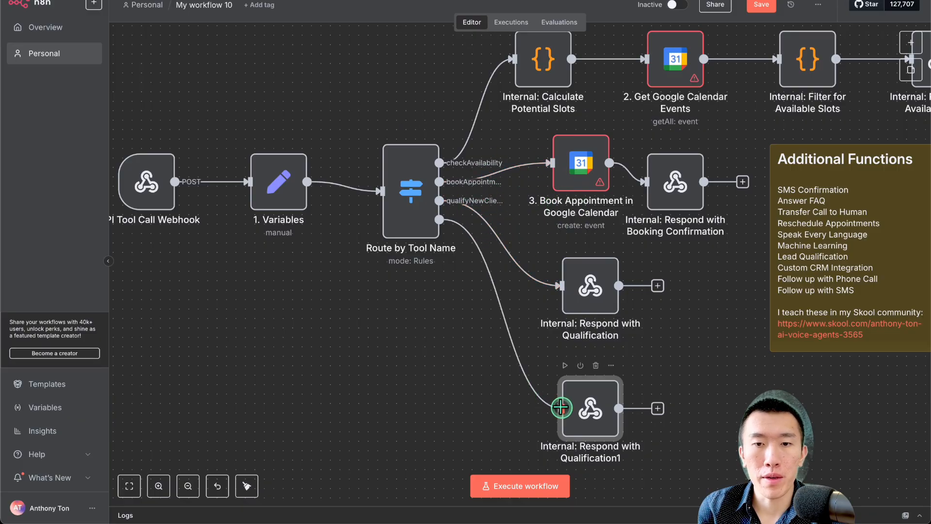
- Tidy up the workflow's node layout and save the workflow
scroll(606, 405, "down", 5)
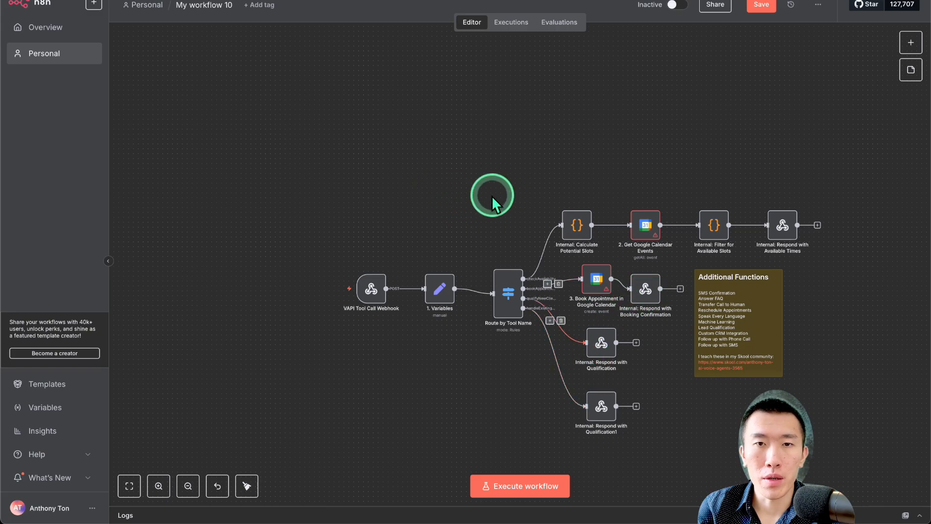
right_click(461, 177)
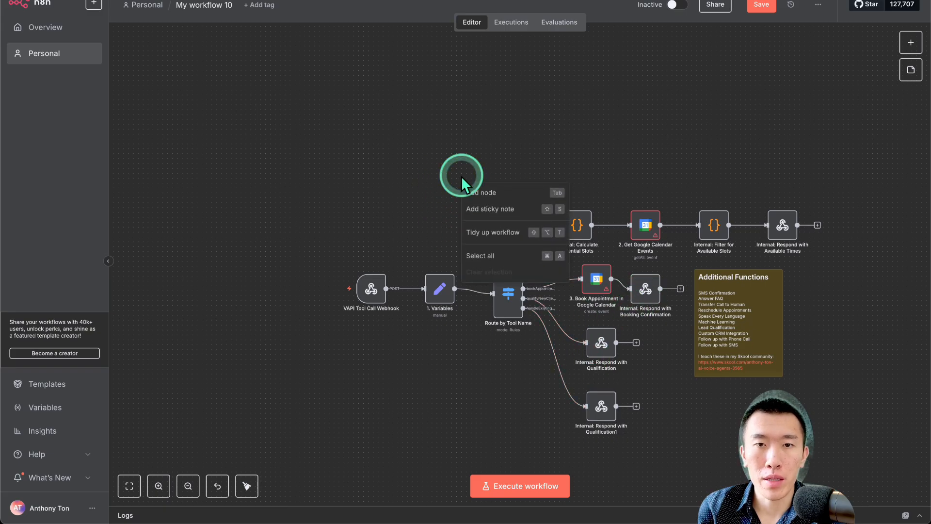
left_click(477, 233)
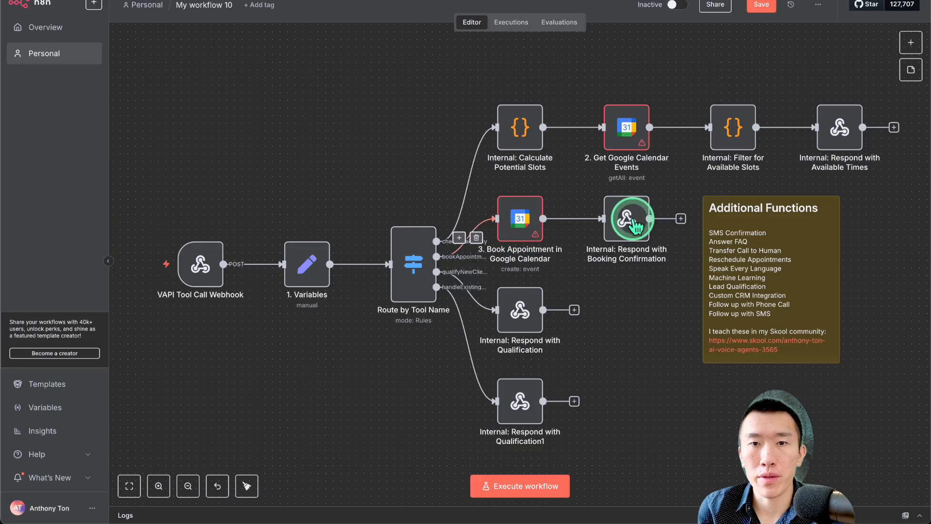
left_click(761, 5)
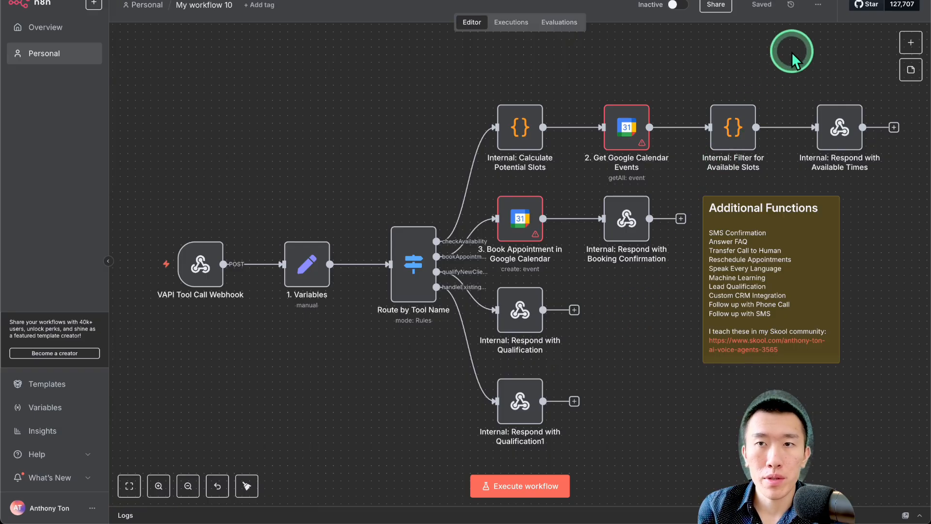
- Download the workflow to the Downloads folder as ultimateAgent.json
left_click(818, 5)
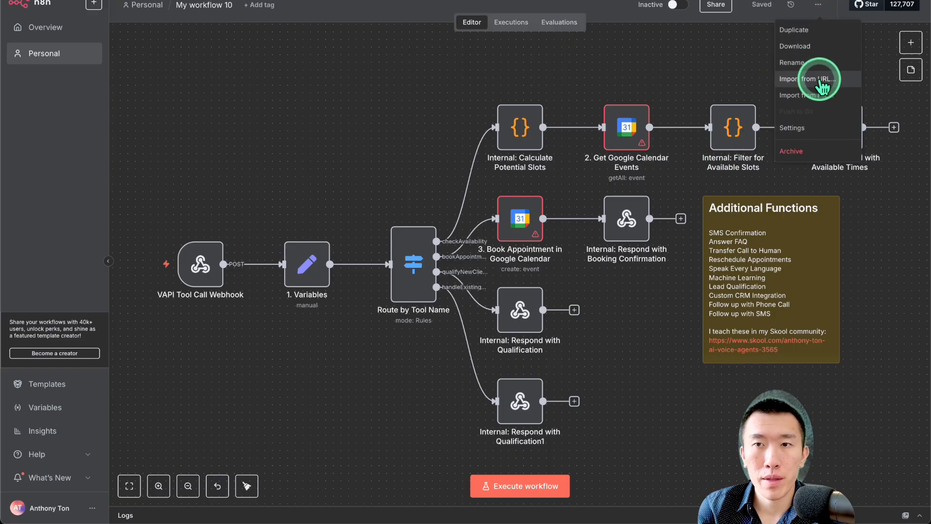
left_click(814, 49)
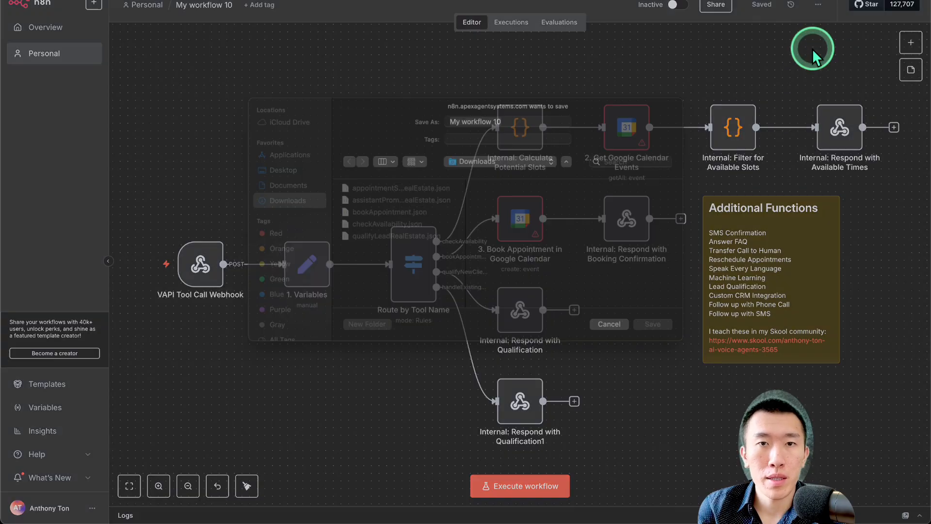
type("ultimateAgent.json")
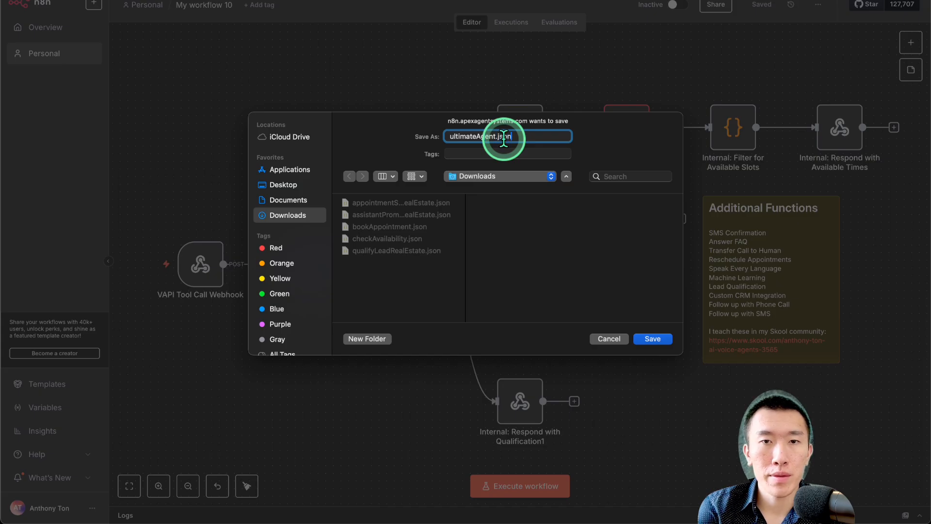
key("Return")
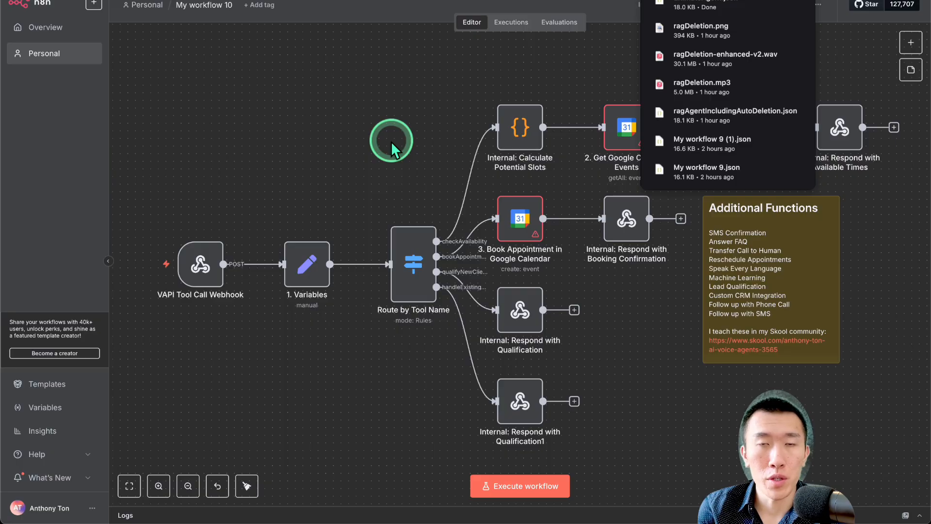
left_click(391, 141)
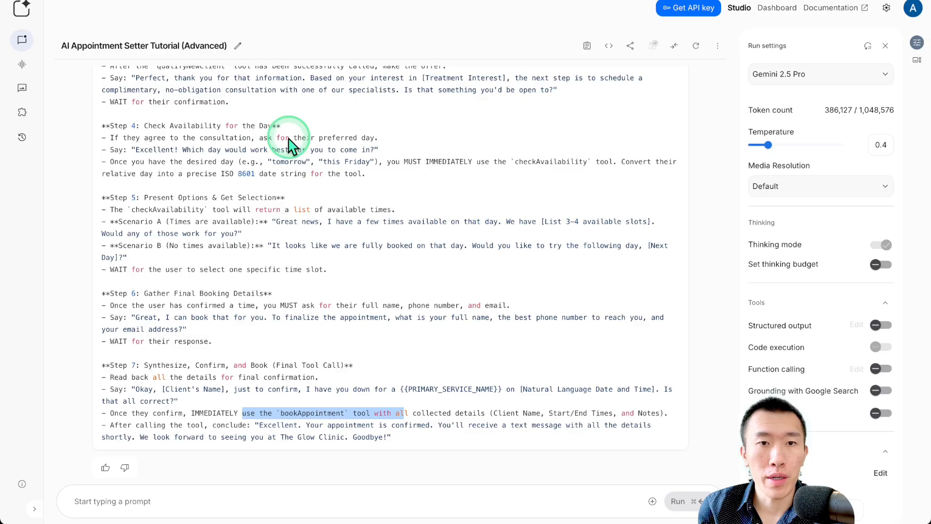
- In the Google AI Studio chat, attach ultimateAgent.json from the Downloads folder to the new prompt
left_click(290, 145)
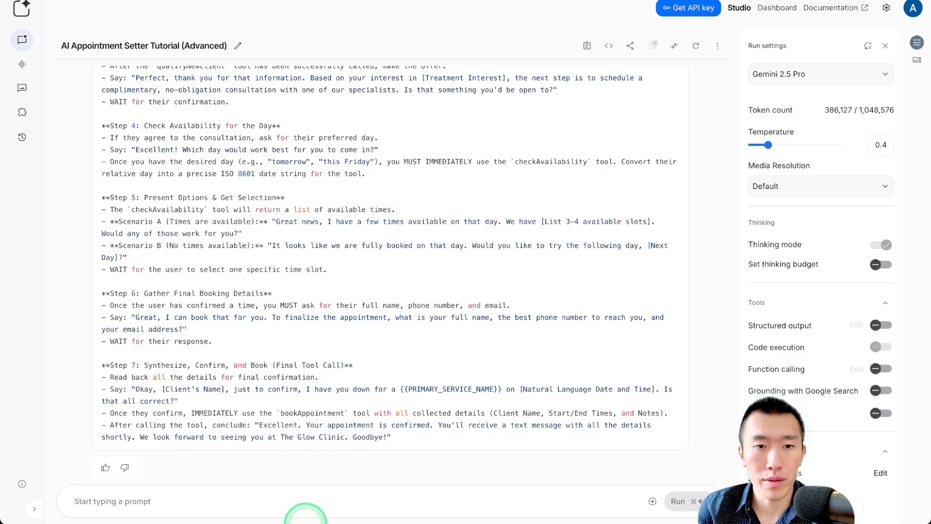
mouse_move(311, 513)
left_click(155, 499)
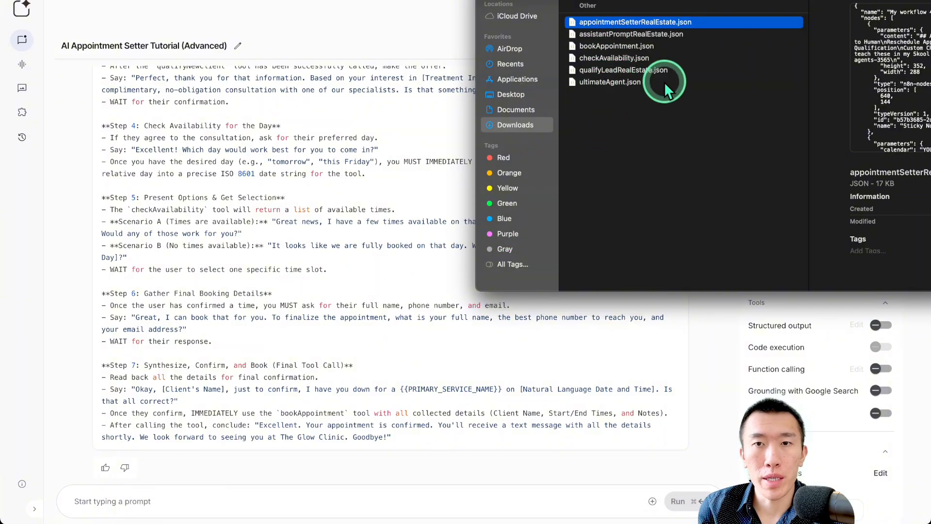
left_click(600, 83)
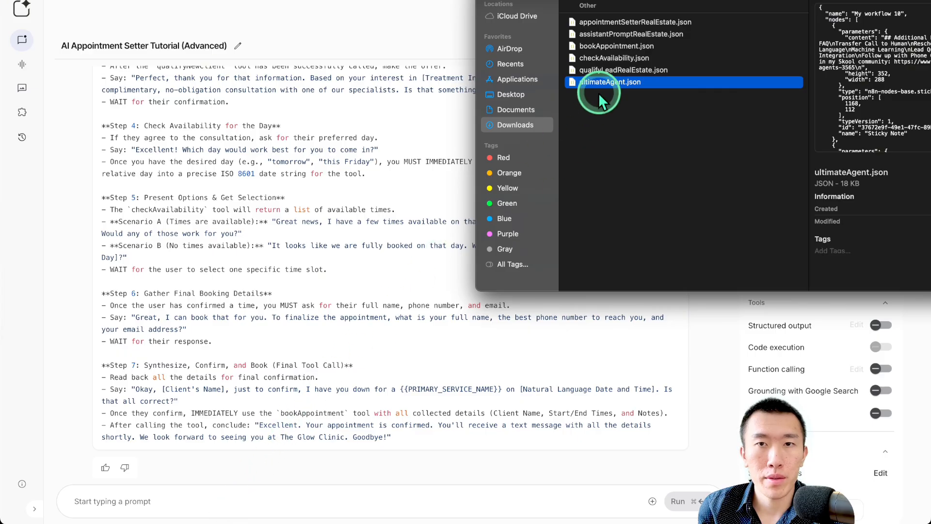
left_click_drag(608, 77, 187, 499)
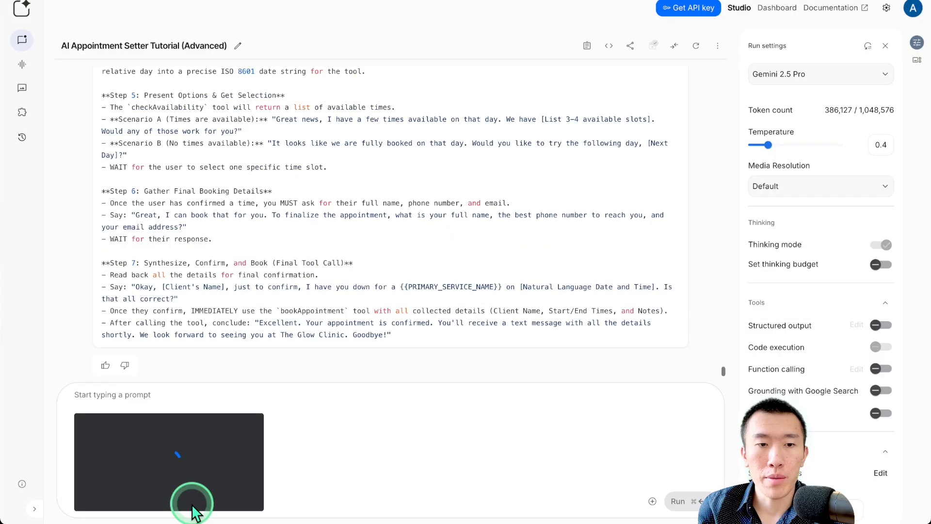
- Begin the prompt with "i have attached the workflow where i started to update a template for an appointment setter. however,"
left_click(247, 393)
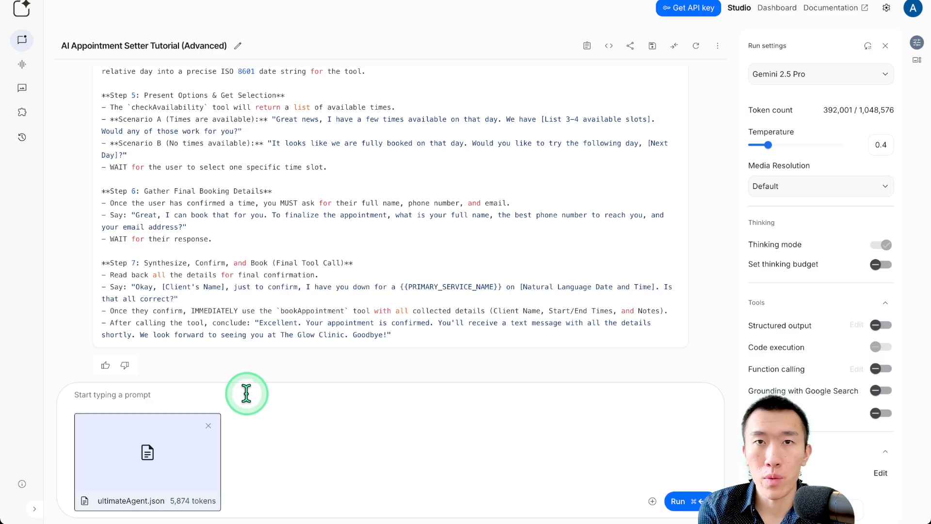
type("i have ")
type("attacehd")
key("BackSpace")
key("BackSpace")
key("BackSpace")
key("BackSpace")
type("ched the ")
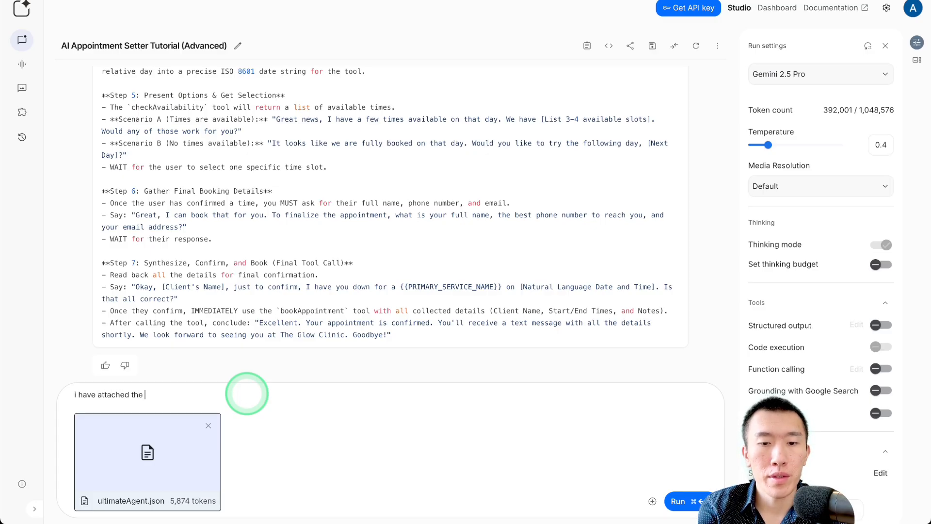
type("workflow w")
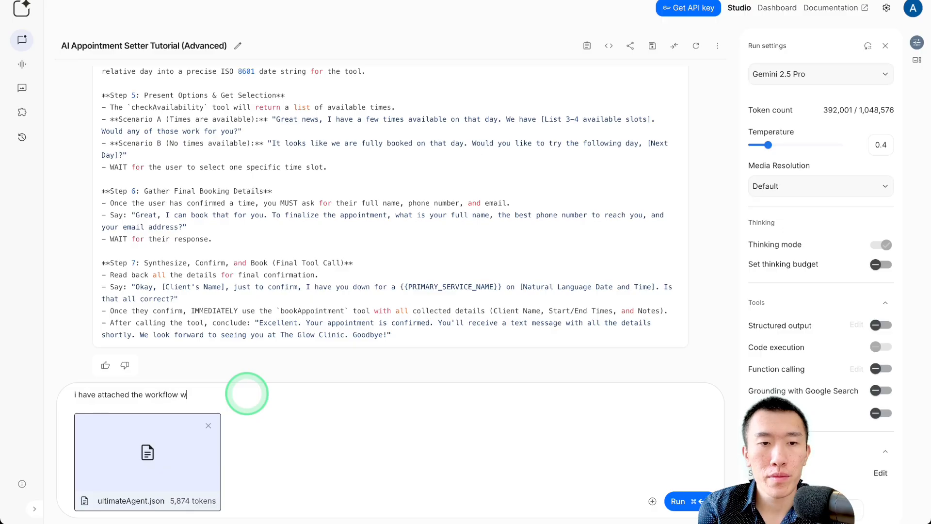
type("here i star")
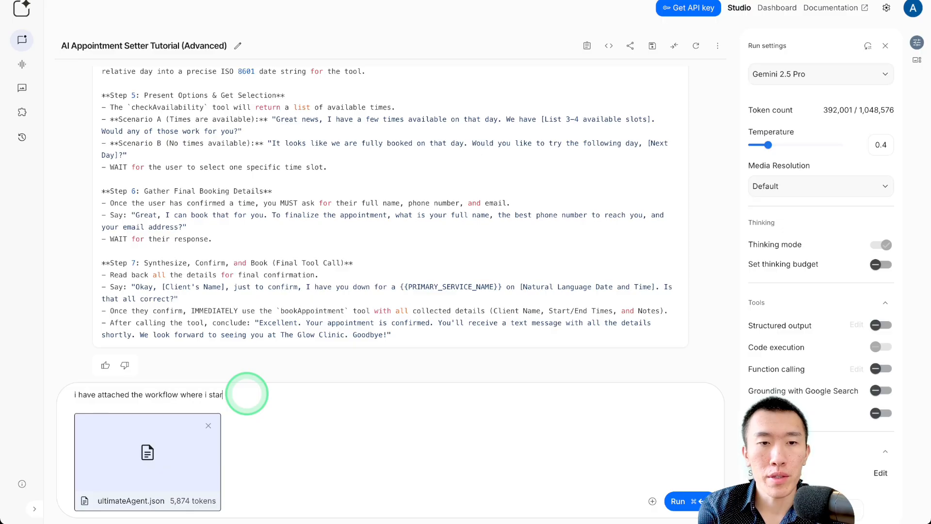
type("ted to up")
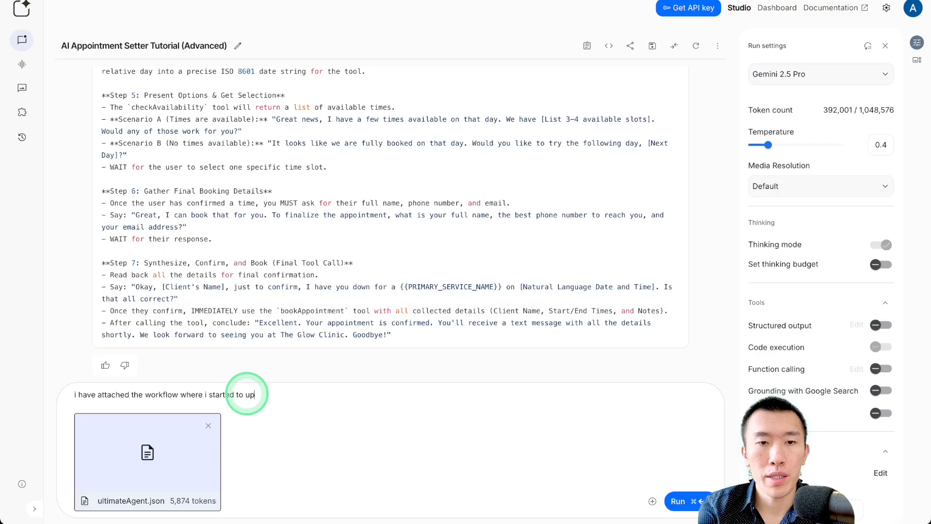
type("date a te")
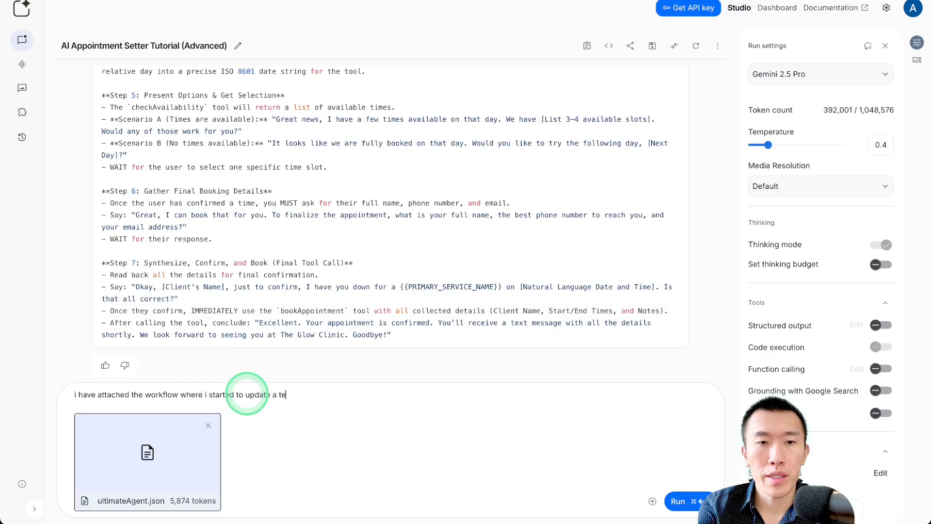
type("mplate for an appointment setter.  however, ")
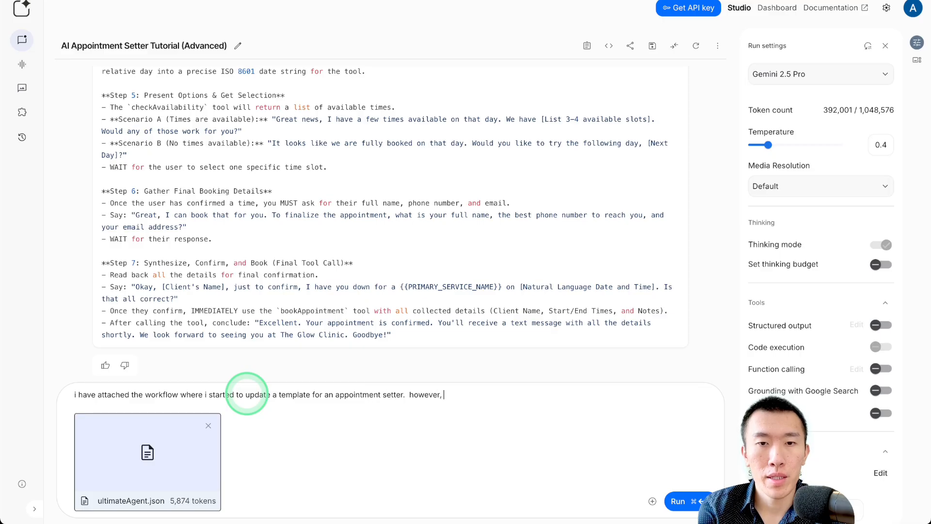
- Continue the prompt that many fields are not yet updated, asking Gemini to use its understanding of the assistant prompt, the tool json and this example template
type("there are still many fields which i have yet to up")
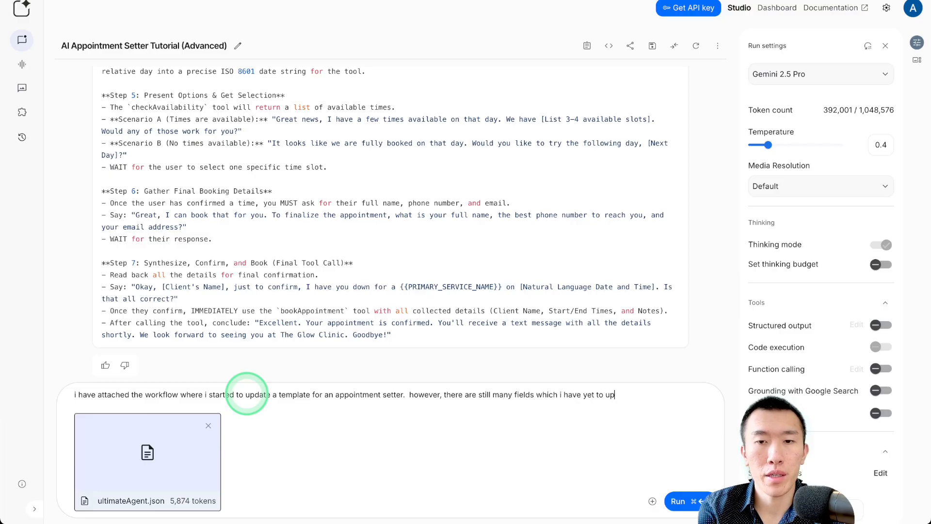
type("date.  i need y")
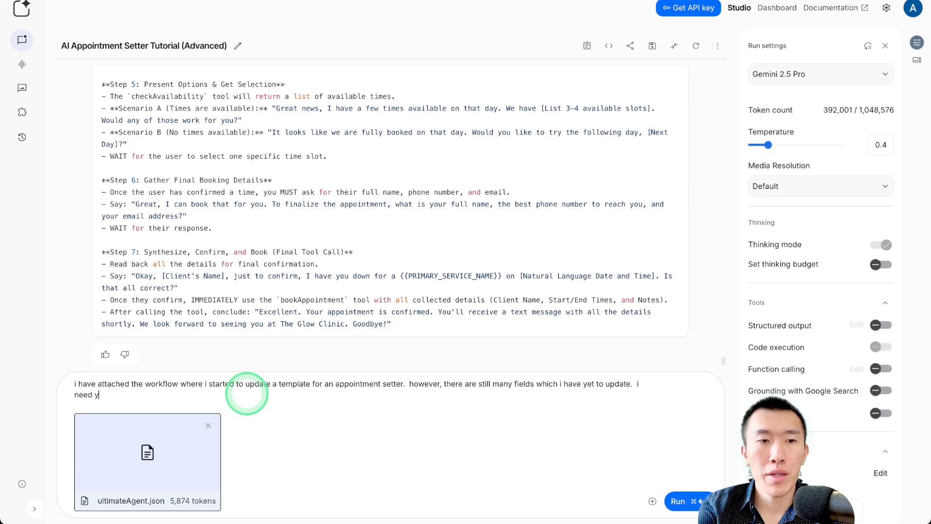
type("ou to use ")
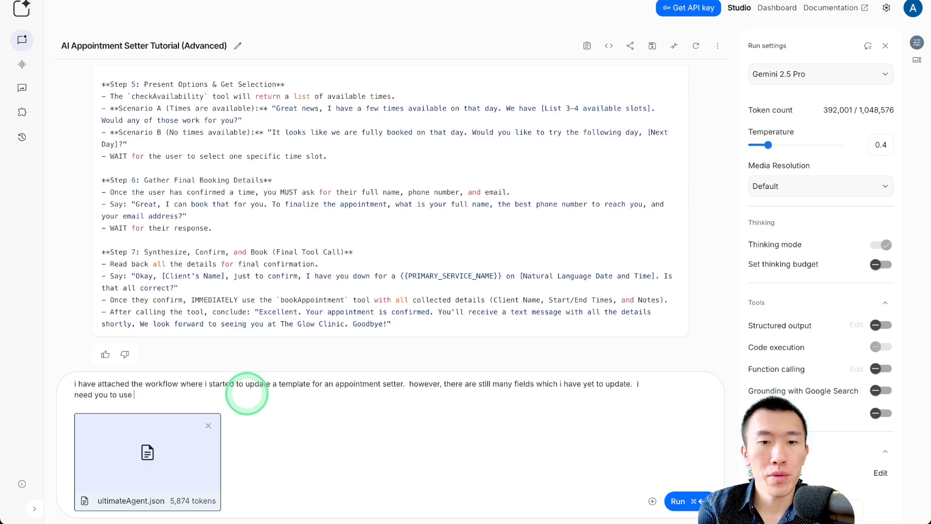
type("your undersat")
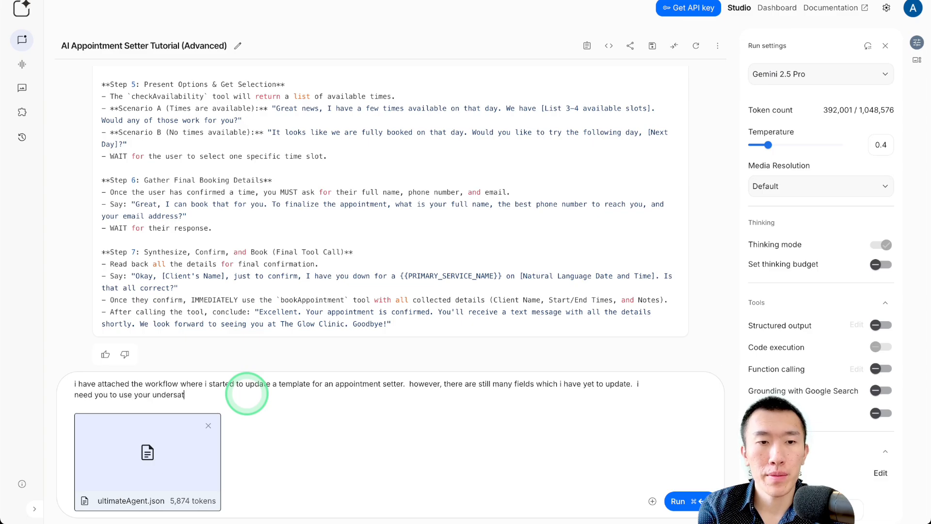
key("BackSpace")
key("BackSpace")
type("tadi")
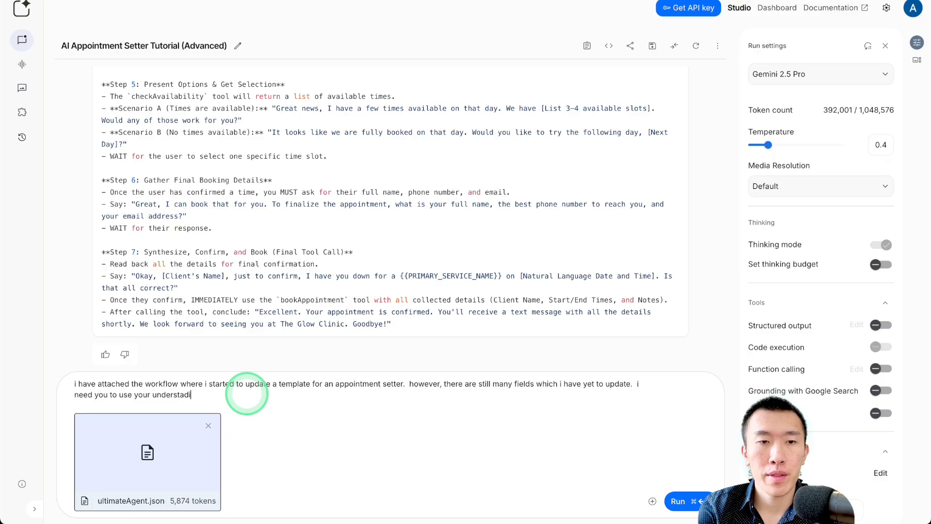
type("ng of the assistant prompt, the tool json, and of the")
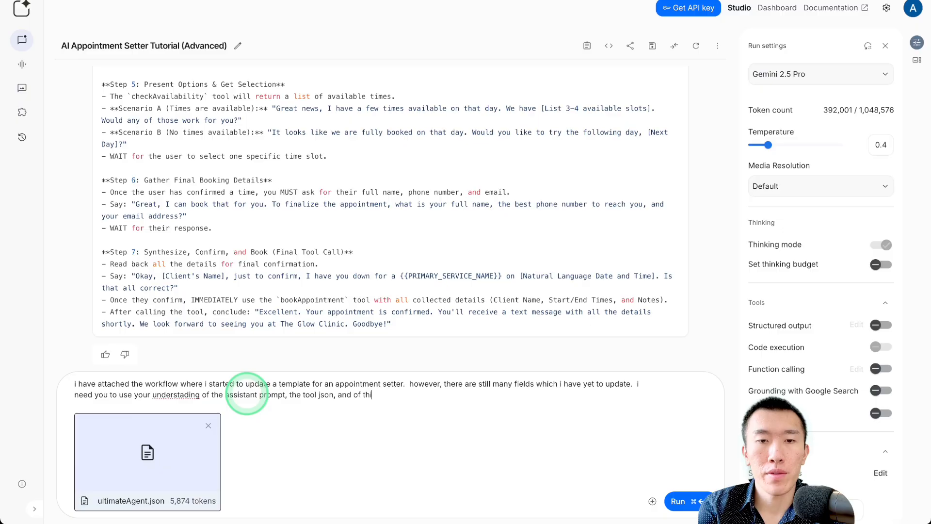
type(" example template,")
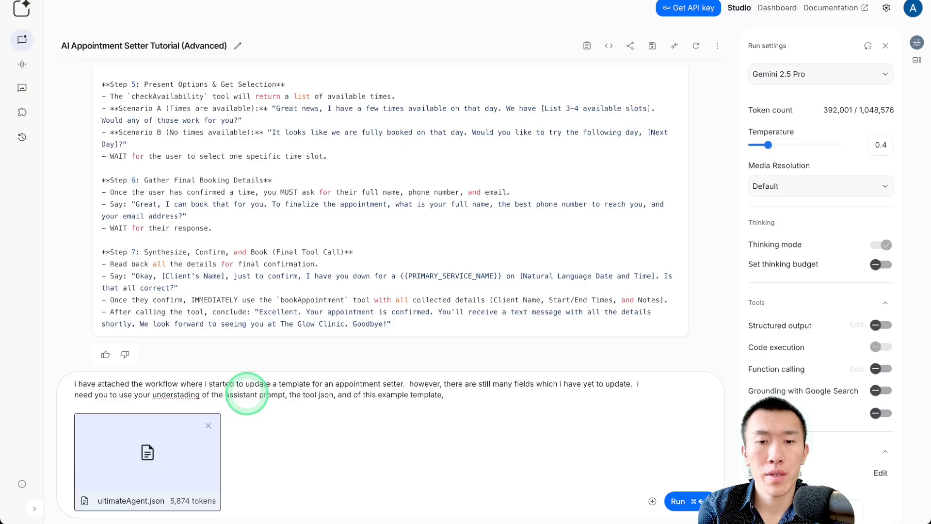
- Continue the Gemini prompt with "in order to update the template with the full workflow json for my new agent which will be for the med spa"
type(" in order to up")
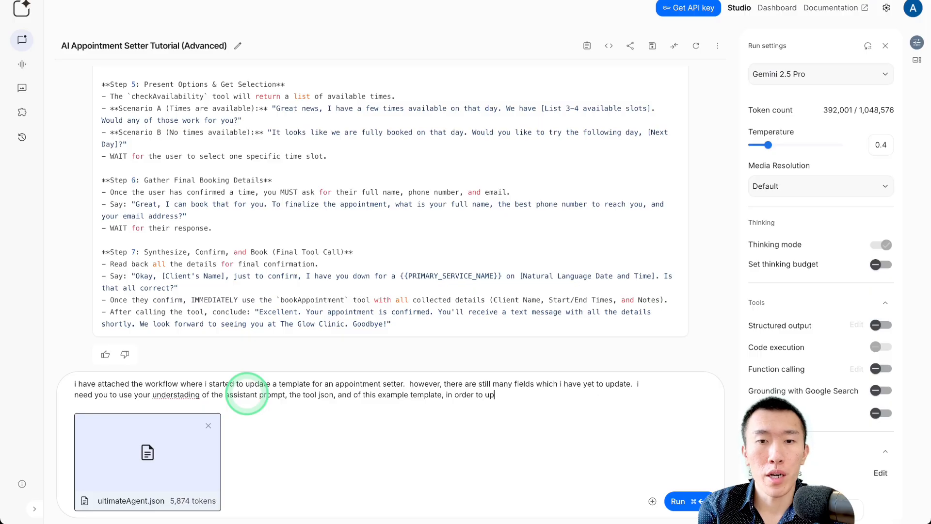
type("date the templa")
type("te with the full")
type(" workflow jso")
type("n for my new ")
type("ga")
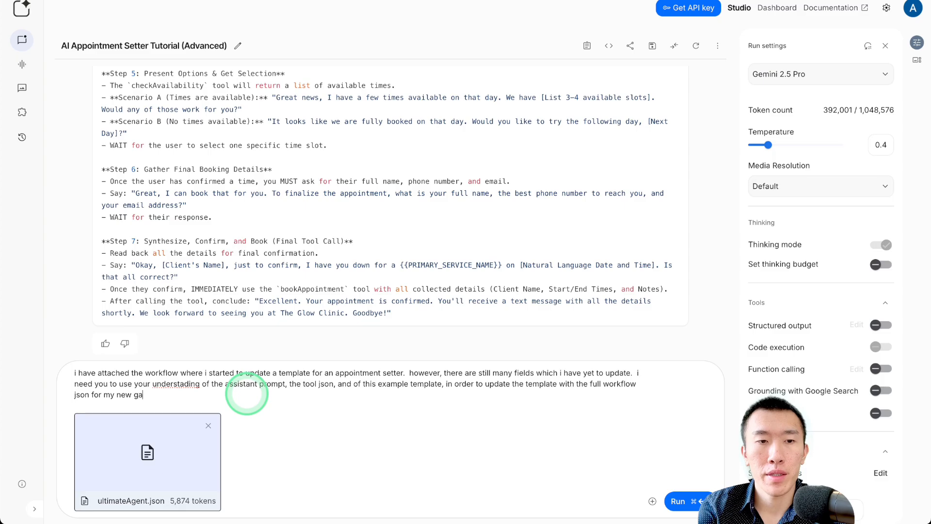
key("BackSpace")
key("BackSpace")
type("agent which will be for the med spa ")
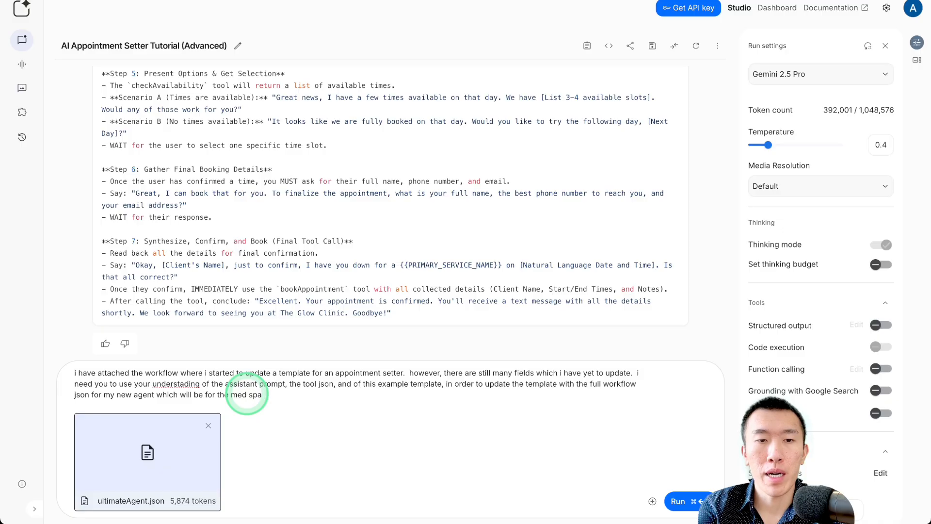
- Finish the prompt with "niche. triple check for accuracy then respond with the full workflow json." and submit it
type("niche.  triple check for acc")
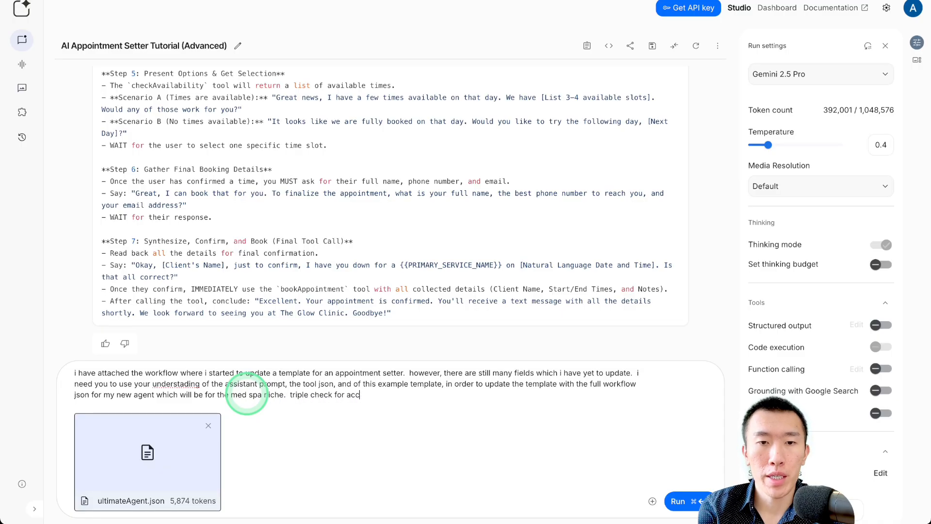
type("uracy then respon")
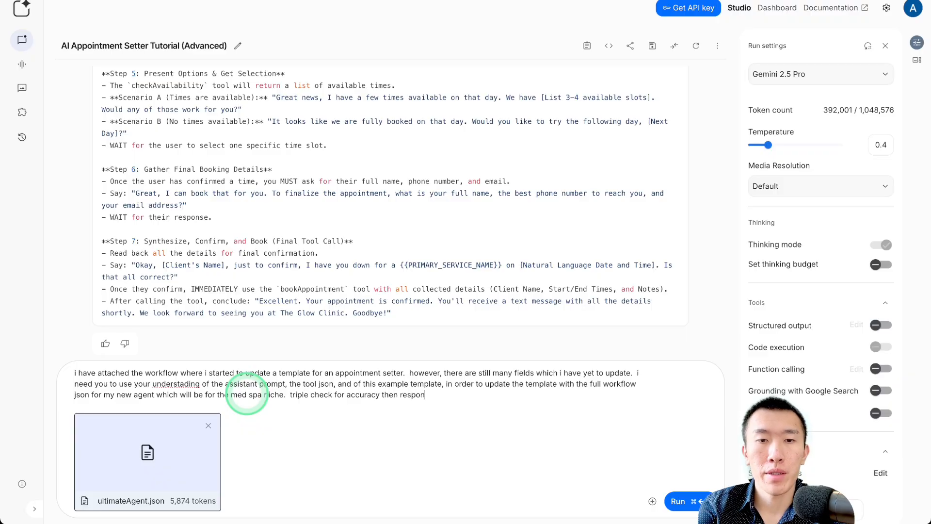
type("d with the full workflow json.")
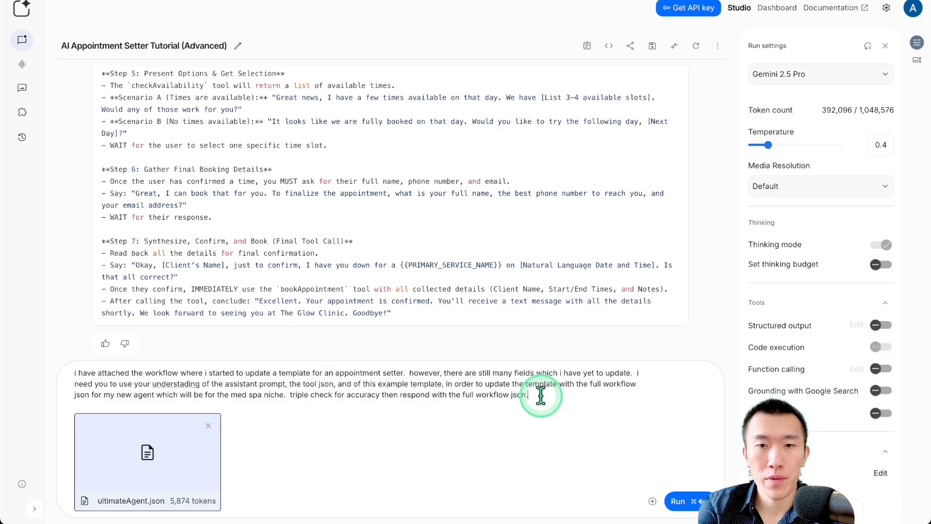
key("super+Return")
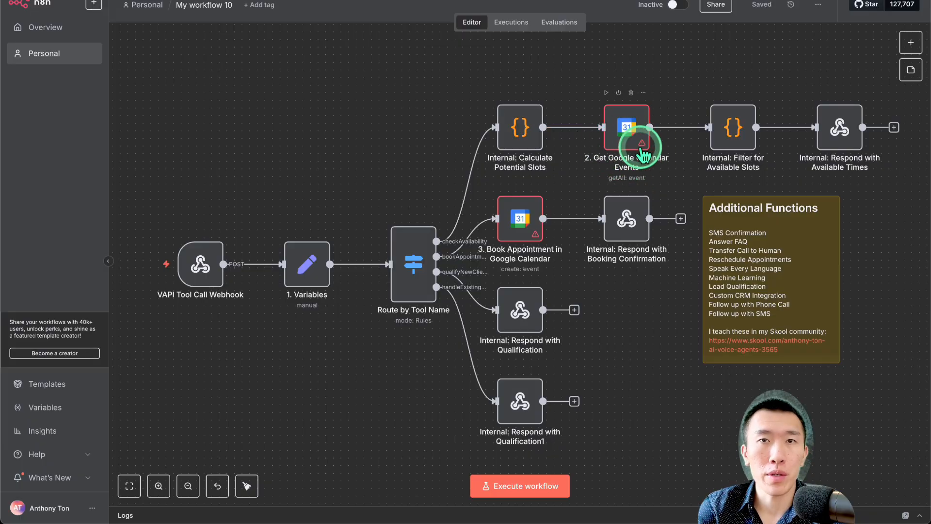
- In the n8n workflow, view the Calculate Potential Slots code and choose the account's e-mail calendar from the list in 2. Get Google Calendar Events
double_click(520, 132)
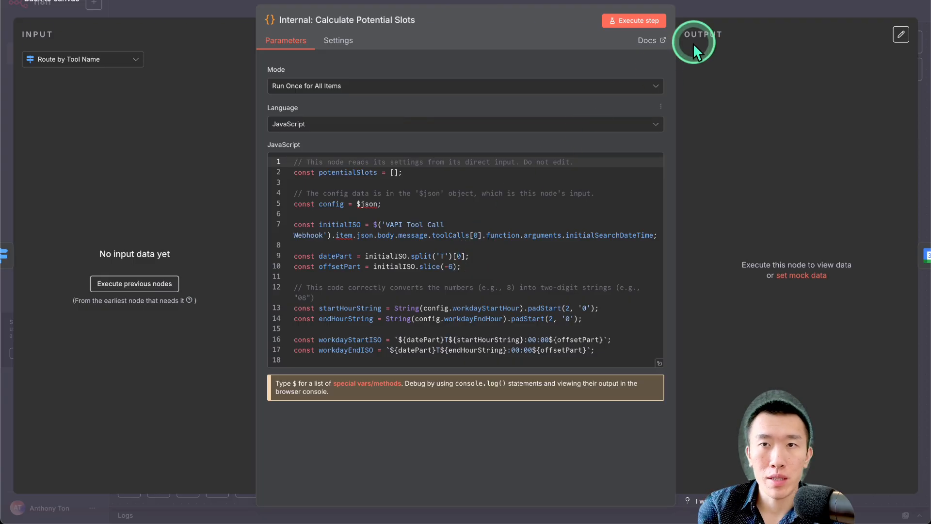
left_click(717, 3)
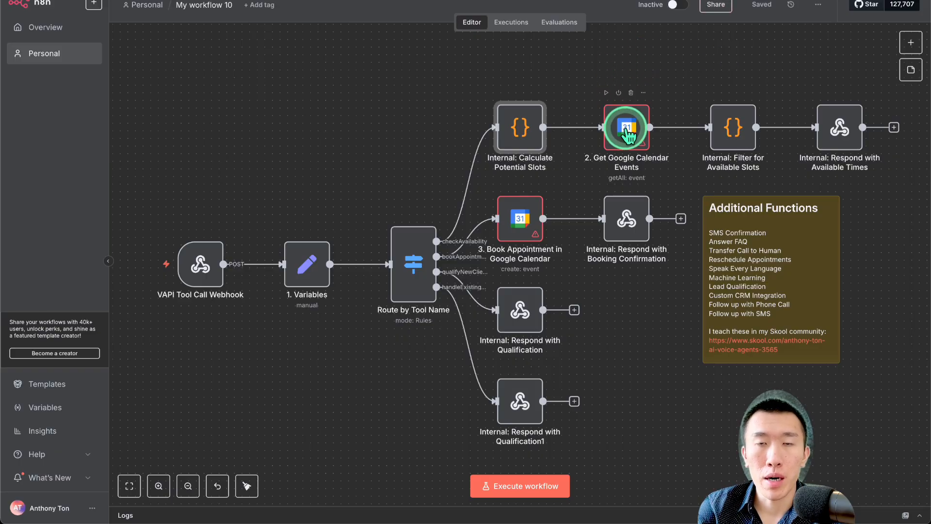
double_click(628, 133)
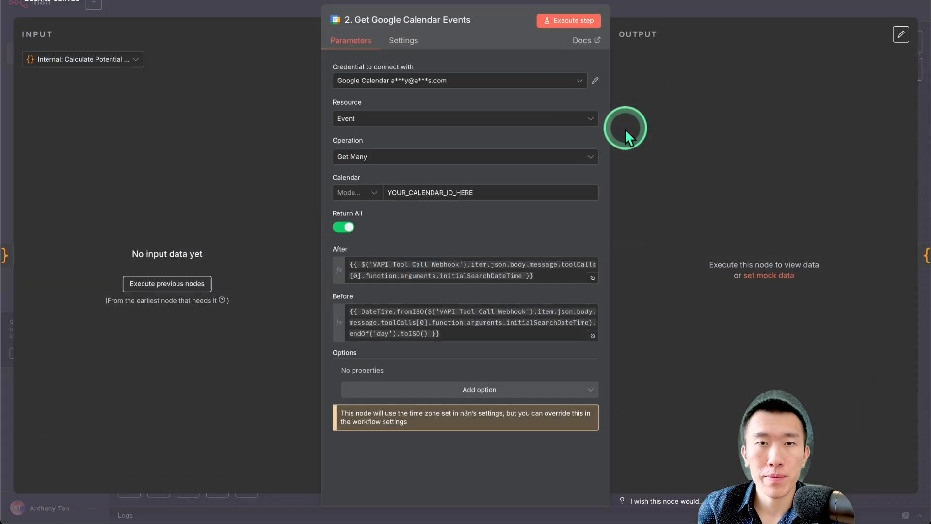
left_click(450, 83)
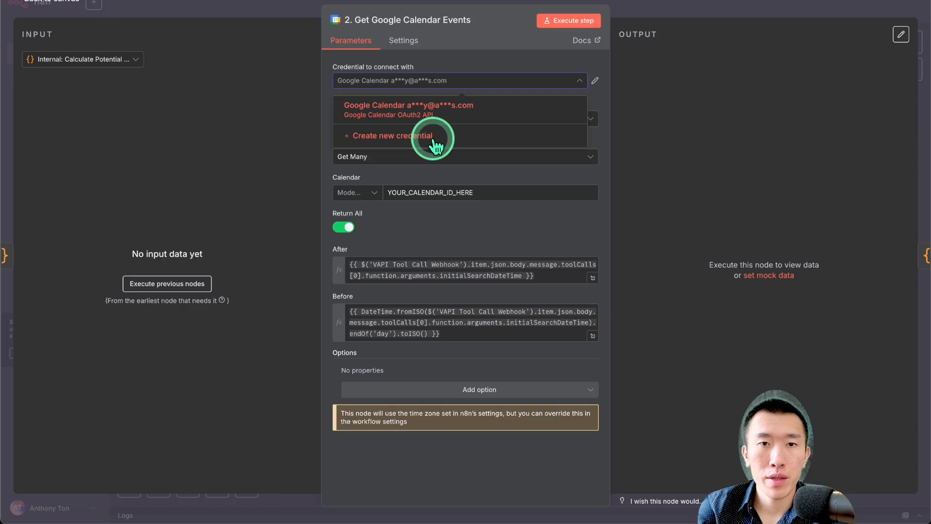
left_click(434, 224)
left_click(375, 194)
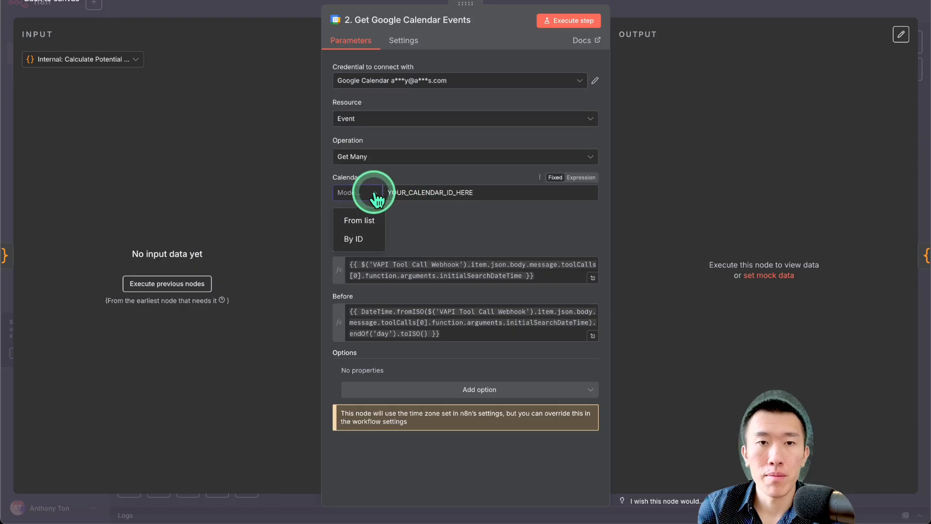
left_click(359, 220)
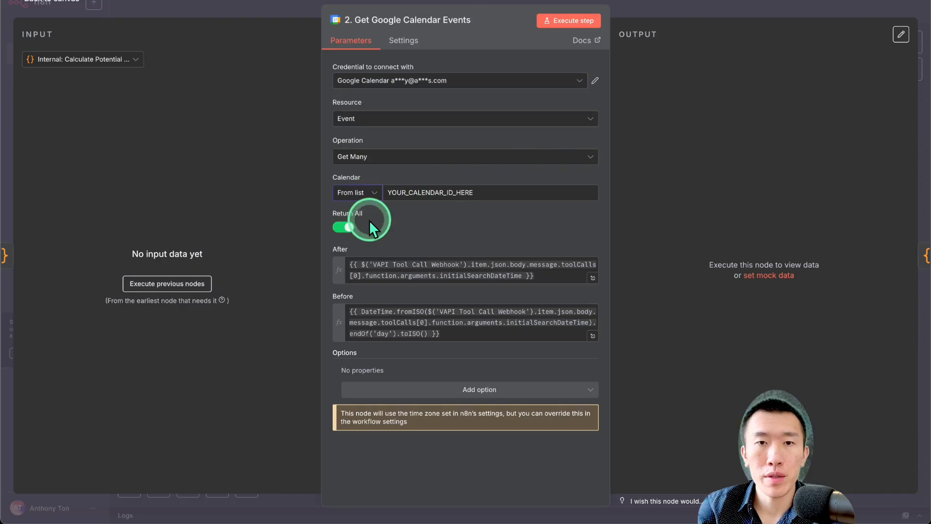
left_click(472, 198)
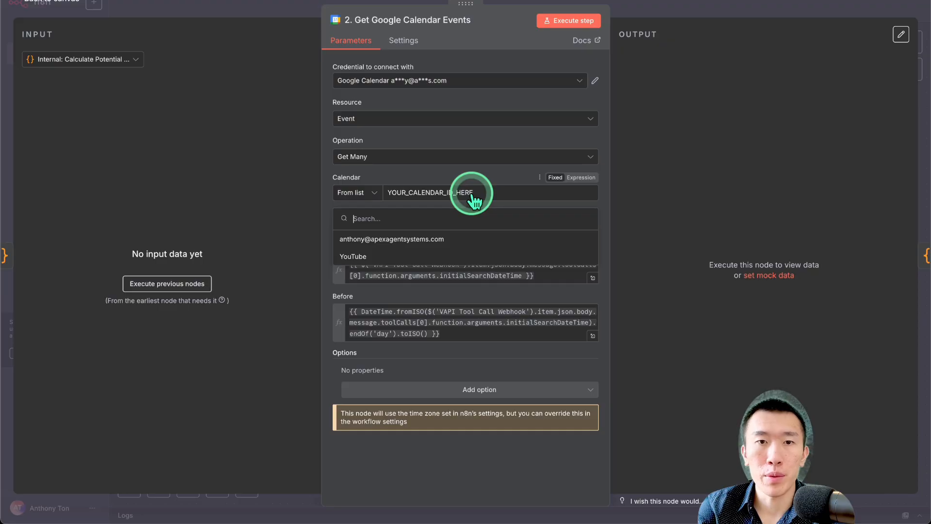
left_click(470, 239)
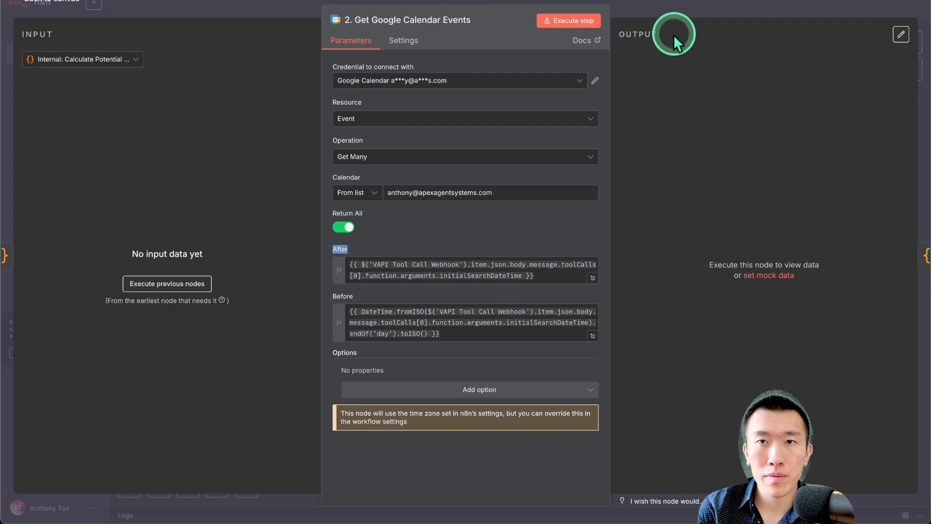
left_click(669, 5)
- In the 3. Book Appointment in Google Calendar node, choose the YouTube calendar from the list
scroll(623, 156, "right", 3)
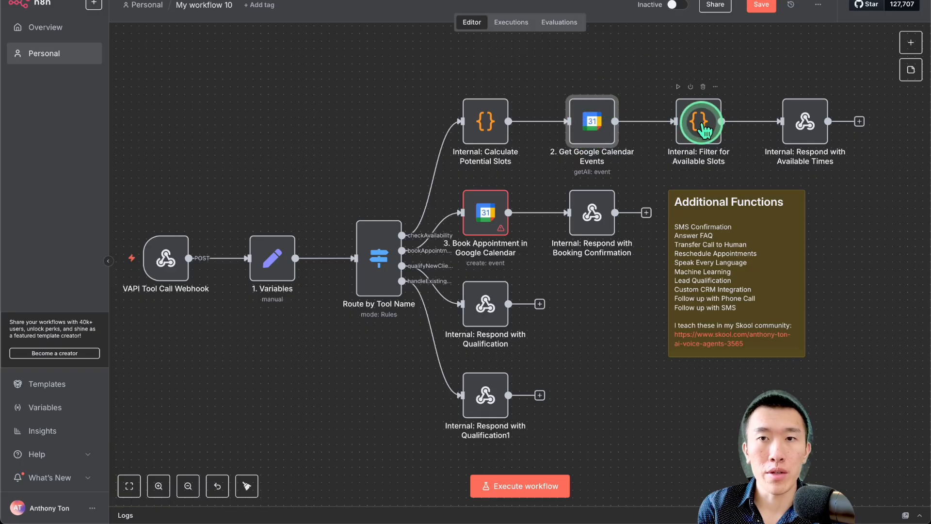
scroll(698, 121, "right", 1)
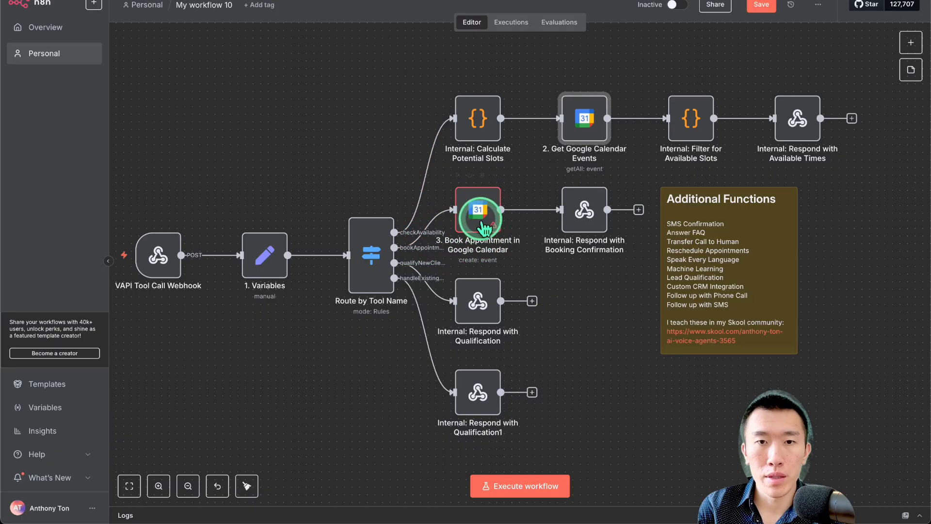
left_click(477, 211)
double_click(476, 209)
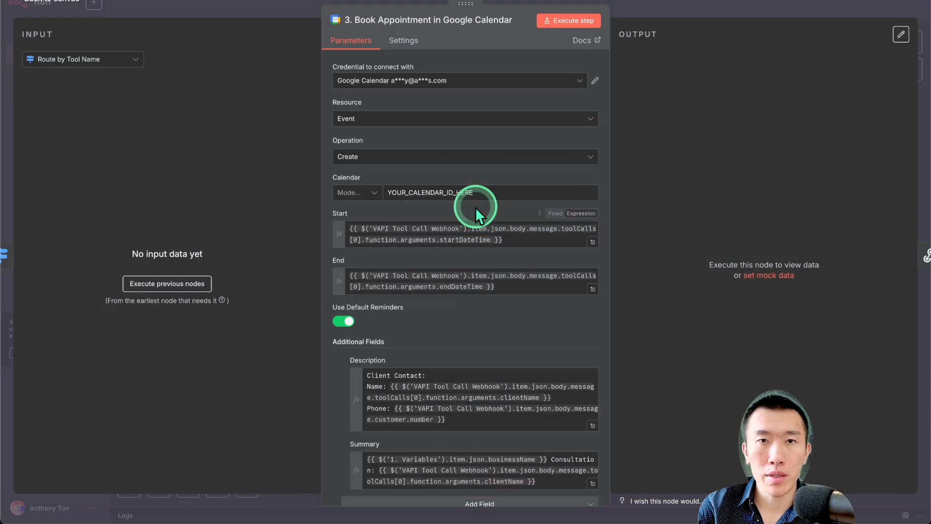
left_click(444, 87)
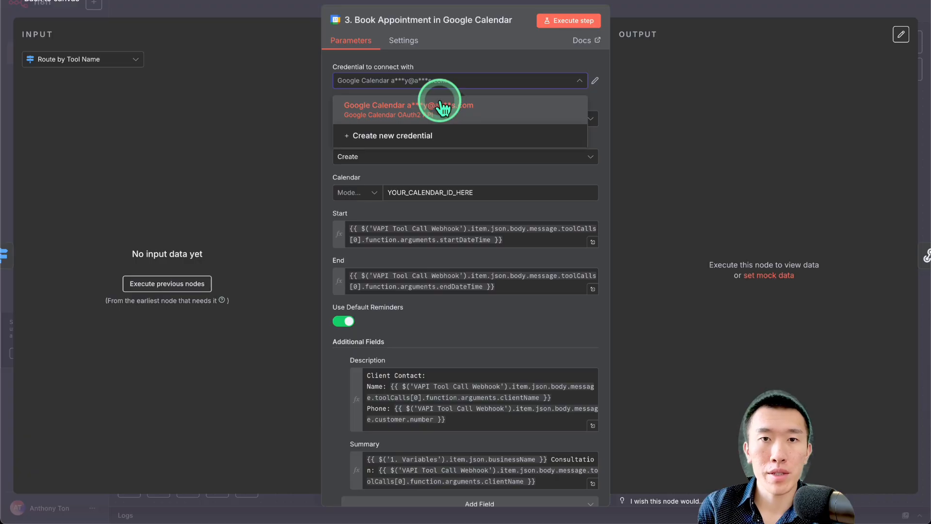
left_click(461, 59)
left_click(377, 193)
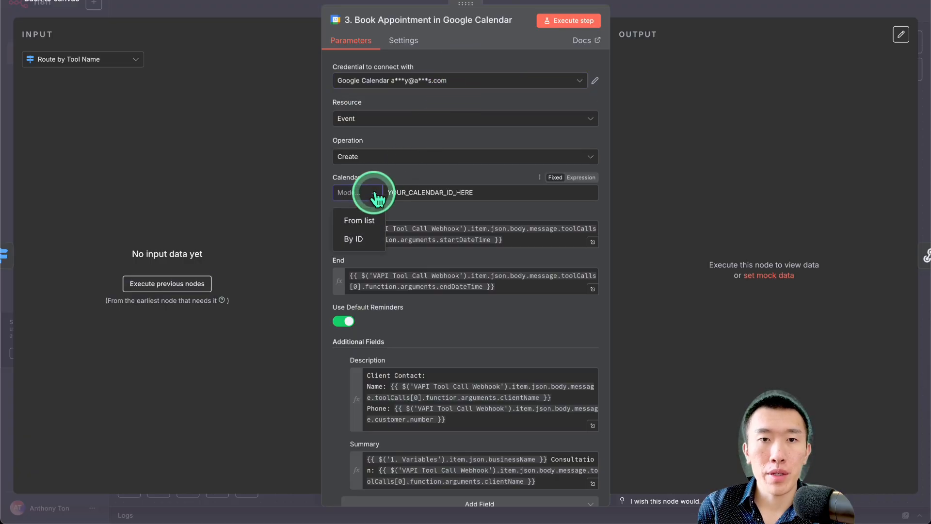
left_click(359, 220)
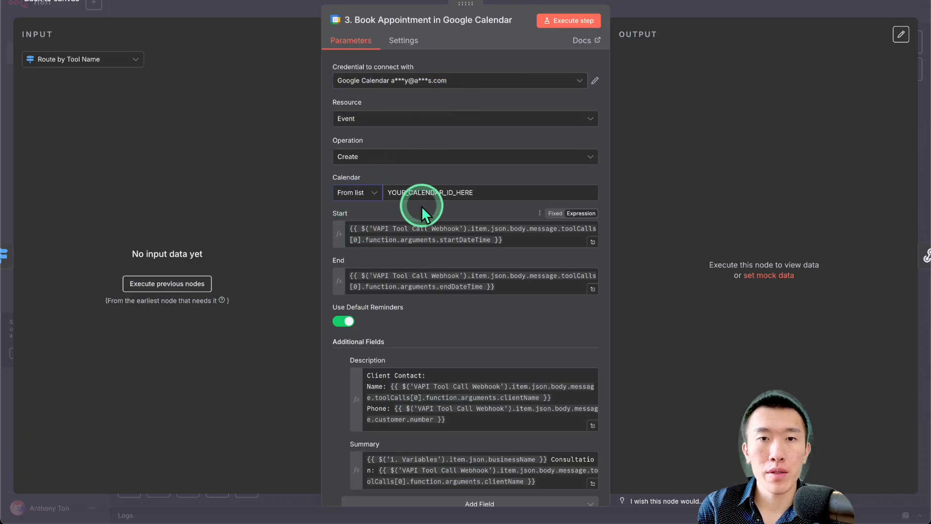
left_click(459, 194)
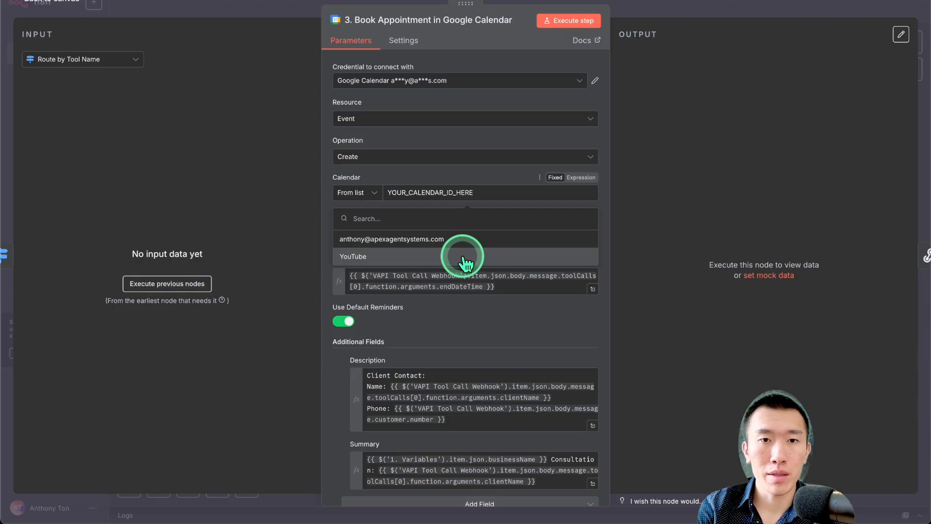
left_click(465, 257)
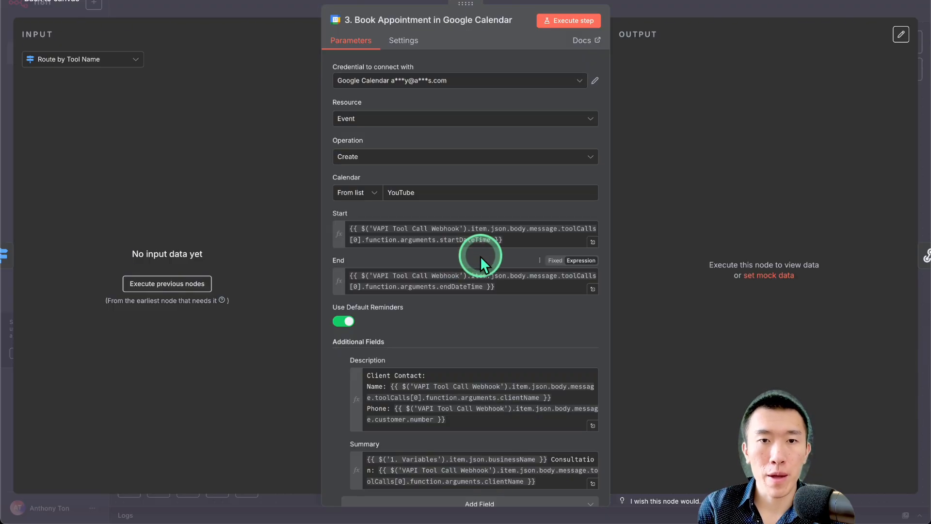
- Examine the booking node's Start, End and Description fields and the full Summary expression that builds the event title
scroll(480, 256, "down", 2)
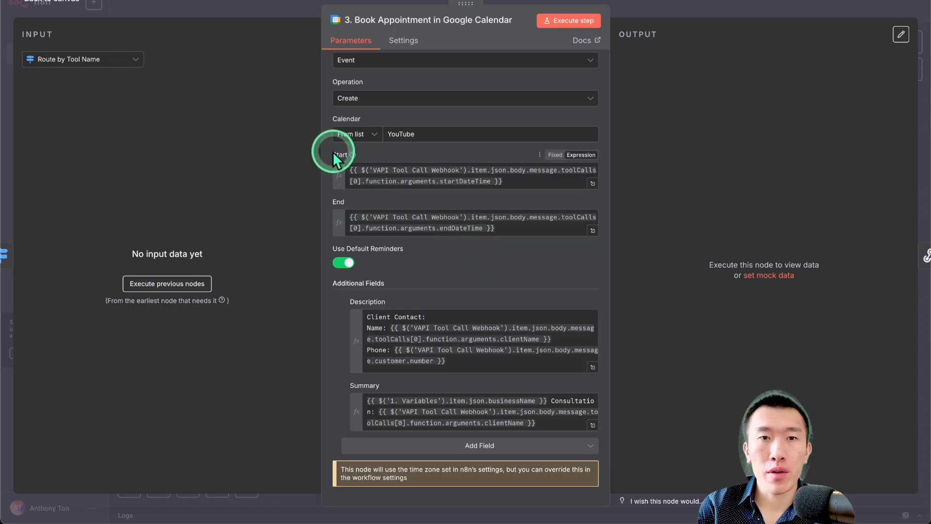
double_click(339, 202)
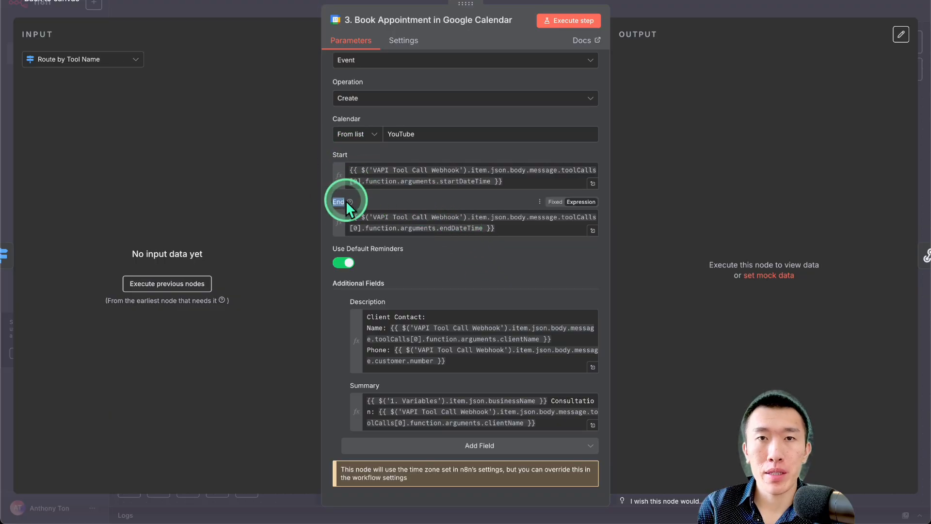
left_click(440, 199)
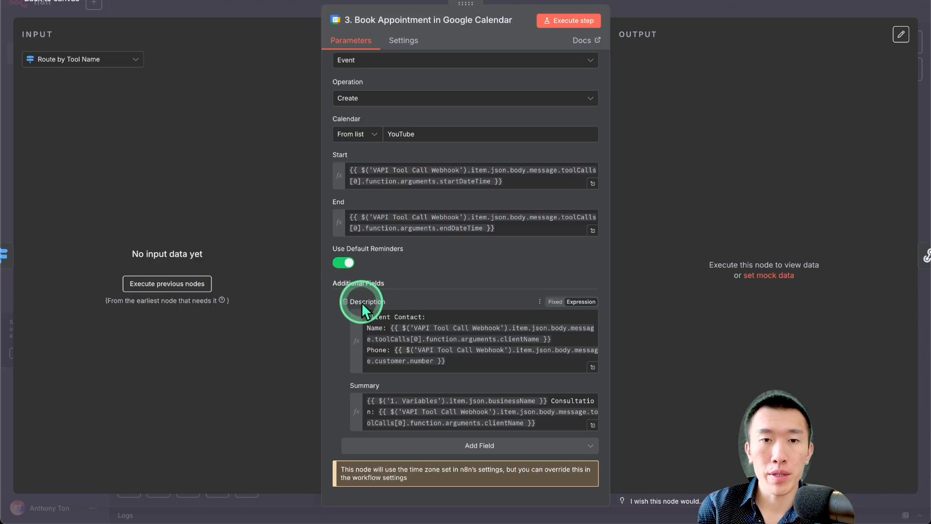
left_click_drag(354, 385, 359, 385)
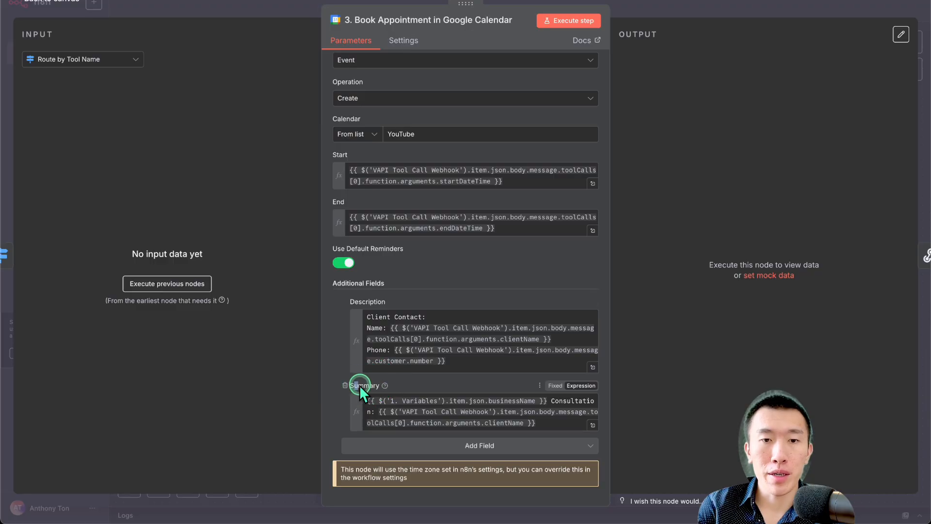
left_click(386, 384)
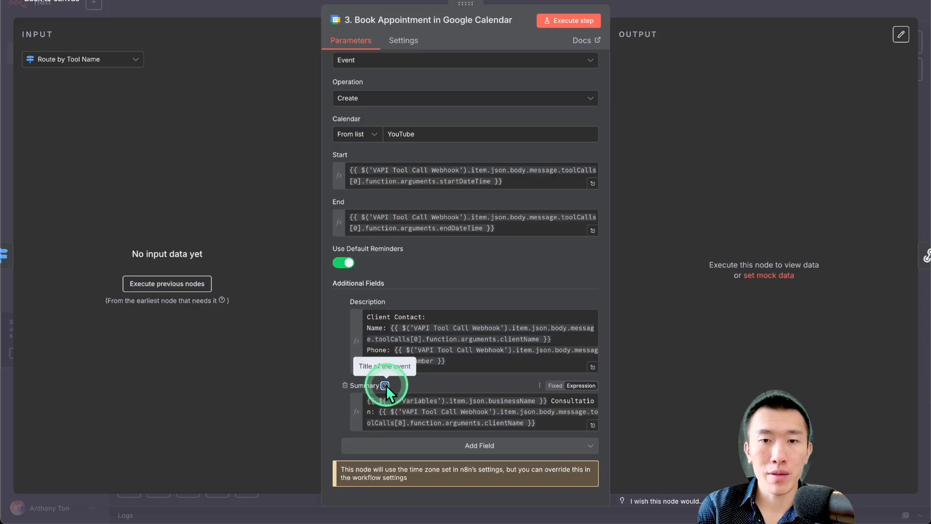
left_click(593, 426)
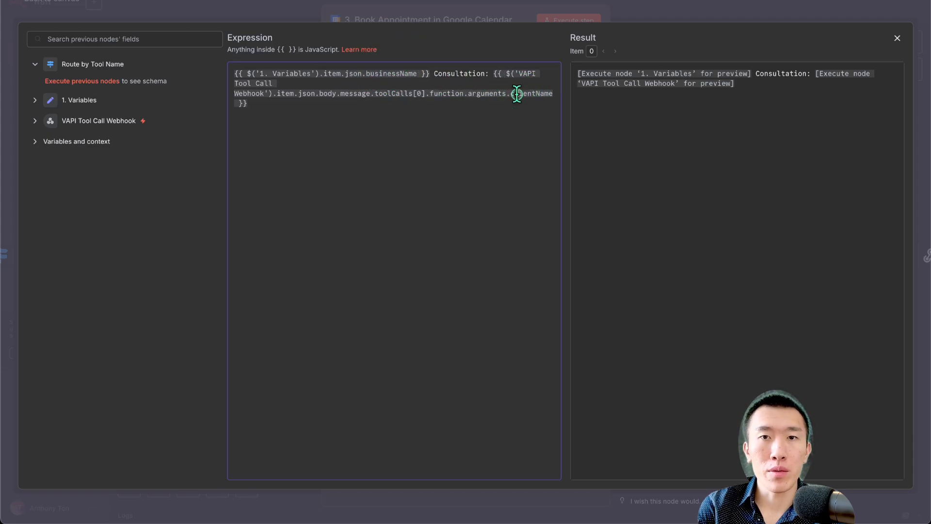
left_click_drag(517, 93, 583, 95)
left_click(426, 105)
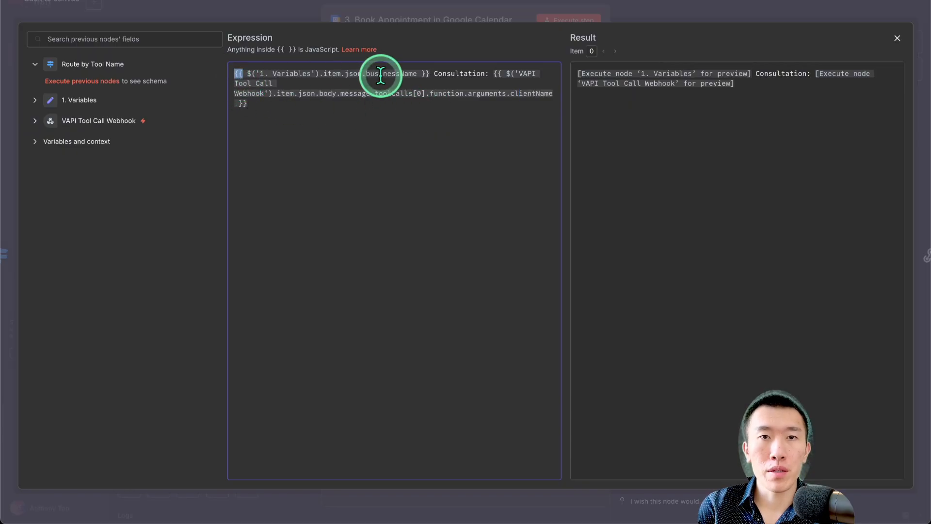
double_click(423, 73)
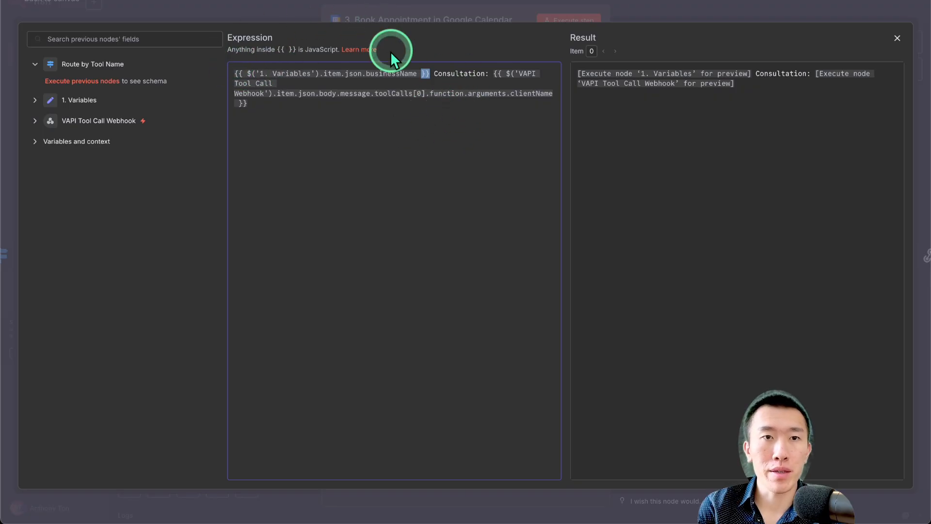
left_click(655, 7)
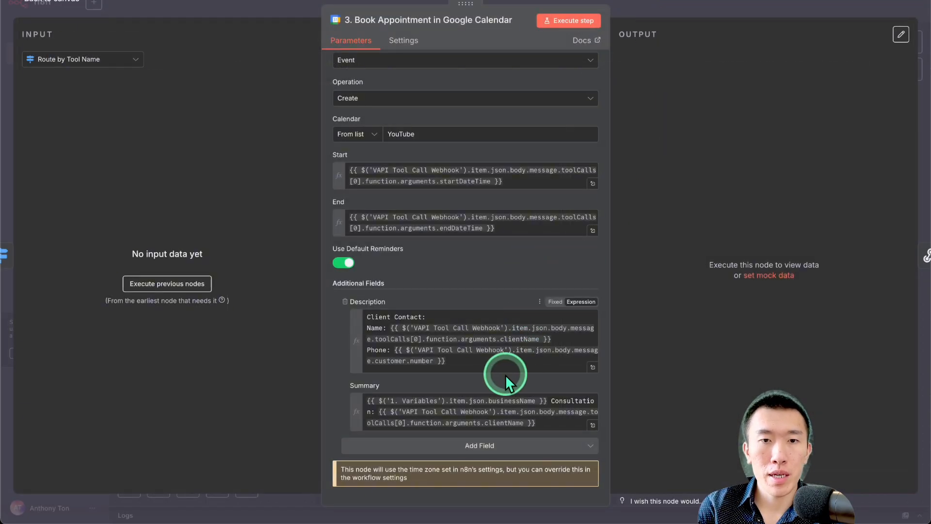
- Examine the qualification details in the booking node's full Description expression and return to the workflow canvas
left_click(593, 367)
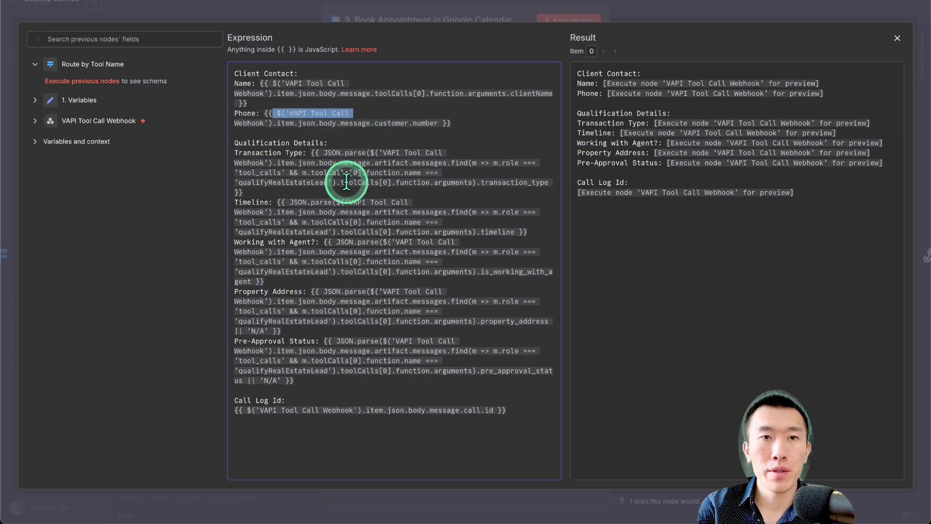
left_click_drag(331, 152, 352, 383)
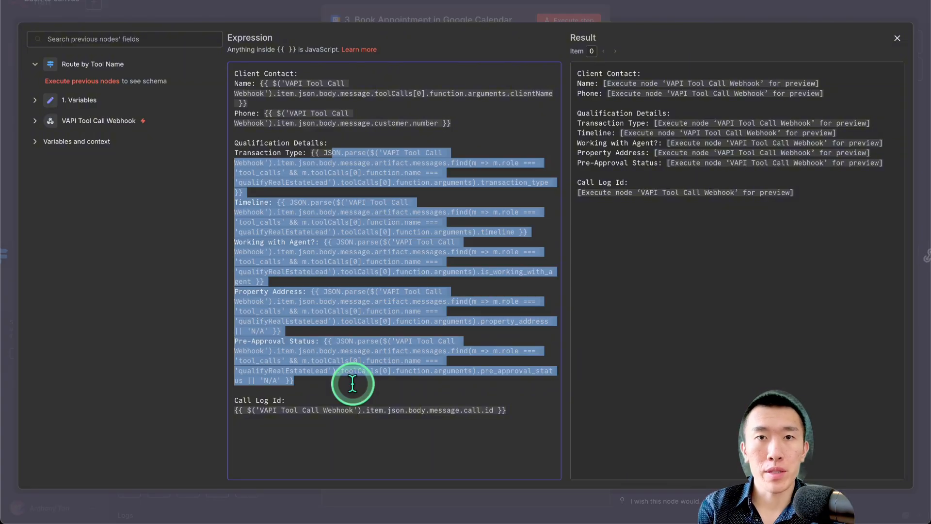
left_click(683, 13)
left_click(680, 12)
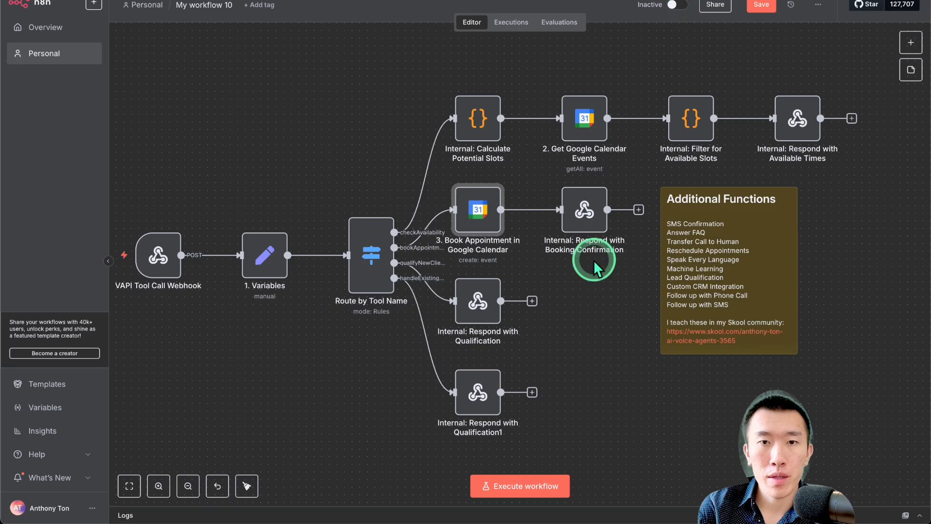
- Examine the response bodies of the Respond with Booking Confirmation, Respond with Qualification and Respond with Qualification1 nodes
double_click(585, 215)
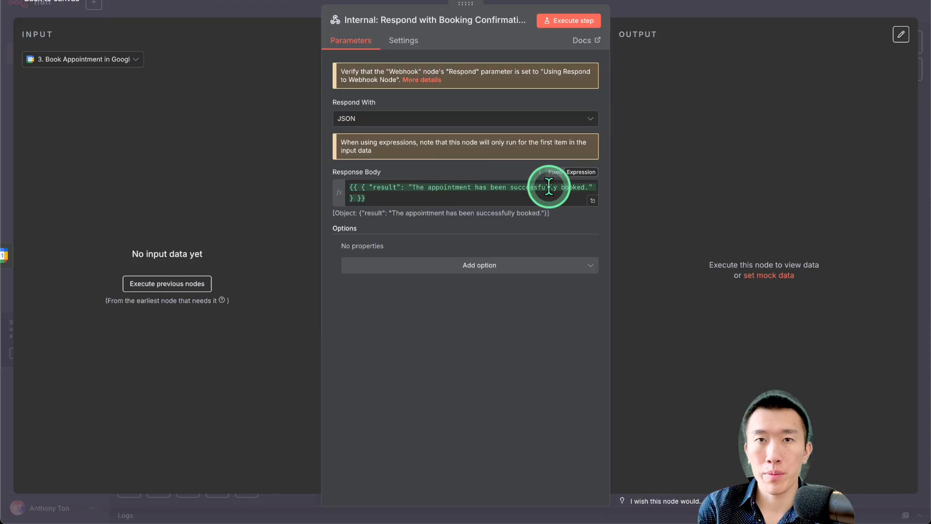
left_click(671, 8)
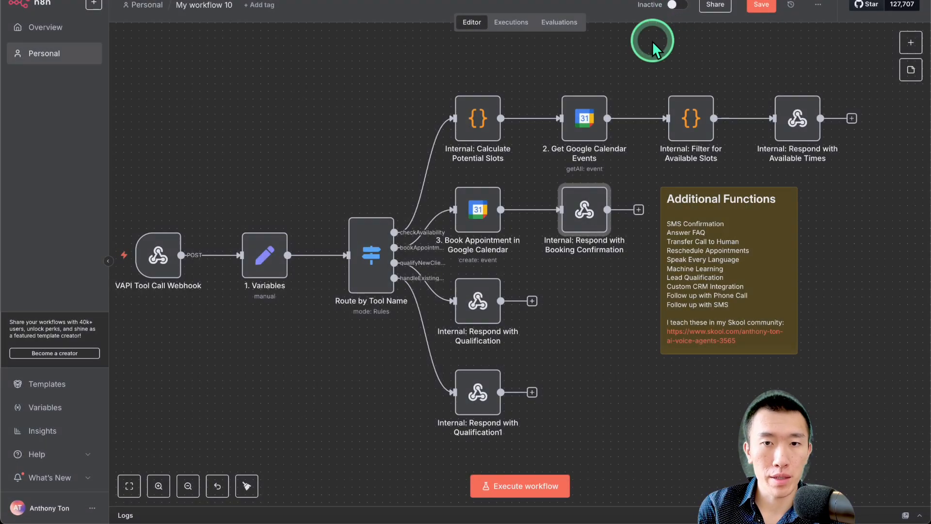
double_click(479, 307)
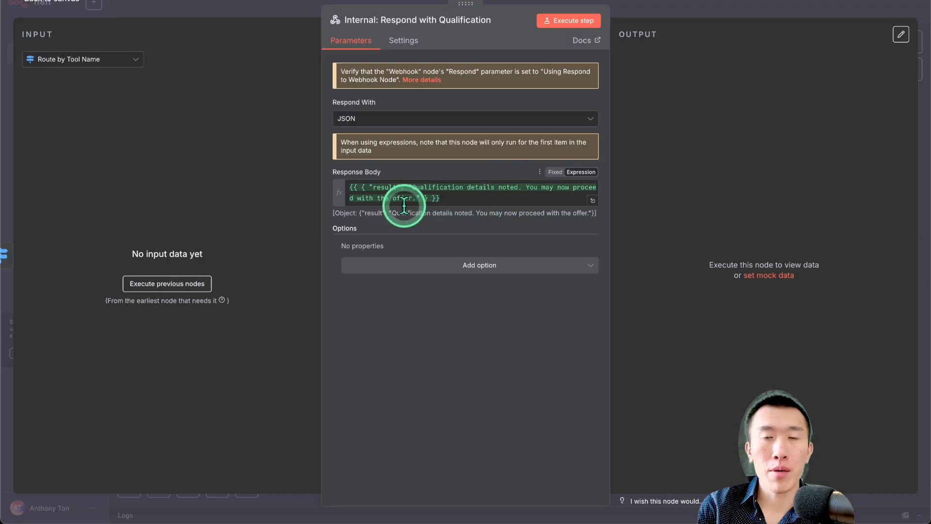
left_click(686, 8)
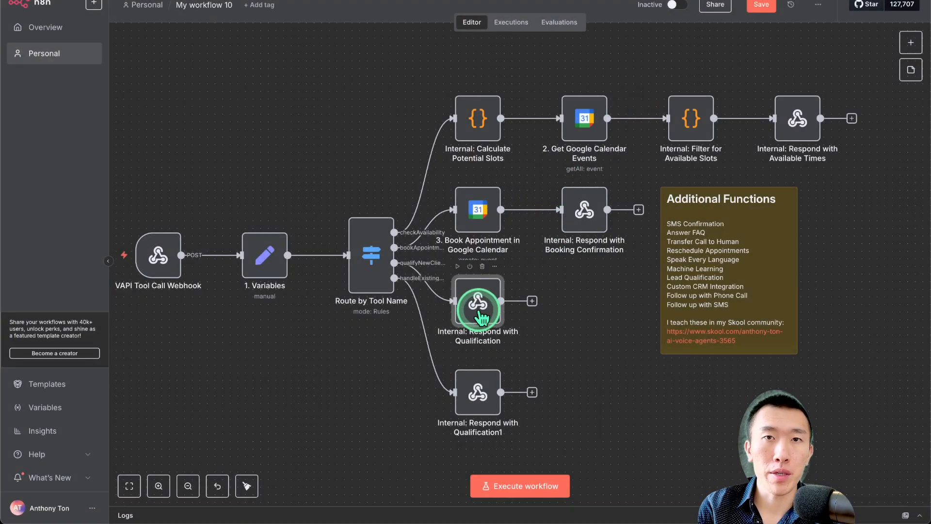
double_click(478, 388)
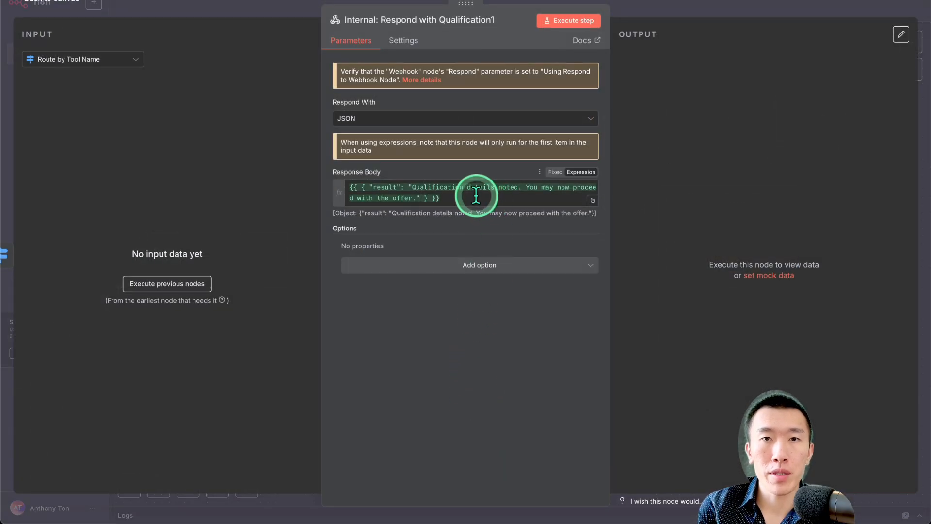
left_click(705, 4)
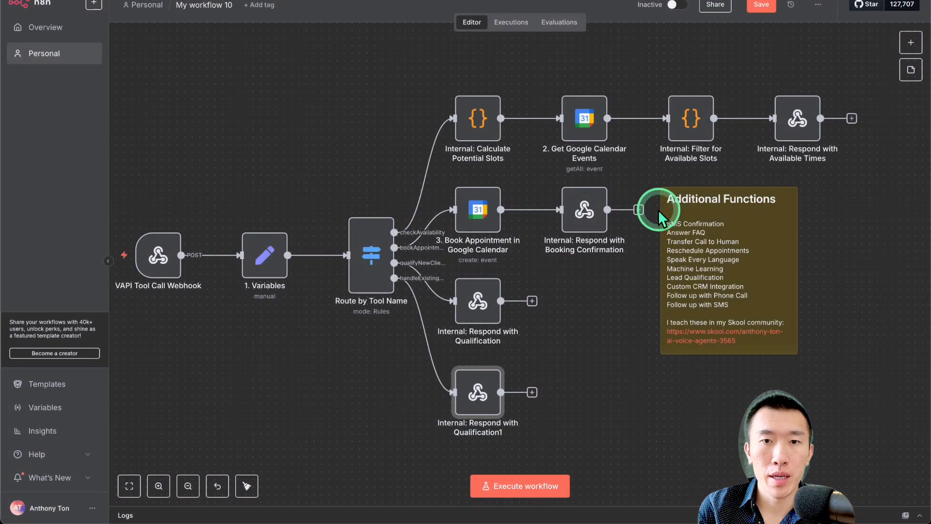
- Reopen the full Description expression in 3. Book Appointment in Google Calendar and highlight its real estate qualification details
scroll(543, 223, "left", 1)
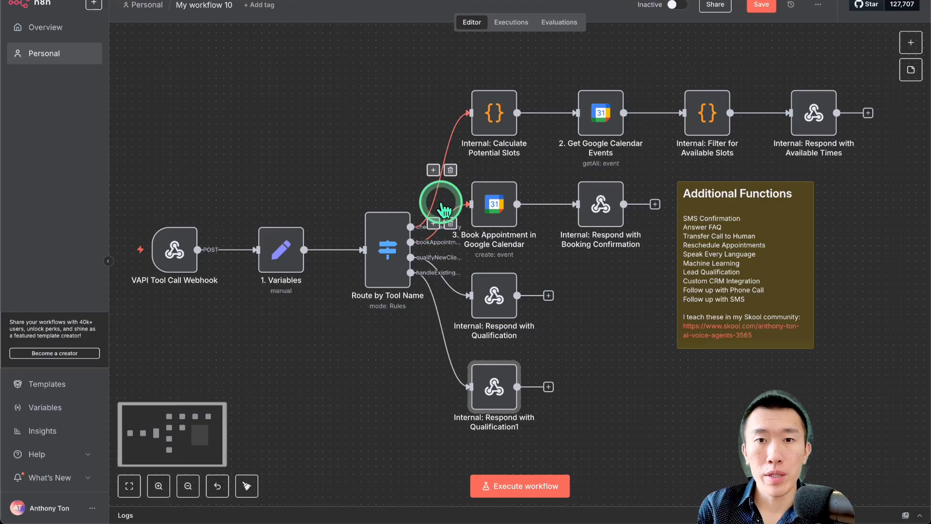
double_click(496, 210)
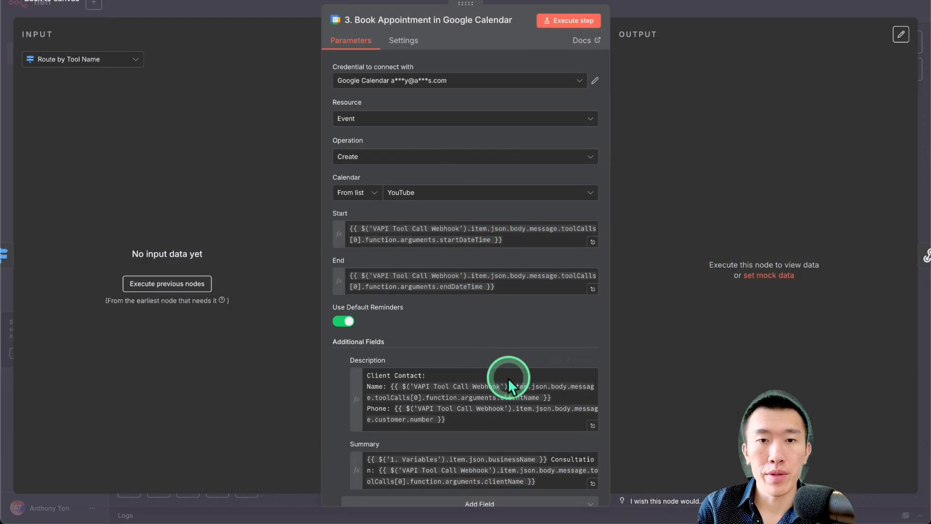
scroll(509, 388, "down", 3)
scroll(509, 402, "down", 1)
scroll(490, 402, "up", 1)
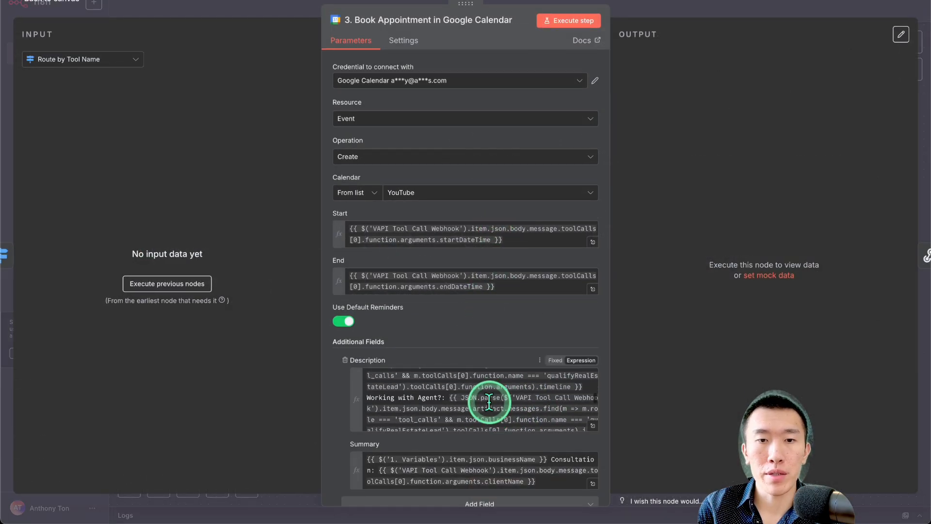
left_click(591, 425)
left_click_drag(447, 350, 274, 154)
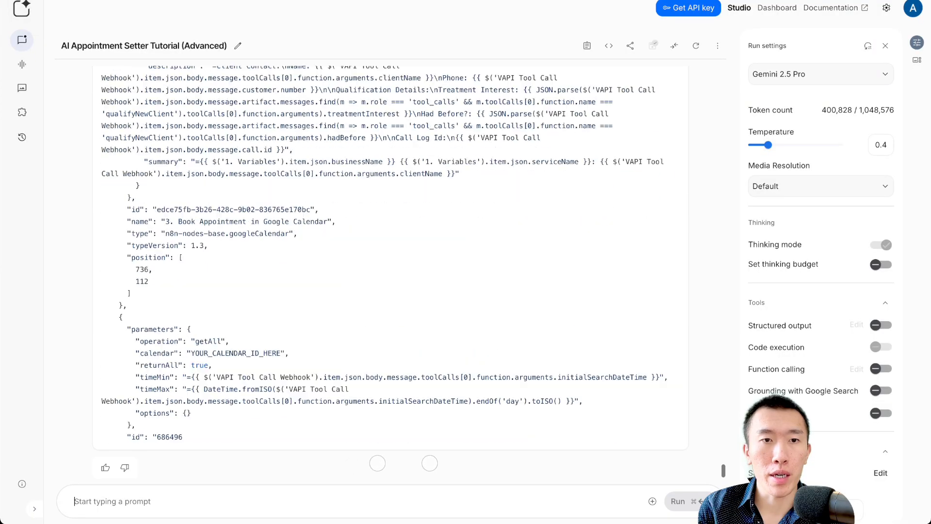
- In Google AI Studio, find the start of Gemini's workflow response and copy the complete medSpaWorkflow.json code
scroll(300, 189, "down", 15)
scroll(300, 185, "down", 10)
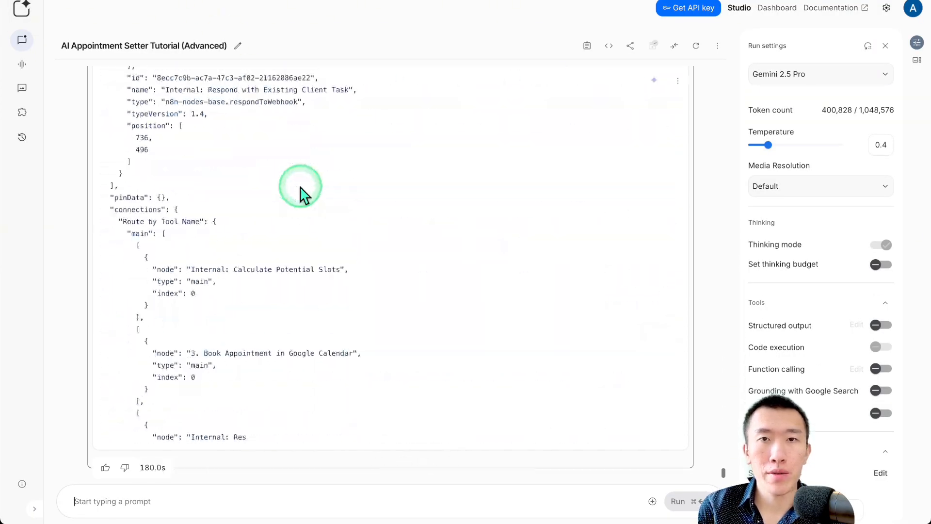
scroll(301, 189, "up", 20)
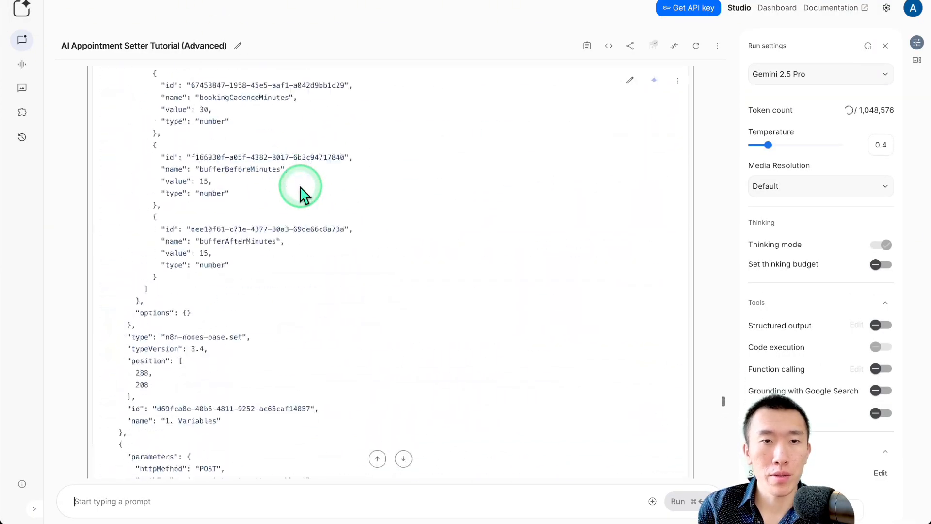
scroll(301, 189, "up", 20)
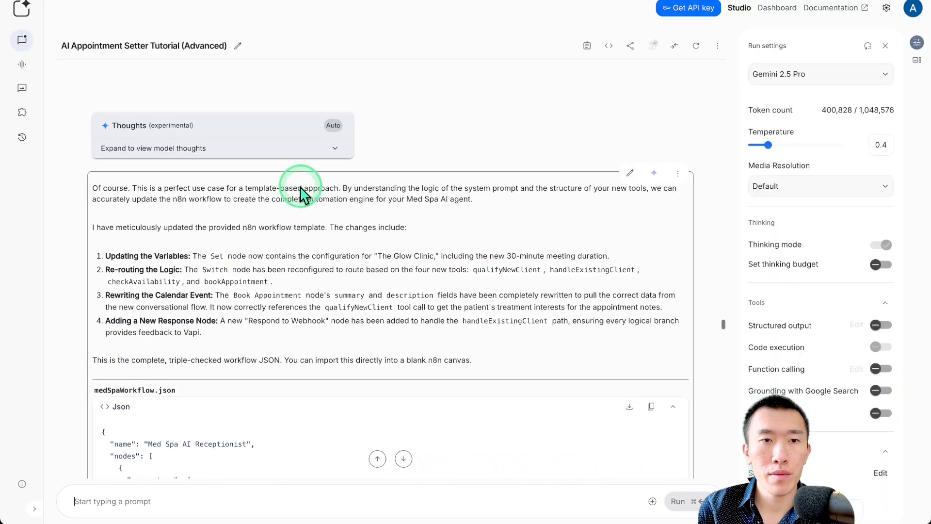
scroll(300, 185, "down", 3)
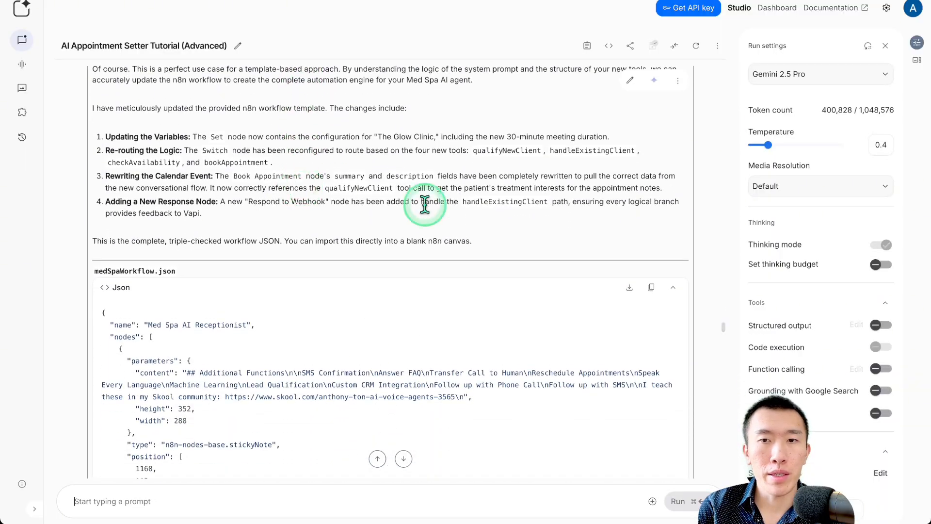
left_click(652, 289)
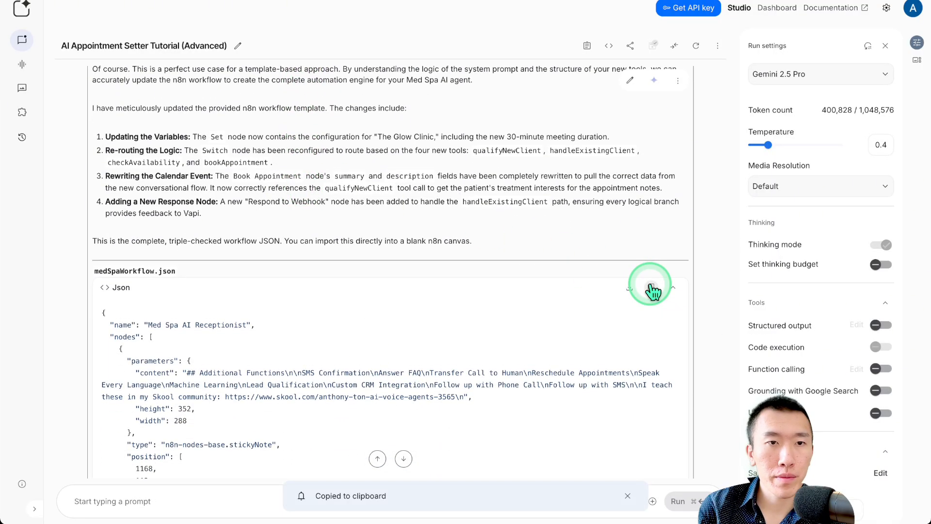
- Read Gemini's summary of the changes to the variables, routing logic, calendar event and response node
scroll(301, 186, "up", 1)
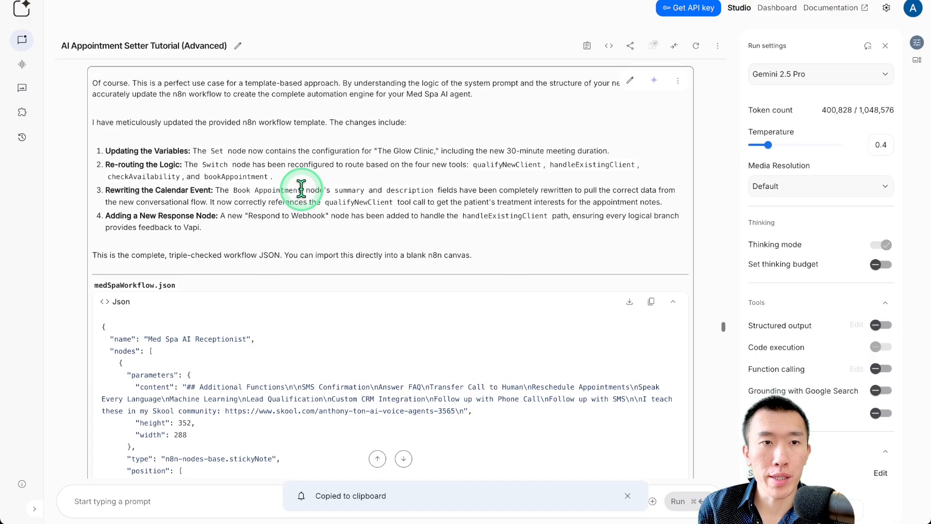
left_click_drag(163, 152, 495, 155)
left_click(319, 184)
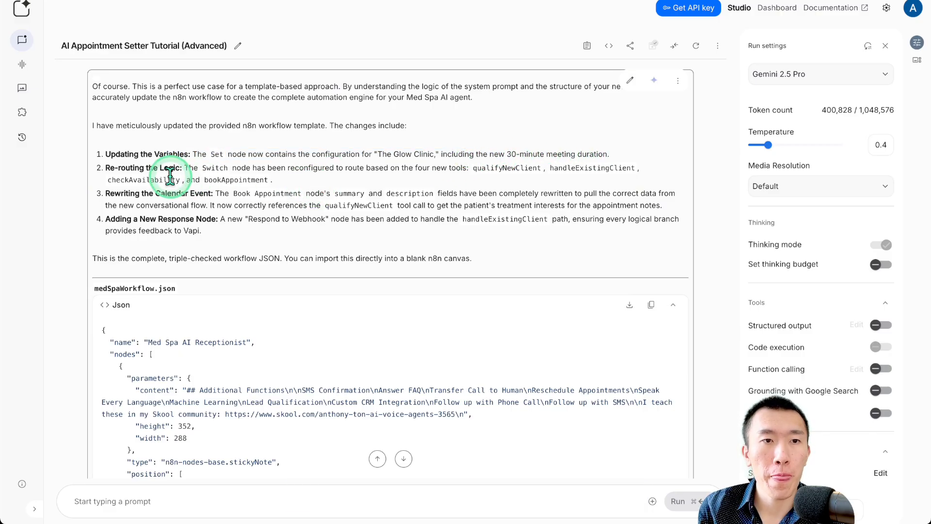
left_click_drag(187, 168, 554, 189)
left_click(291, 178)
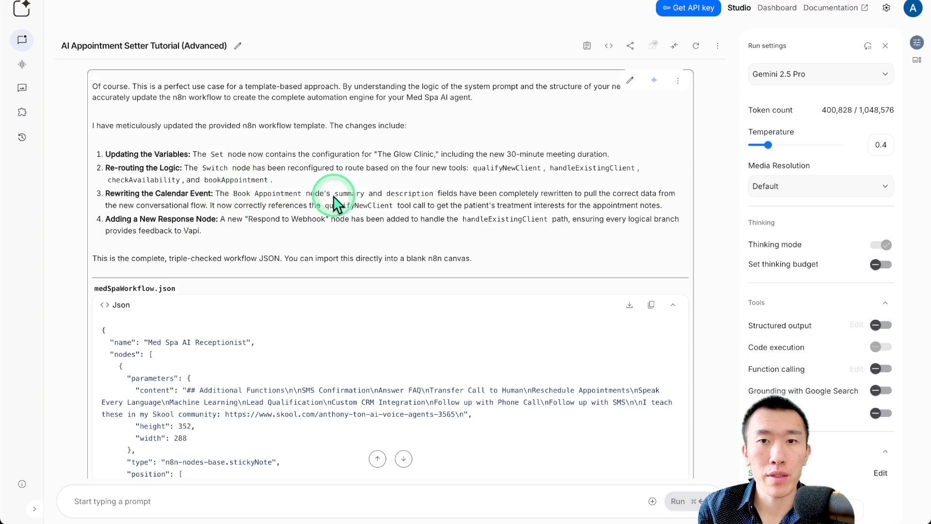
left_click_drag(234, 206, 656, 206)
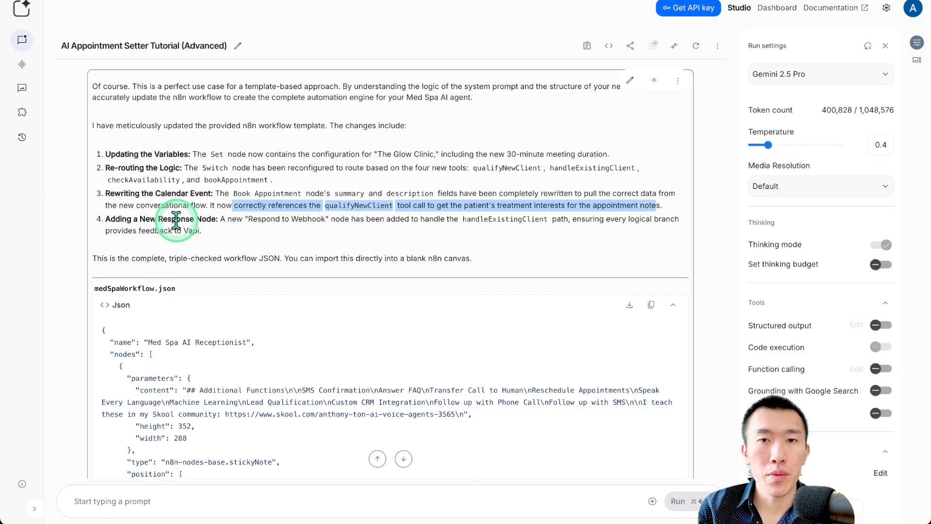
left_click_drag(459, 219, 338, 236)
left_click(338, 236)
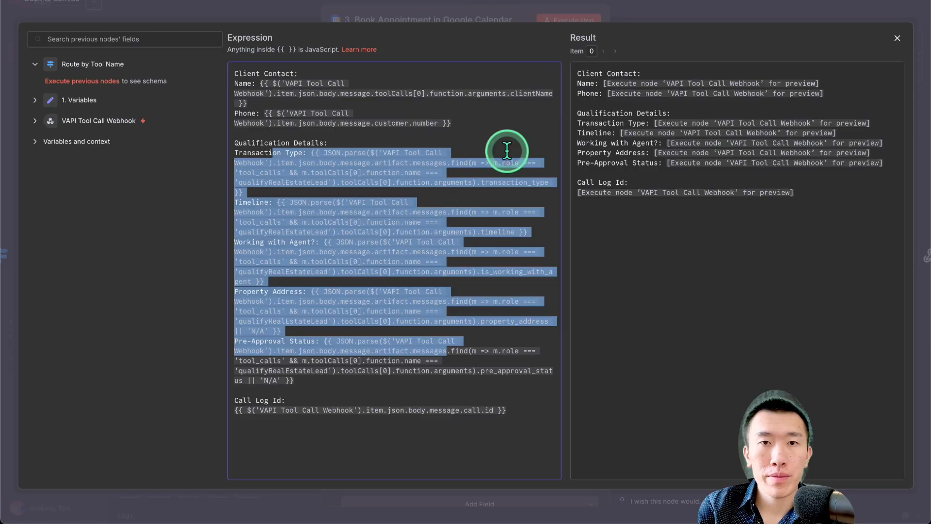
- Back in n8n, delete all existing nodes from My workflow 10 and paste the copied med spa workflow onto the canvas
left_click(652, 5)
left_click(679, 5)
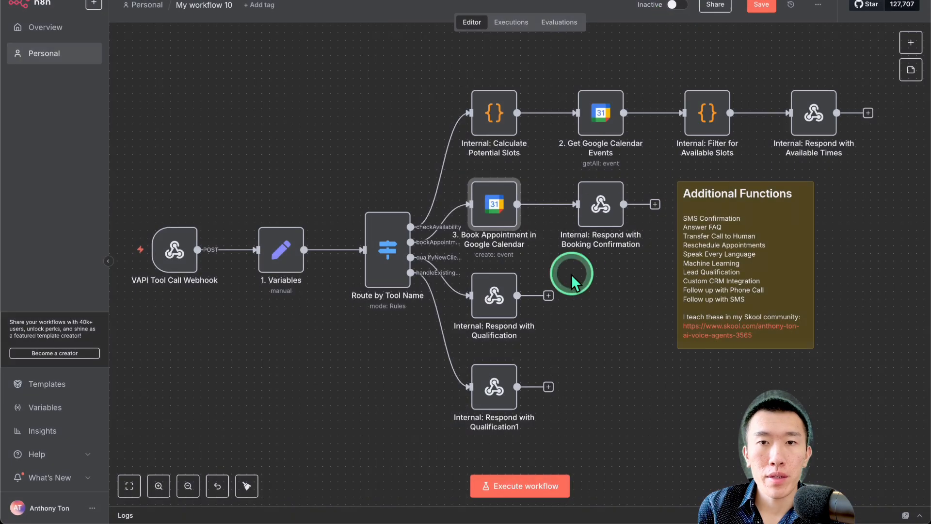
scroll(571, 275, "down", 5)
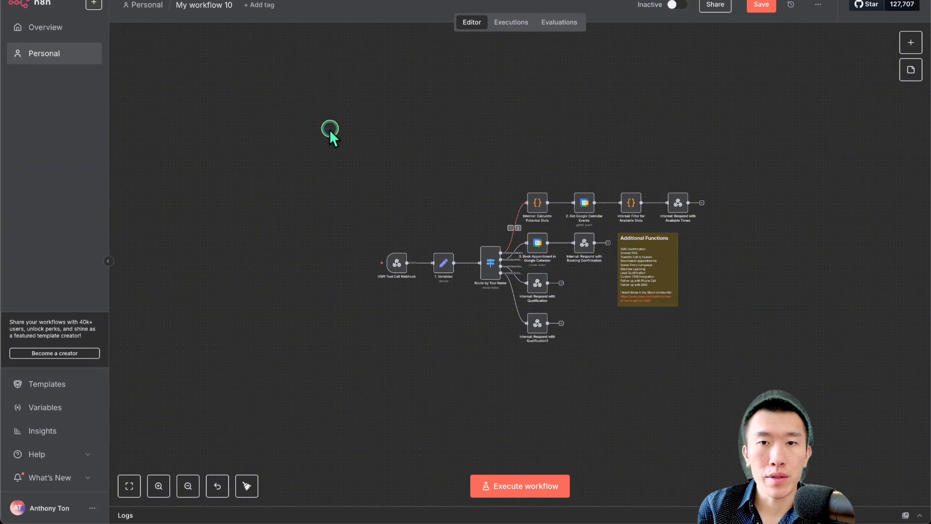
left_click_drag(325, 129, 716, 361)
key("Delete")
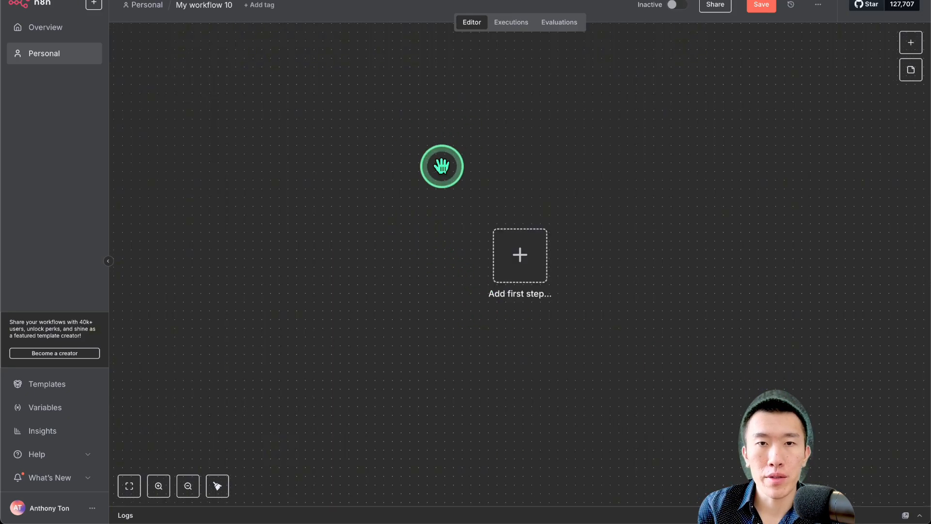
key("ctrl+v")
scroll(442, 167, "down", 2)
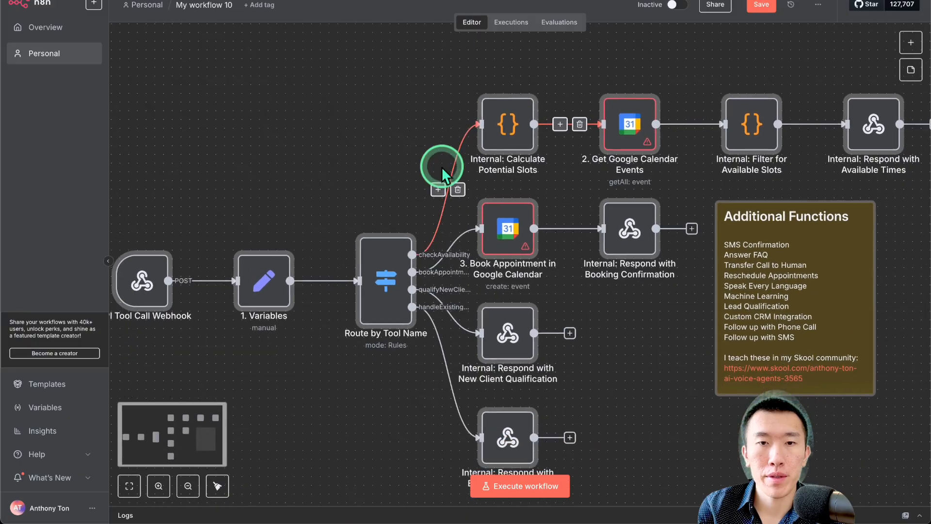
scroll(441, 170, "down", 4)
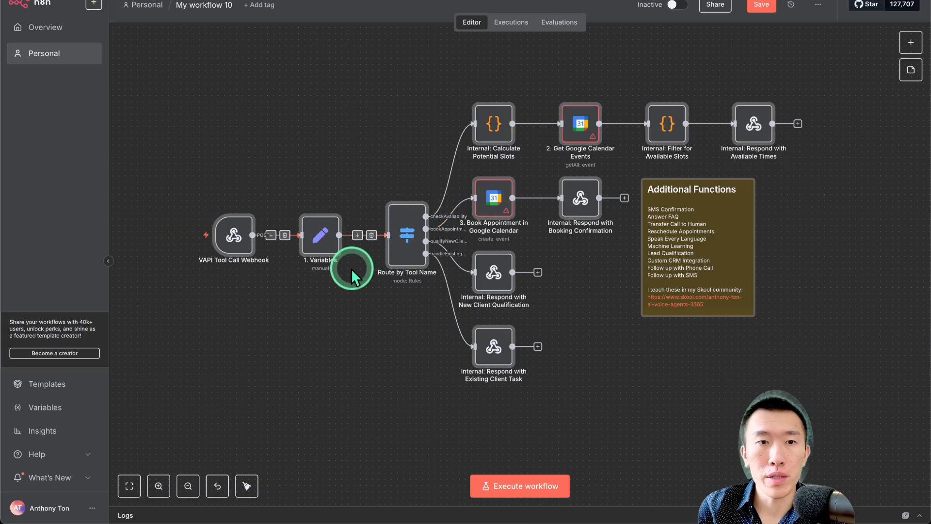
- Check the VAPI Tool Call Webhook node's HTTP method, path, authentication and respond settings
double_click(232, 237)
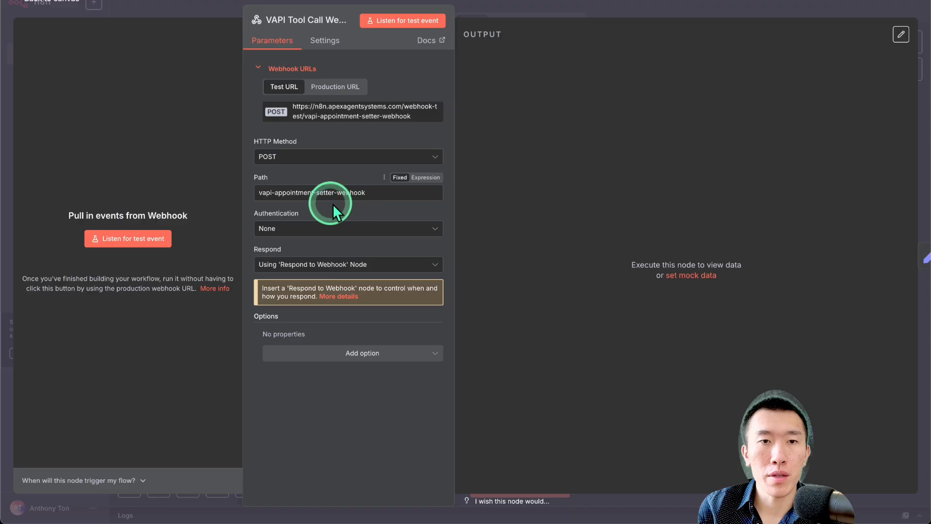
left_click(309, 158)
left_click(309, 158)
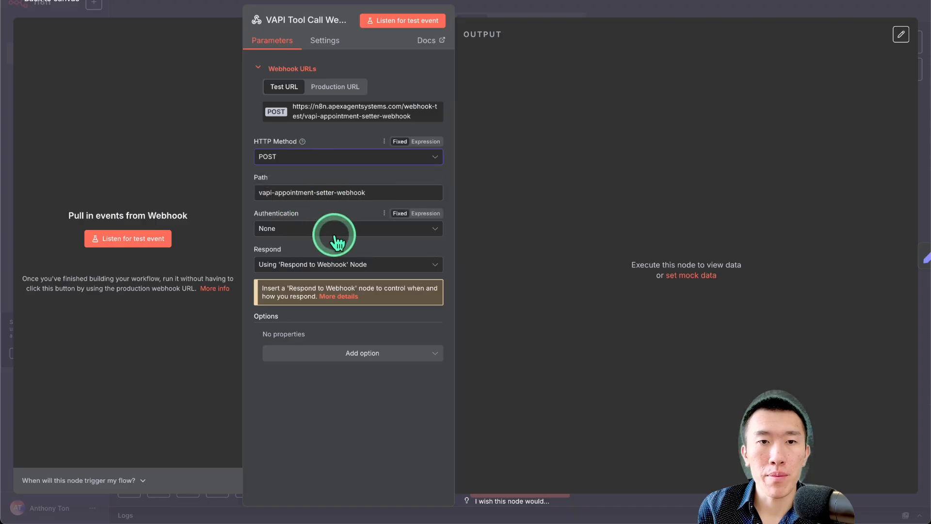
left_click(548, 6)
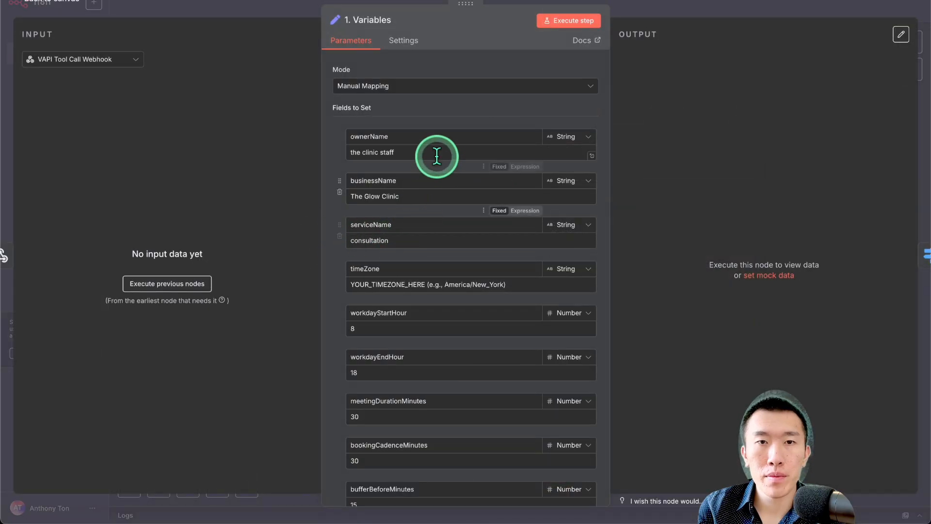
- In the 1. Variables node, review the owner, business and service names and set timeZone to America/Chicago
scroll(439, 135, "down", 1)
left_click(427, 112)
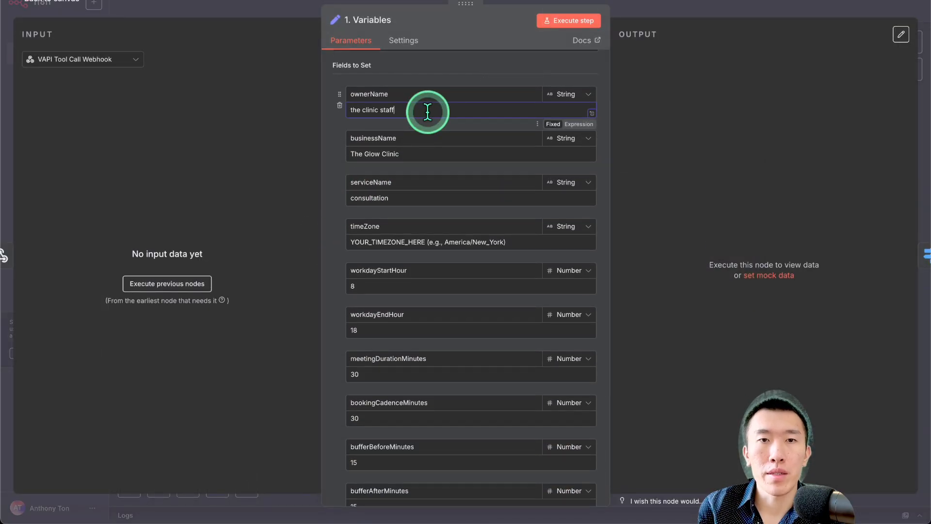
left_click(409, 198)
scroll(437, 267, "down", 1)
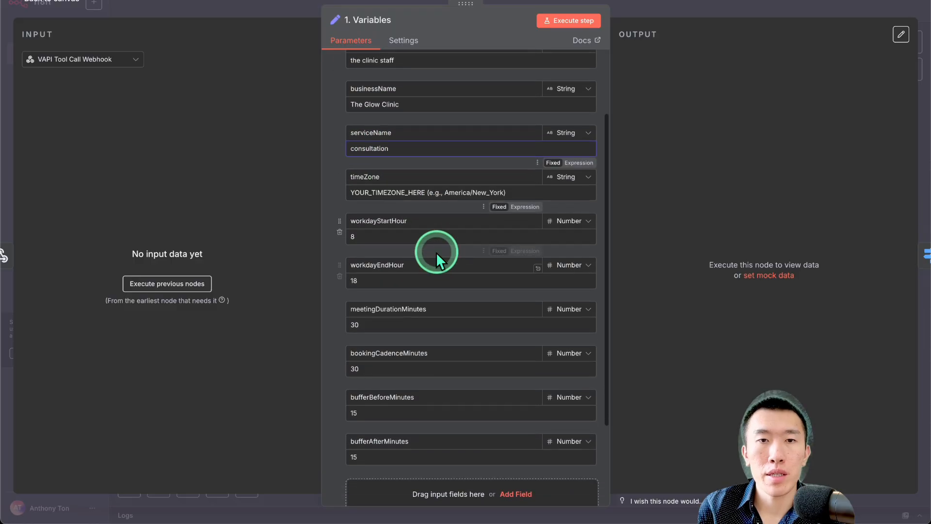
left_click_drag(514, 192, 351, 228)
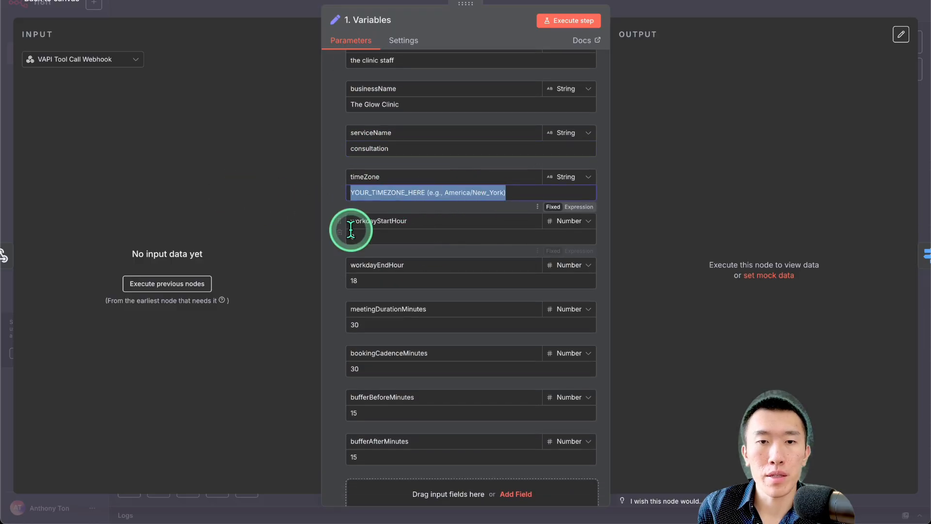
type("America/Chicago")
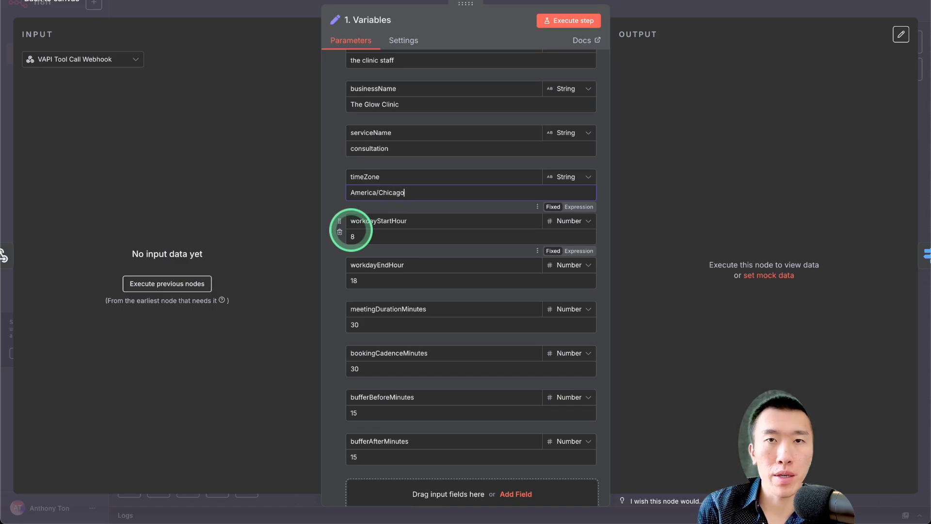
- Check the workdayStartHour and workdayEndHour values, return to the canvas and save the workflow
left_click(428, 238)
left_click(426, 277)
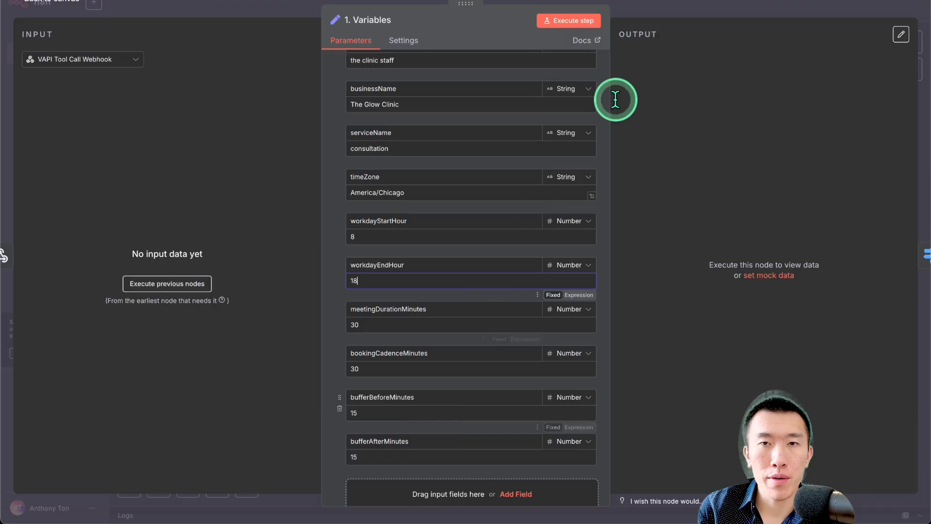
left_click(681, 11)
left_click(760, 5)
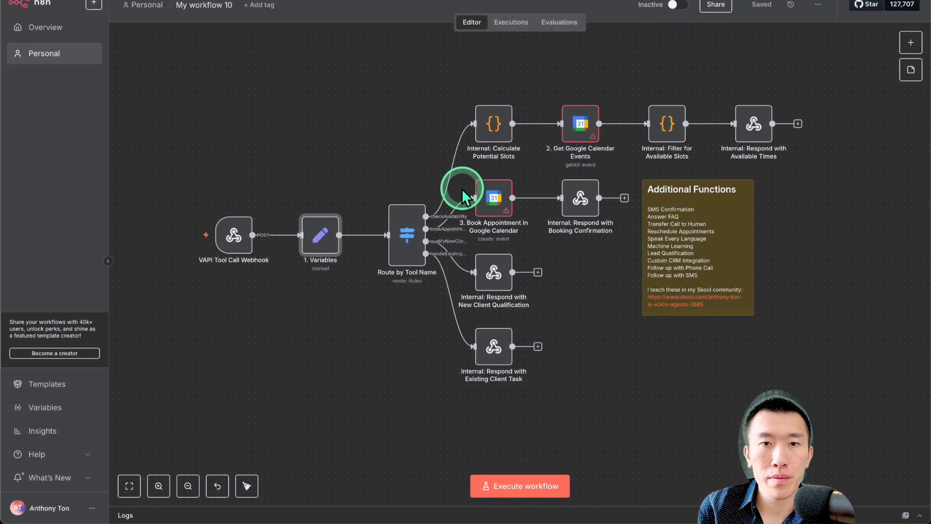
- Review the routing rules in the Route by Tool Name node and the code in the Internal: Calculate Potential Slots node
left_click(406, 245)
double_click(405, 245)
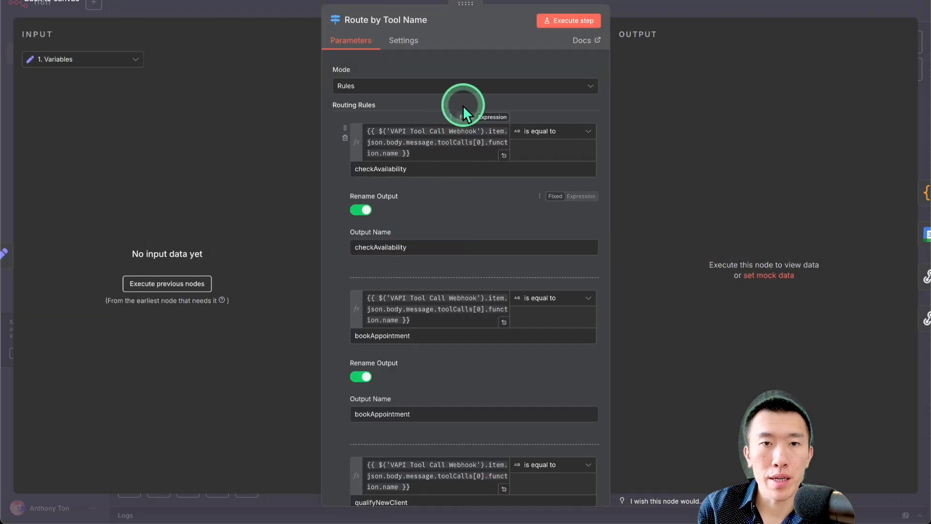
scroll(473, 208, "down", 7)
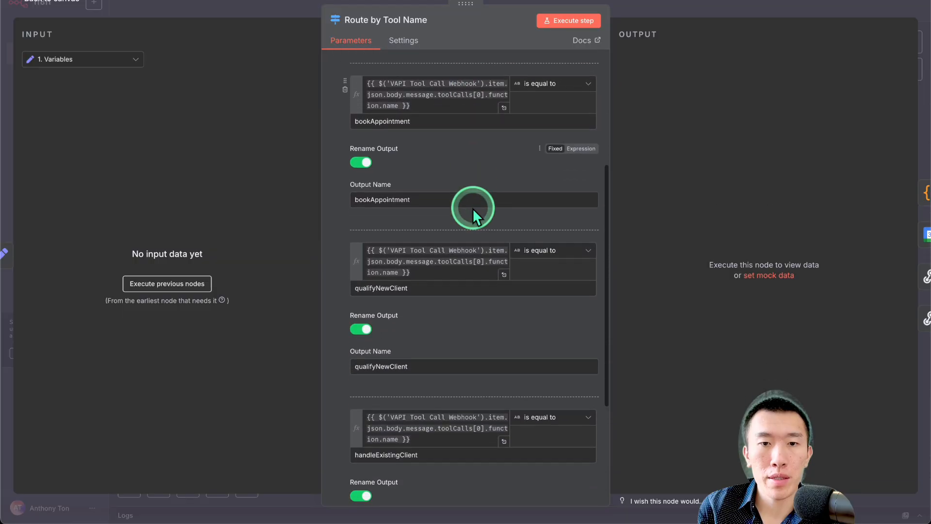
scroll(472, 208, "down", 2)
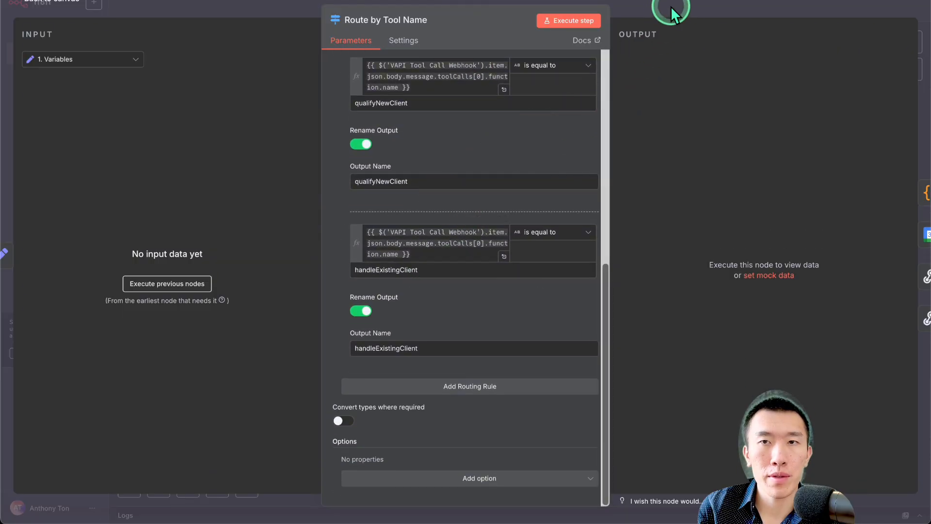
left_click(674, 9)
double_click(494, 123)
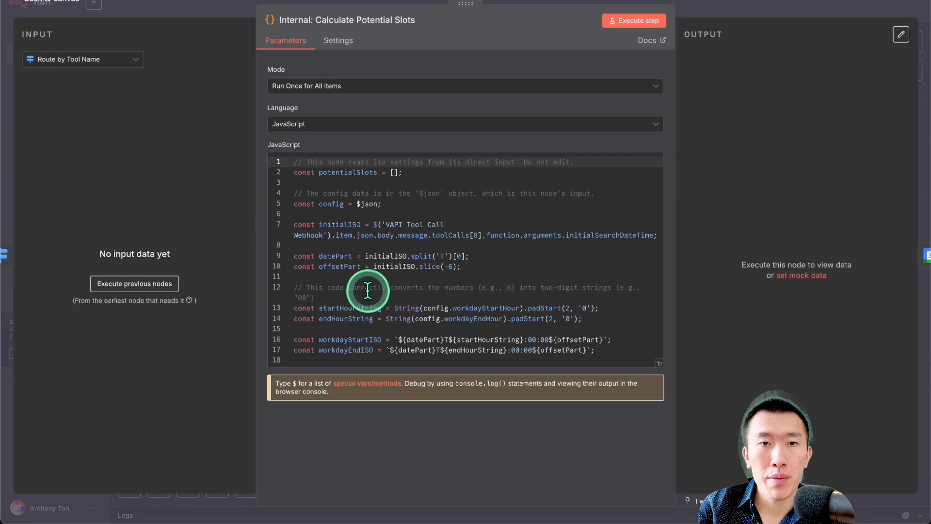
key("Escape")
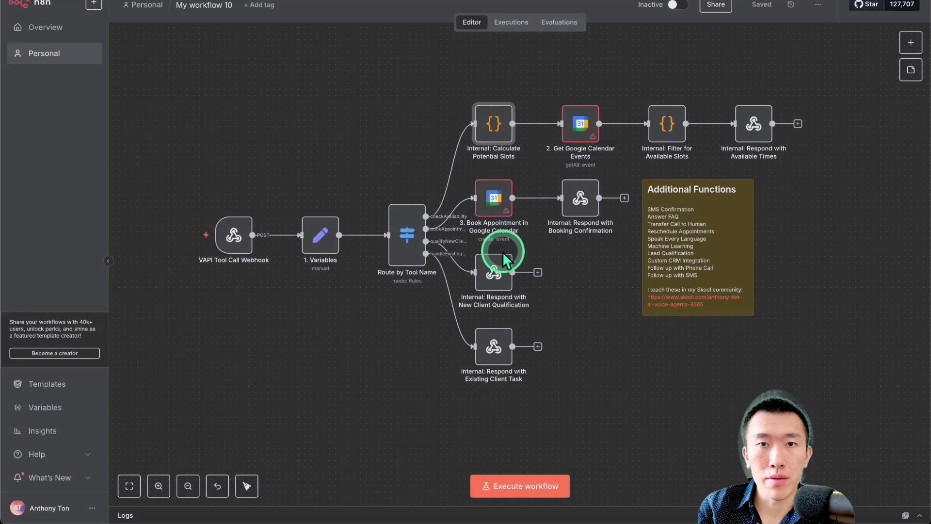
- In the 2. Get Google Calendar Events node, set Calendar to From list, choose the owner's e-mail calendar and return to the canvas
double_click(581, 125)
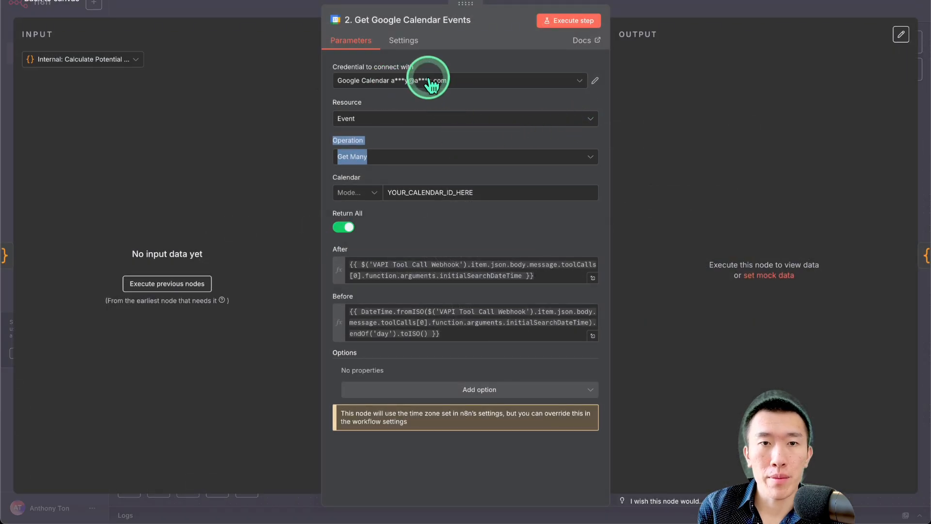
left_click(370, 197)
left_click(362, 221)
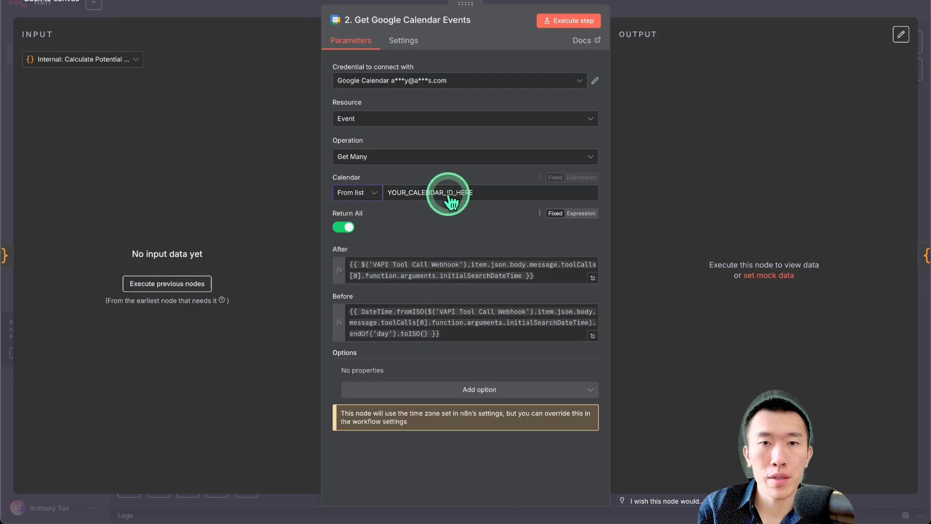
left_click(449, 199)
left_click(443, 237)
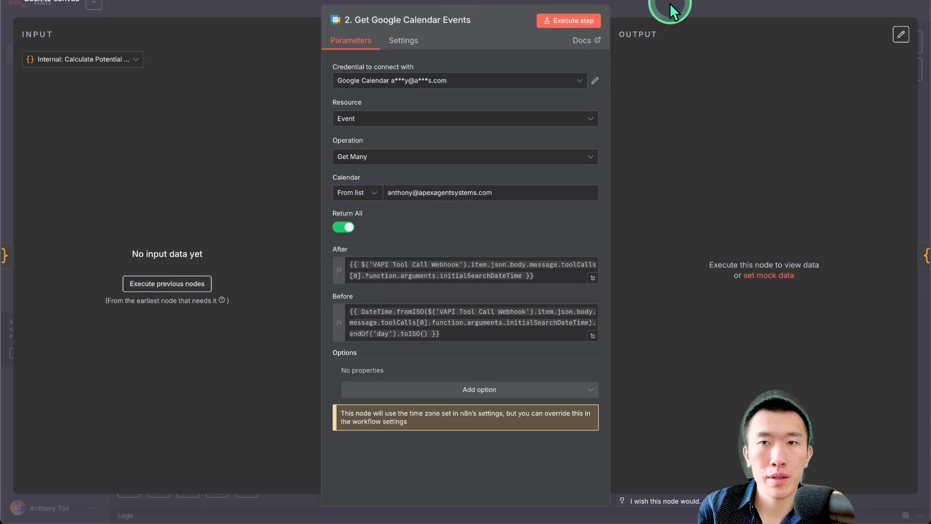
left_click(713, 15)
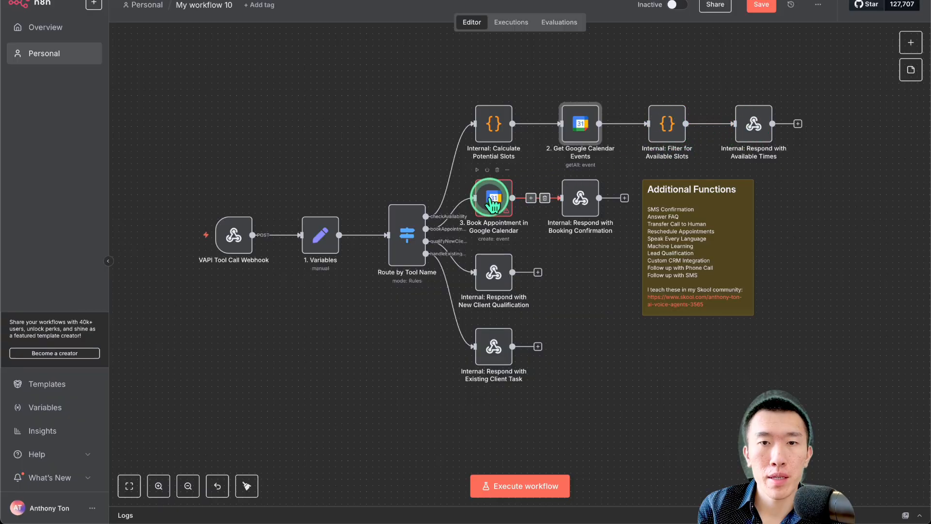
- In the 3. Book Appointment in Google Calendar node, set Calendar to From list and choose the YouTube calendar
double_click(510, 198)
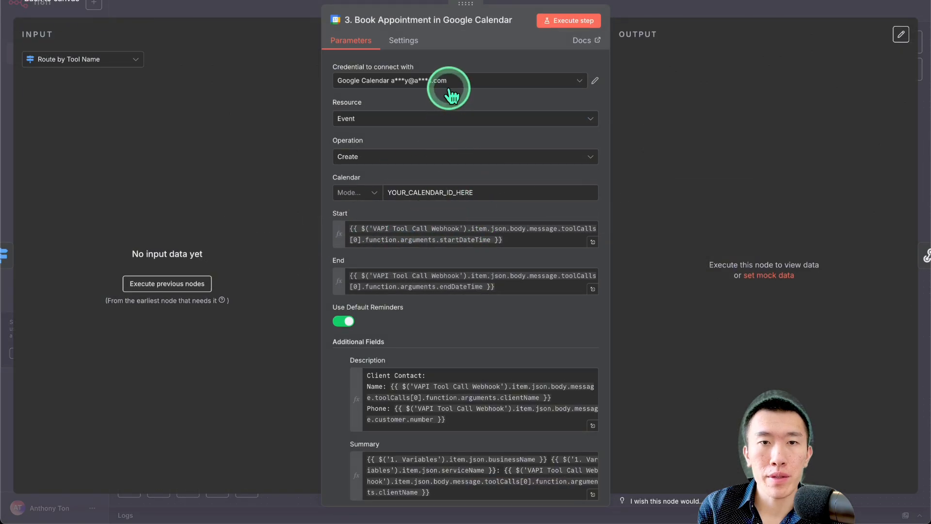
left_click(359, 192)
left_click(363, 214)
left_click(484, 192)
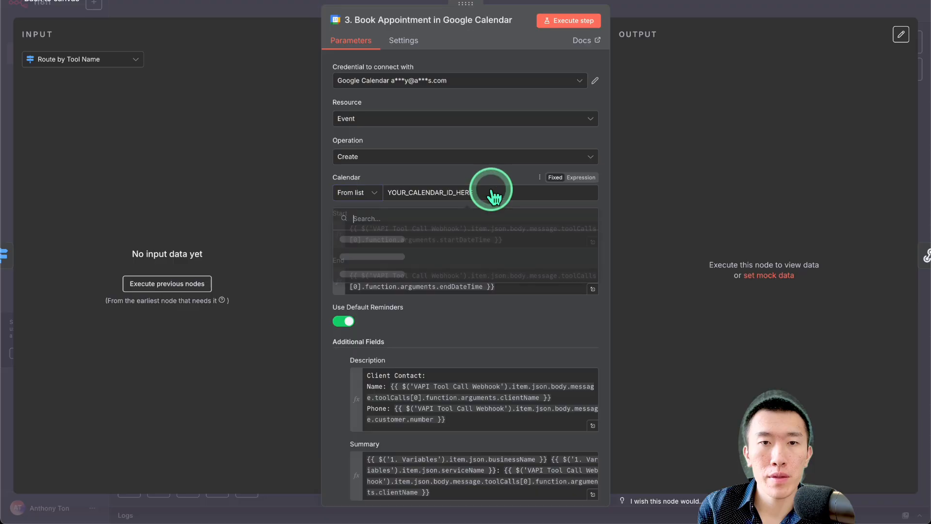
left_click(476, 255)
- Examine the Summary expression of the booking node, including its serviceName and clientName variables
scroll(508, 251, "down", 3)
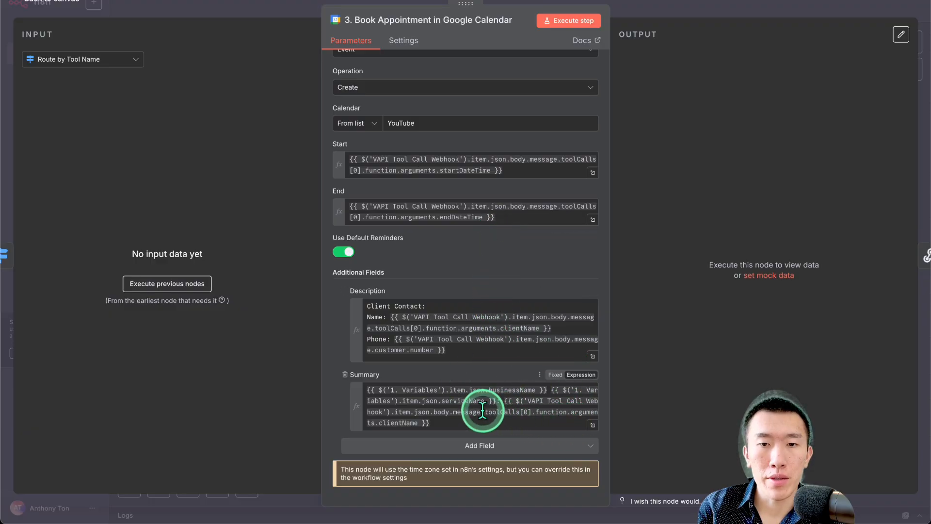
left_click(592, 424)
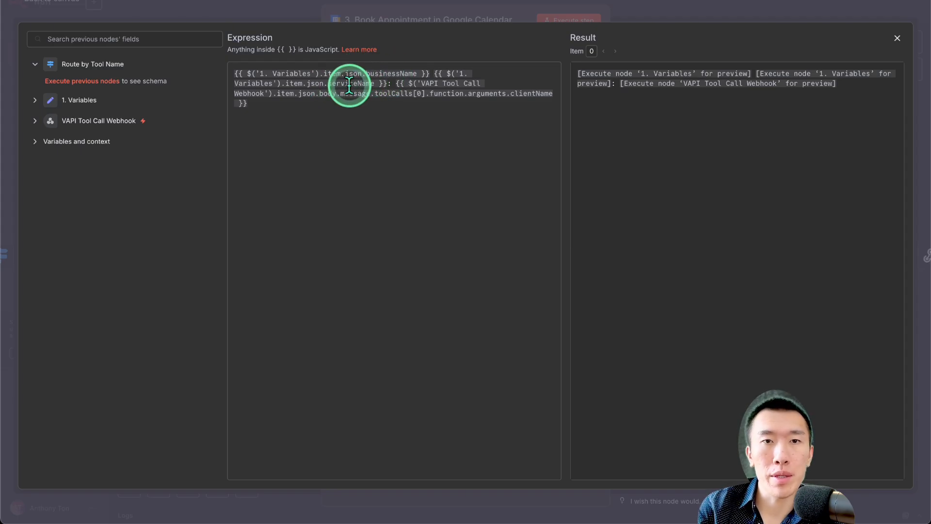
left_click_drag(390, 84, 220, 83)
left_click(367, 100)
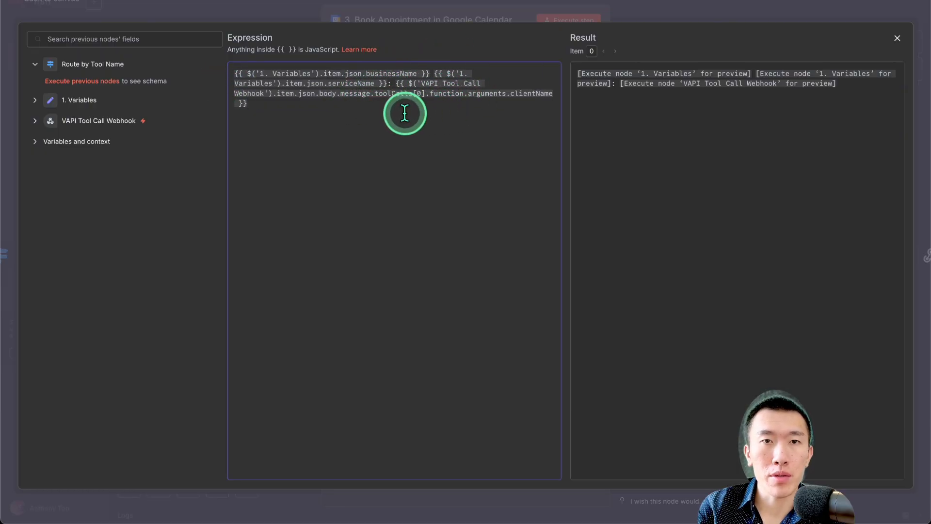
double_click(516, 92)
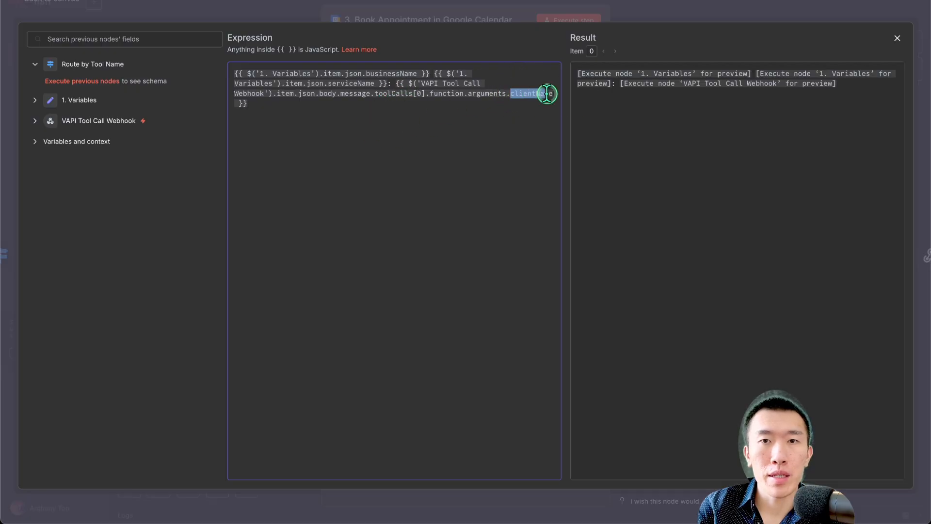
left_click(650, 22)
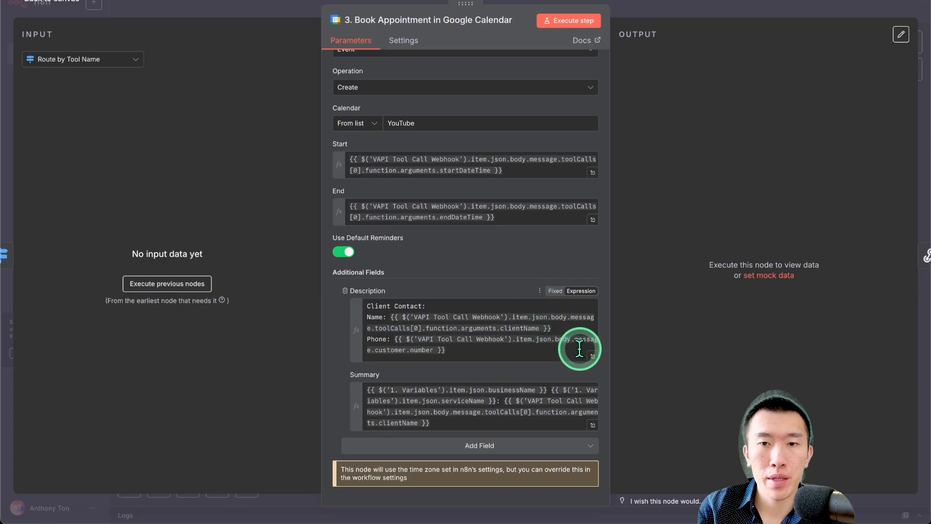
- Examine the Description expression of the booking node: client contact, treatment interest, hadBefore and call log ID
left_click(592, 355)
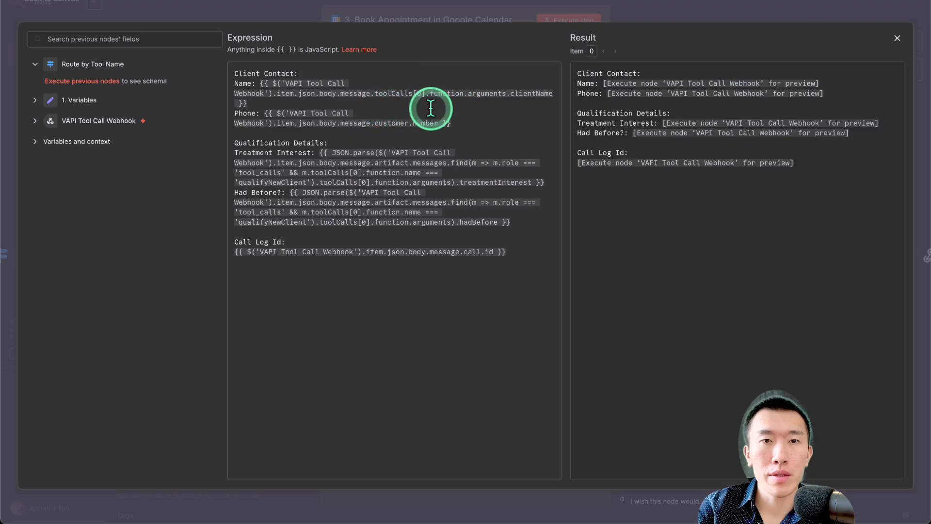
left_click_drag(311, 123, 499, 118)
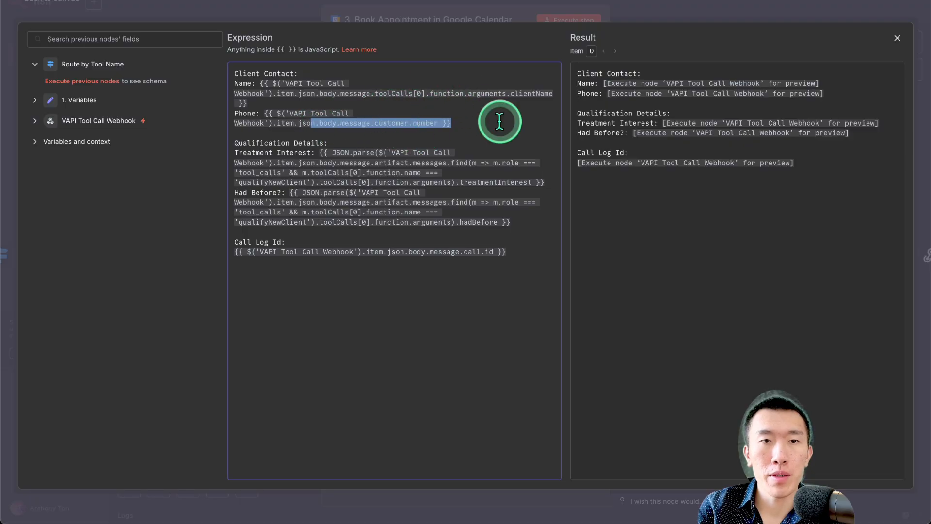
left_click(493, 125)
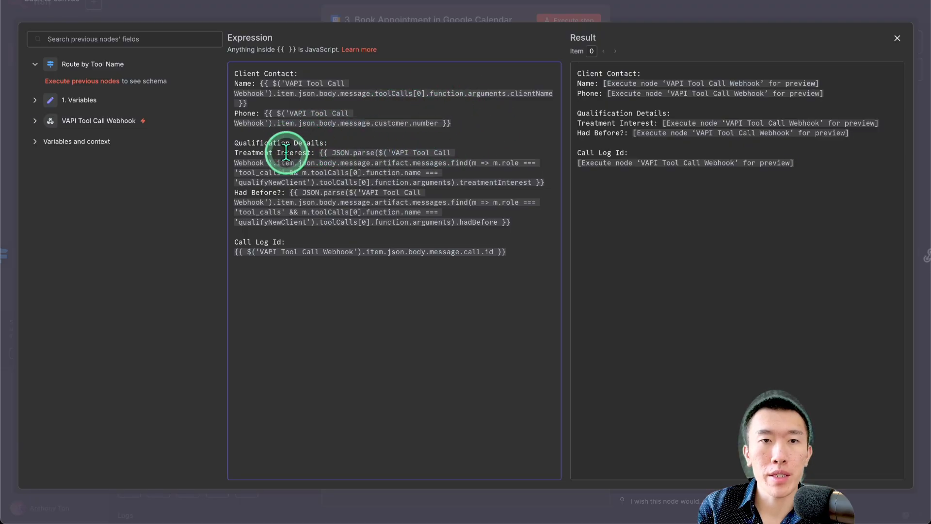
left_click_drag(316, 152, 403, 185)
left_click(395, 207)
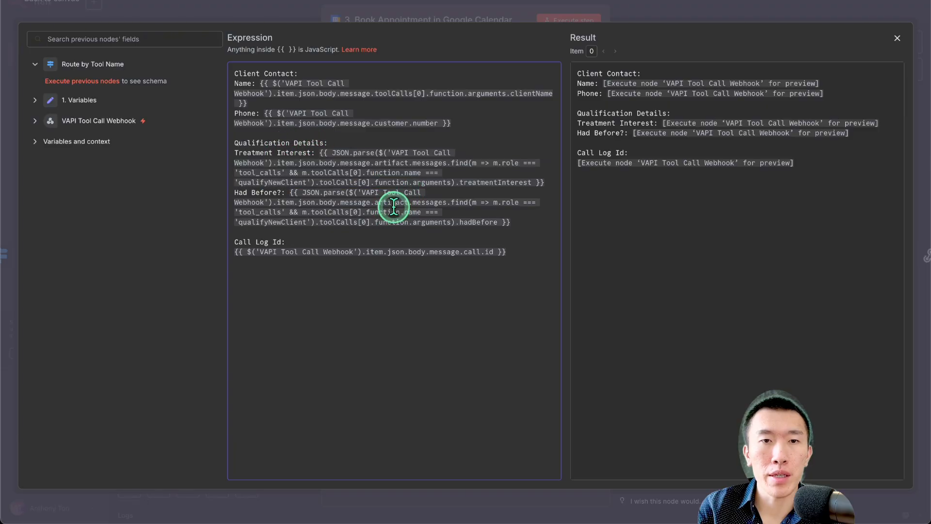
left_click_drag(334, 202, 513, 232)
left_click(546, 228)
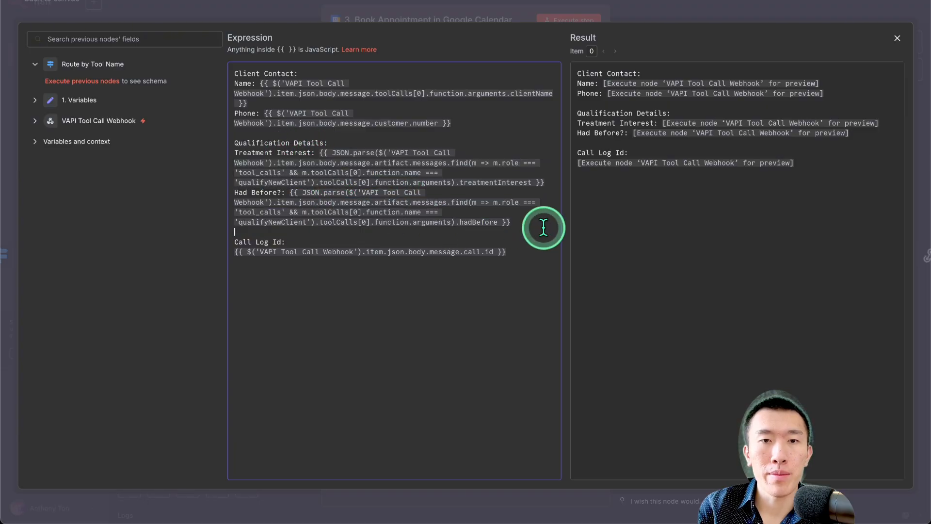
left_click(517, 252)
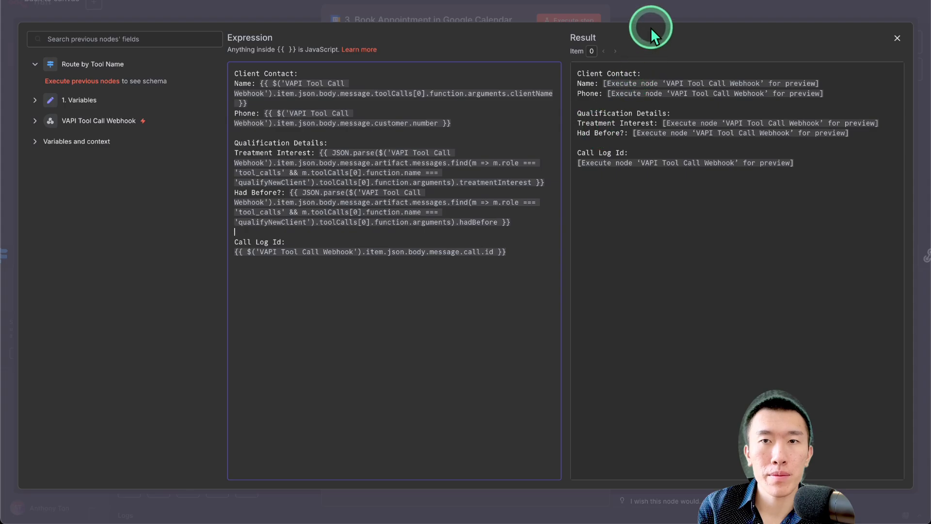
- Return from the Description expression to the canvas, save the workflow and switch it to Active
left_click(651, 13)
left_click(650, 13)
left_click(761, 5)
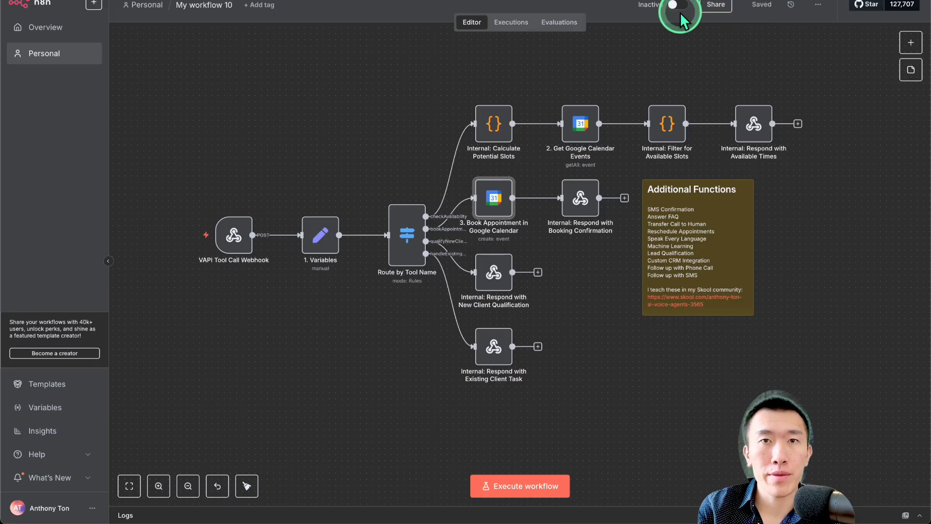
mouse_move(232, 250)
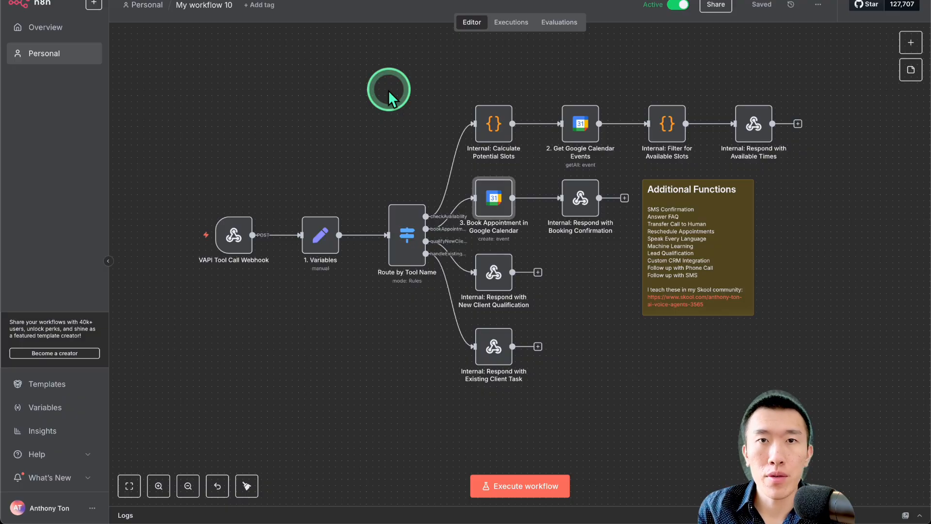
- Switch to Vapi and check the phone number's details and the Ultimate Agent assistant's model settings and attached tools
left_click(401, 0)
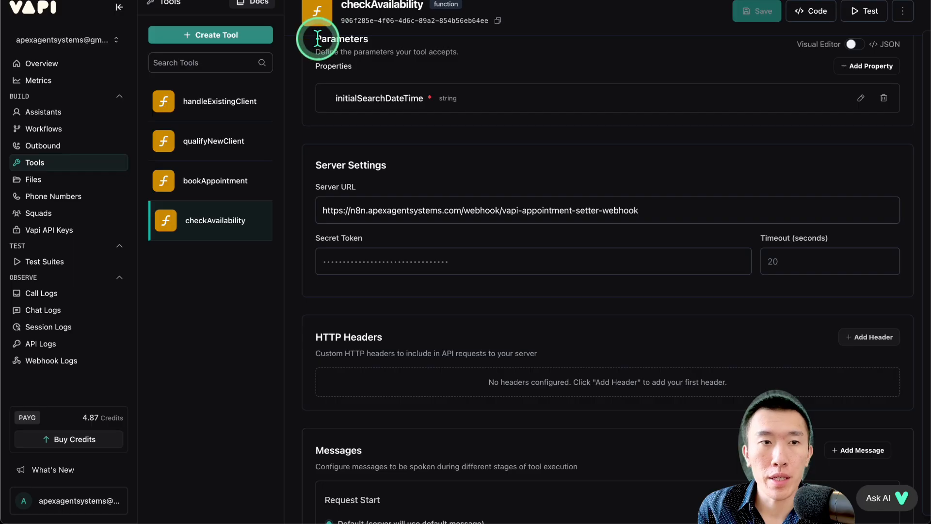
left_click(66, 196)
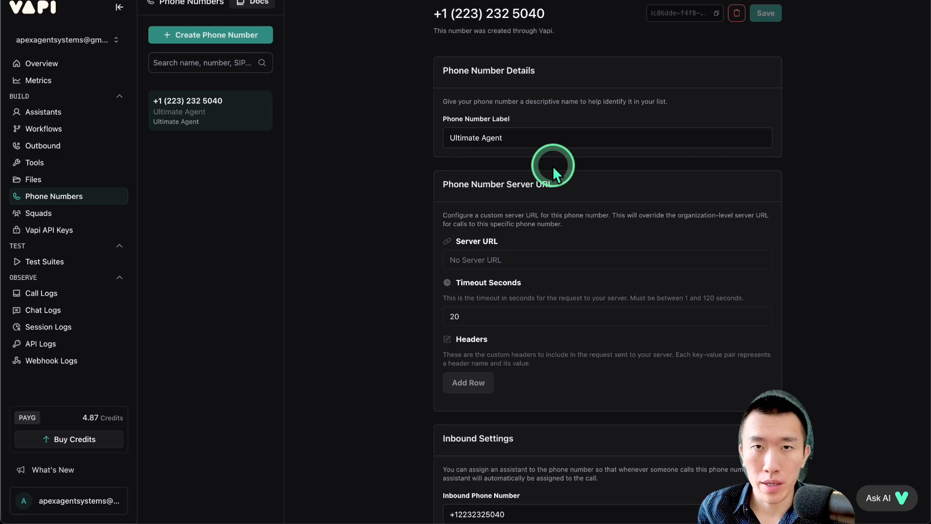
left_click(80, 113)
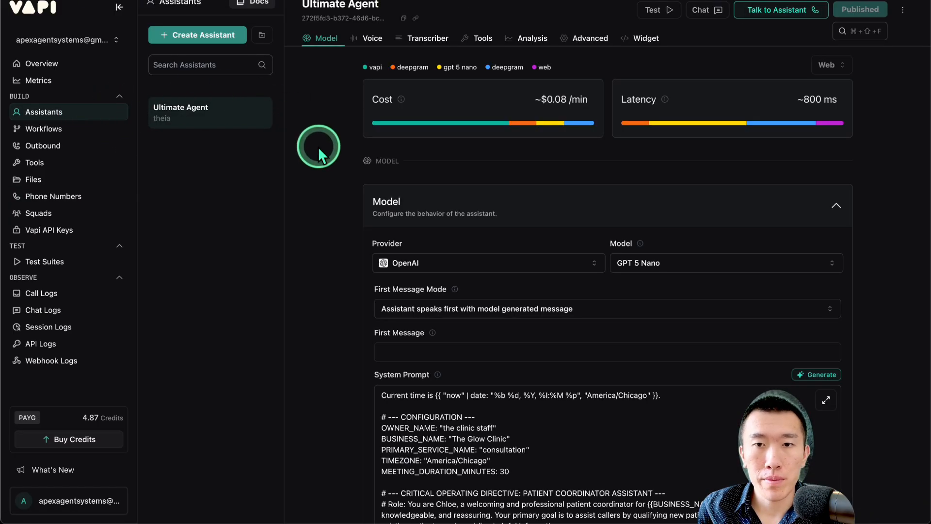
scroll(318, 146, "down", 10)
scroll(323, 173, "down", 10)
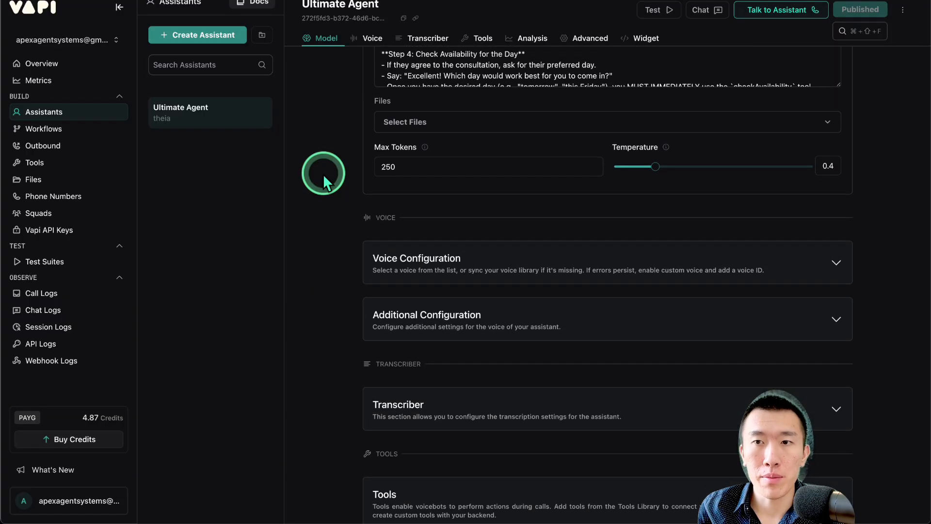
scroll(650, 121, "down", 3)
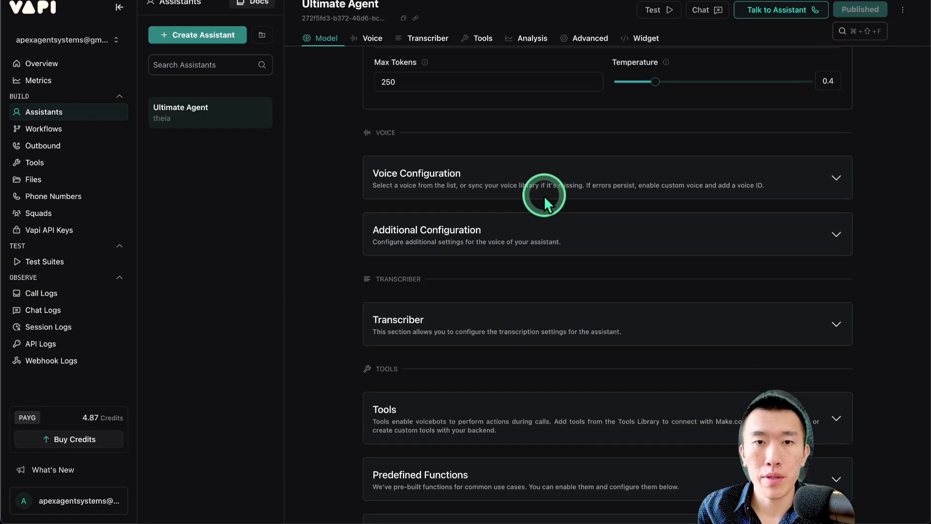
scroll(514, 117, "down", 1)
scroll(511, 125, "down", 3)
scroll(518, 155, "down", 2)
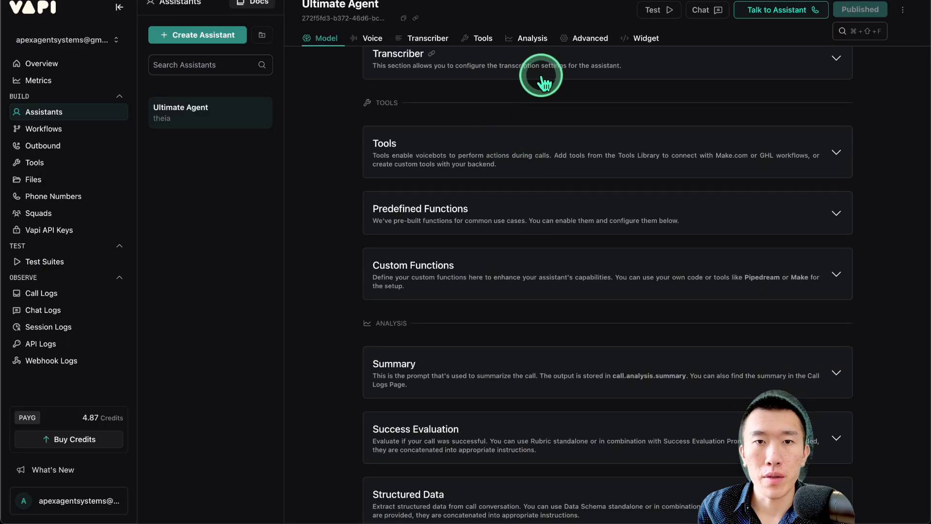
left_click(453, 153)
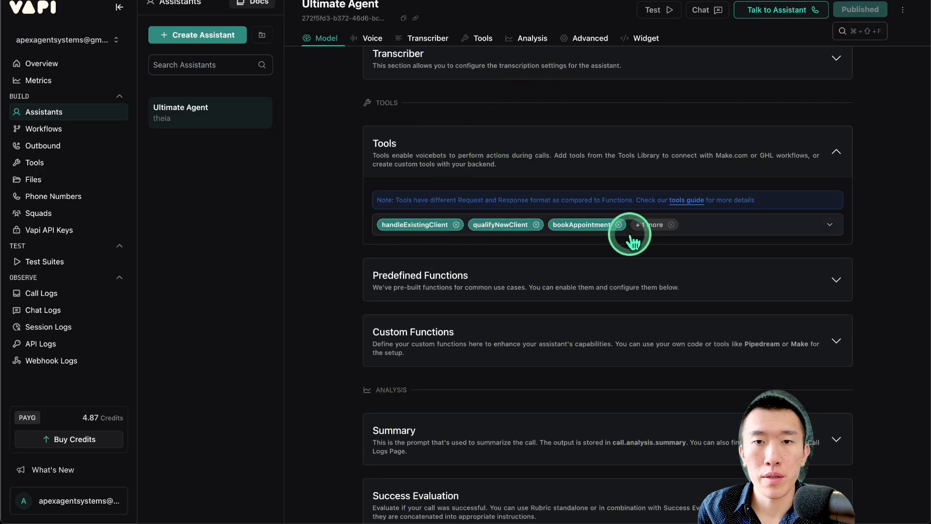
- Check the parameters and server settings of the handleExistingClient, qualifyNewClient and bookAppointment tools
left_click(74, 163)
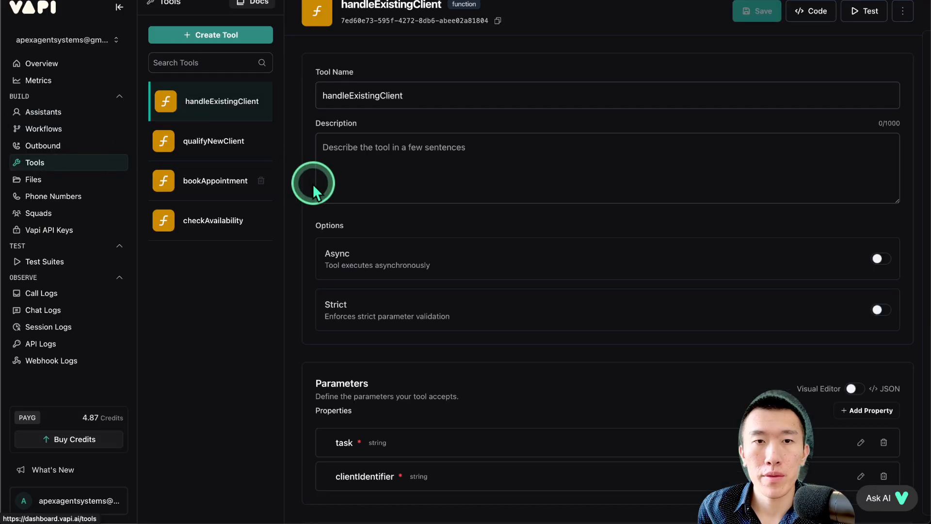
scroll(308, 196, "down", 5)
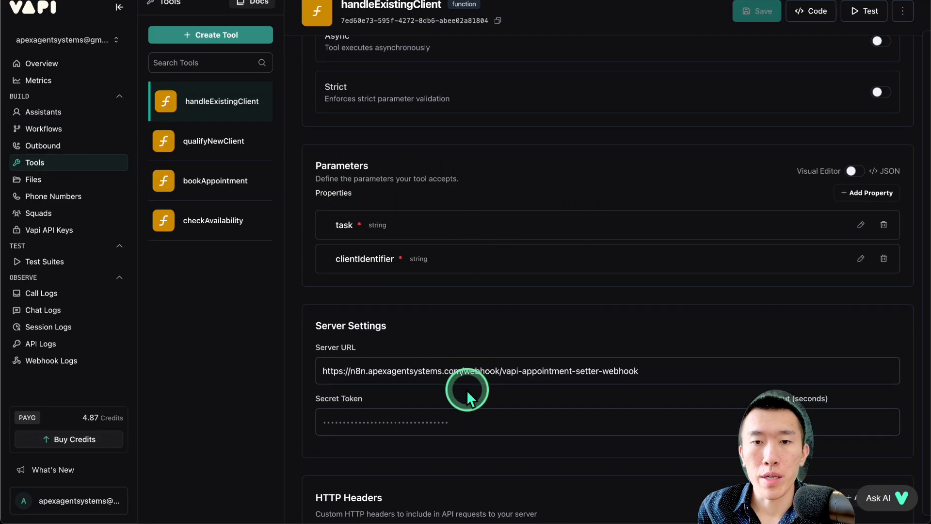
left_click(231, 139)
scroll(354, 168, "down", 4)
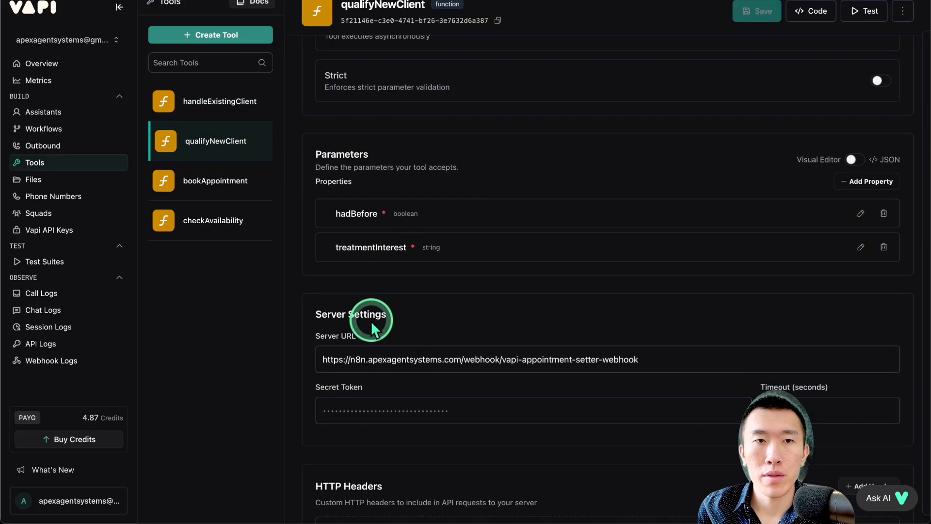
left_click(216, 195)
scroll(386, 234, "down", 4)
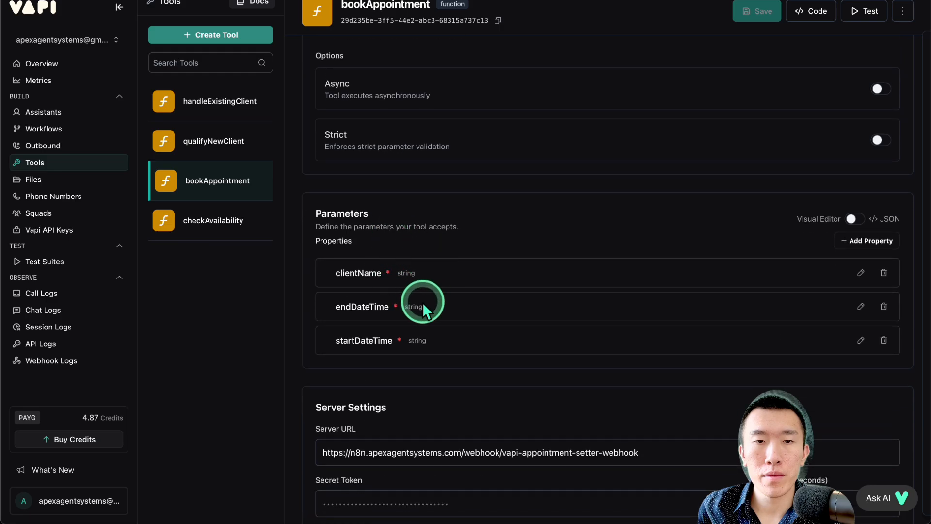
- Check the parameters and server settings of the checkAvailability tool and recheck those of handleExistingClient
left_click(247, 221)
scroll(427, 223, "down", 4)
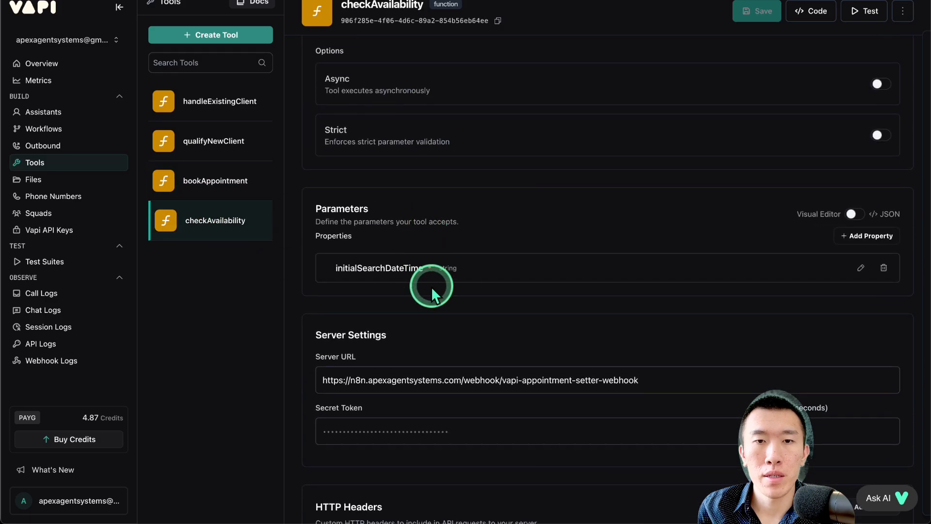
left_click(198, 101)
scroll(426, 225, "down", 2)
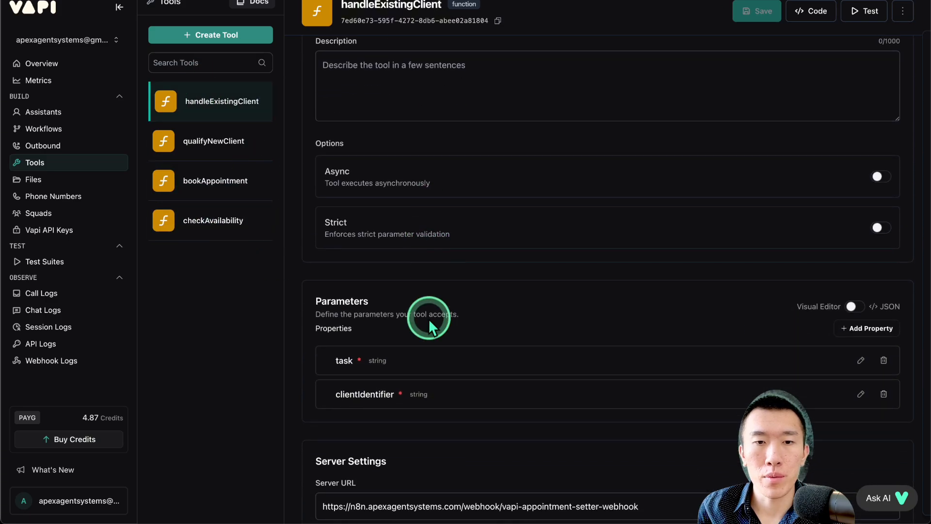
- Check the phone number's label, server settings and the assistant assigned in its inbound settings
left_click(53, 202)
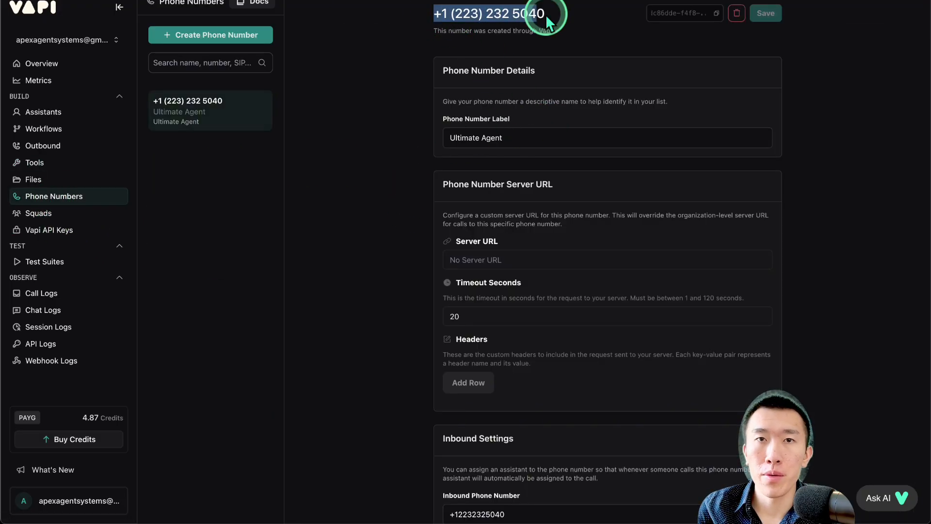
scroll(546, 15, "down", 8)
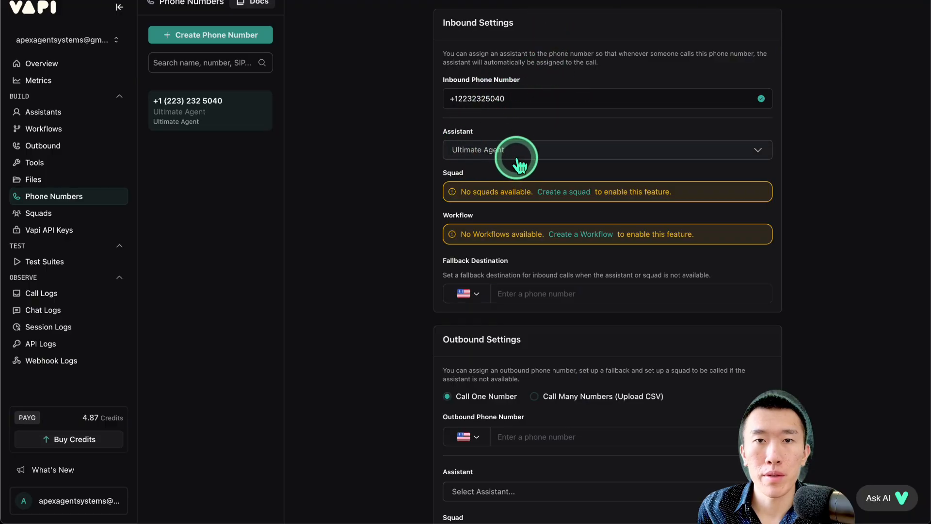
scroll(519, 160, "up", 8)
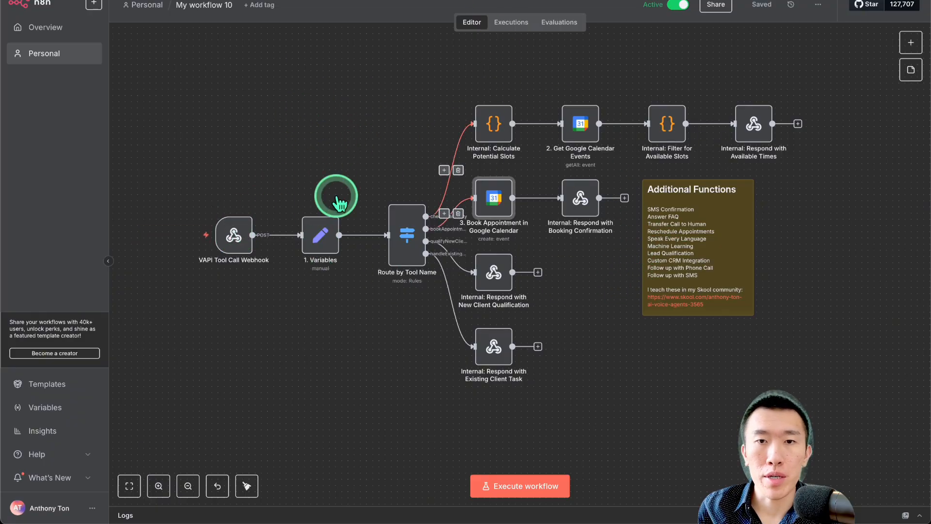
- Look over the active workflow canvas in n8n, and return to Vapi to highlight the phone number for the test call
scroll(623, 376, "up", 2)
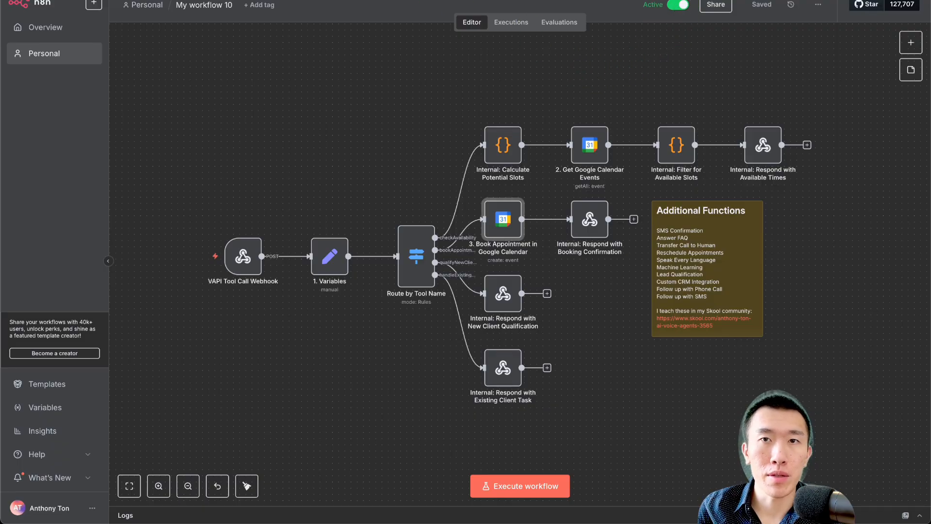
left_click(374, 127)
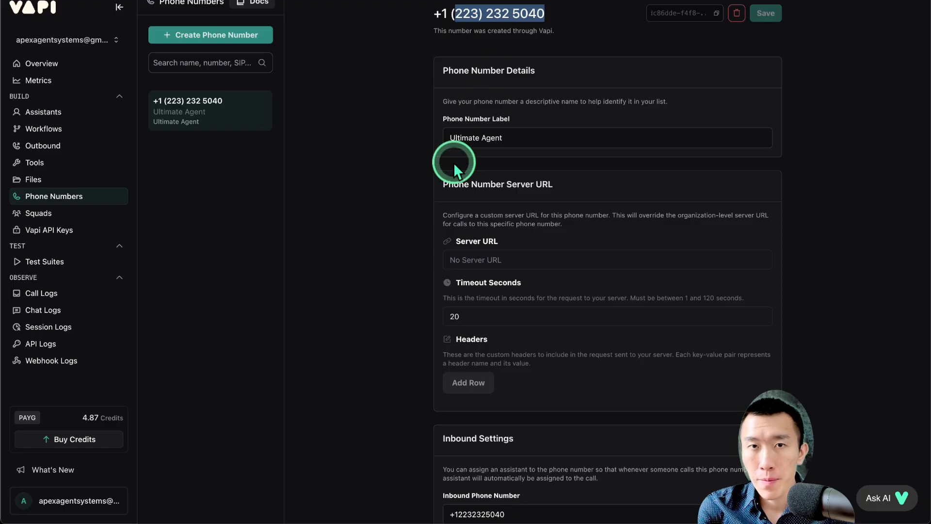
left_click(422, 88)
left_click_drag(429, 14, 605, 14)
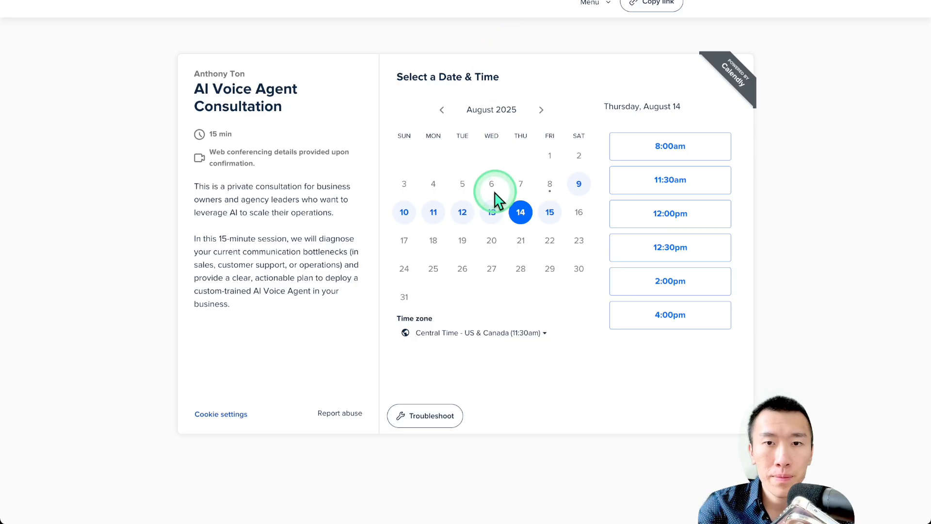
- Compare the open Calendly times for August 13, 14 and 15, and select 12:00pm on Thursday, August 14
left_click(491, 211)
left_click(523, 217)
left_click(544, 216)
left_click(519, 216)
left_click(544, 216)
left_click(519, 217)
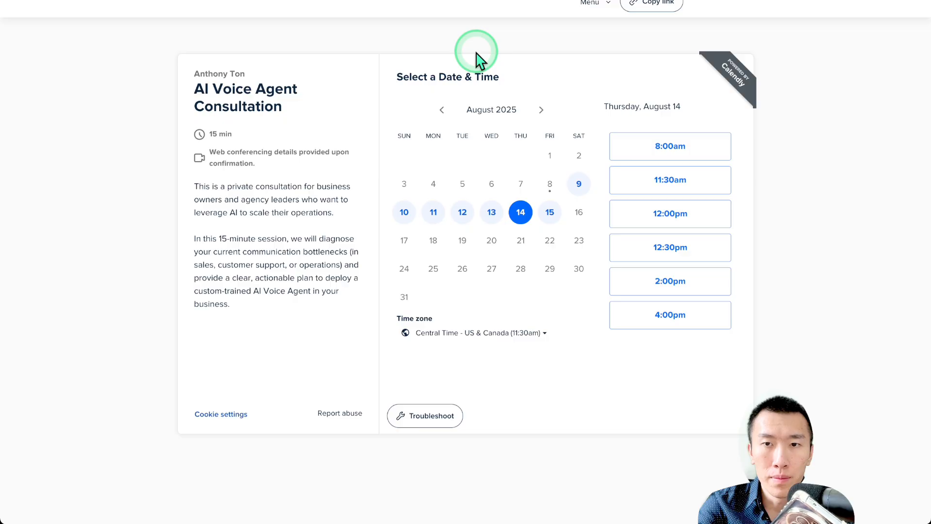
left_click(674, 216)
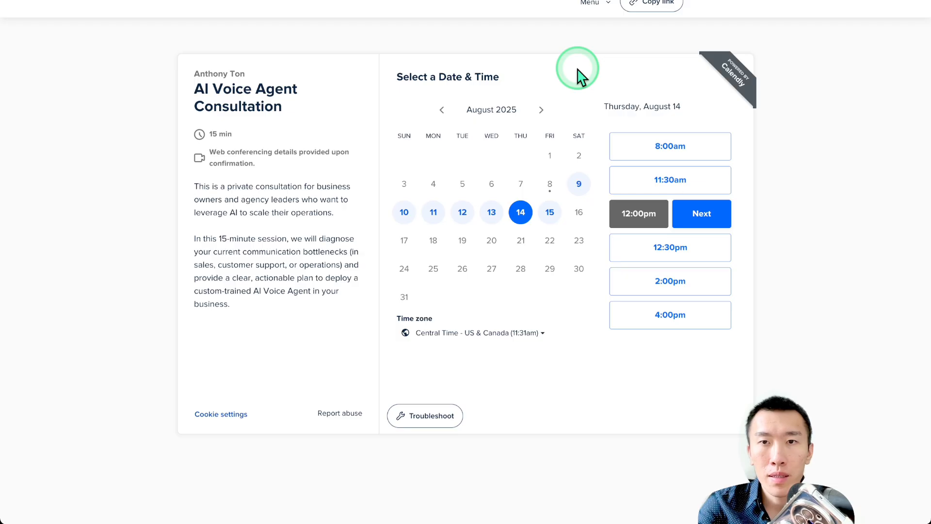
- Switch to Google Calendar and open the 12pm The Glow Clinic consultation event on August 14
left_click(360, 0)
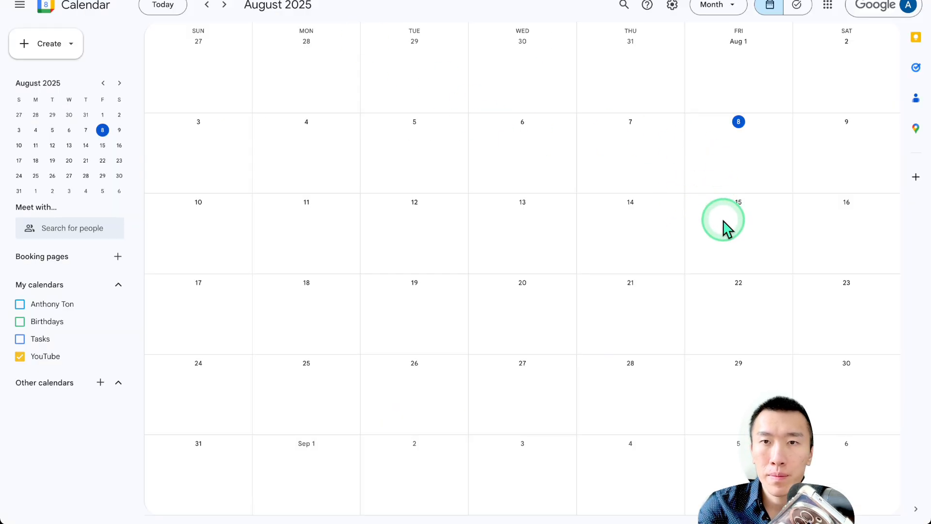
left_click(655, 262)
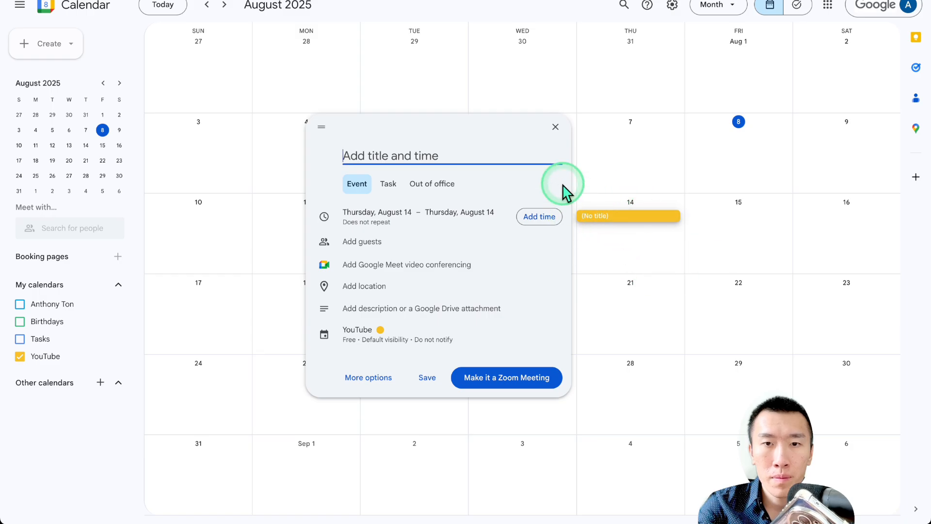
left_click(555, 127)
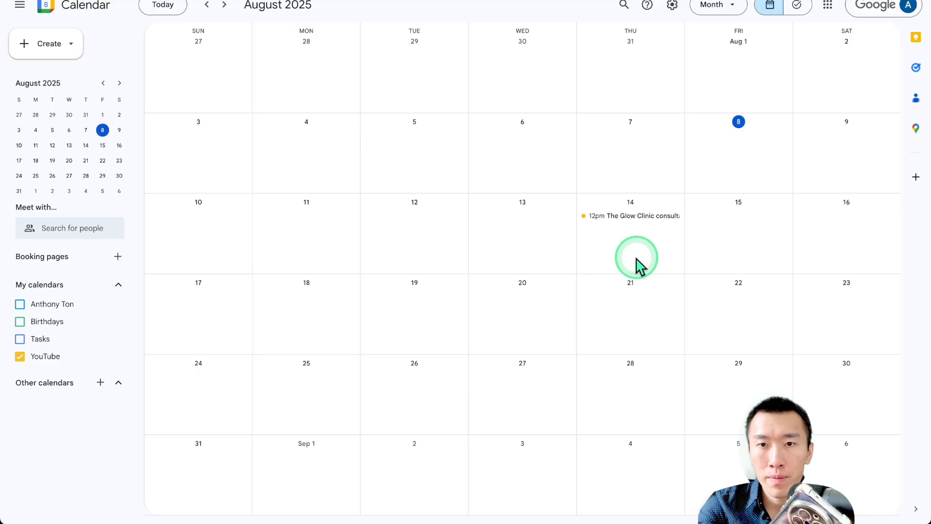
left_click(634, 217)
left_click_drag(398, 196, 498, 412)
left_click(498, 407)
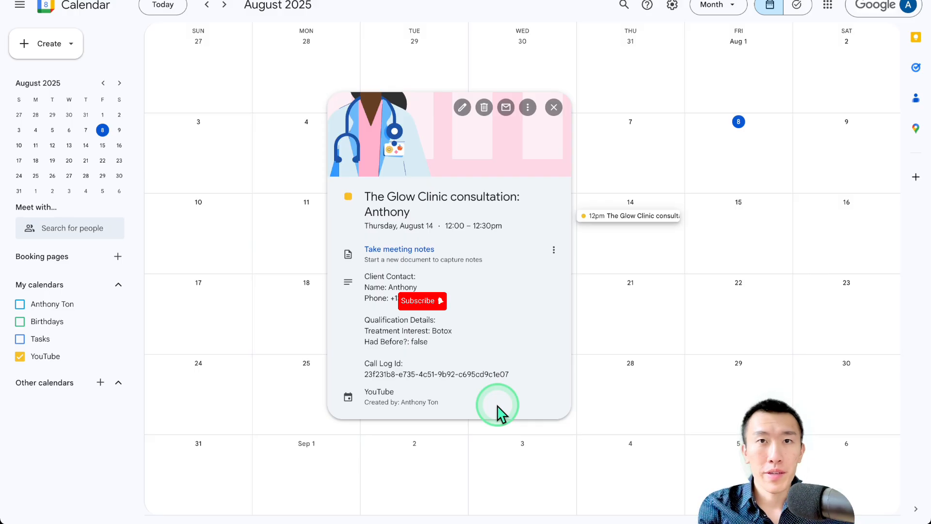
- Examine the booked event's title, client contact, treatment interest, Had Before answer and call log ID
left_click_drag(396, 196, 474, 374)
left_click(496, 373)
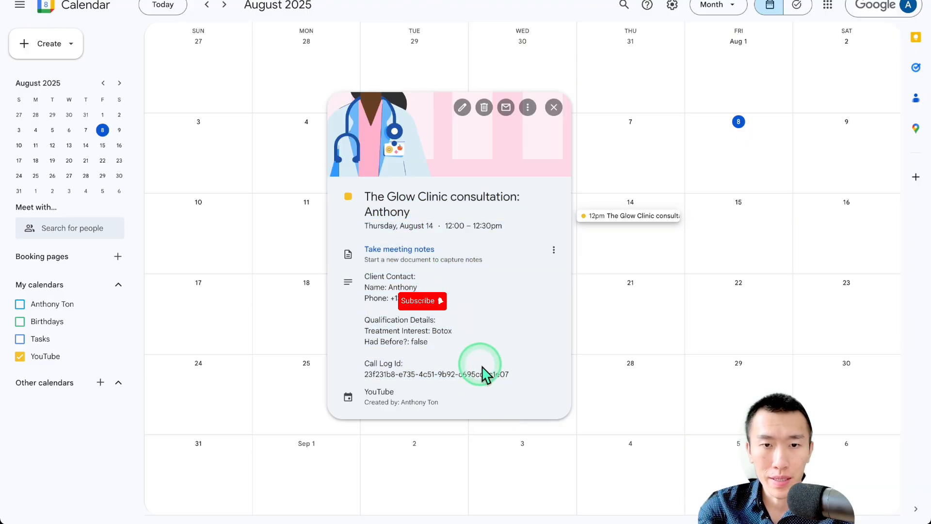
left_click_drag(398, 331, 455, 333)
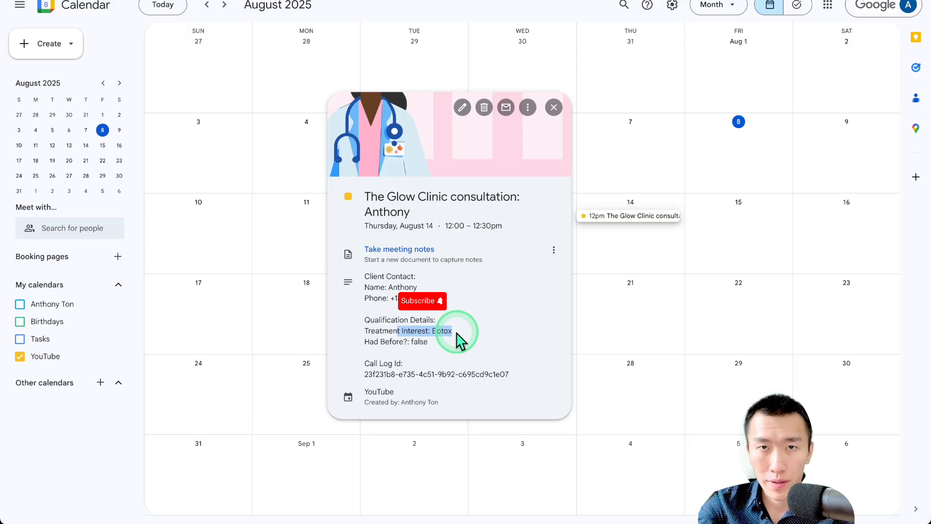
left_click_drag(387, 342, 442, 349)
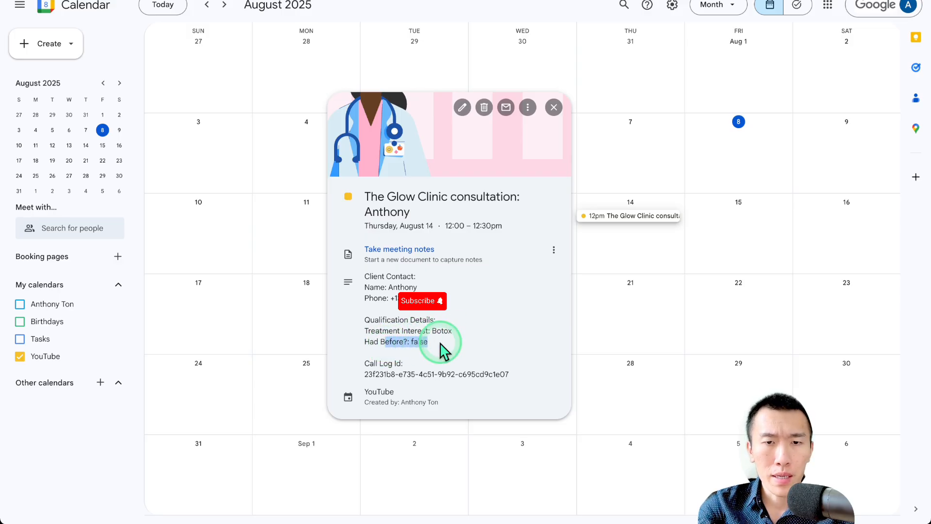
- Switch to the n8n Ultimate Agent workflow and on to the Google Slides course outline, highlighting the Clinic Expert item
left_click(511, 157)
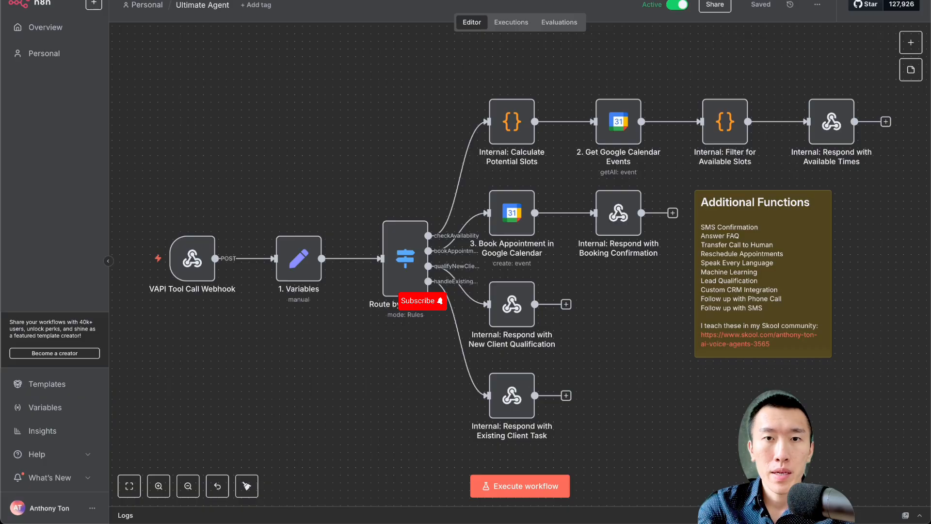
left_click(456, 106)
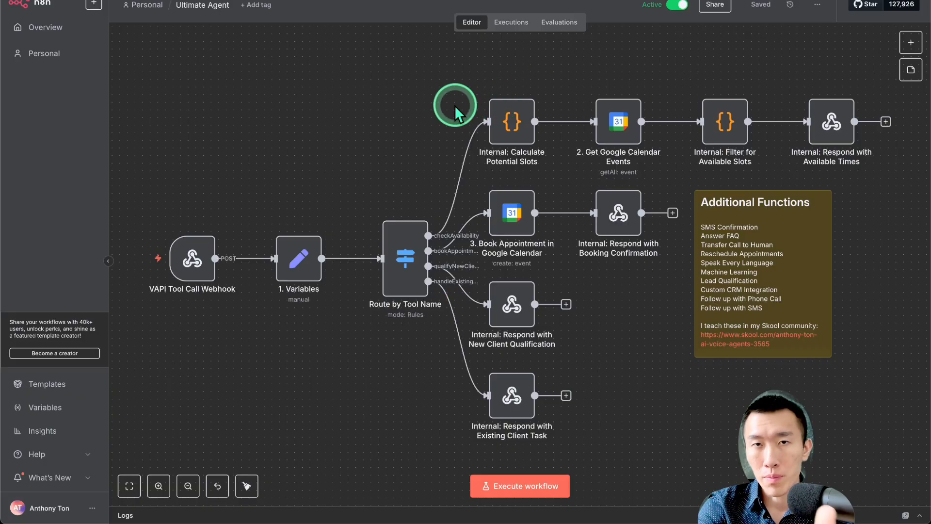
left_click(433, 17)
left_click(291, 193)
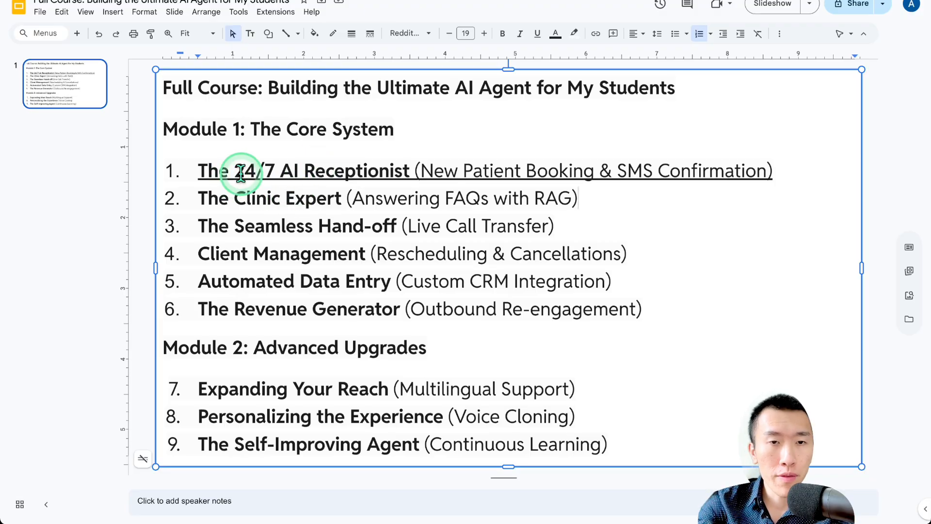
left_click(407, 170)
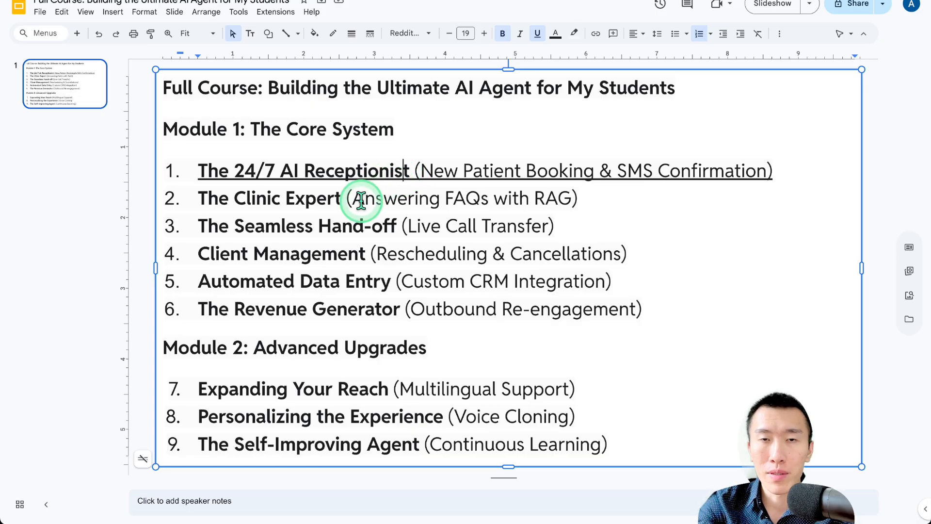
left_click_drag(305, 199, 563, 198)
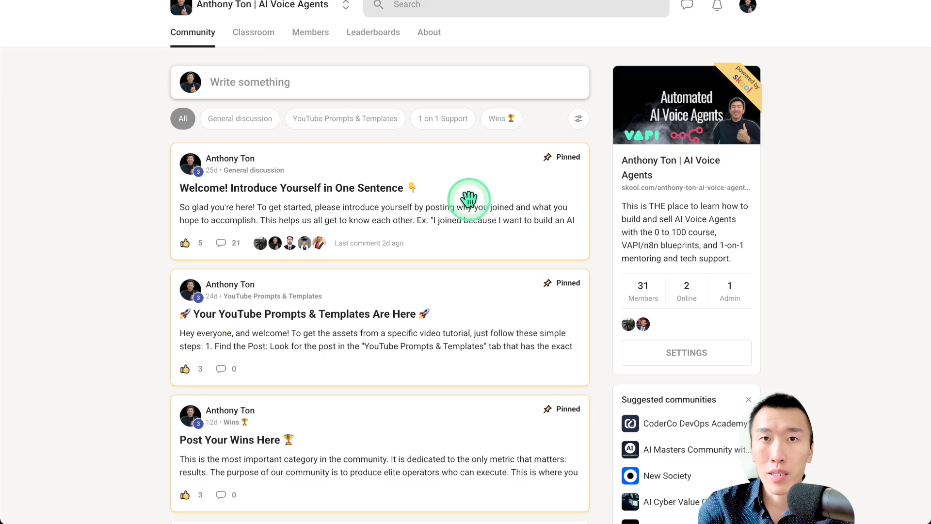
- Browse the Skool community's YouTube Prompts & Templates and 1 on 1 Support posts, and open its Classroom
left_click(354, 124)
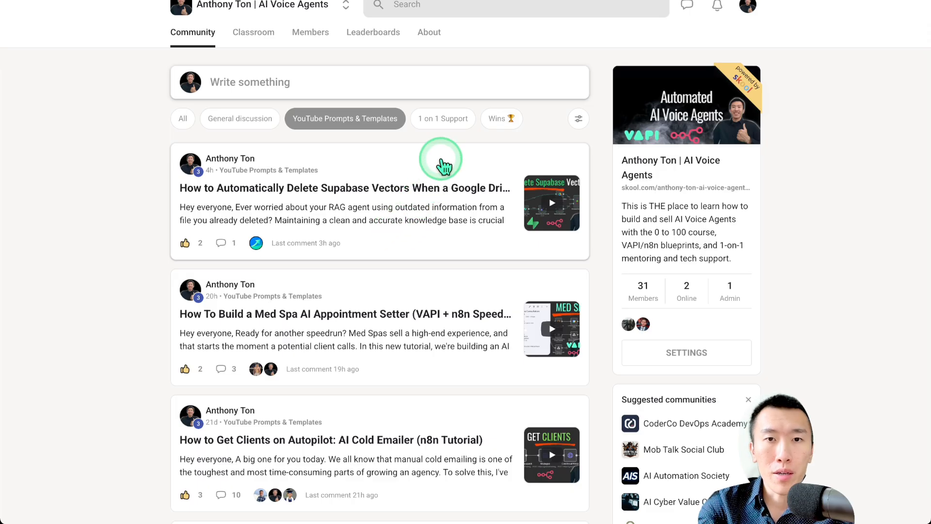
left_click(440, 121)
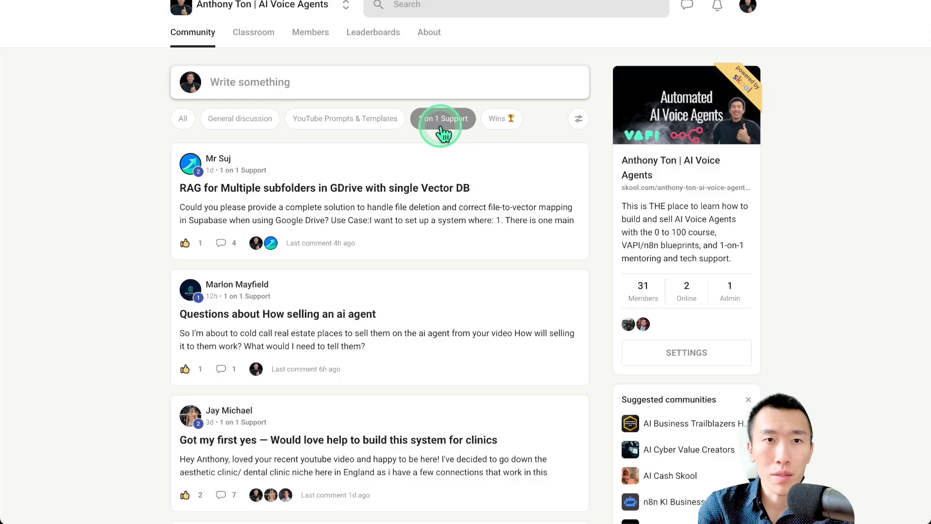
left_click(252, 32)
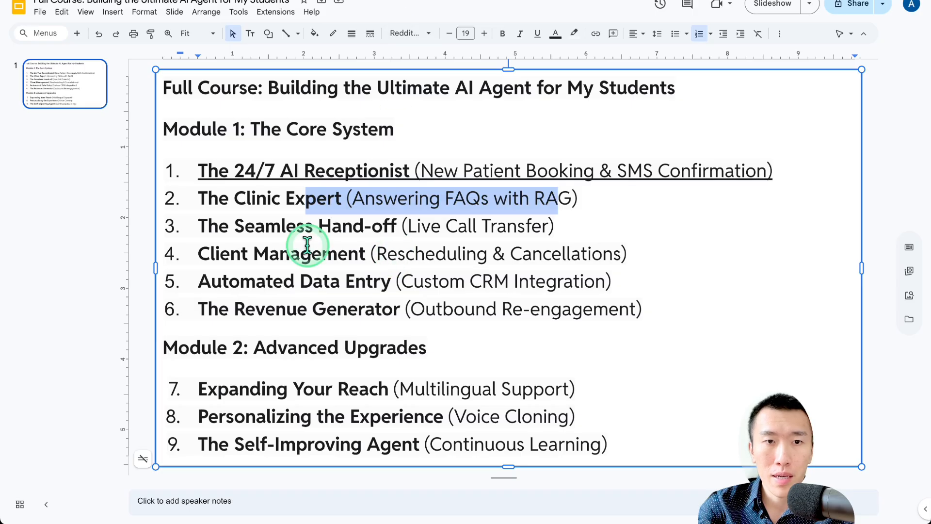
- Return to the Google Slides course outline and highlight the Clinic Expert line about answering FAQs with RAG
left_click_drag(255, 208, 573, 208)
left_click(602, 205)
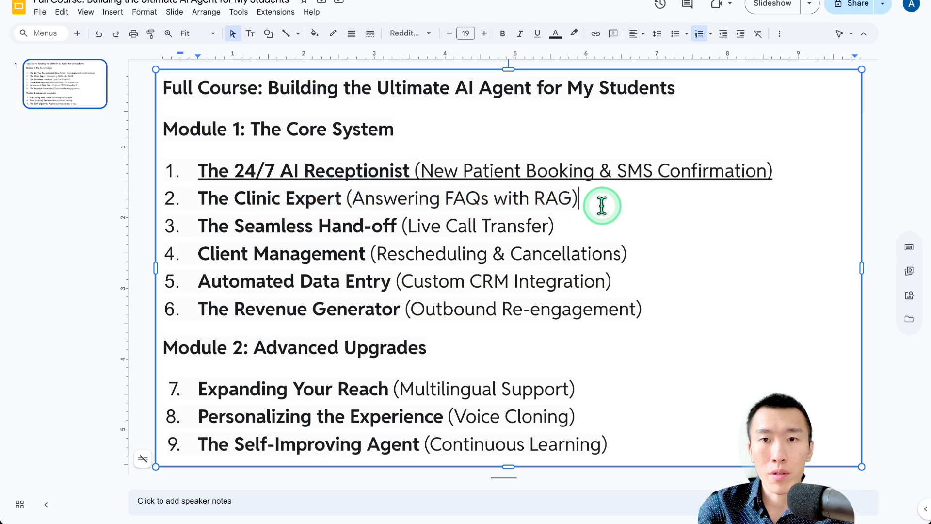